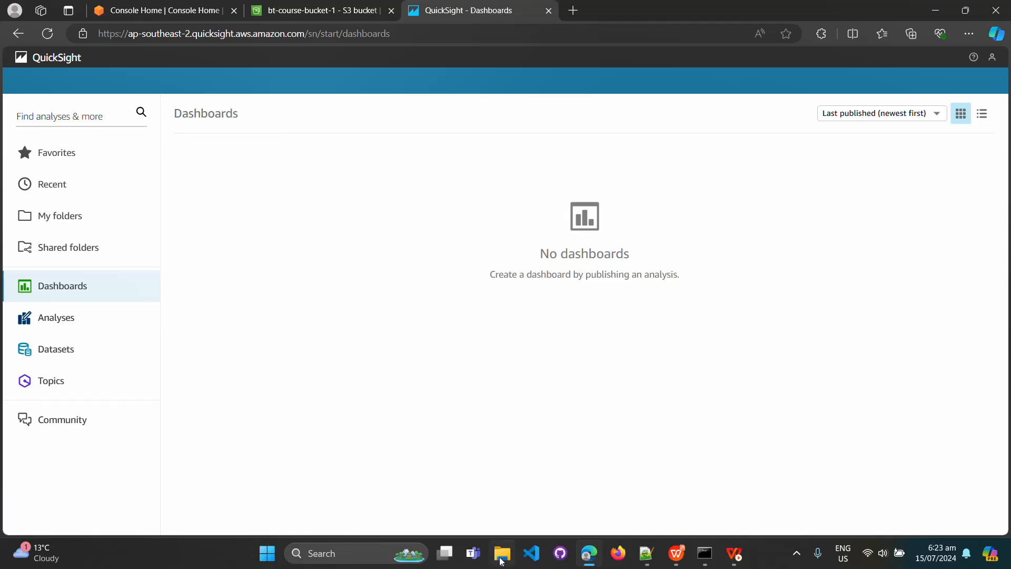
Open the data-01-06-2024 worksheet from the Data Files folder and highlight its Date and Time columns.
left_click(502, 559)
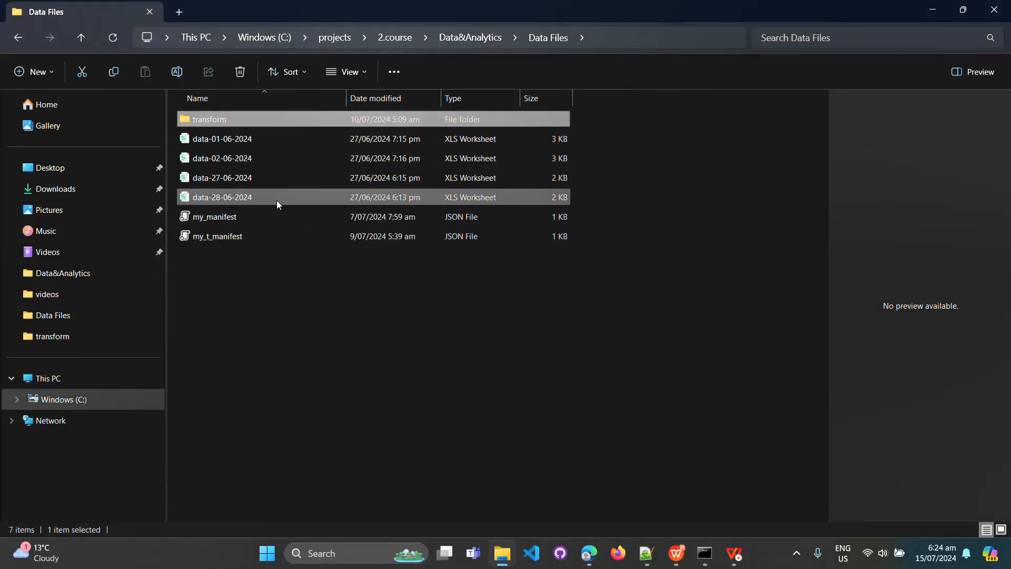
double_click(267, 141)
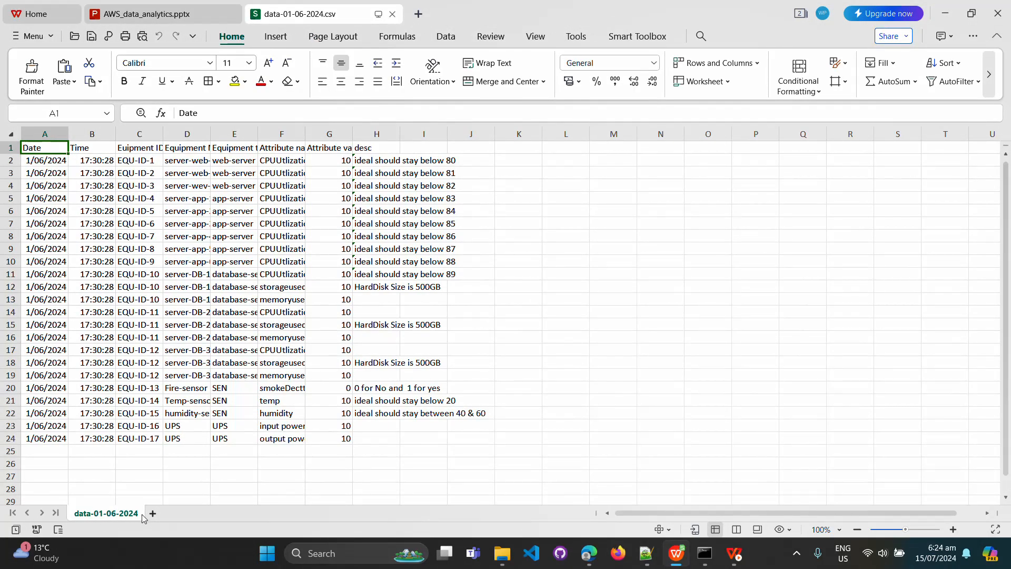
left_click(45, 135)
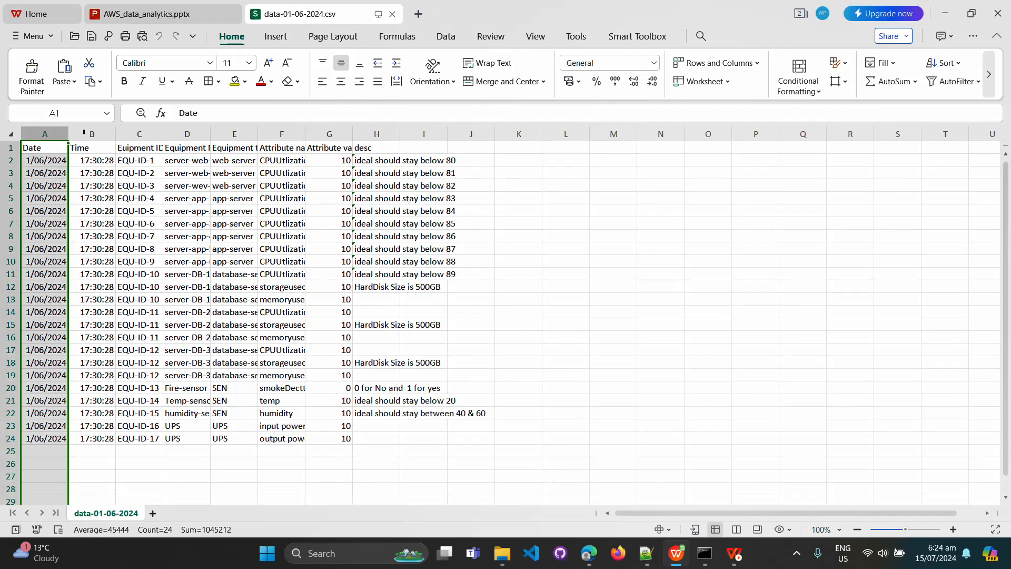
left_click(85, 132)
Widen the equipment ID, Equipment Name and Equipment type columns to fit their contents.
double_click(163, 133)
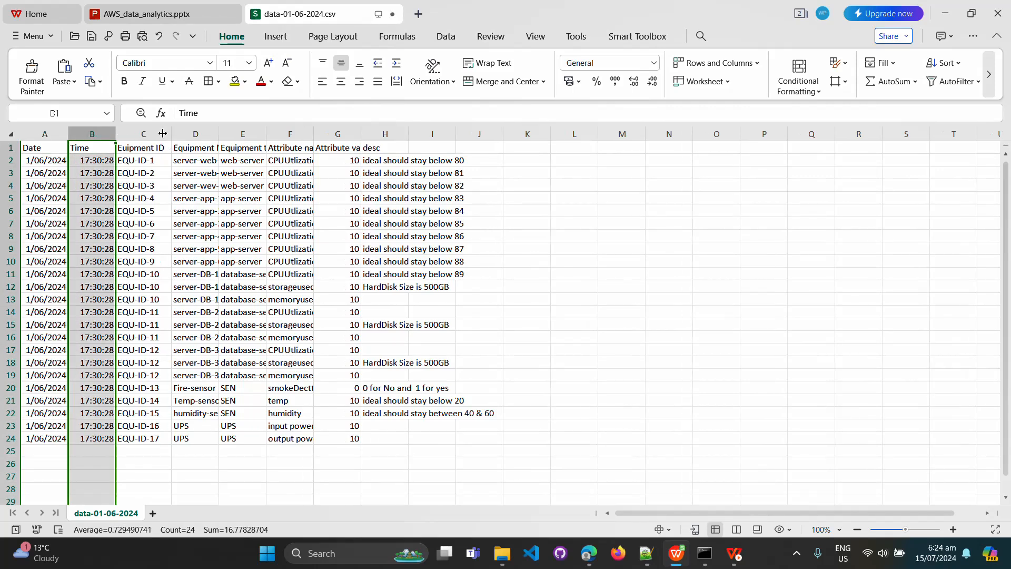
left_click(158, 134)
double_click(220, 134)
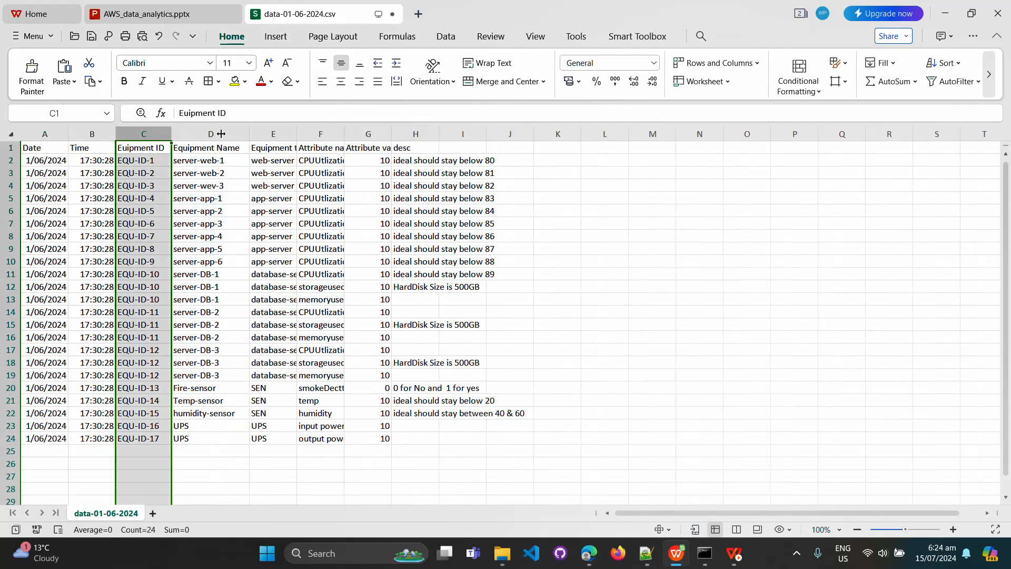
left_click(213, 132)
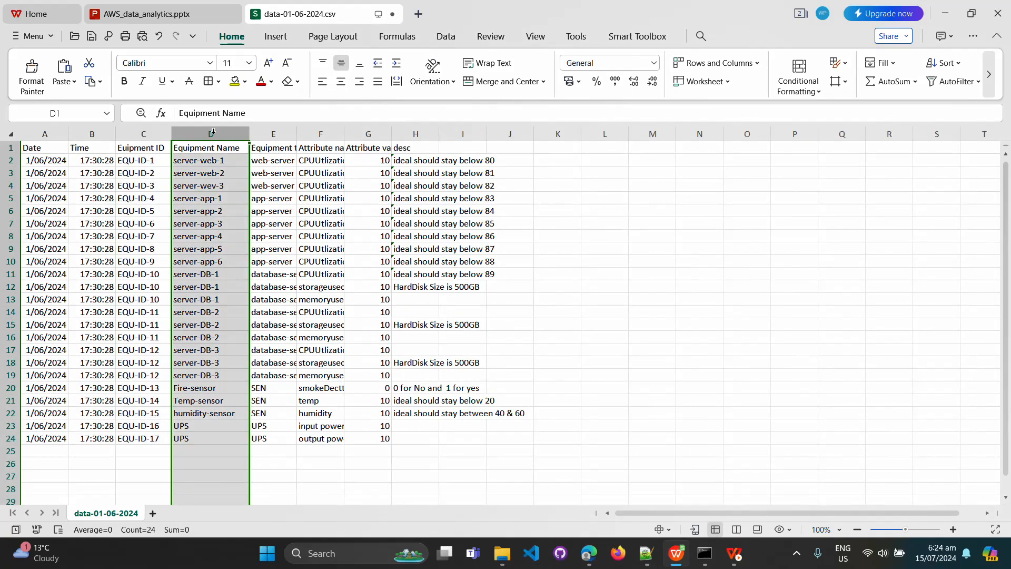
double_click(298, 133)
left_click(304, 133)
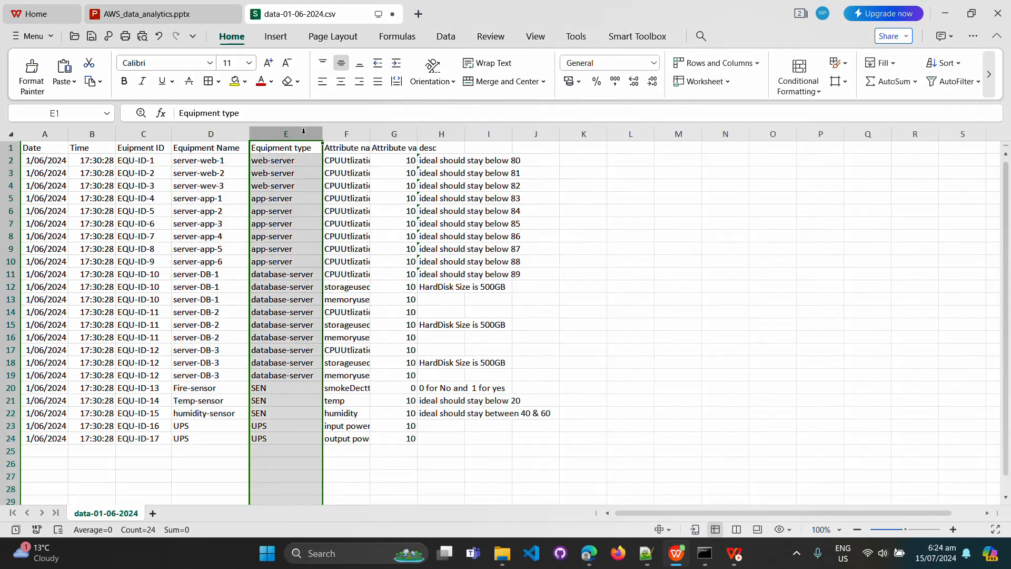
Widen the Attribute name, Attribute value and desc columns to fit their contents, and clear the column selection.
double_click(371, 133)
left_click(369, 132)
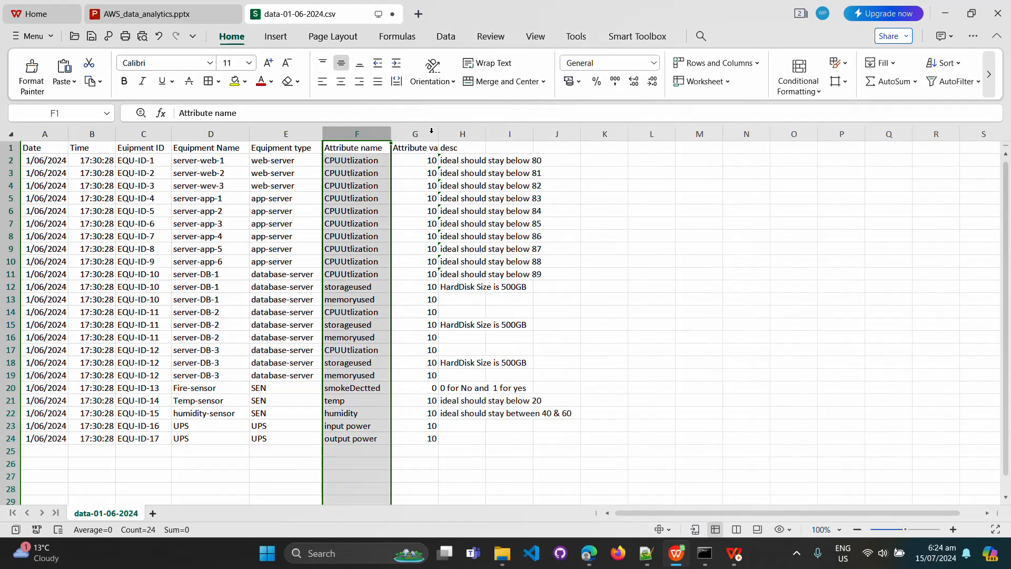
double_click(438, 133)
left_click(430, 133)
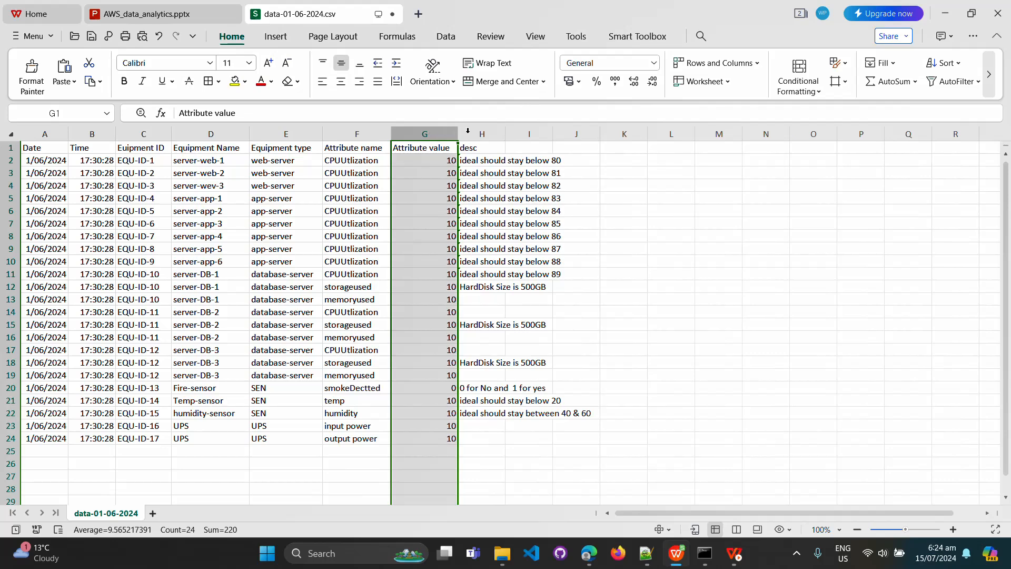
double_click(502, 133)
left_click(501, 133)
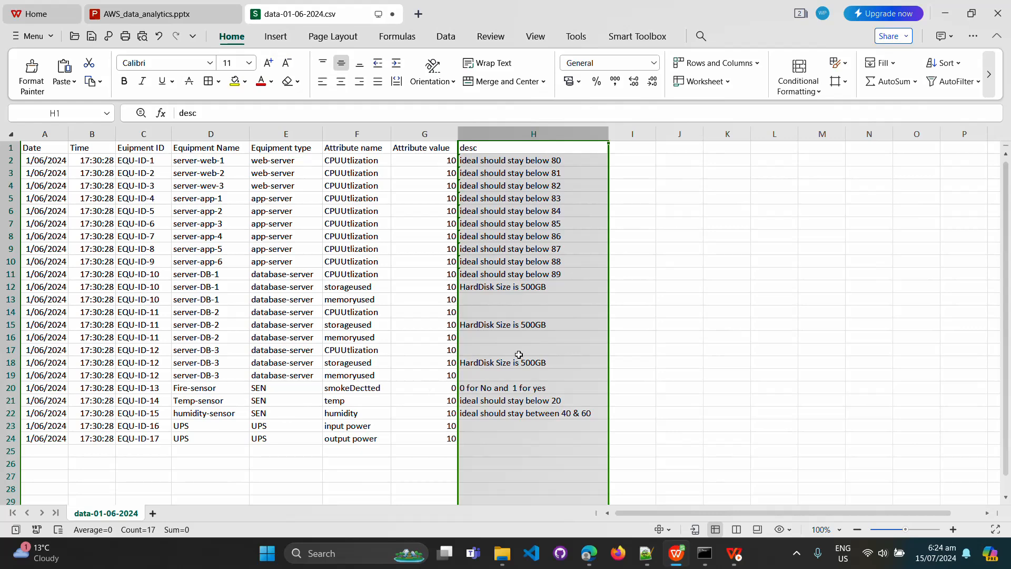
left_click(625, 372)
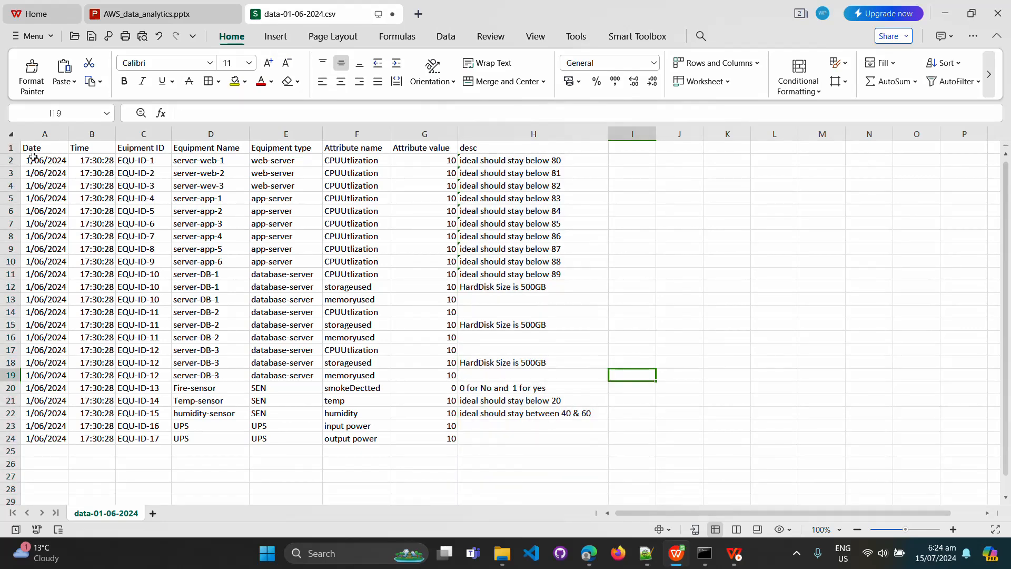
Review the full block of data rows and the kinds of equipment listed in the Equipment type column.
left_click_drag(33, 157, 508, 438)
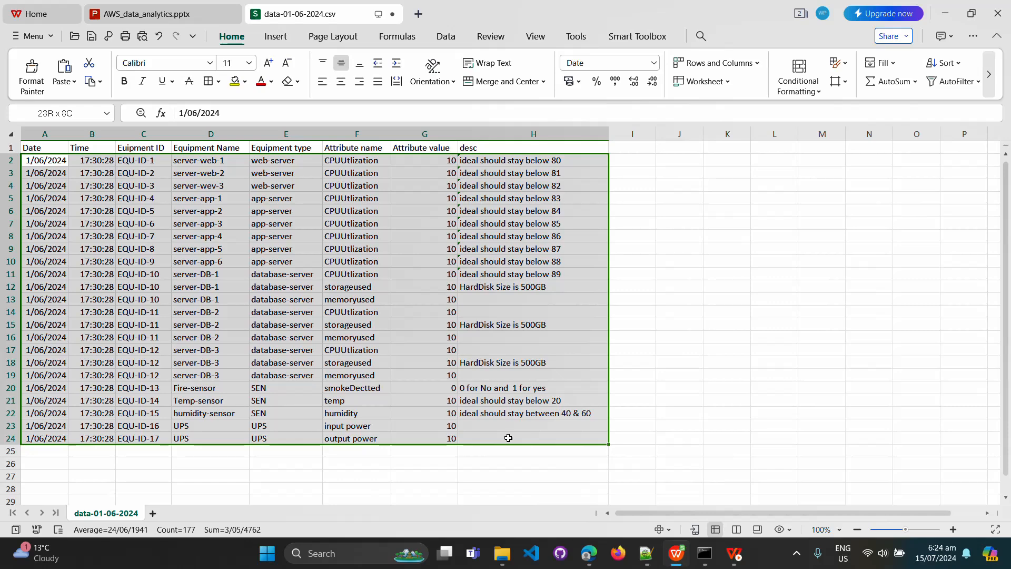
left_click(316, 474)
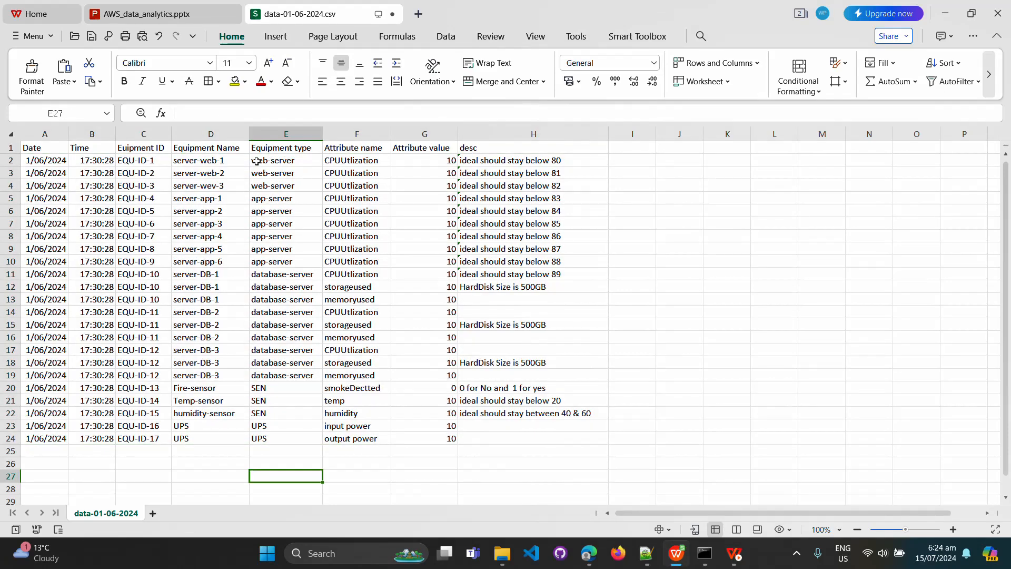
left_click_drag(257, 161, 275, 307)
left_click_drag(266, 205, 272, 274)
left_click_drag(283, 390, 383, 438)
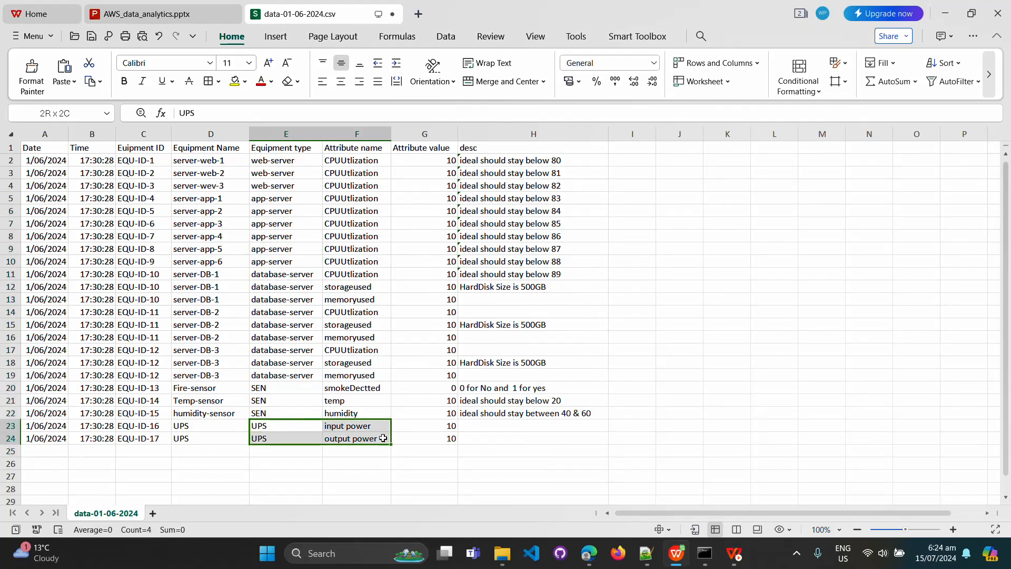
Examine which attribute names are recorded for the web, app and database servers.
left_click(349, 157)
left_click_drag(352, 177, 352, 262)
left_click(286, 161)
left_click(352, 160)
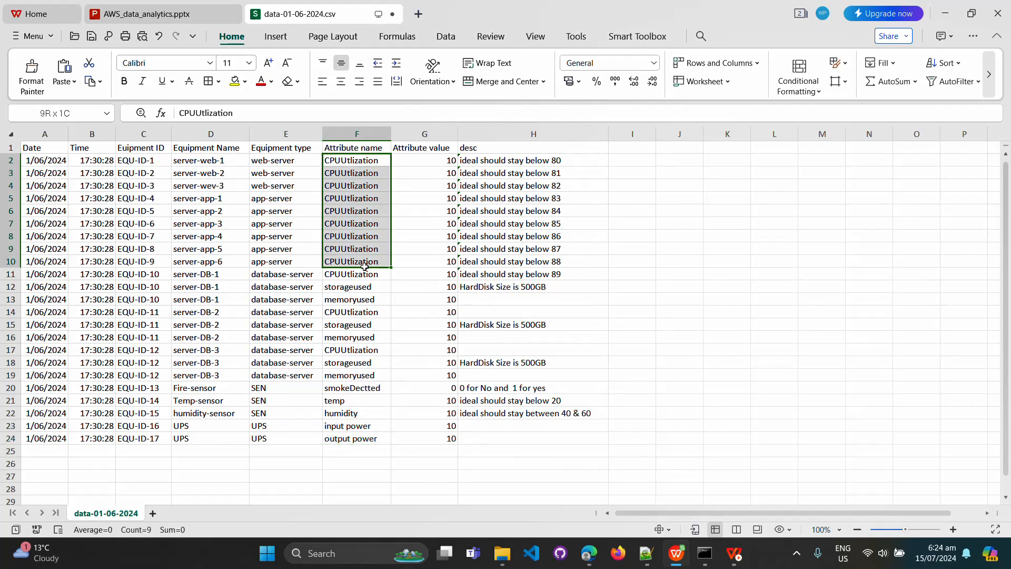
left_click(290, 273)
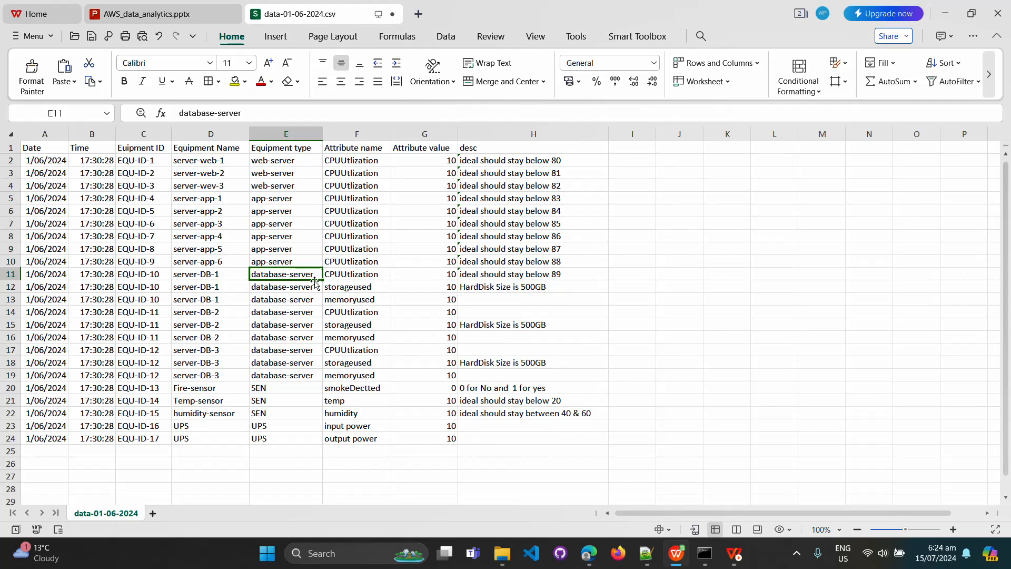
left_click_drag(342, 275, 353, 367)
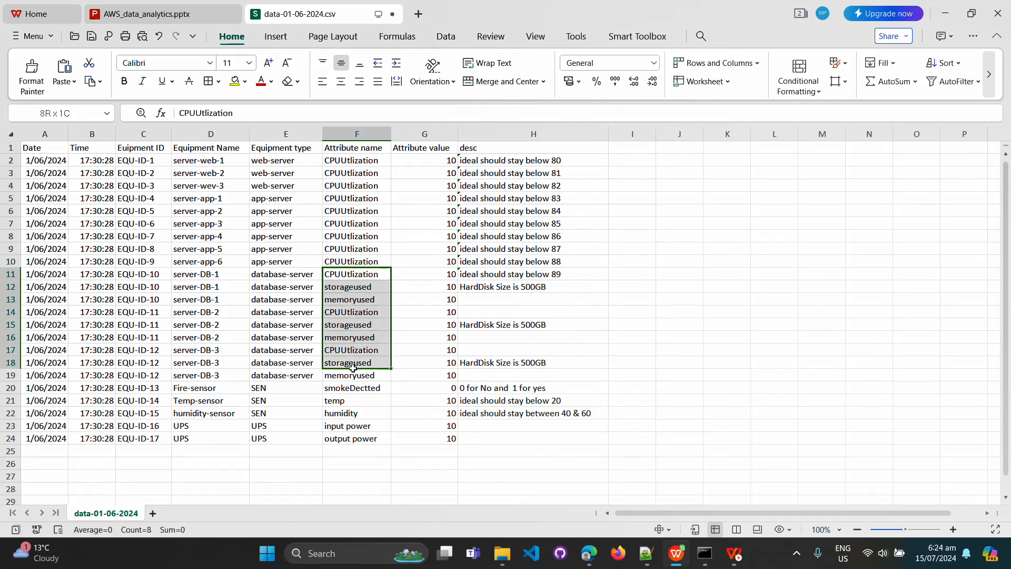
Examine the attributes recorded for the fire, temperature and humidity sensors and for the UPS equipment.
left_click(275, 389)
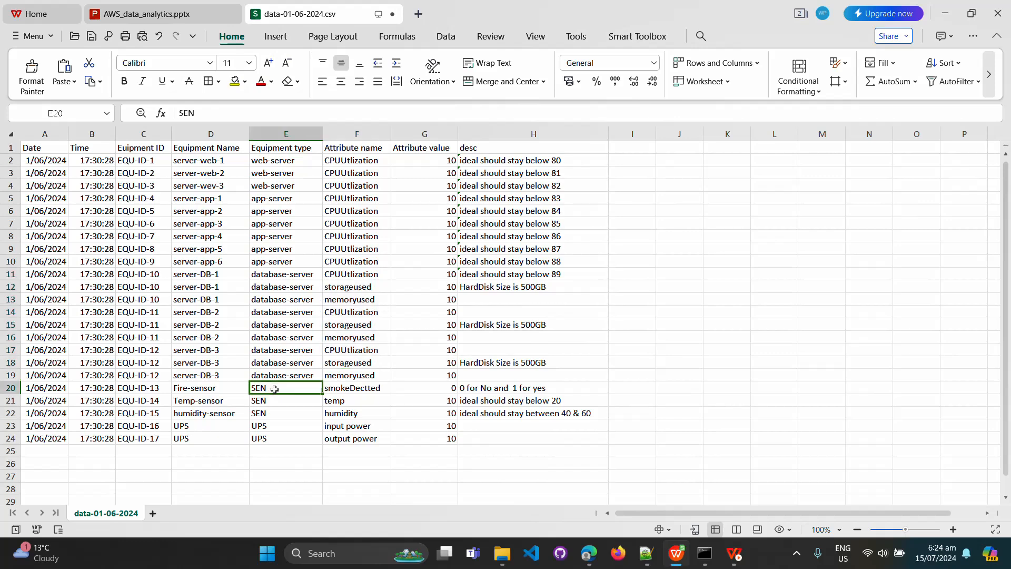
left_click(359, 390)
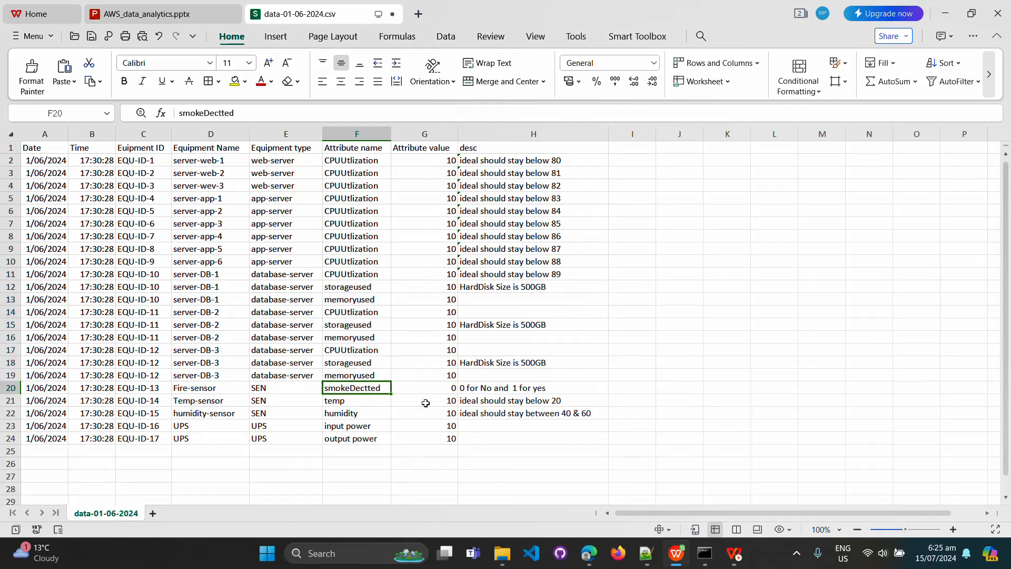
left_click(452, 392)
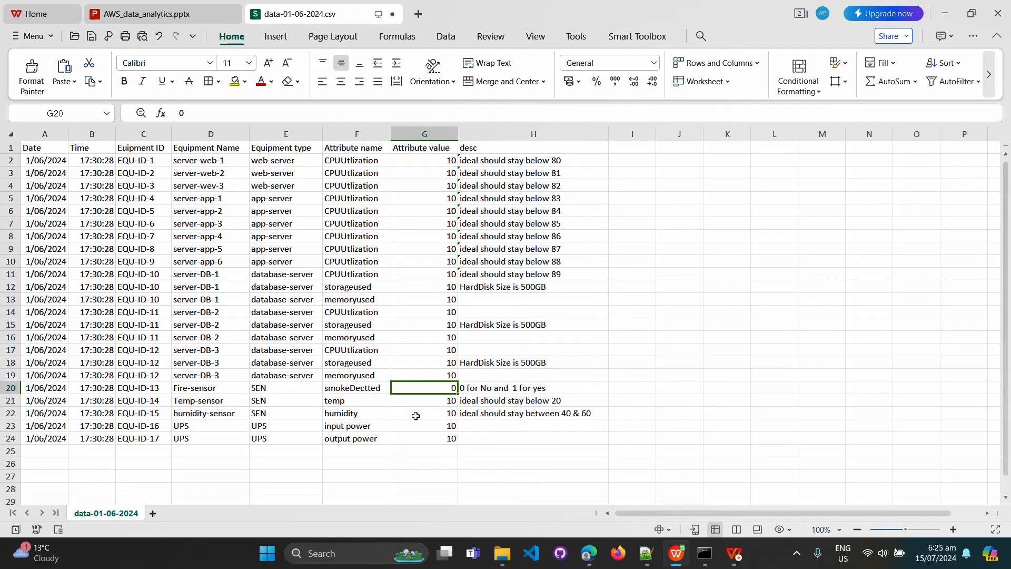
left_click(389, 401)
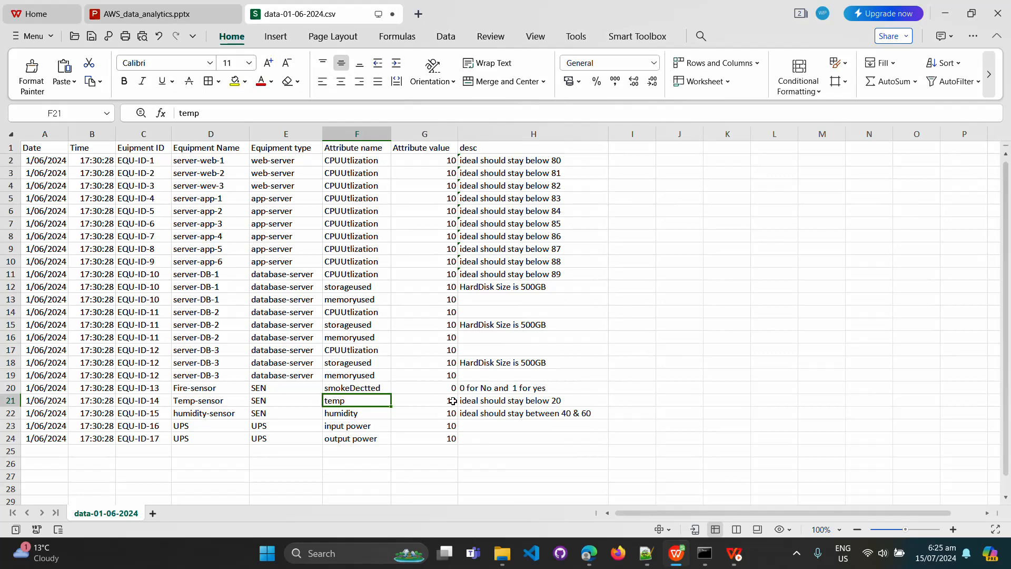
left_click(355, 415)
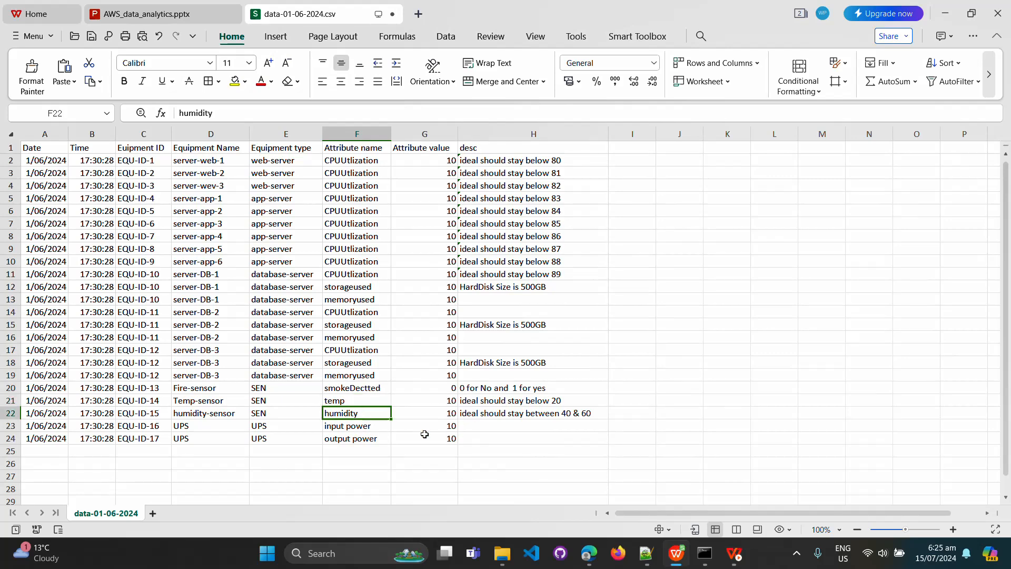
left_click(379, 431)
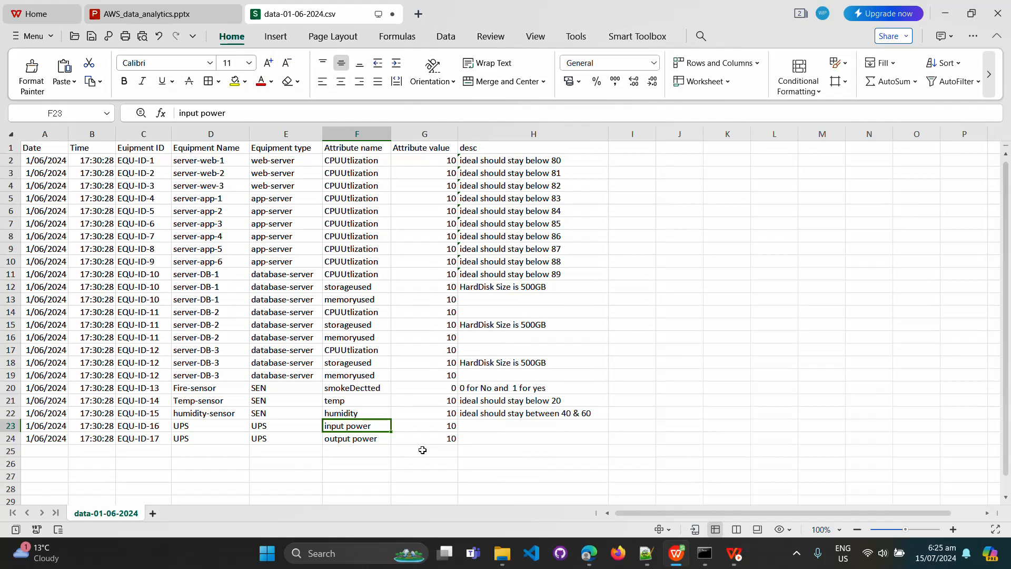
Open the data-01-06-2024 worksheet from the transform subfolder and maximize its window.
key("alt+Tab")
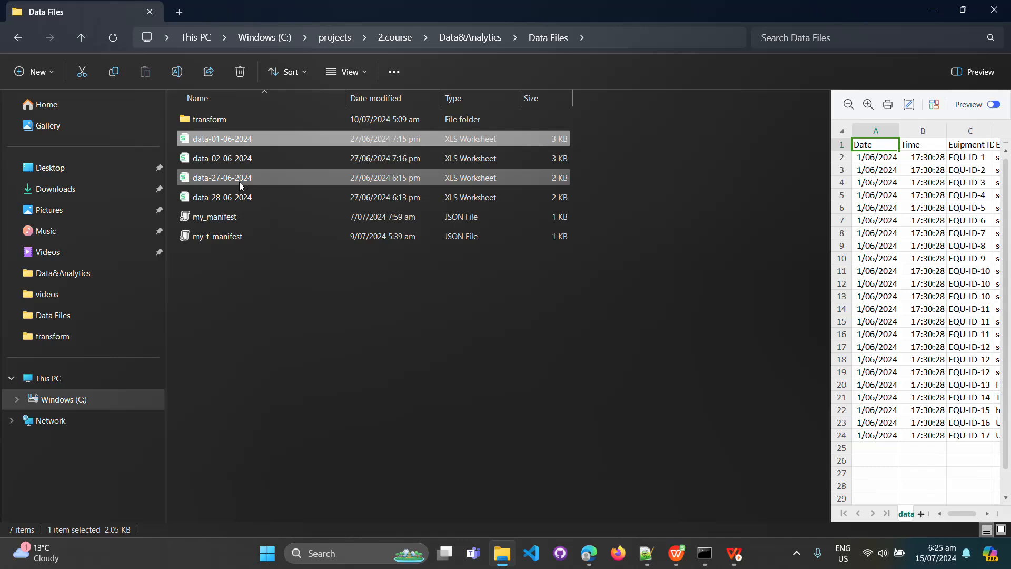
double_click(227, 119)
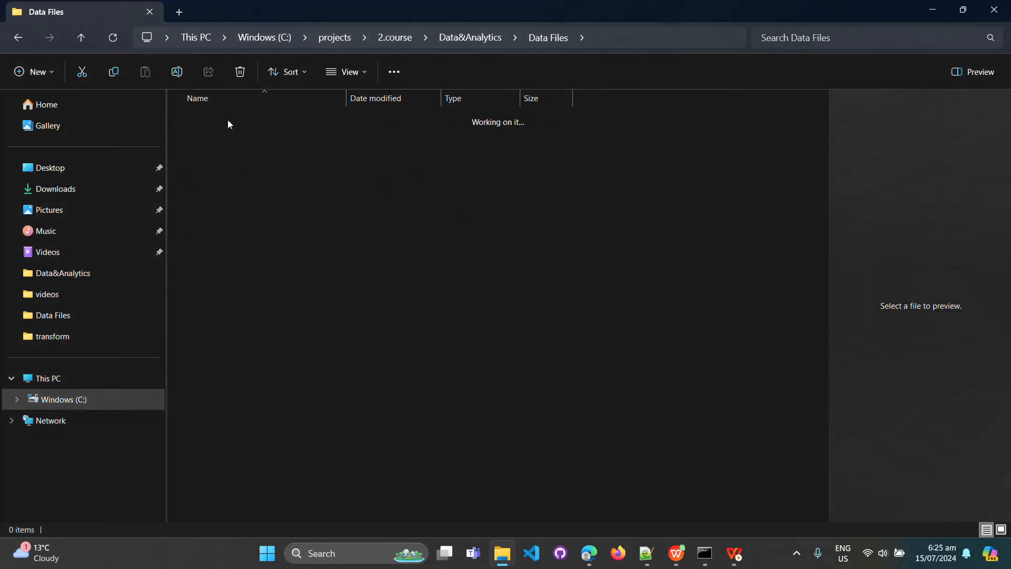
double_click(258, 124)
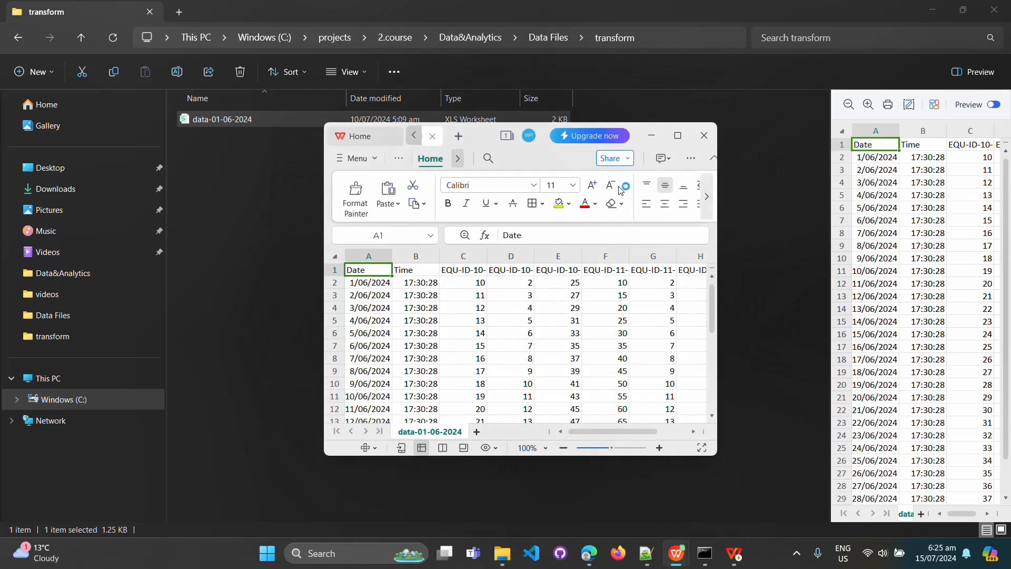
left_click(678, 137)
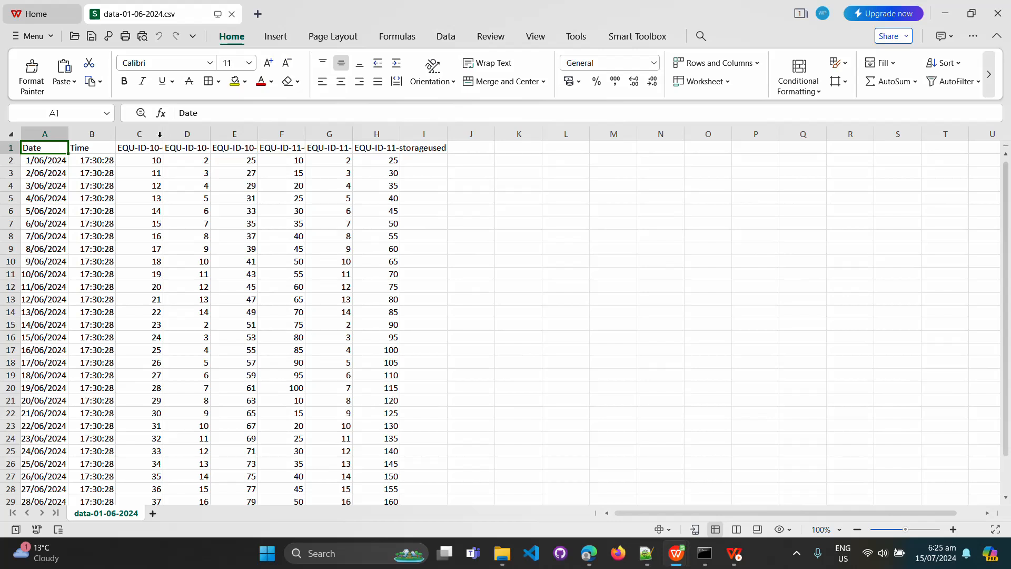
Widen the EQU-ID-10-CPUUtlization and EQU-ID-10-Memory columns to fit their headings, and highlight the values in both.
double_click(164, 138)
left_click(142, 149)
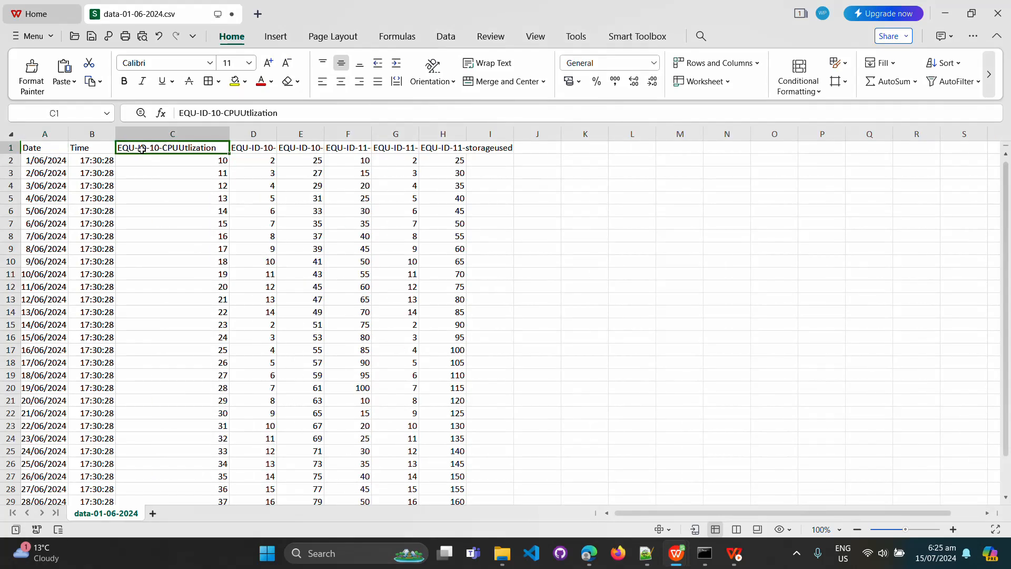
double_click(278, 134)
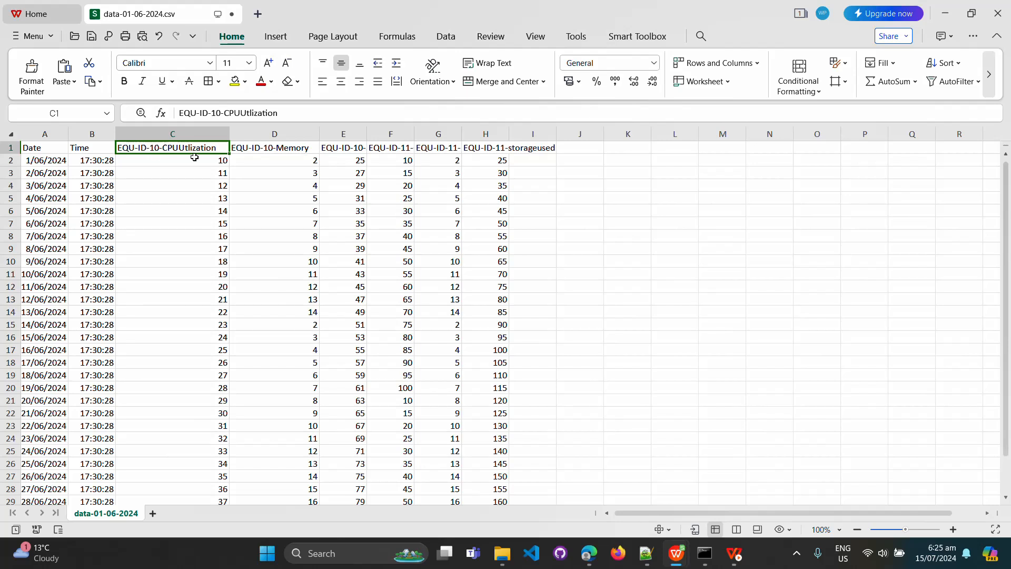
left_click_drag(208, 164, 205, 501)
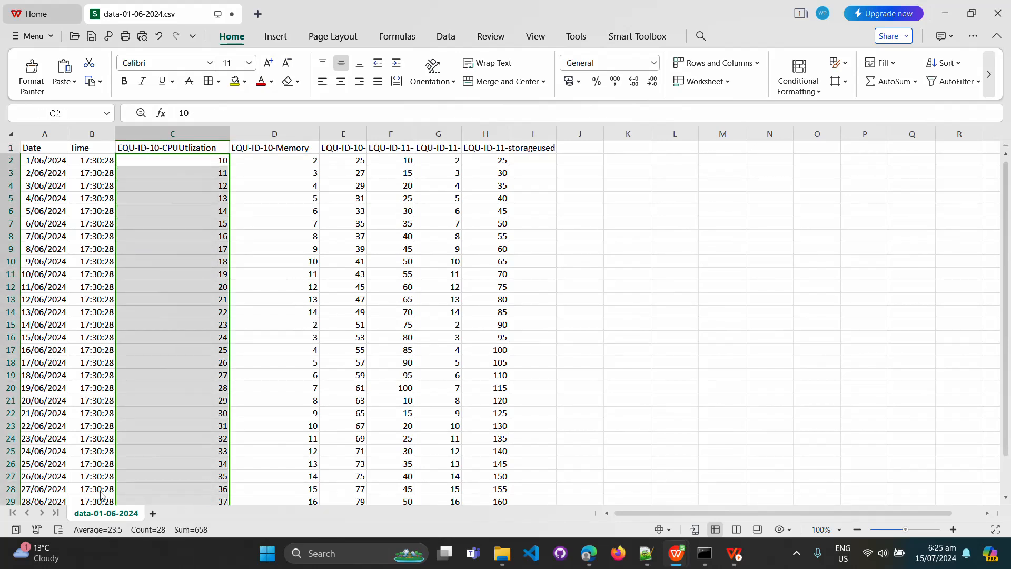
left_click(322, 134)
left_click_drag(299, 161, 282, 476)
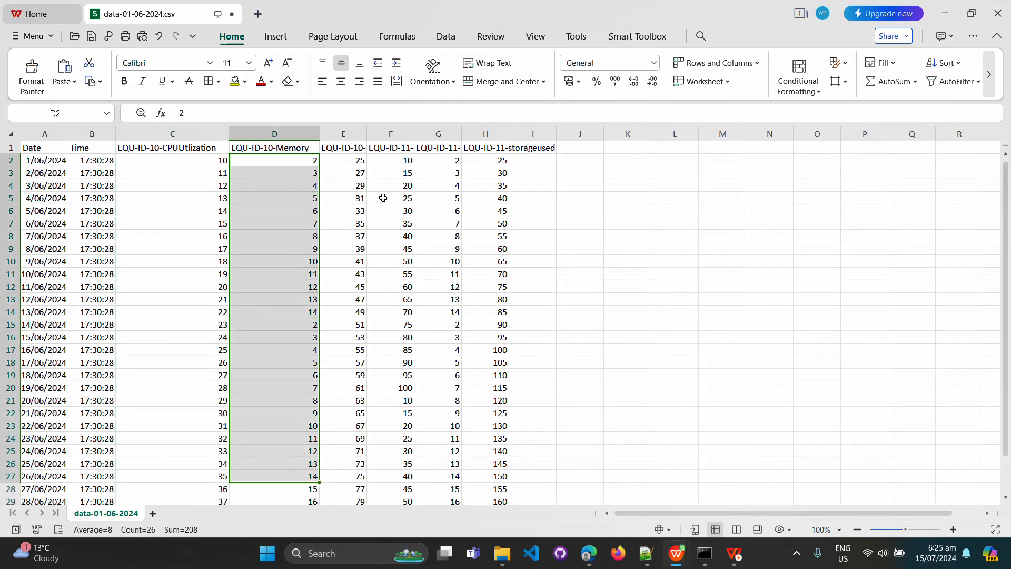
Widen the EQU-ID-11-CPUUtlization and EQU-ID-11-Memory columns to fit their headings.
double_click(414, 136)
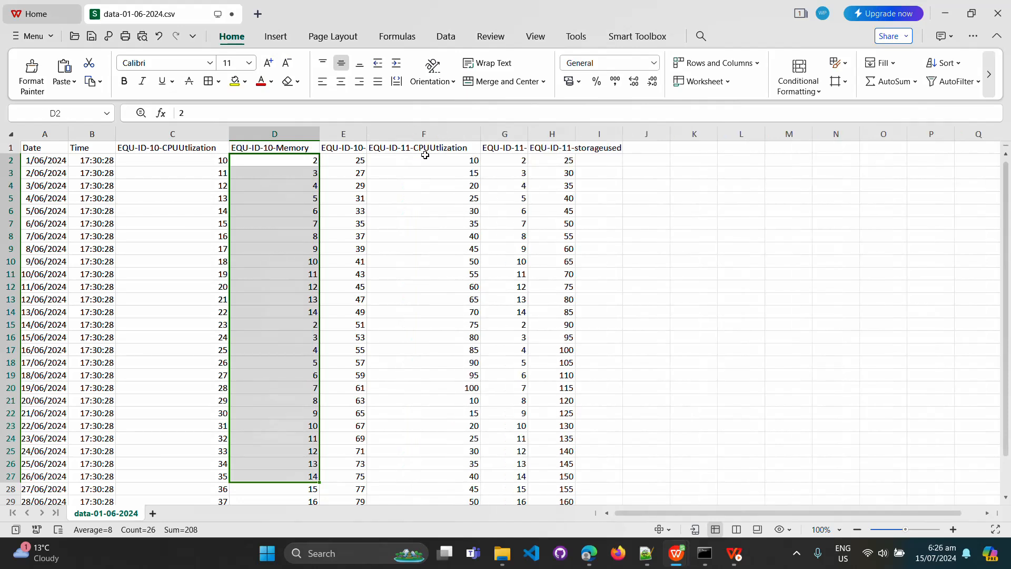
left_click_drag(424, 153, 452, 132)
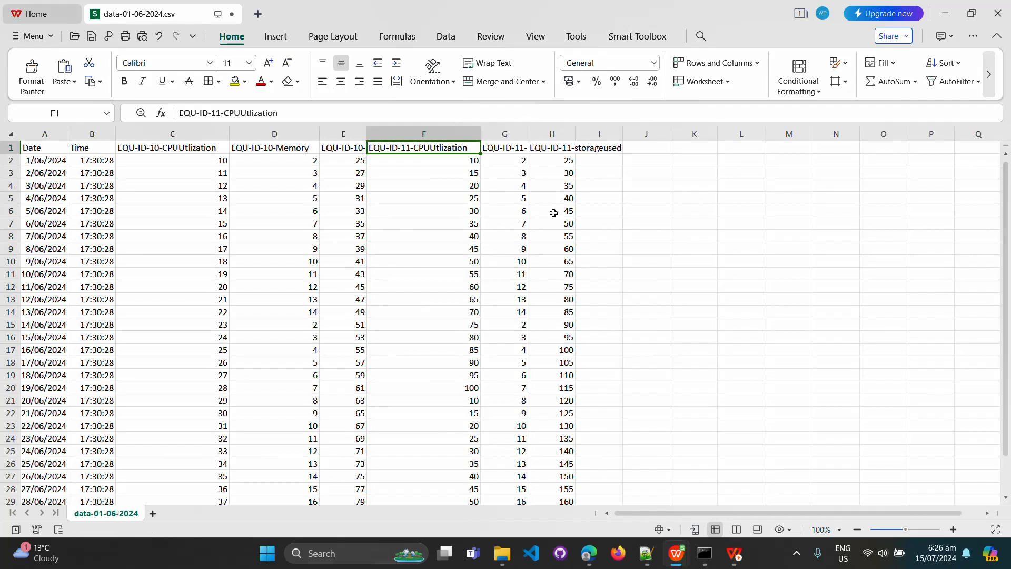
key("Right")
key("Right")
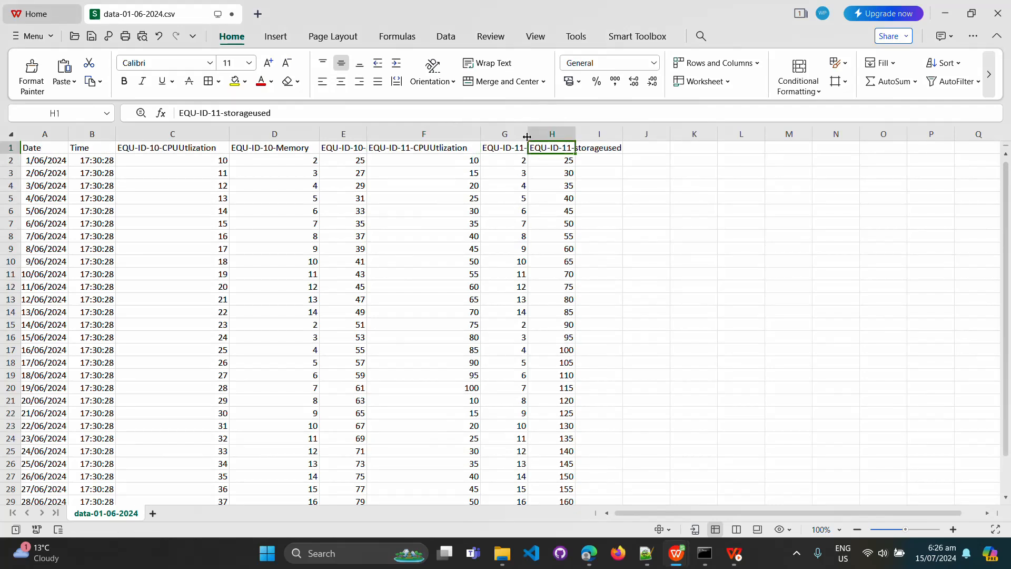
double_click(527, 137)
key("Left")
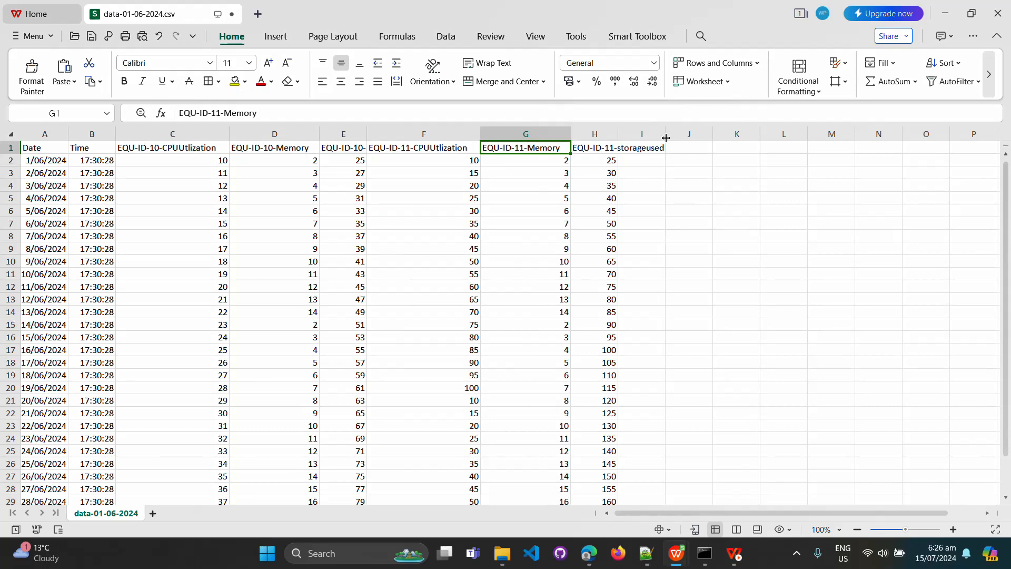
Close the data-01-06-2024 worksheet without saving the changes and return to the Data Files folder.
left_click(998, 13)
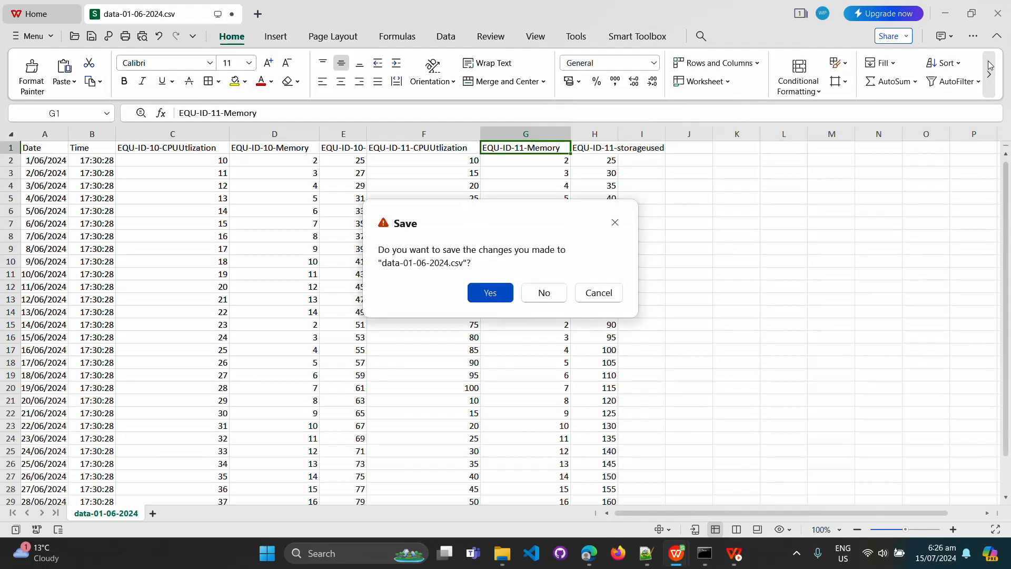
left_click(561, 295)
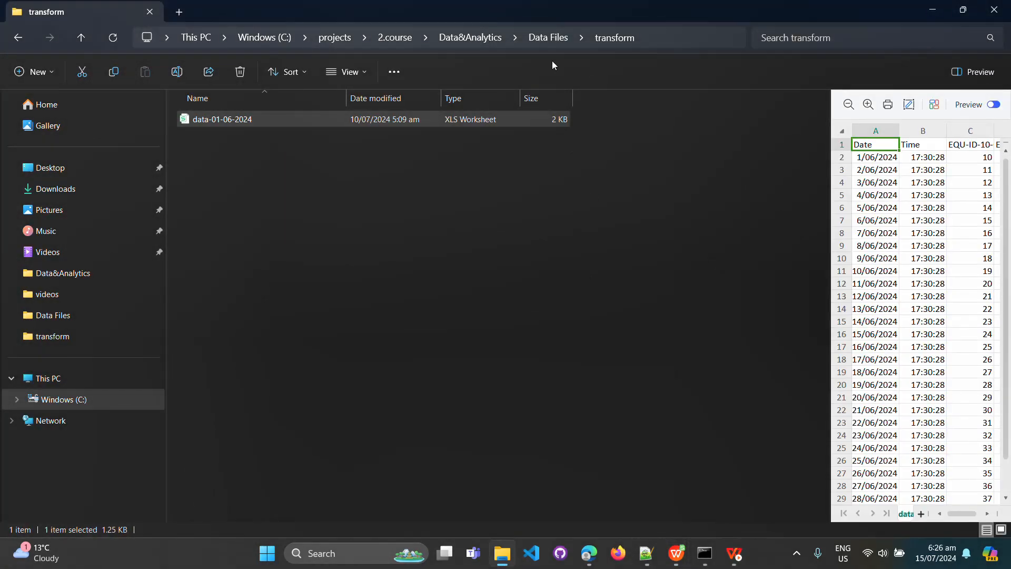
left_click(549, 38)
Open the my_manifest JSON file from the Data Files folder in Notepad++.
left_click(278, 222)
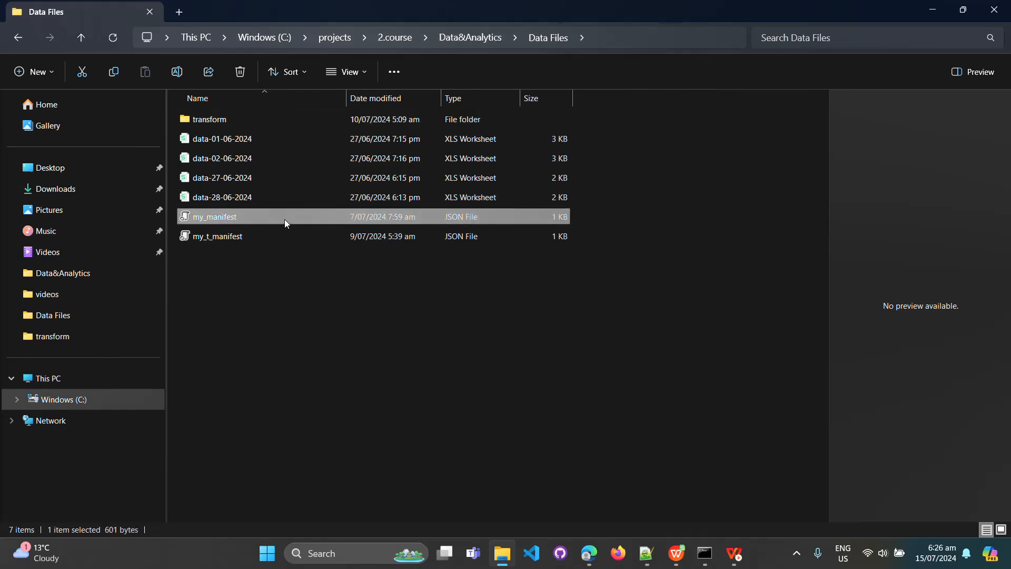
right_click(284, 220)
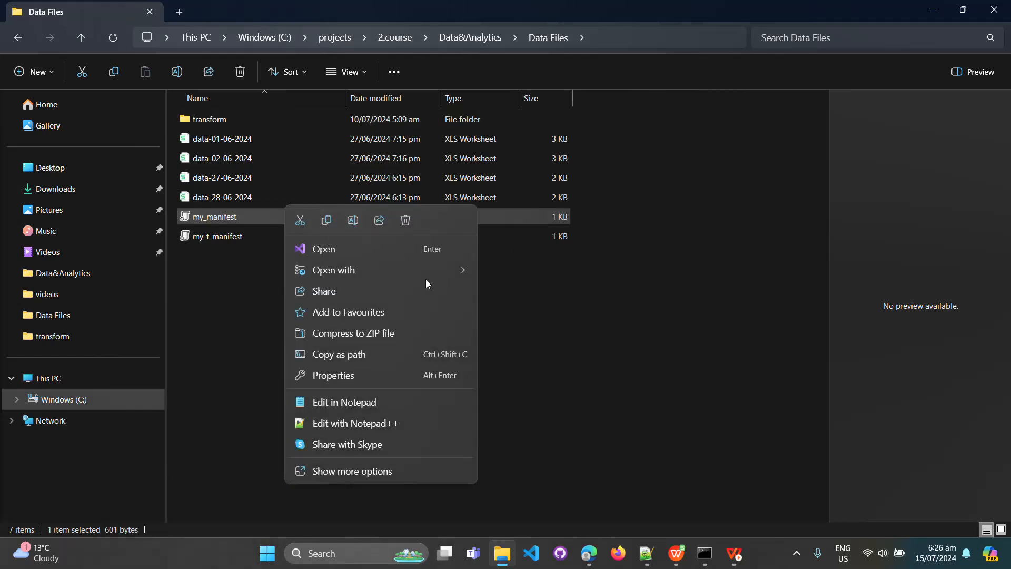
left_click(397, 428)
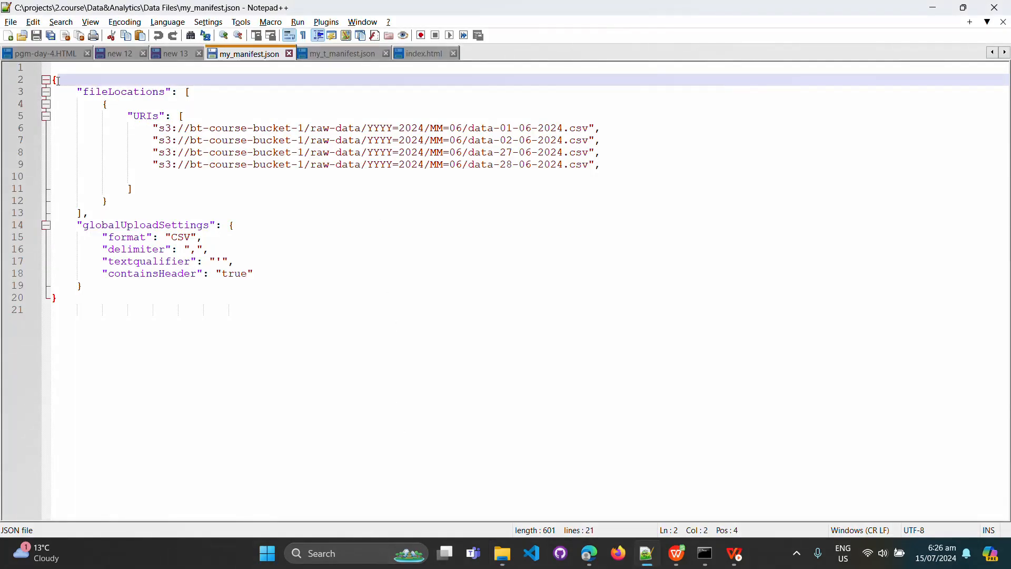
Examine the file locations and global upload settings in my_manifest.json and compare them with those in my_t_manifest.json.
left_click(78, 313)
left_click(69, 84)
left_click(103, 304)
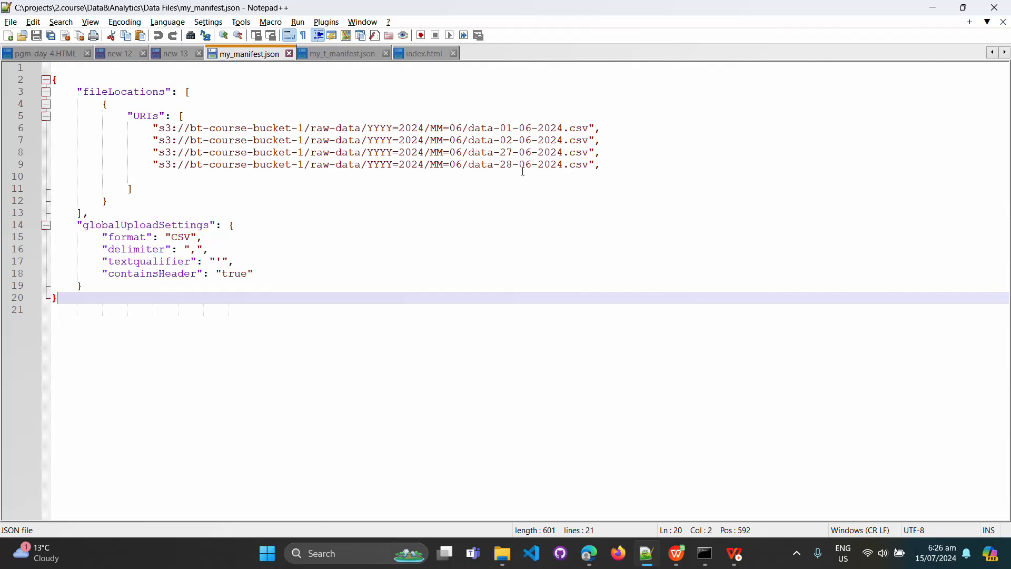
left_click(340, 55)
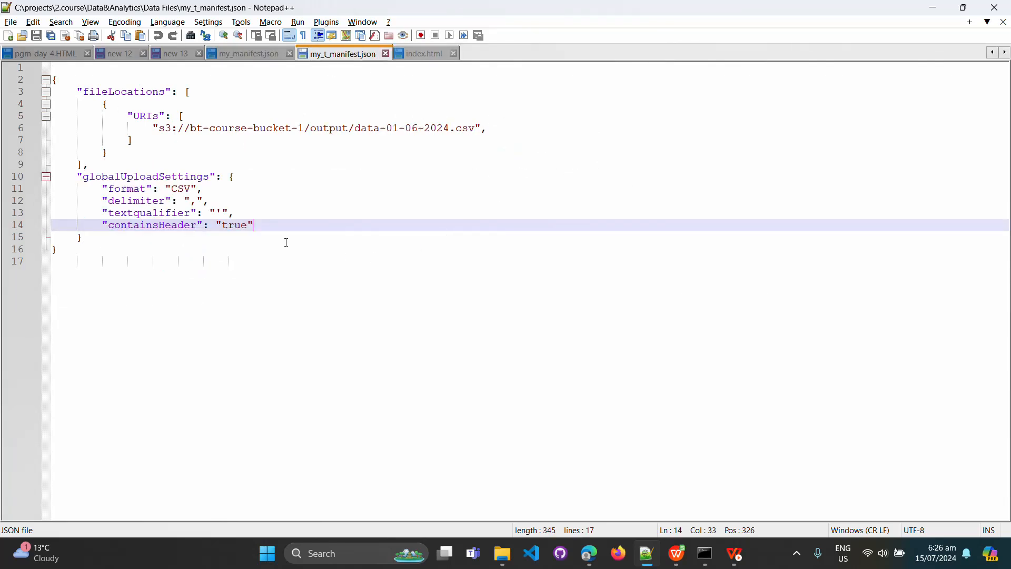
left_click(249, 57)
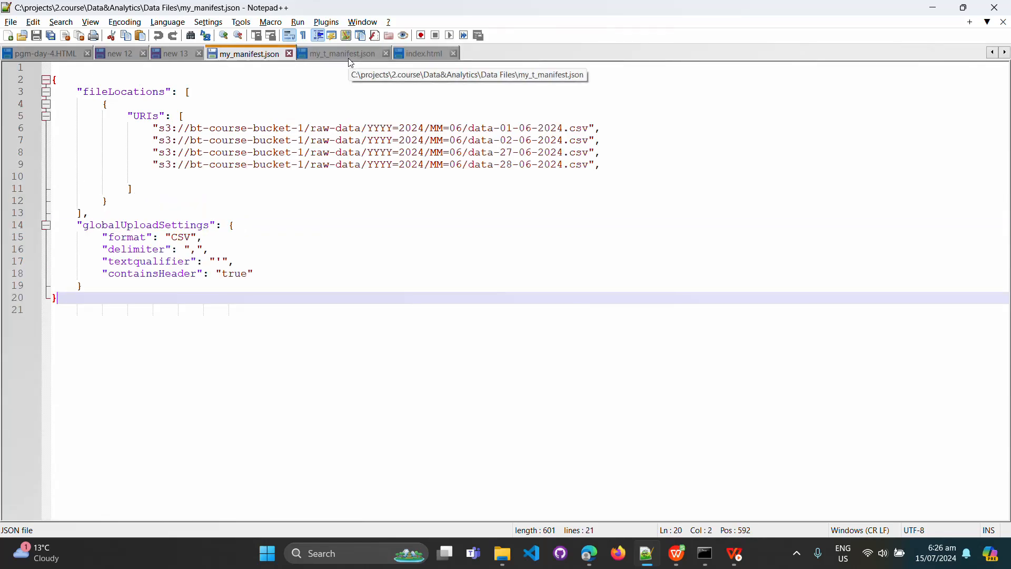
left_click(230, 94)
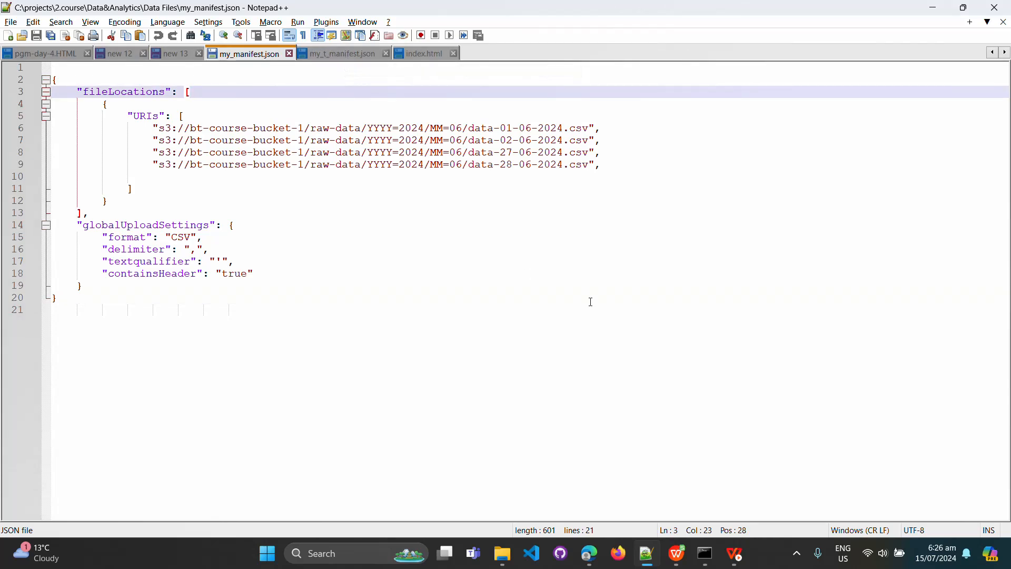
Switch to Edge, open raw-data/YYYY=2024/MM=06 in the S3 bucket bt-course-bucket-1, and compare its CSV files with the local Data Files folder.
left_click(591, 554)
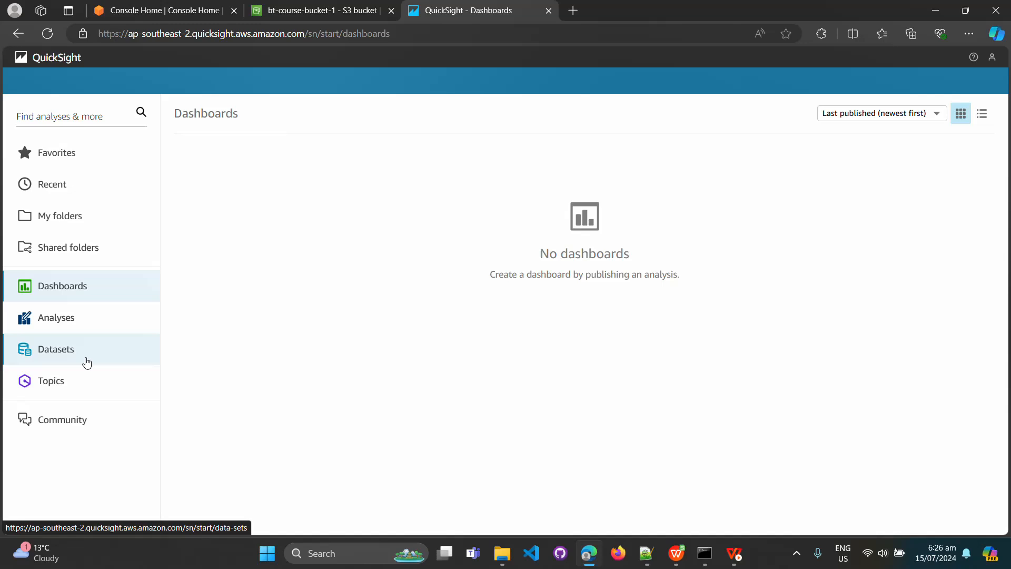
left_click(325, 14)
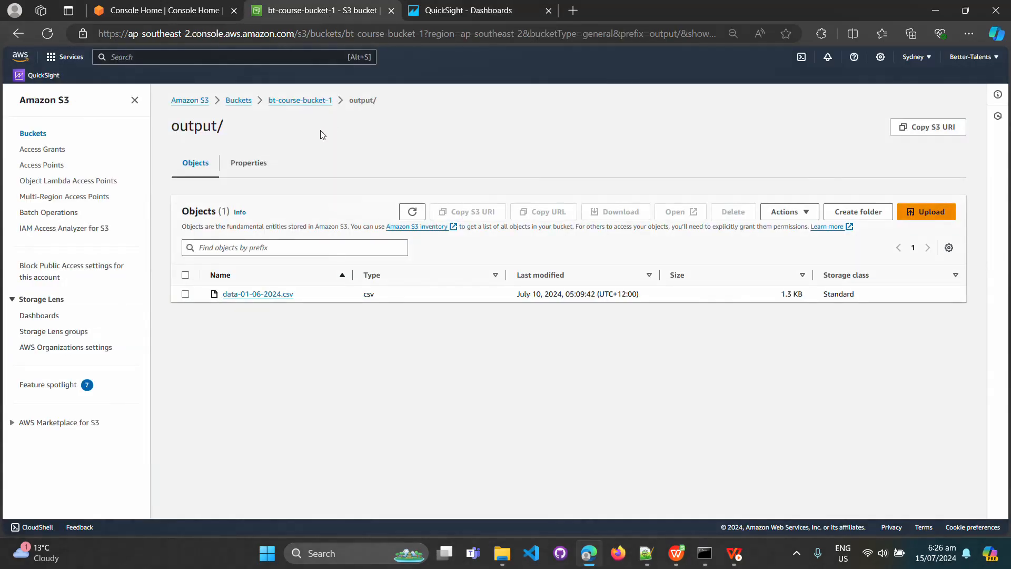
left_click(308, 100)
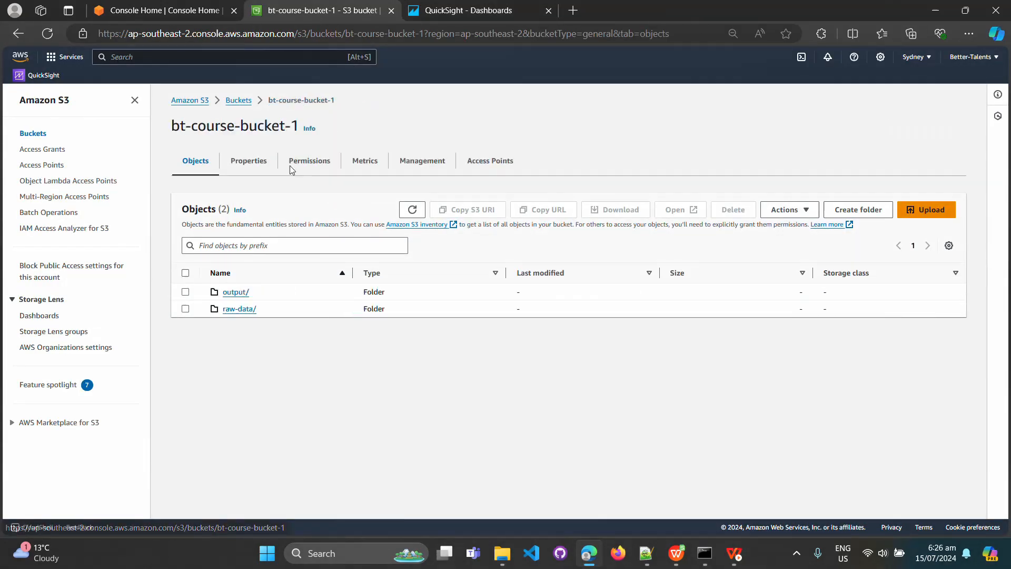
left_click(235, 310)
left_click(241, 295)
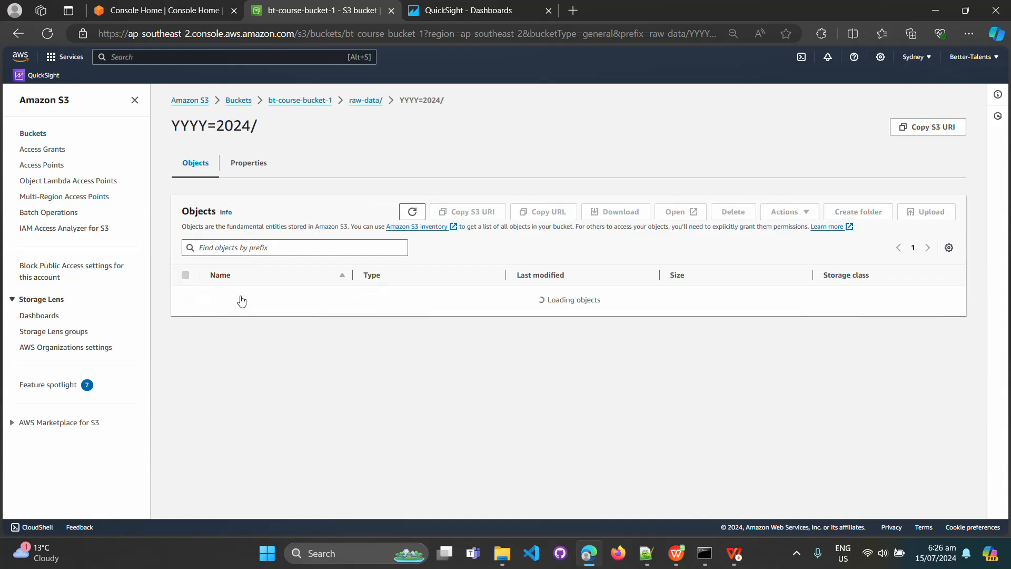
left_click(243, 294)
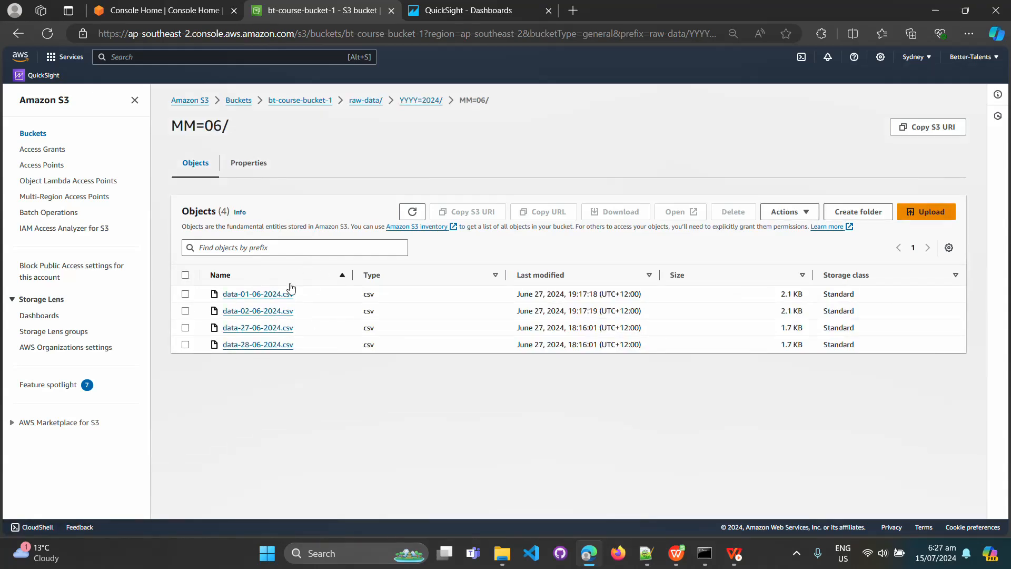
left_click(502, 553)
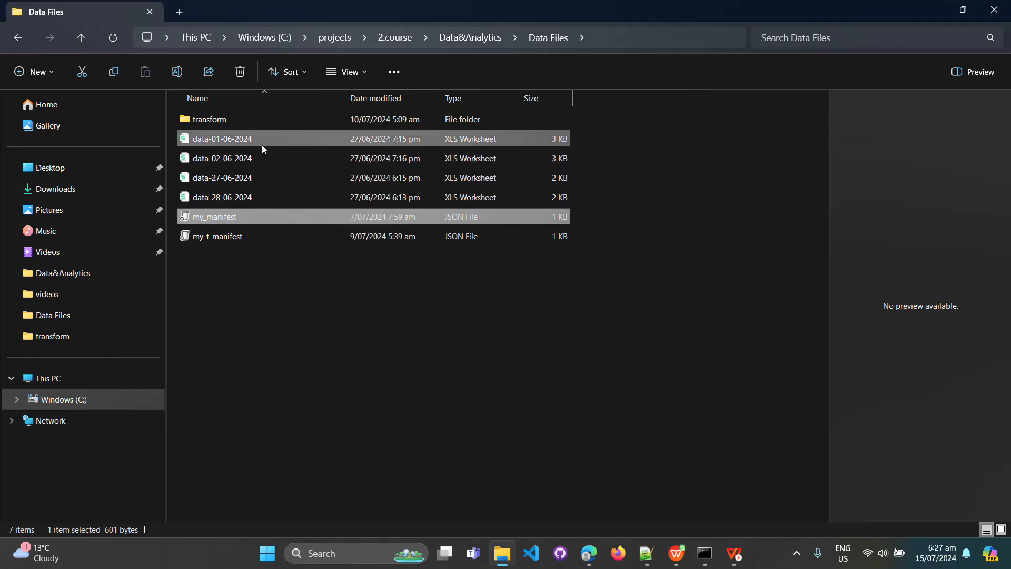
left_click(500, 562)
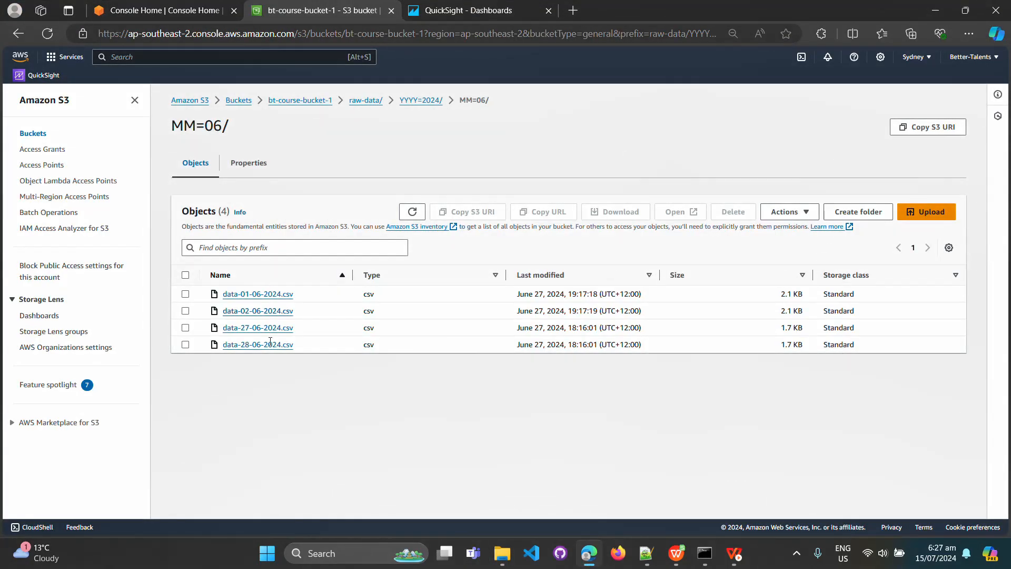
Open the output folder of bt-course-bucket-1 and compare its contents with the local transform folder.
left_click(366, 101)
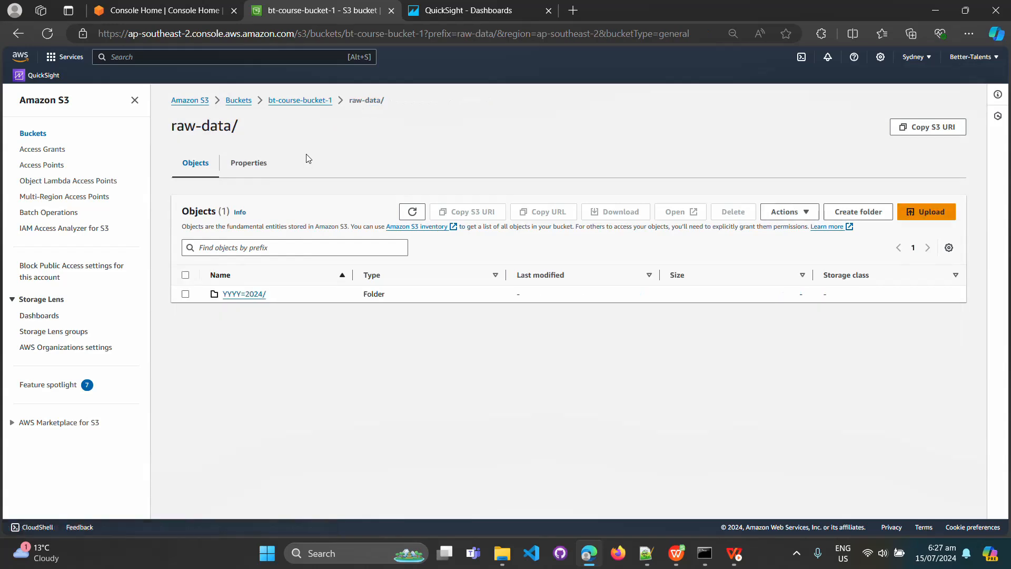
left_click(329, 102)
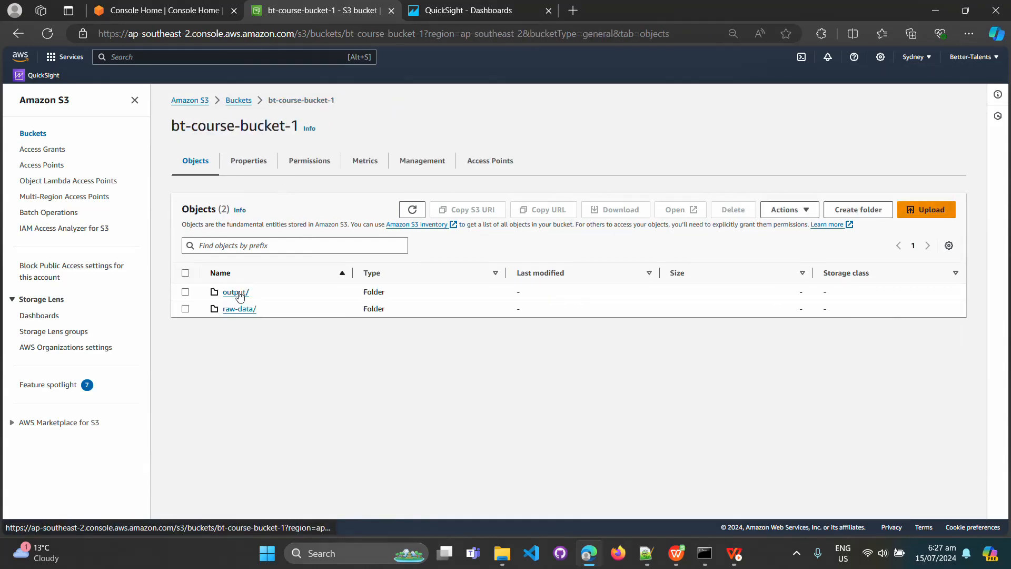
left_click(235, 292)
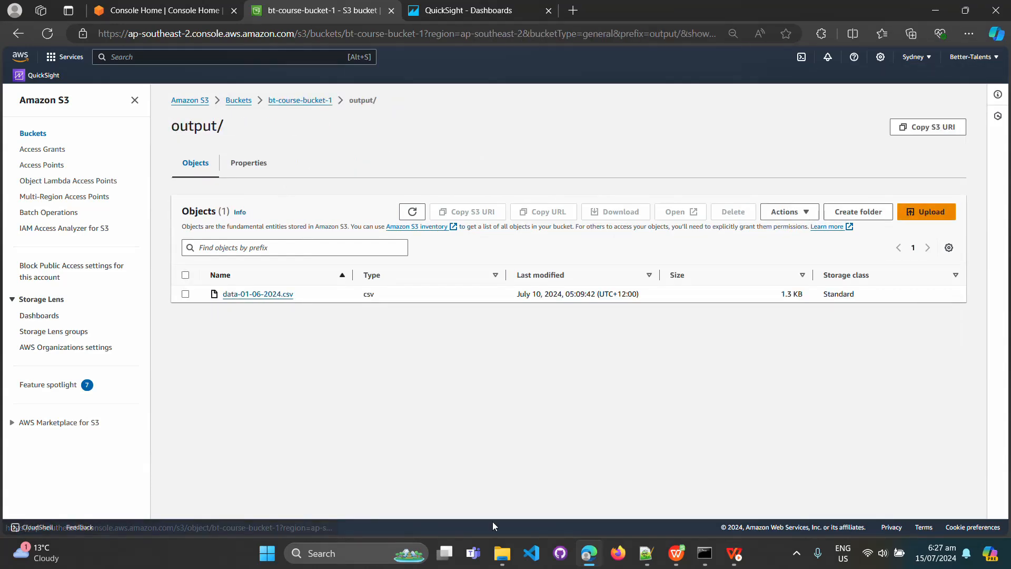
left_click(502, 553)
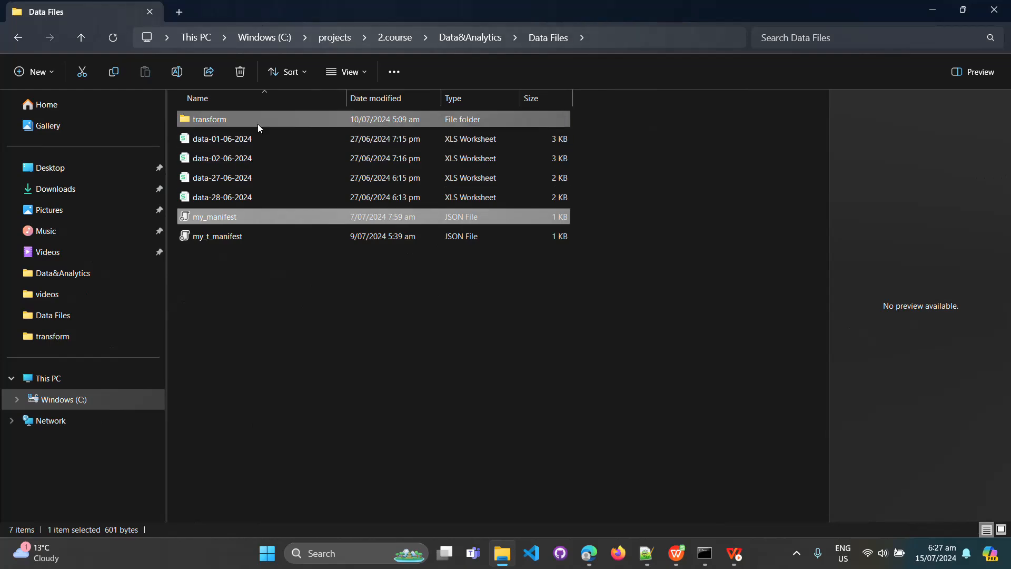
double_click(257, 124)
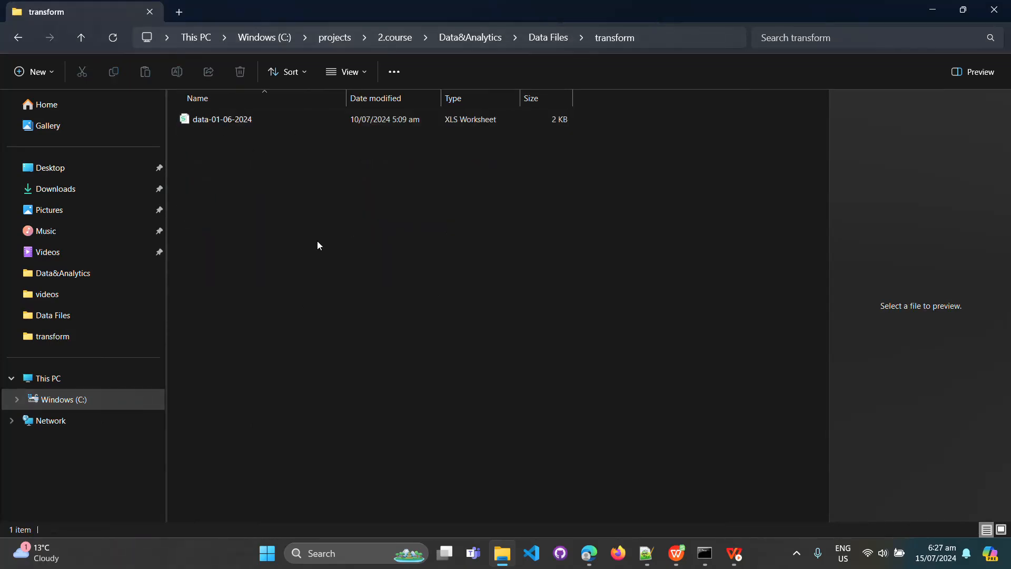
left_click(501, 561)
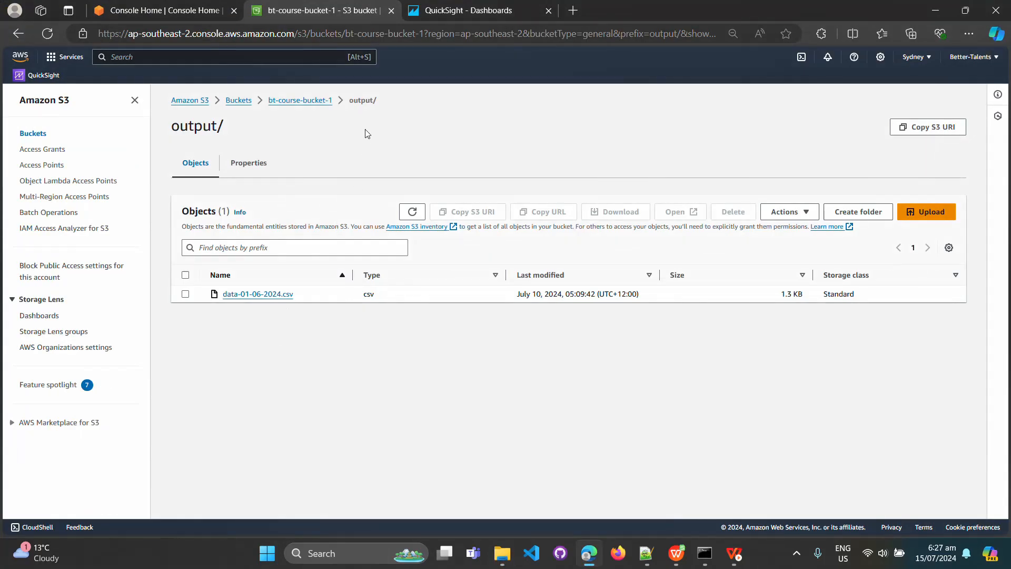
Start a new QuickSight dataset with S3 as the data source type.
left_click(453, 17)
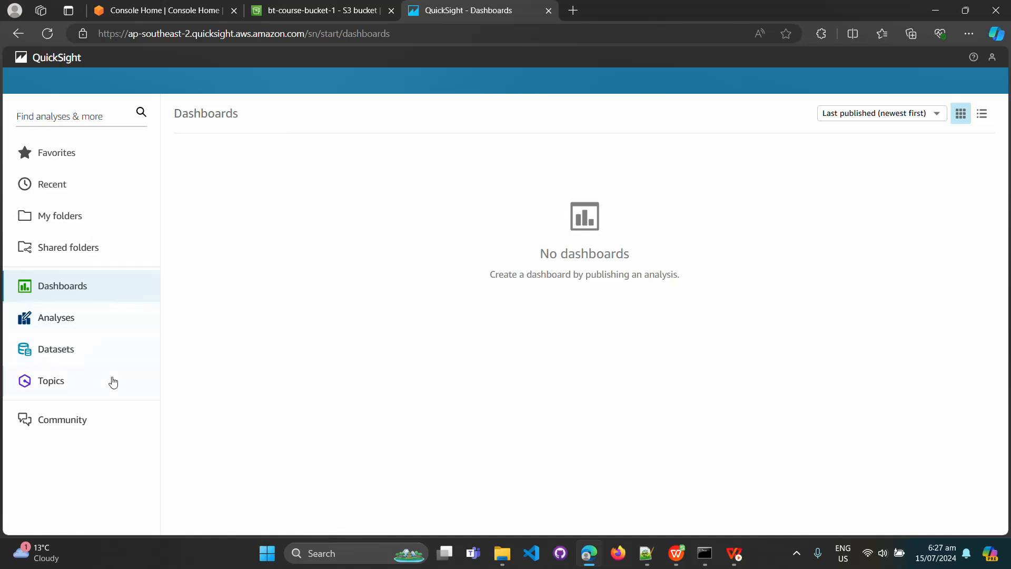
left_click(87, 349)
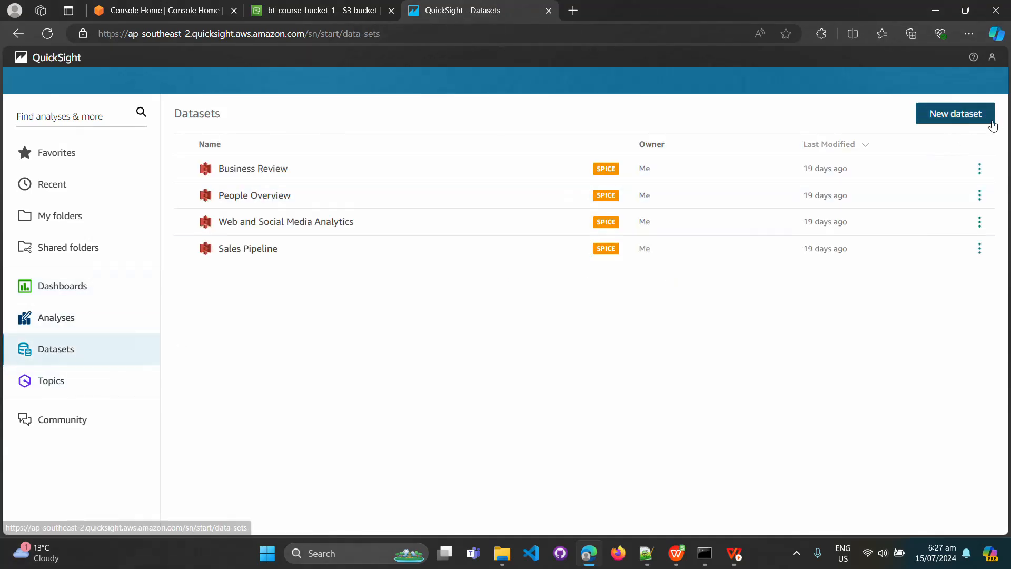
left_click(966, 118)
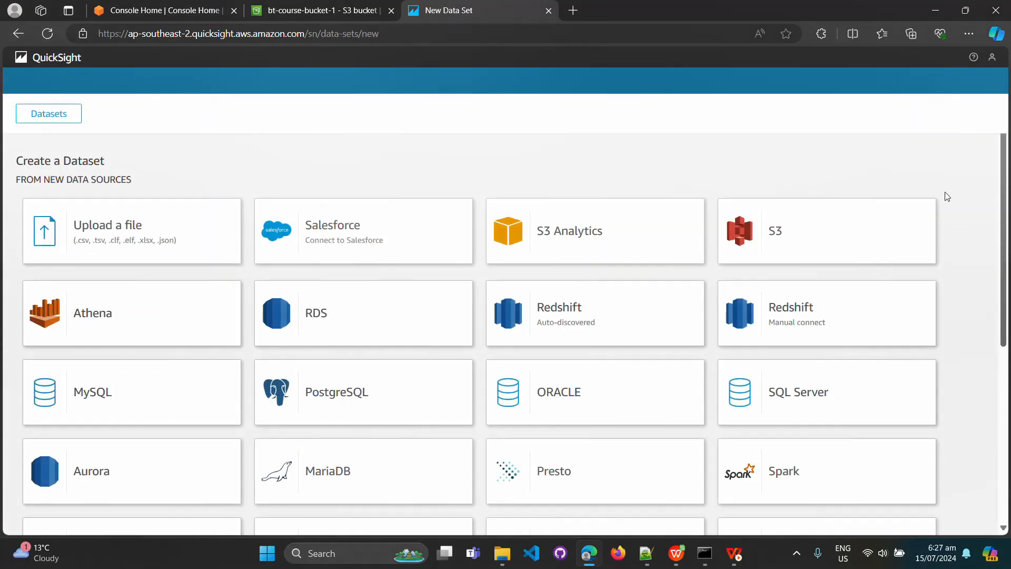
left_click(807, 241)
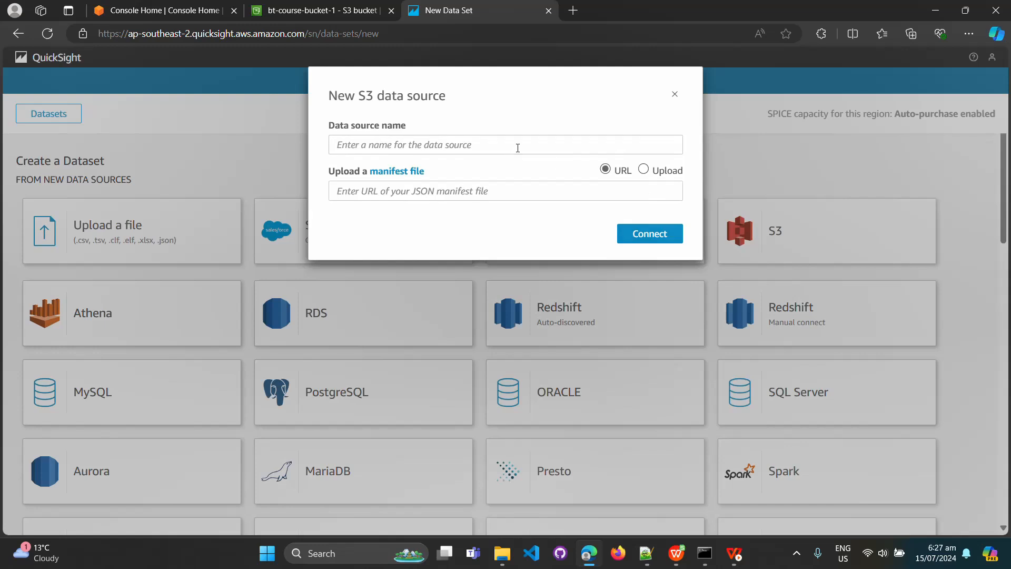
Connect the S3 data source as s3-rawdata-2024-06 with my_manifest.json uploaded as its manifest, and visualize the dataset in an analysis.
left_click(518, 147)
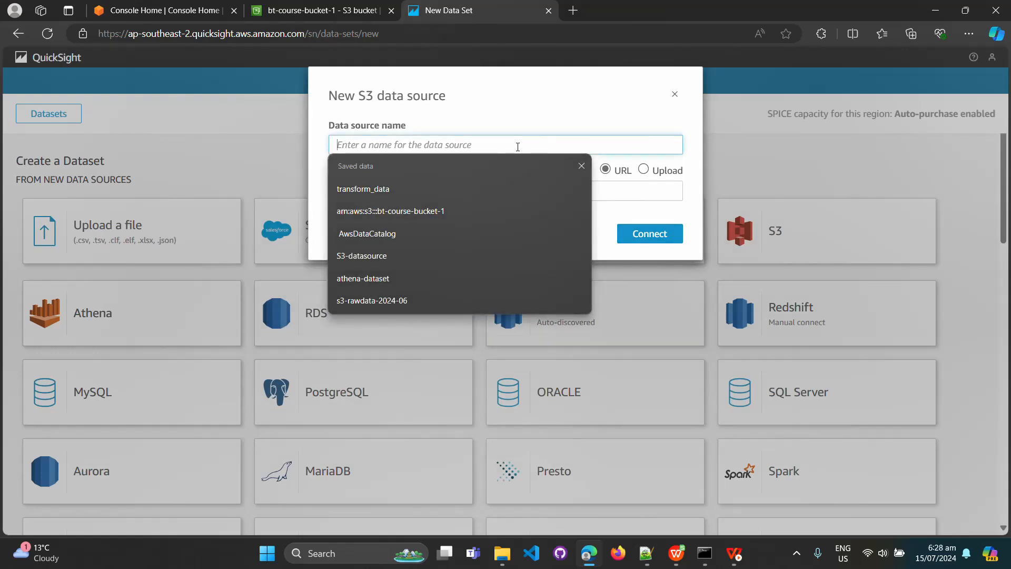
left_click(425, 301)
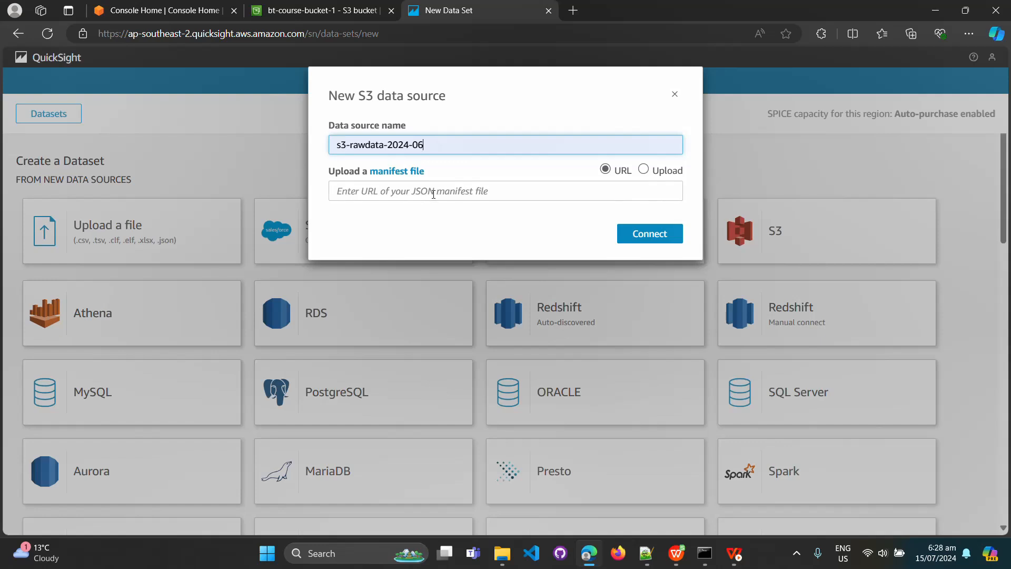
left_click(644, 171)
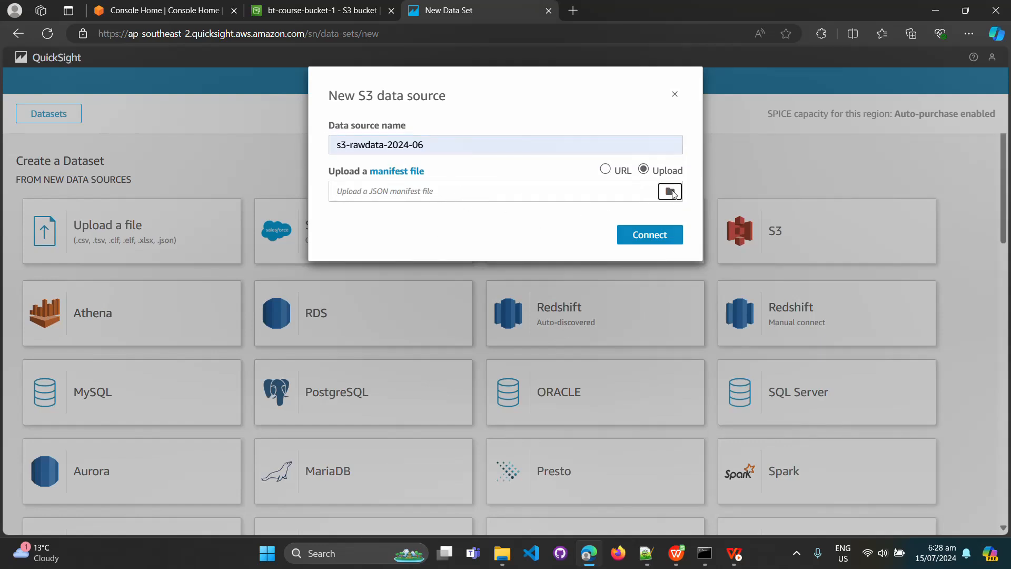
left_click(671, 192)
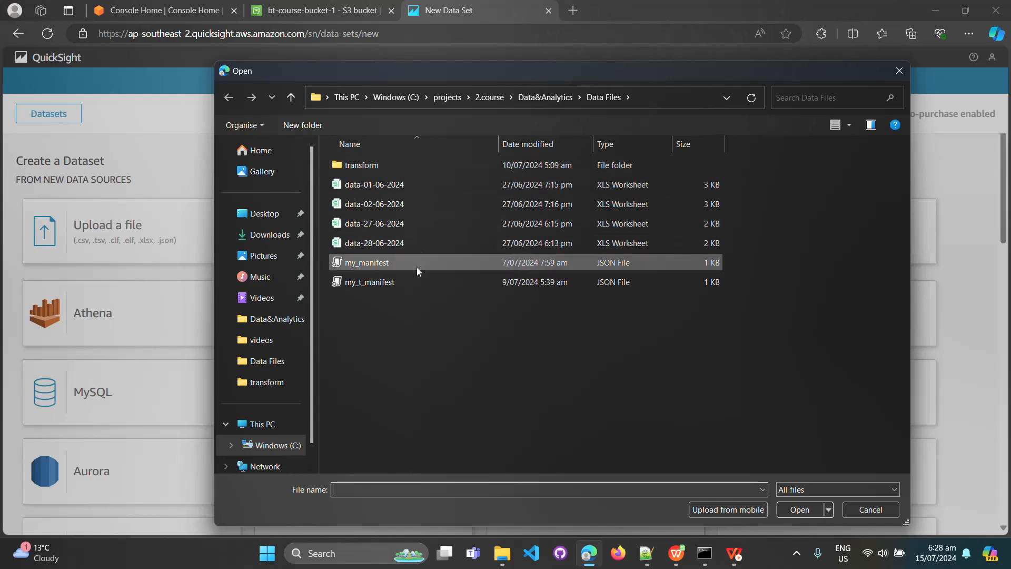
left_click(427, 267)
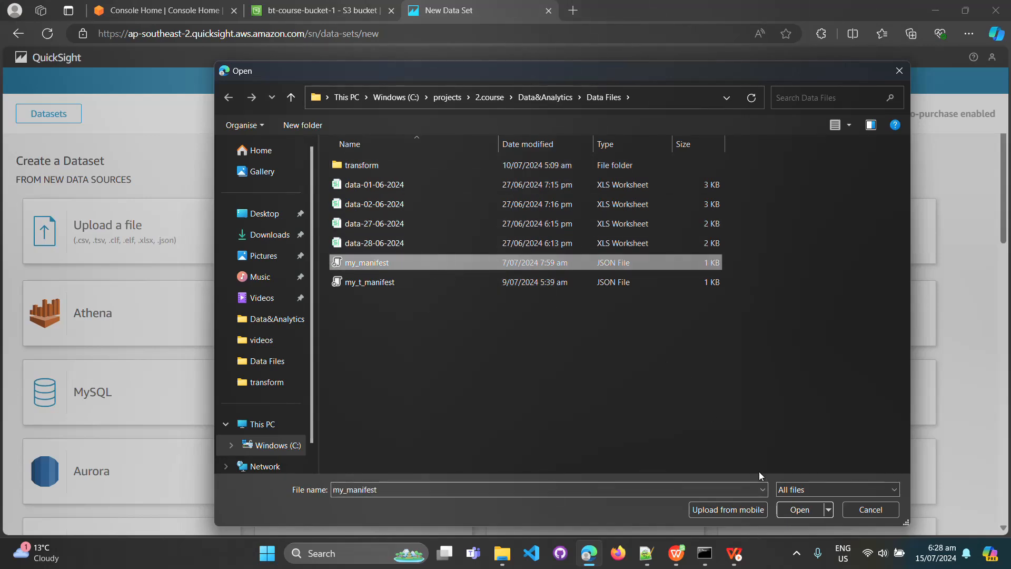
left_click(798, 512)
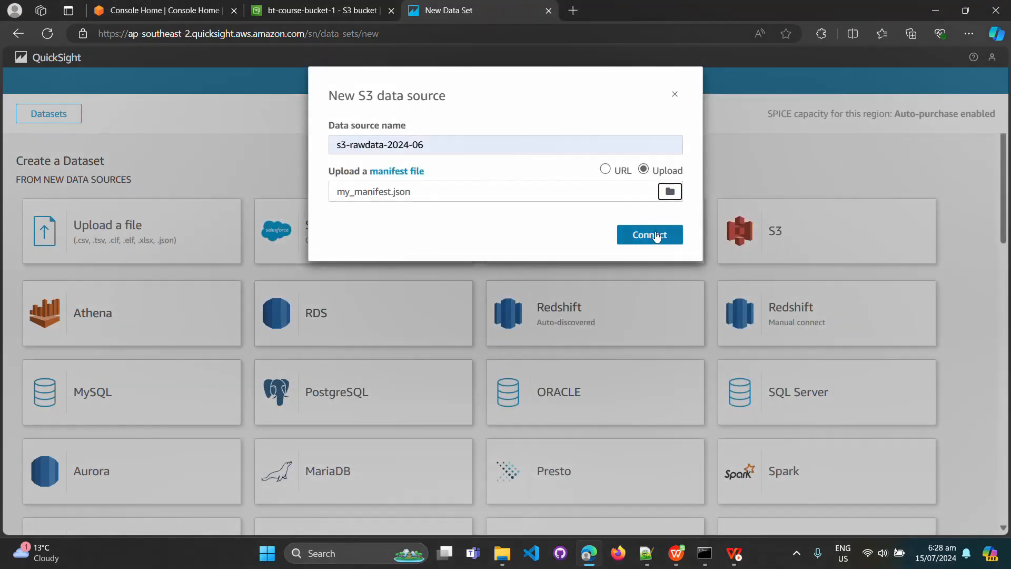
left_click(656, 236)
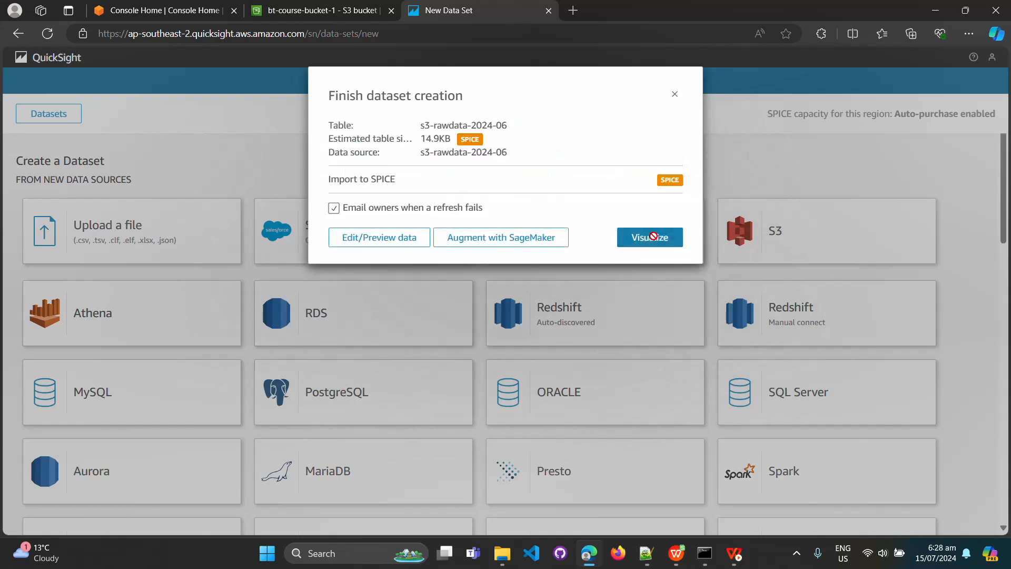
left_click(662, 245)
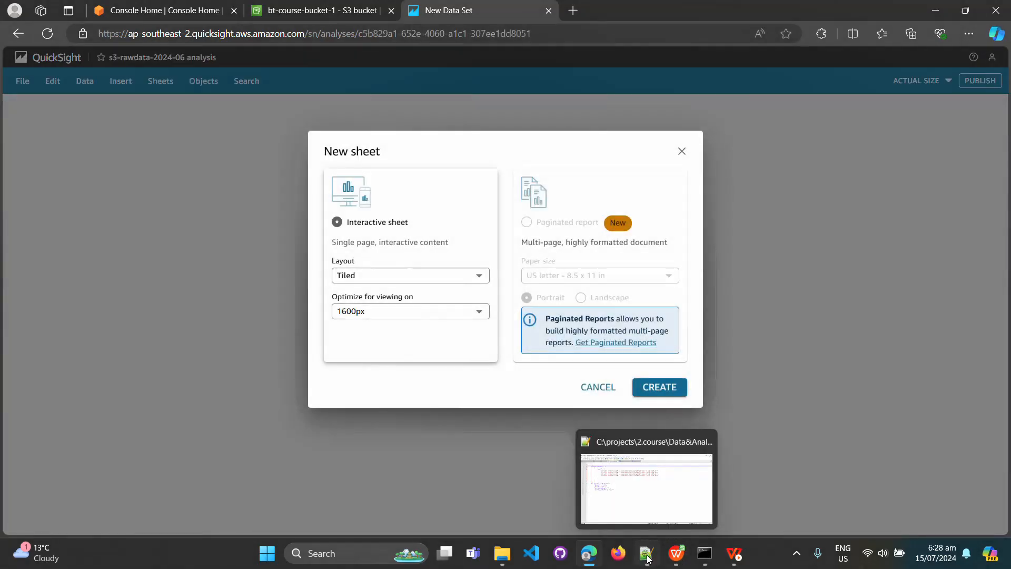
Switch to Notepad++ and examine the S3 file URIs and the globalUploadSettings block in my_manifest.json.
left_click(651, 559)
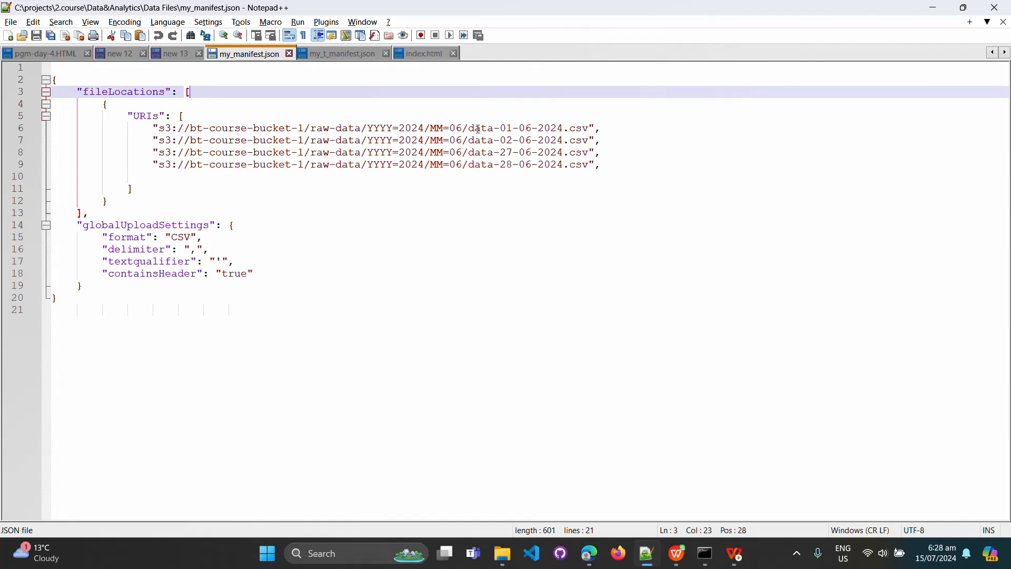
left_click_drag(150, 131, 326, 169)
left_click(277, 231)
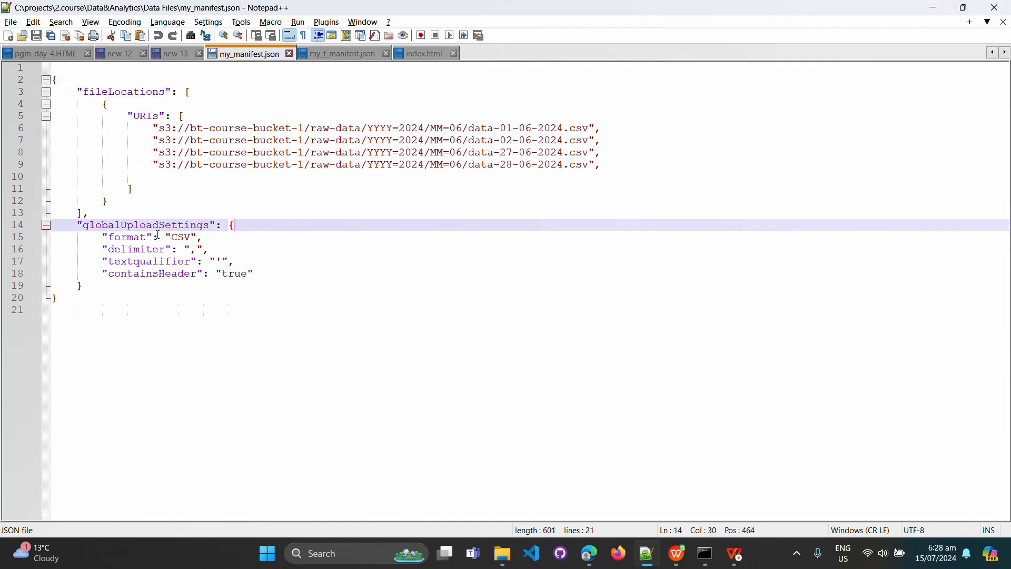
left_click_drag(96, 241, 240, 239)
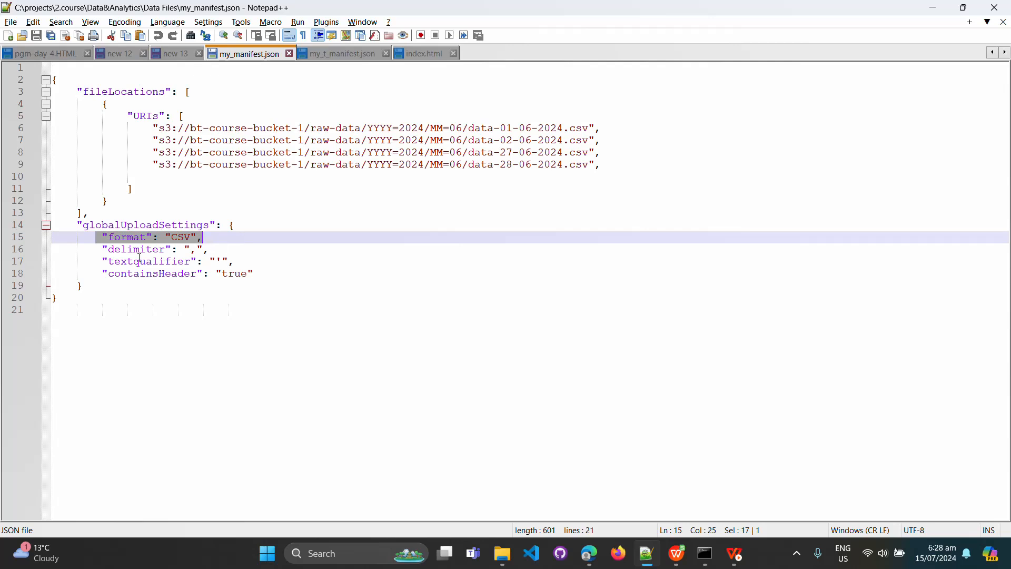
left_click_drag(94, 249, 211, 249)
left_click(295, 272)
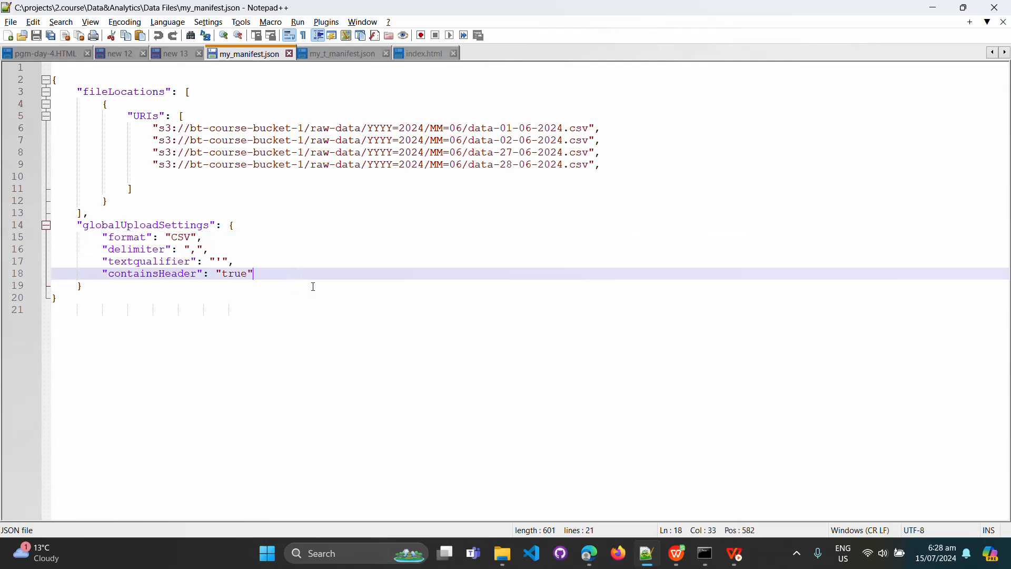
left_click_drag(313, 287, 78, 225)
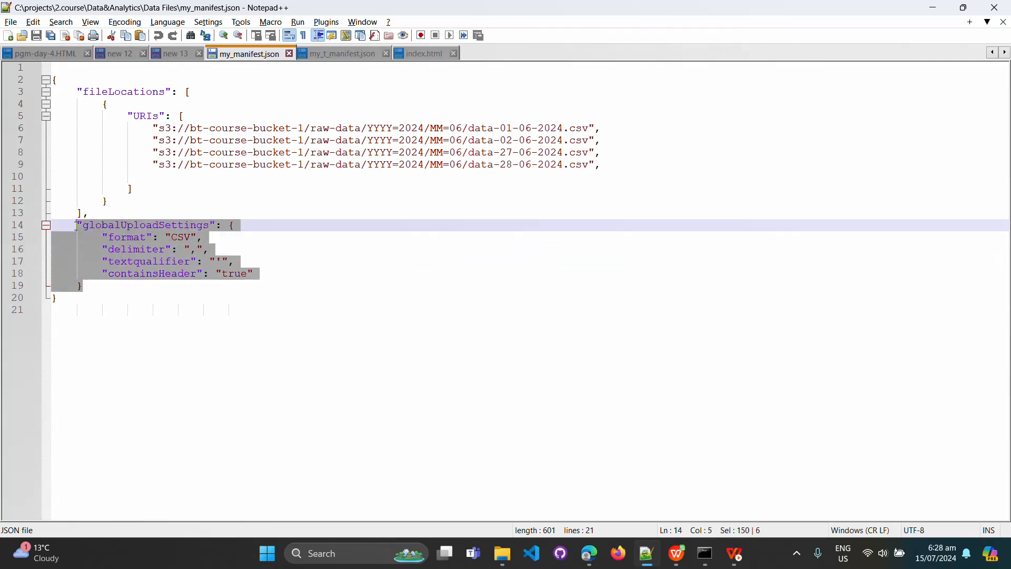
left_click(215, 94)
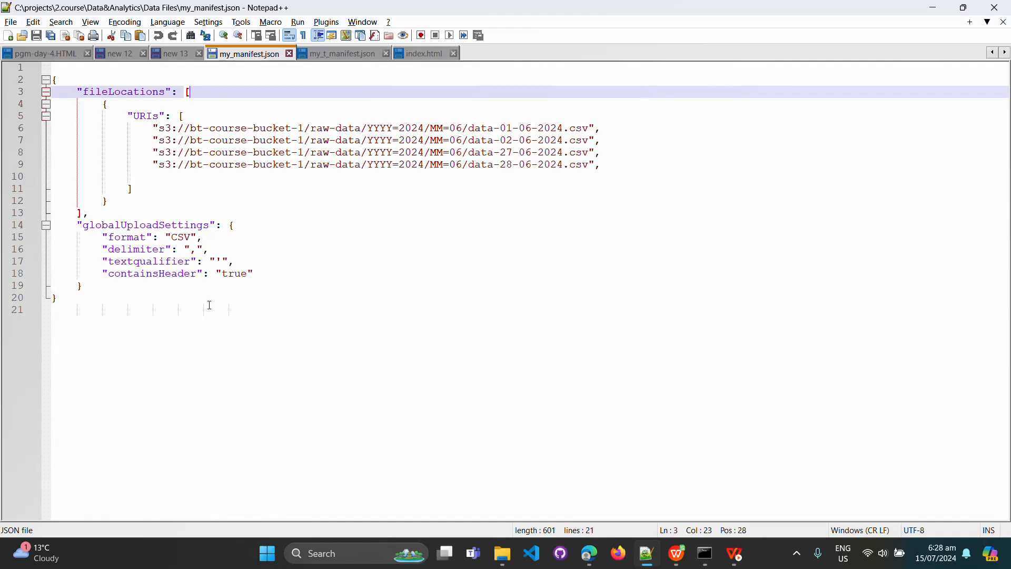
Switch to Edge, dismiss the new sheet dialog, and replace the s3-rawdata-2024-06 analysis tab with a tab showing the QuickSight datasets list.
left_click(590, 553)
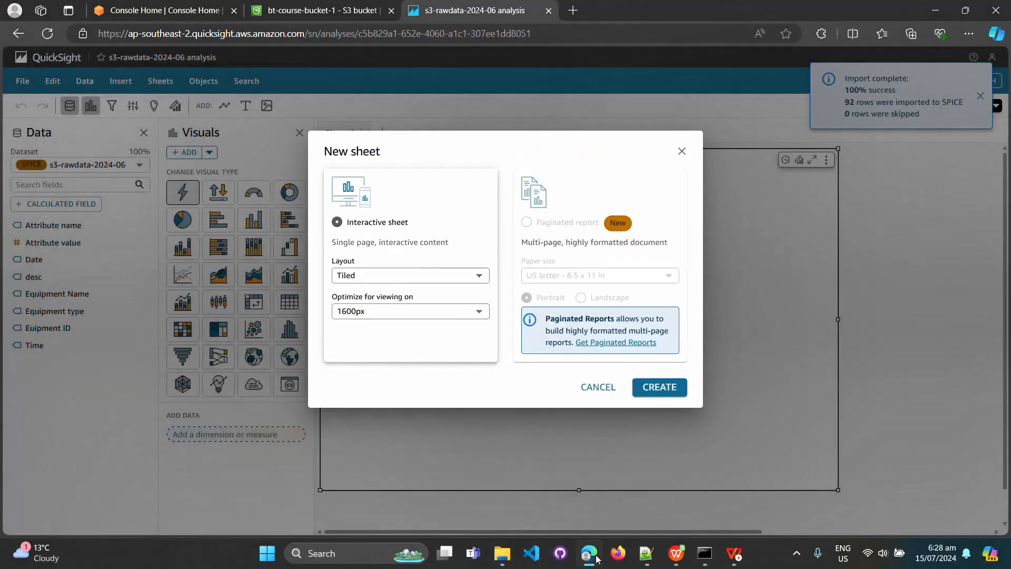
left_click(682, 152)
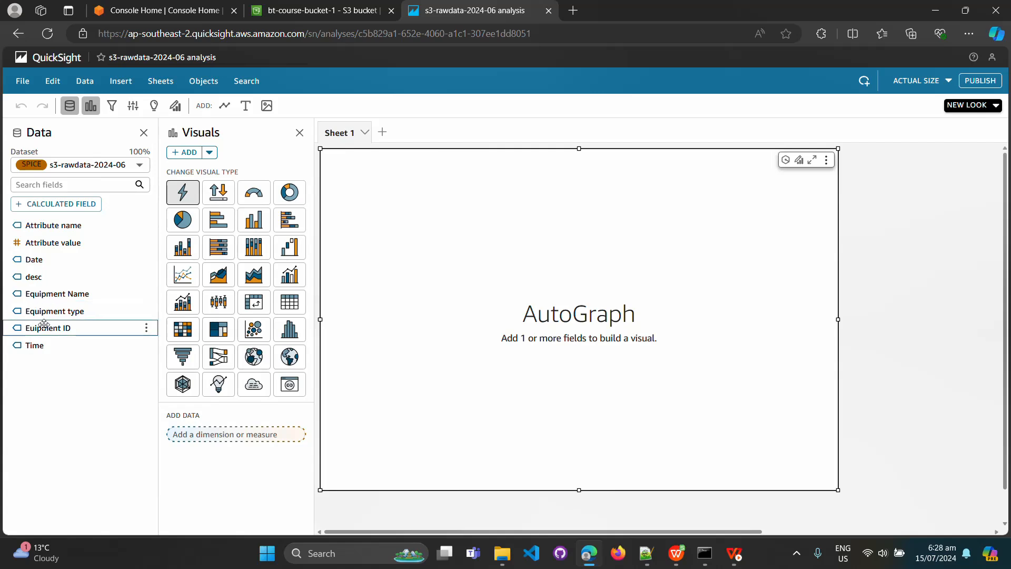
right_click(67, 59)
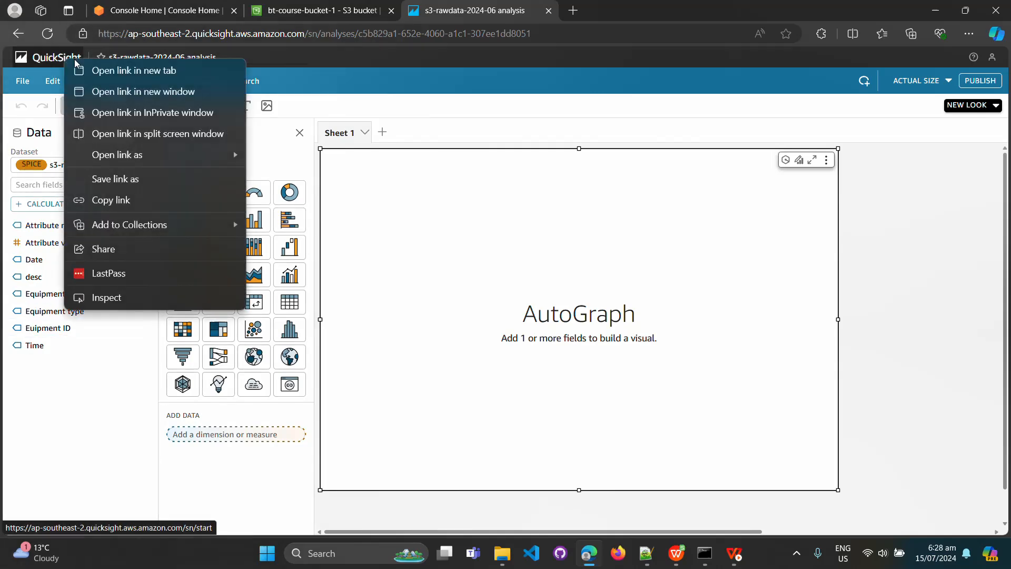
left_click(111, 77)
left_click(595, 11)
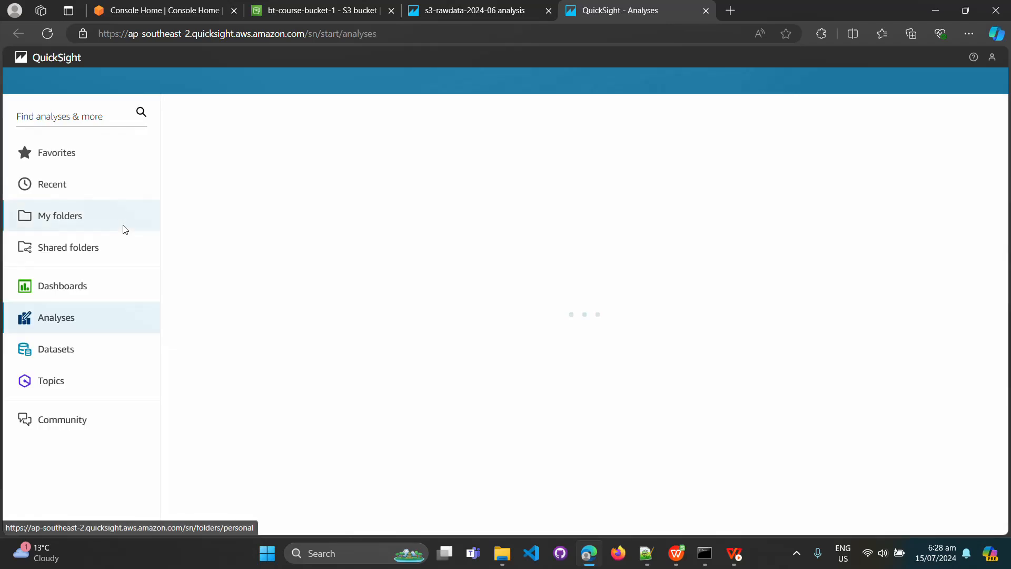
left_click(70, 352)
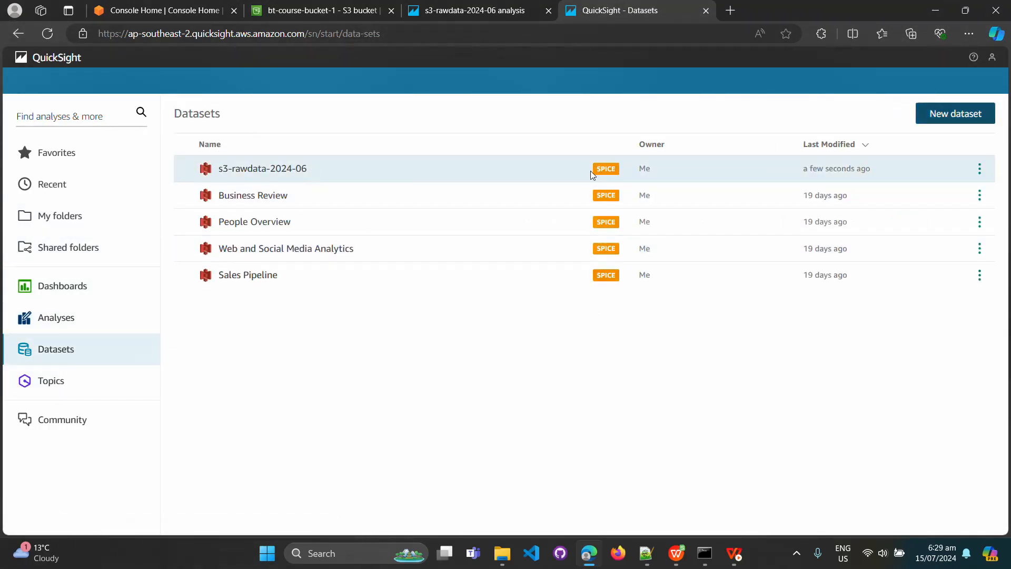
left_click(504, 12)
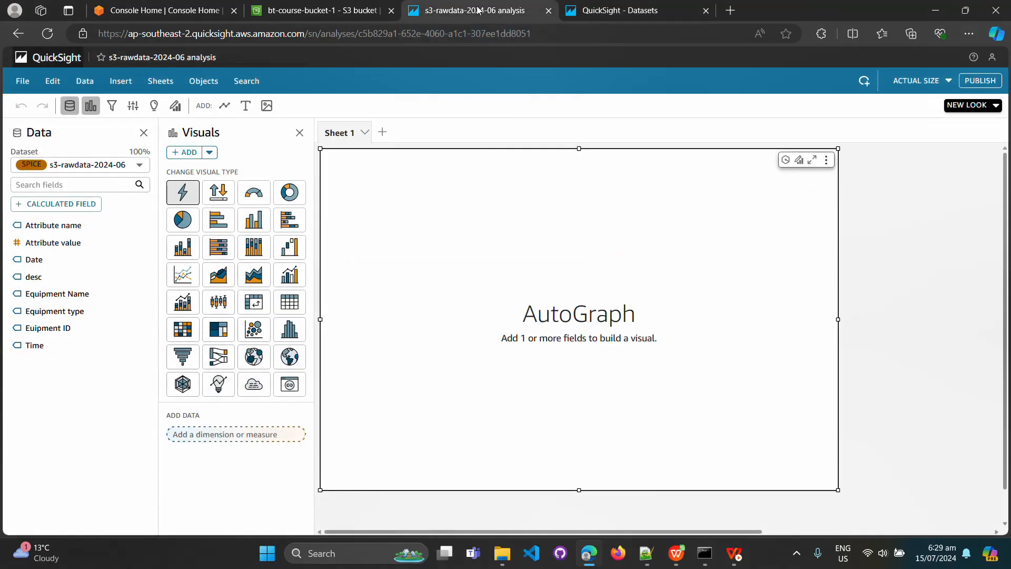
left_click(549, 11)
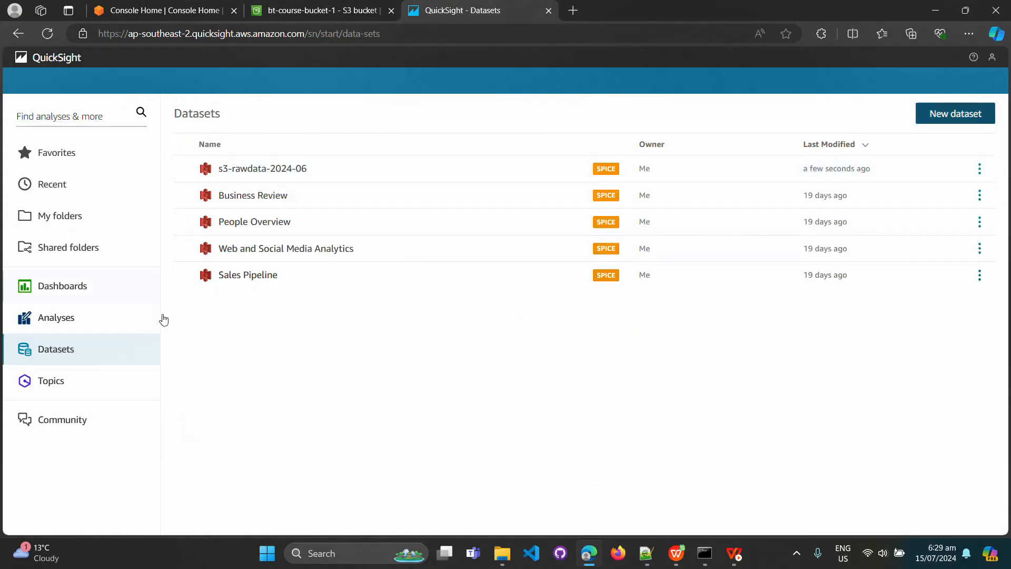
Start a new dataset from S3 with the data source name transform_data and its manifest supplied by upload.
left_click(945, 120)
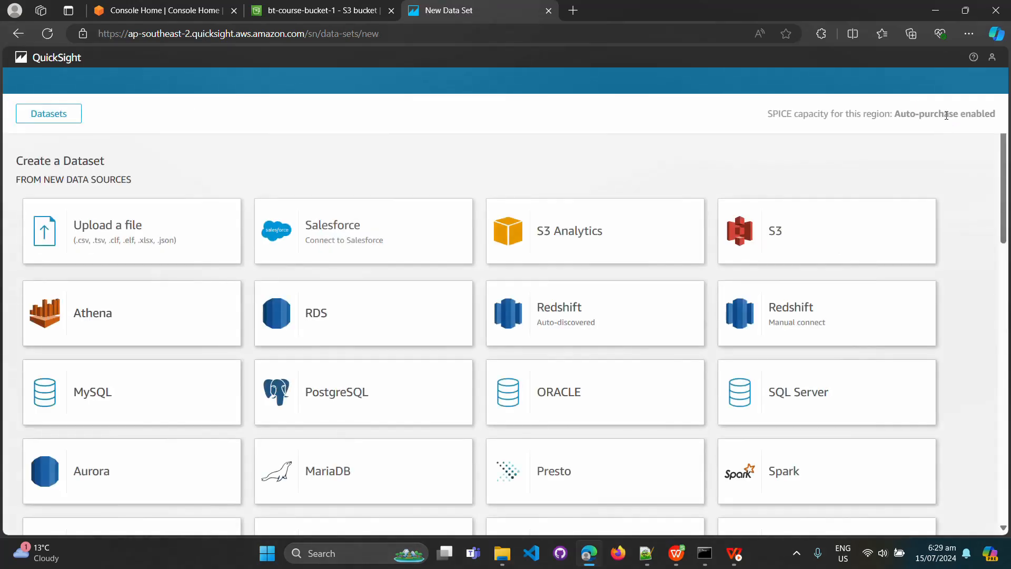
left_click(794, 232)
left_click(502, 143)
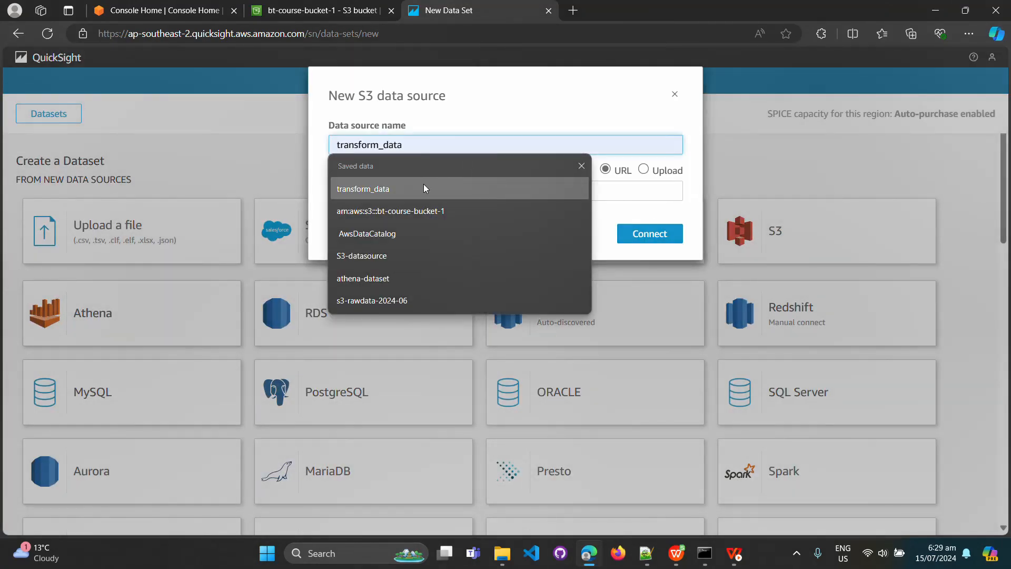
left_click(426, 190)
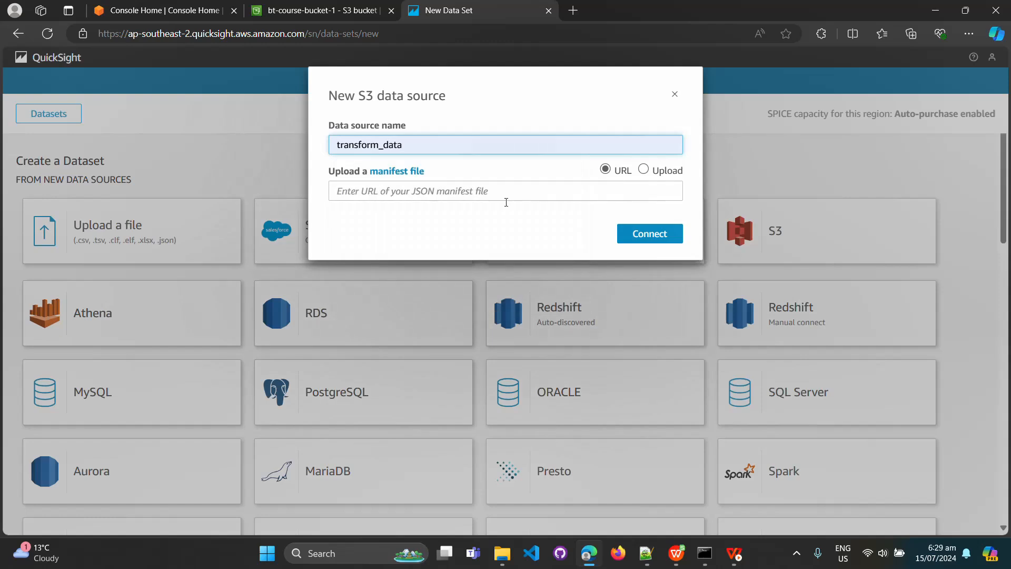
left_click(643, 169)
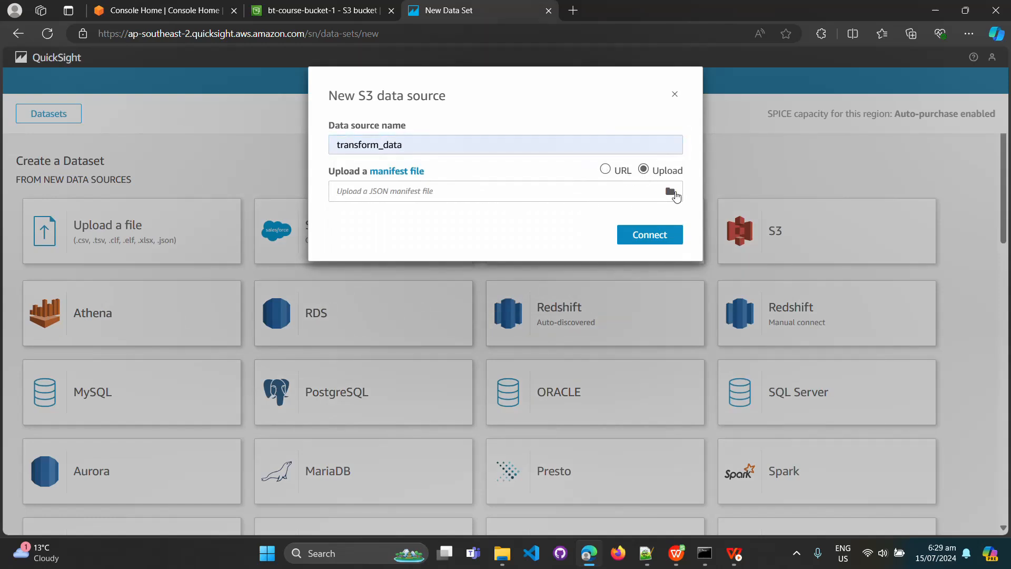
Choose my_t_manifest.json from the local Data Files folder as the manifest for the S3 data source.
left_click(670, 196)
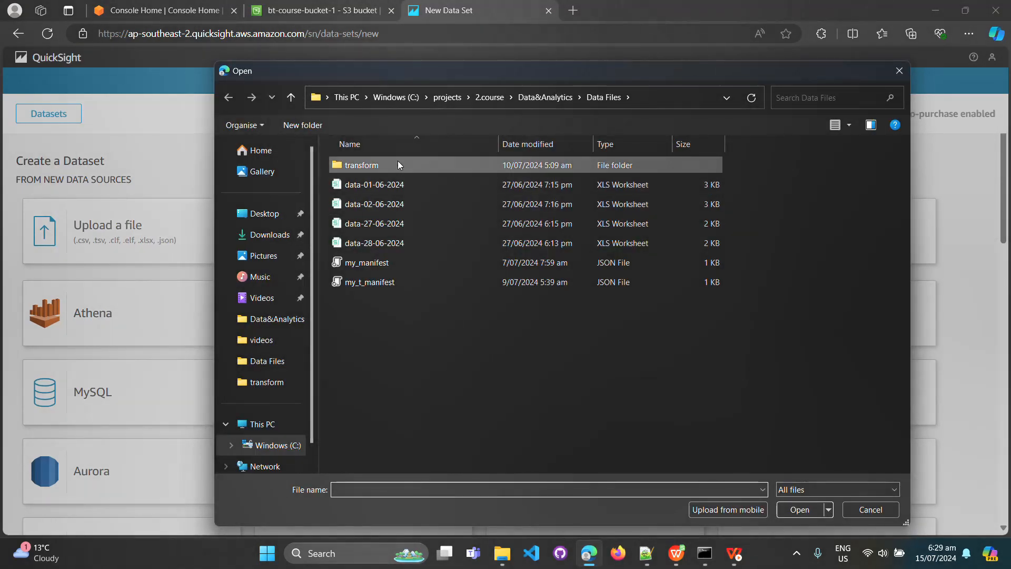
double_click(397, 163)
left_click(399, 166)
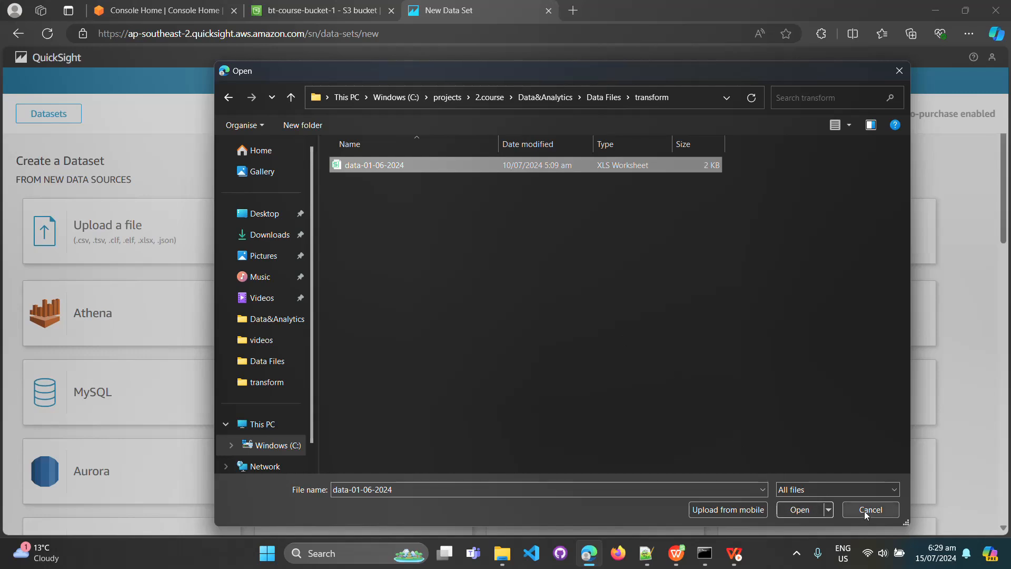
left_click(604, 98)
left_click(413, 280)
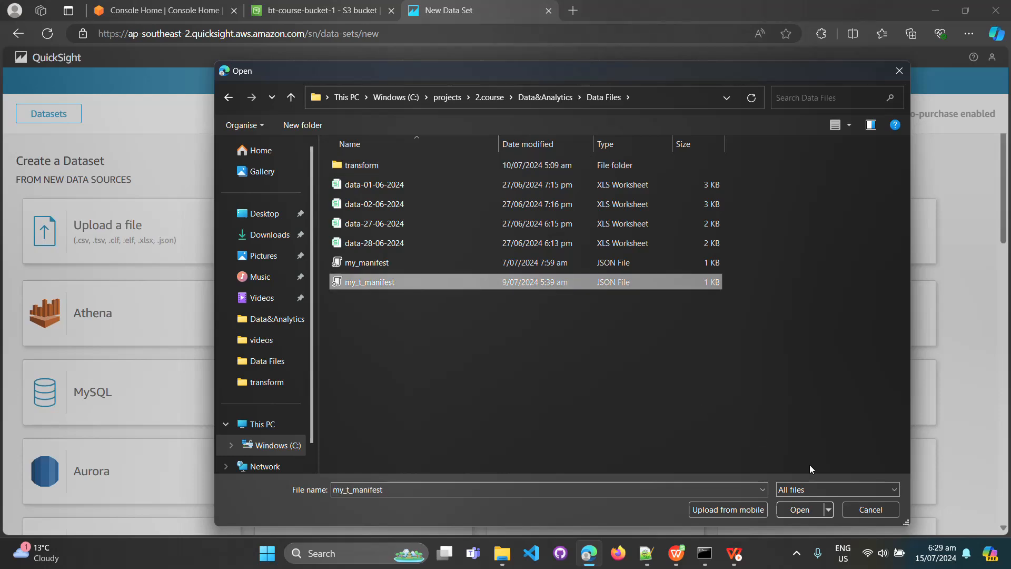
left_click(811, 510)
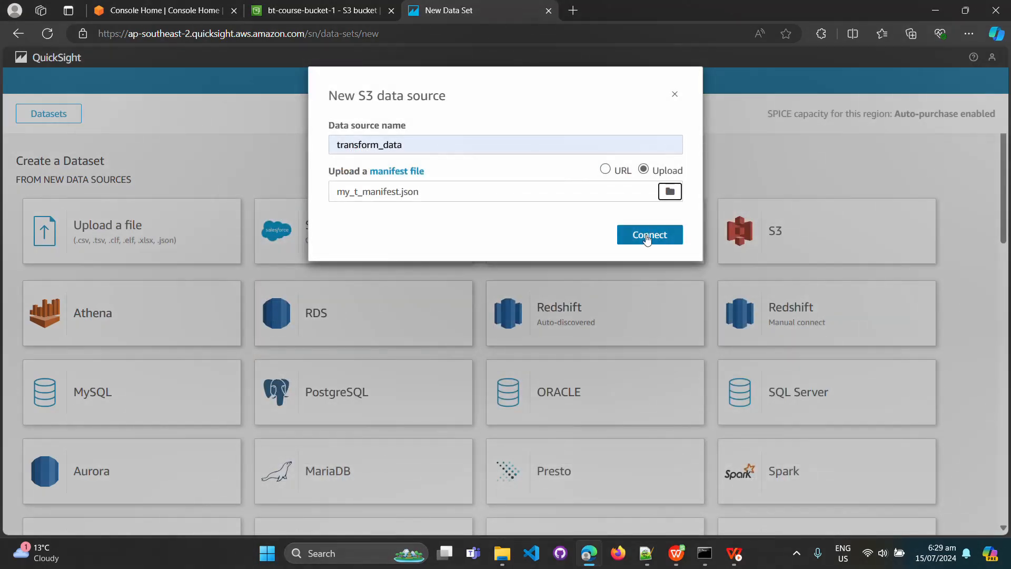
Connect the transform_data source and visualize it in an analysis with a tiled interactive sheet optimized for 1600px.
left_click(648, 238)
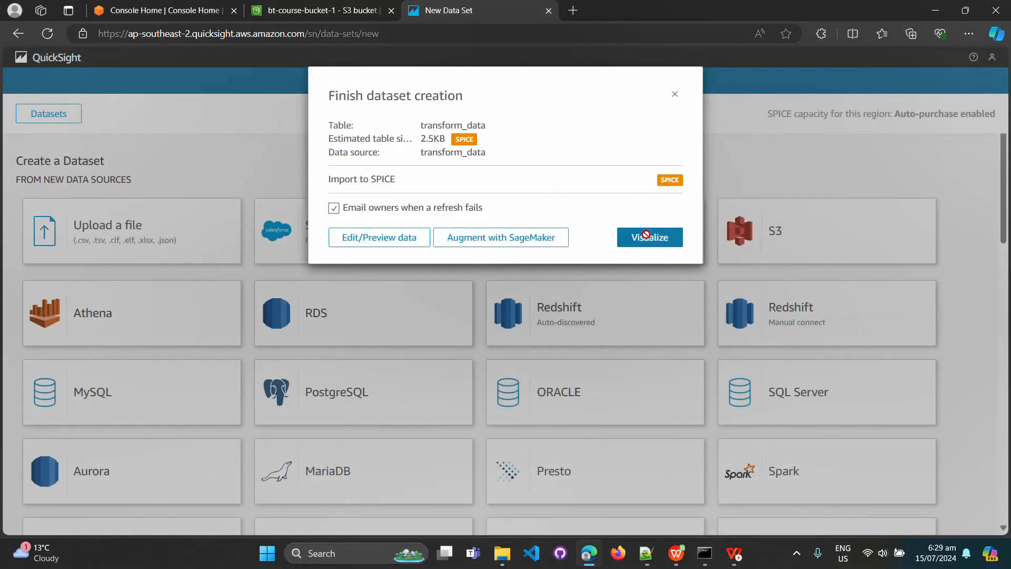
left_click(643, 240)
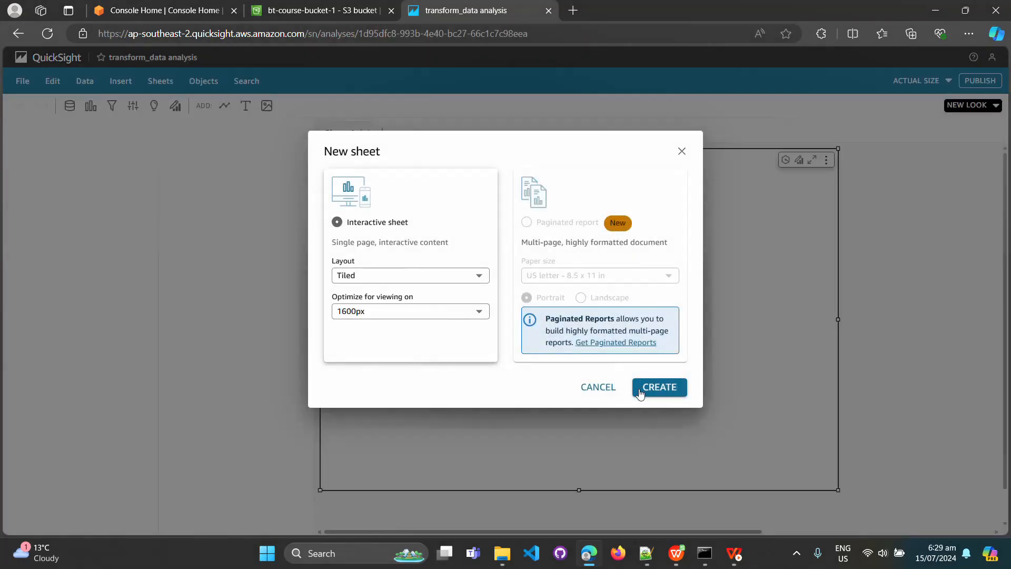
left_click(648, 392)
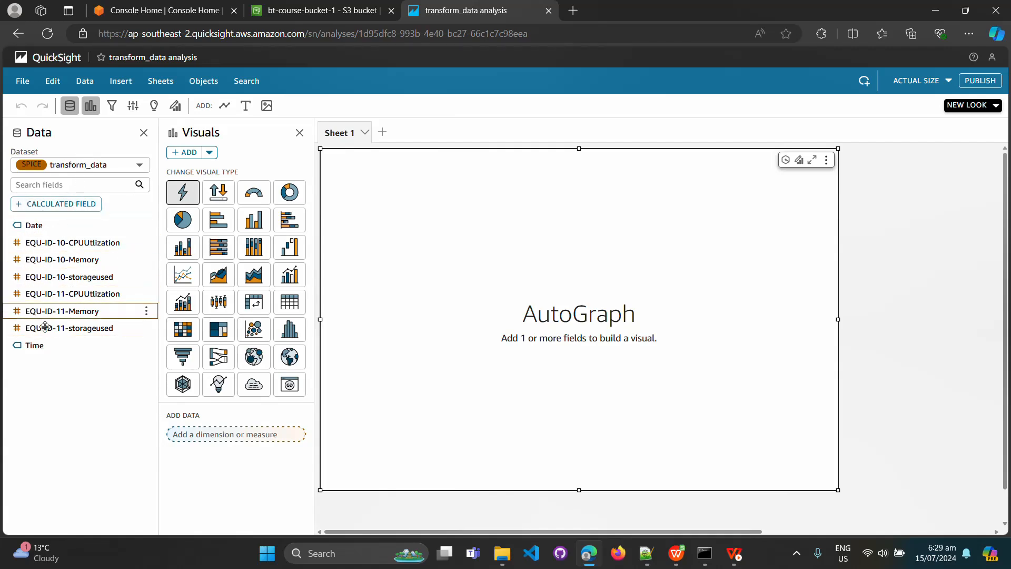
Return to the QuickSight home page and open the list of datasets.
left_click(66, 59)
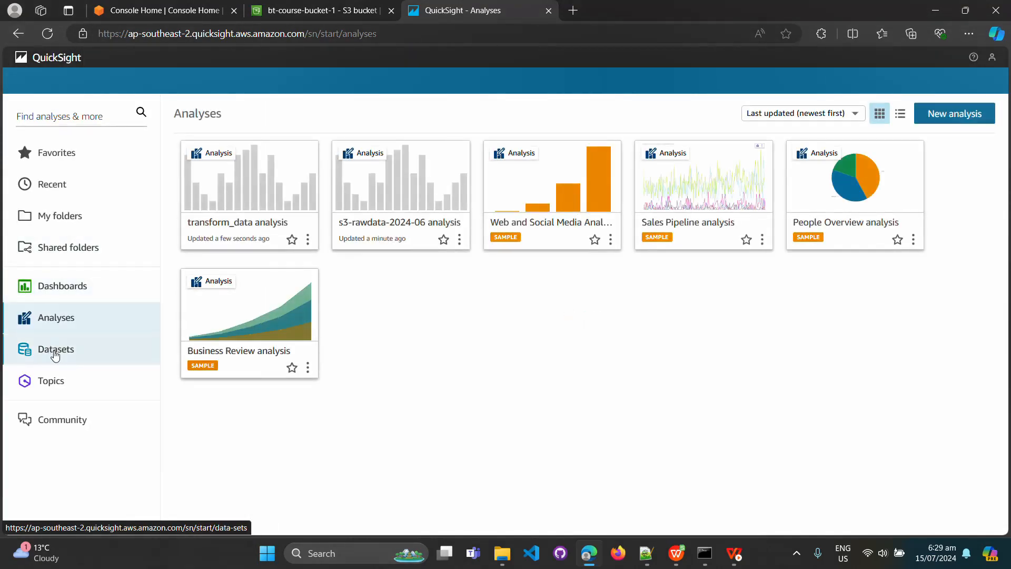
left_click(55, 356)
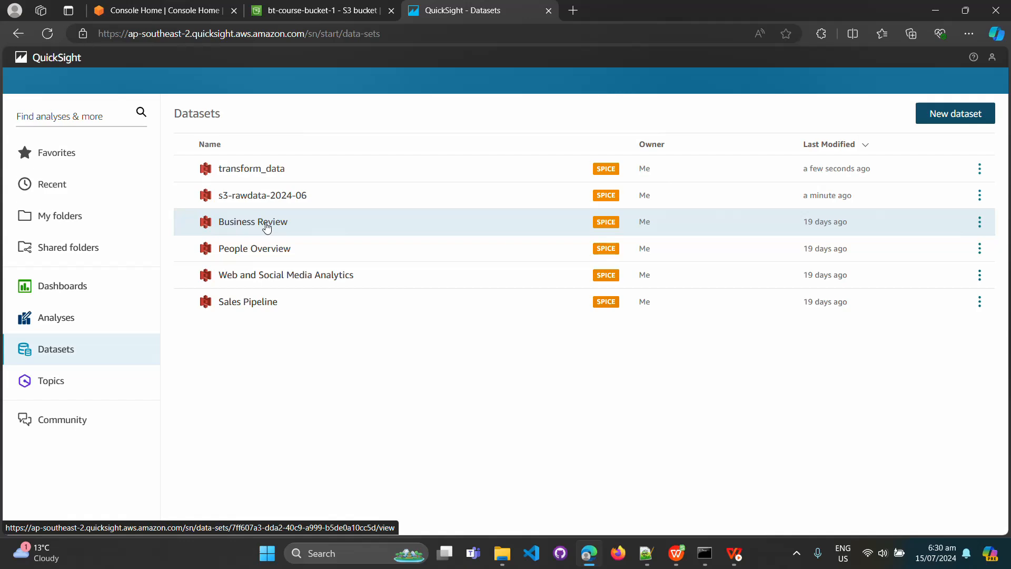
Review the AWS QuickSight crash course outline in the AWS_data_analytics.pptx slideshow, and return to Edge with the ink annotations discarded.
left_click(681, 556)
left_click(681, 556)
left_click(732, 556)
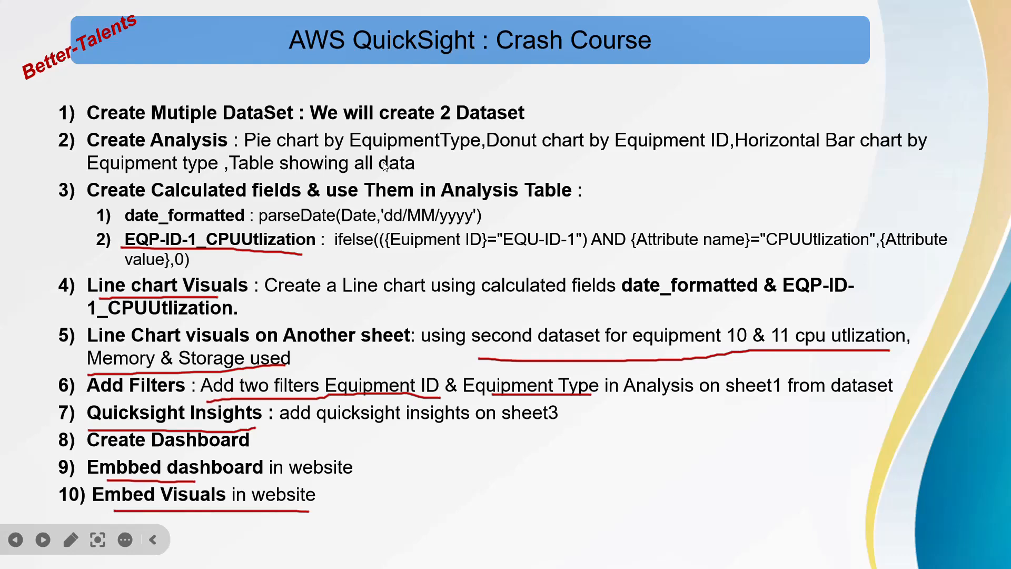
left_click(578, 445)
key("Left")
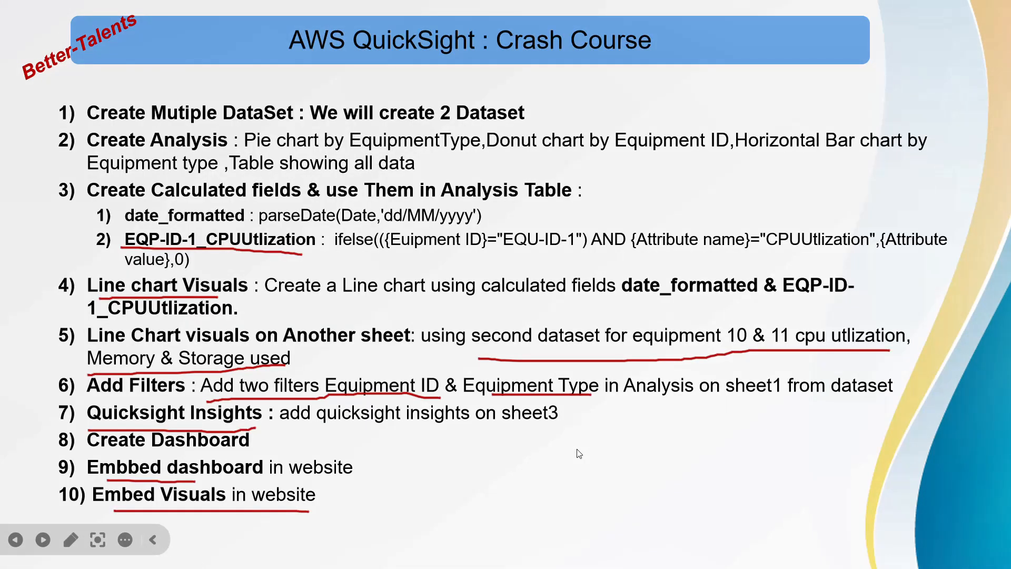
key("Escape")
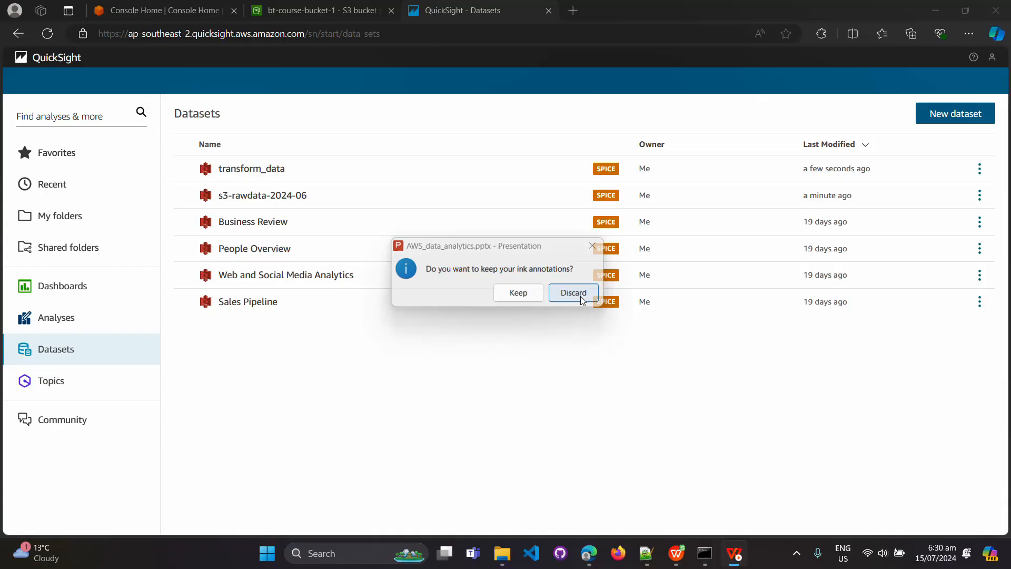
left_click(582, 296)
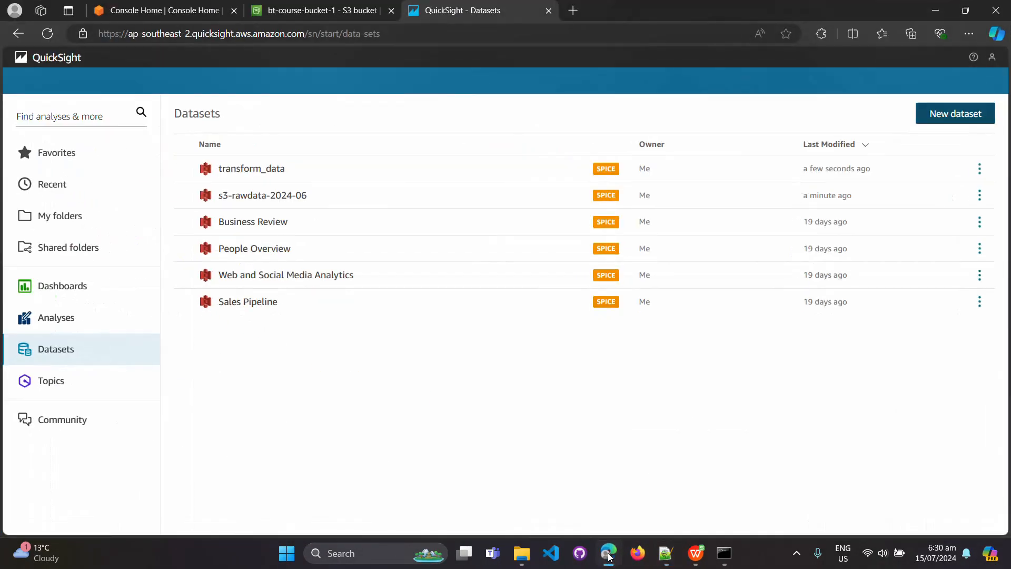
Delete the transform_data analysis from the QuickSight analyses.
left_click(63, 331)
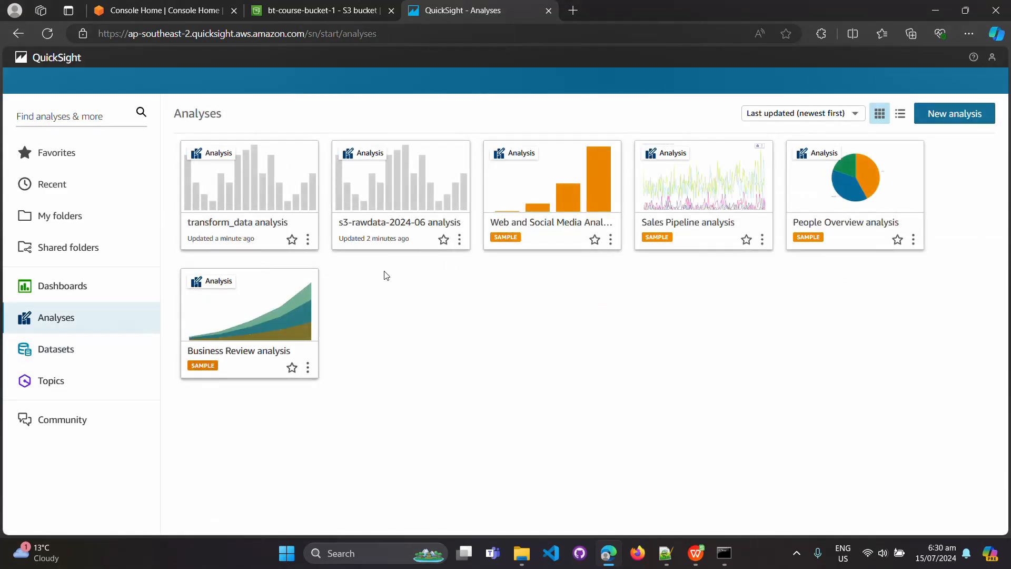
left_click(308, 240)
left_click(320, 274)
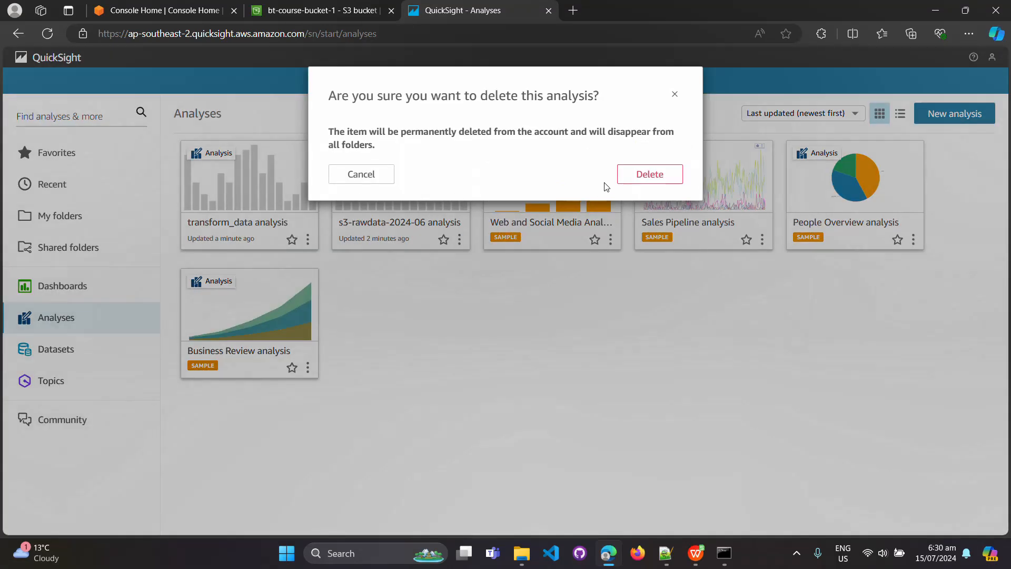
left_click(647, 182)
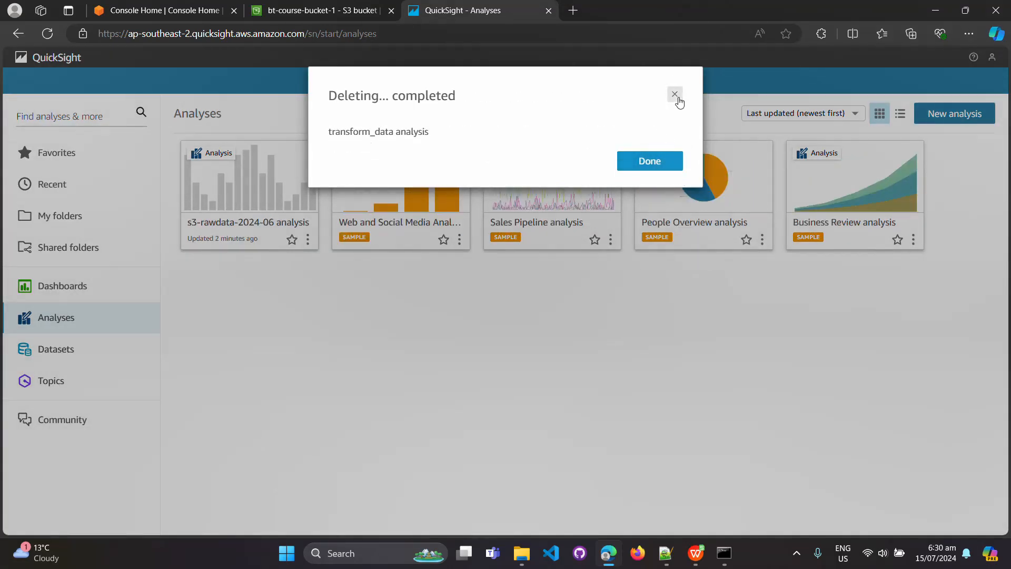
left_click(676, 96)
left_click(979, 115)
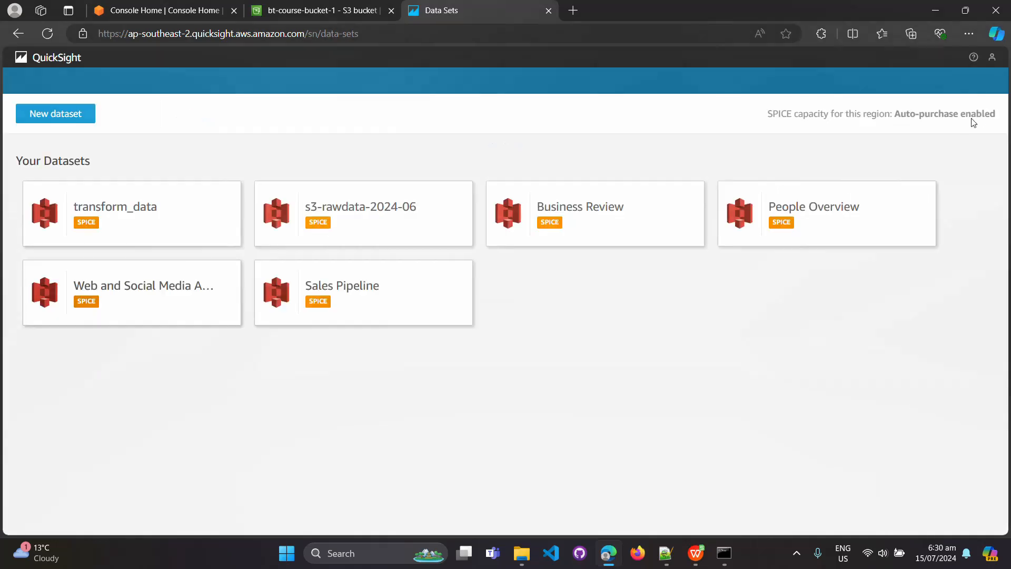
left_click(66, 124)
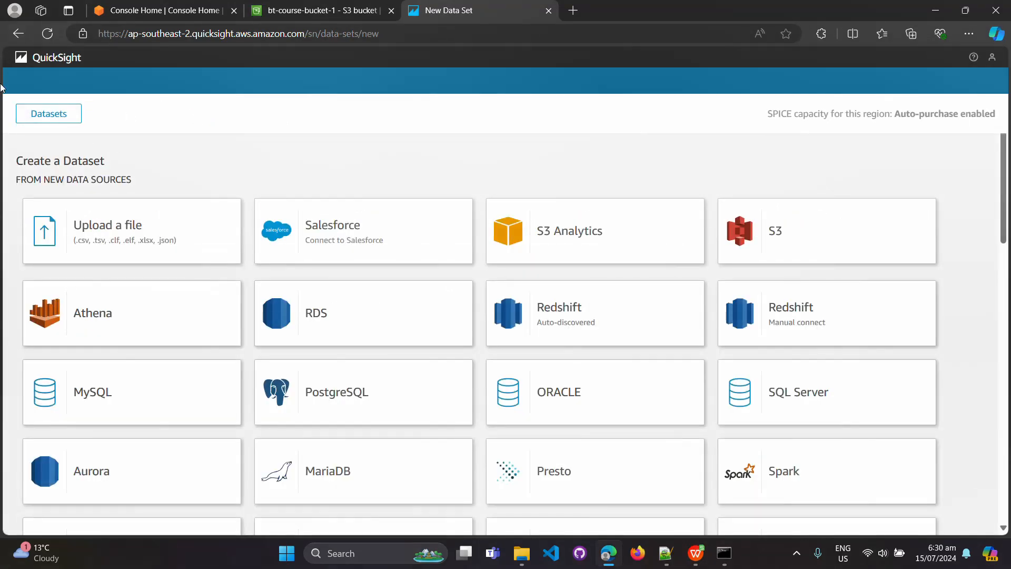
left_click(59, 64)
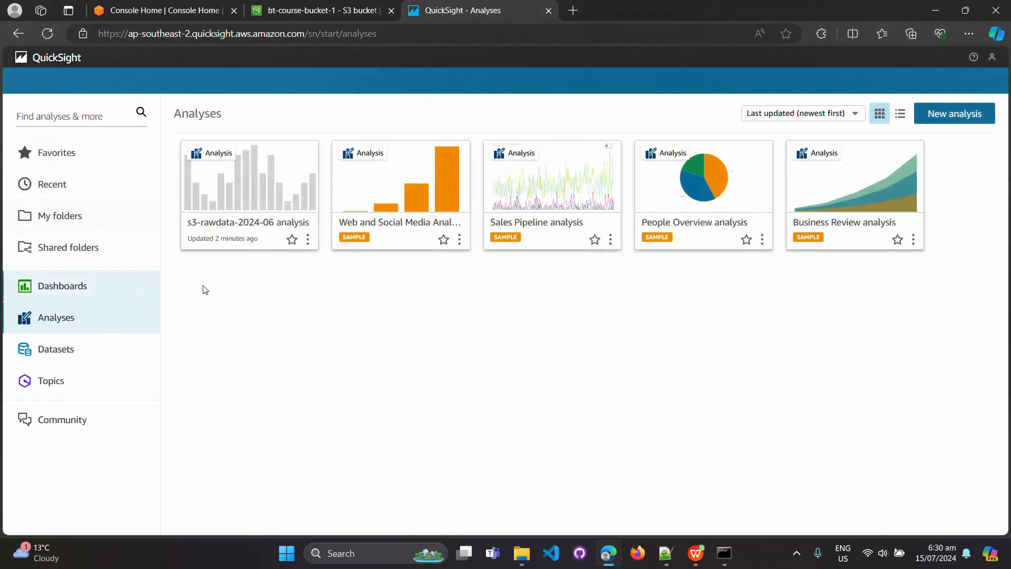
Create a new analysis from the s3-rawdata-2024-06 dataset with a tiled interactive sheet optimized for 1600px.
left_click(972, 115)
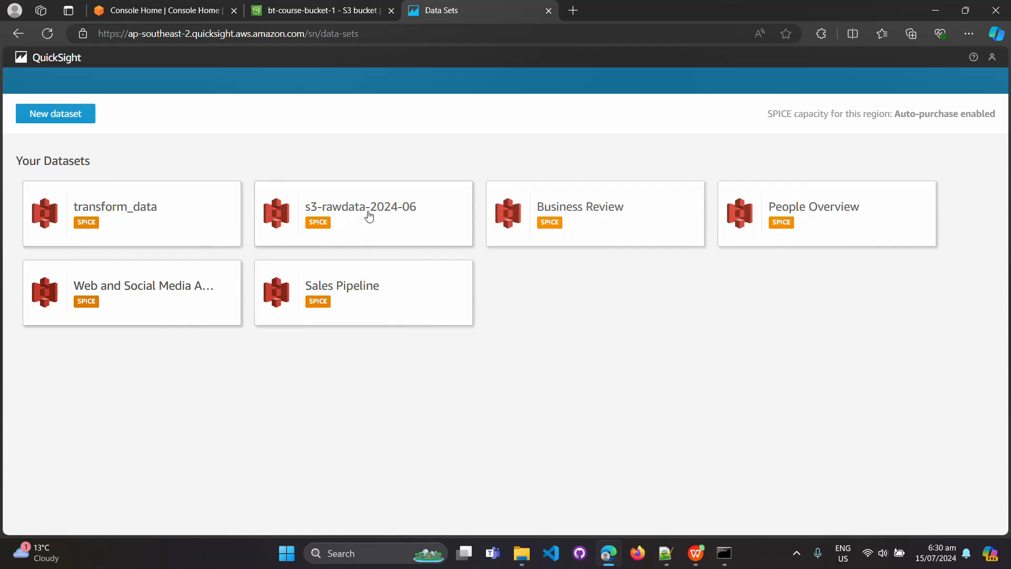
left_click(369, 216)
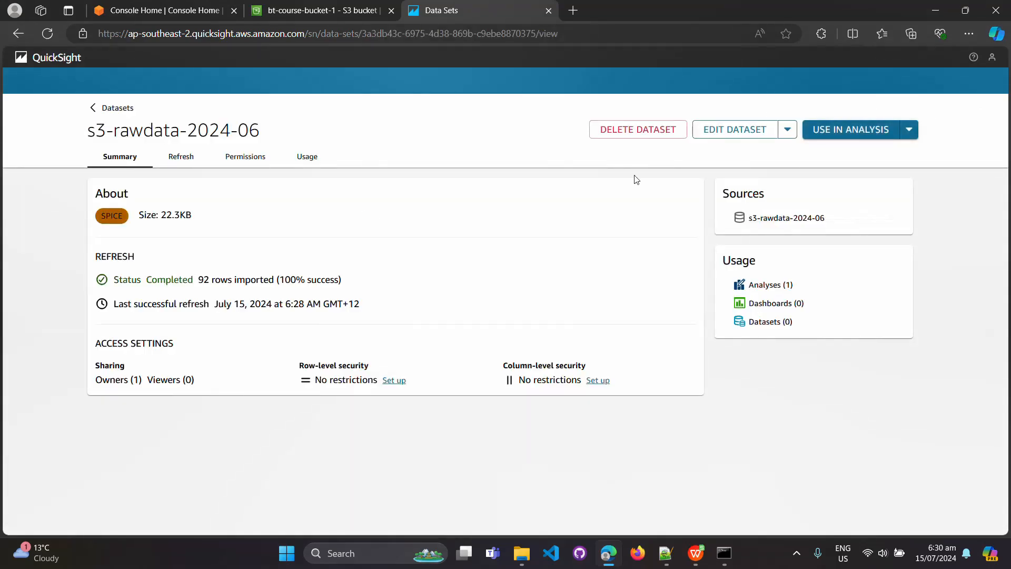
left_click(841, 130)
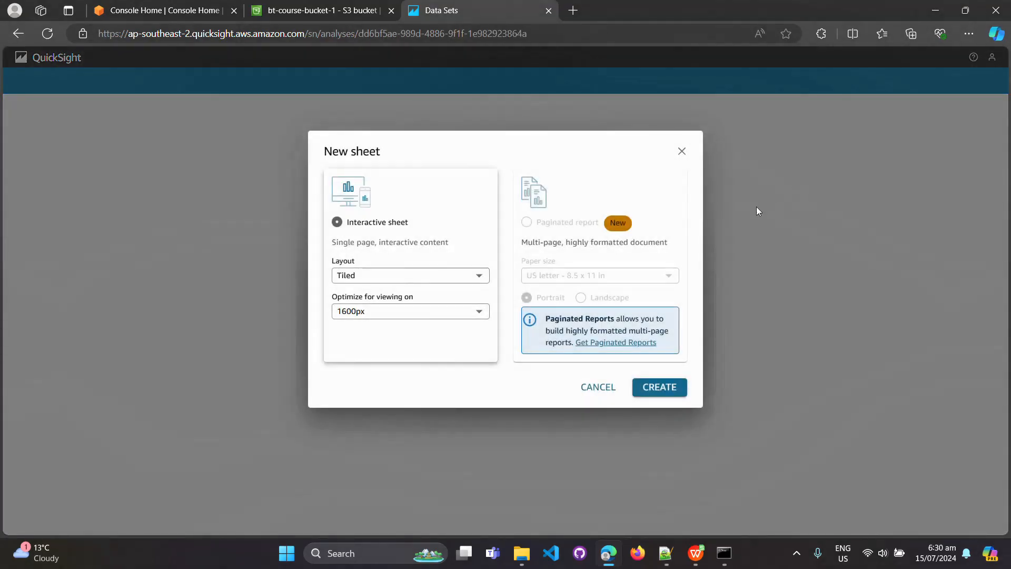
left_click(666, 390)
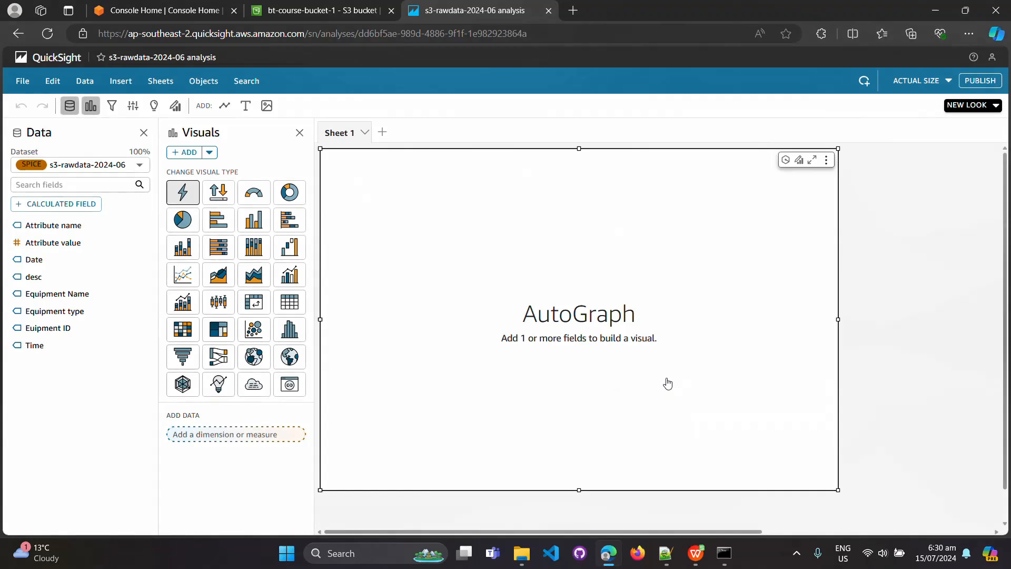
Switch to WPS Office and close it, discarding the changes to data-01-06-2024.csv.
left_click(695, 562)
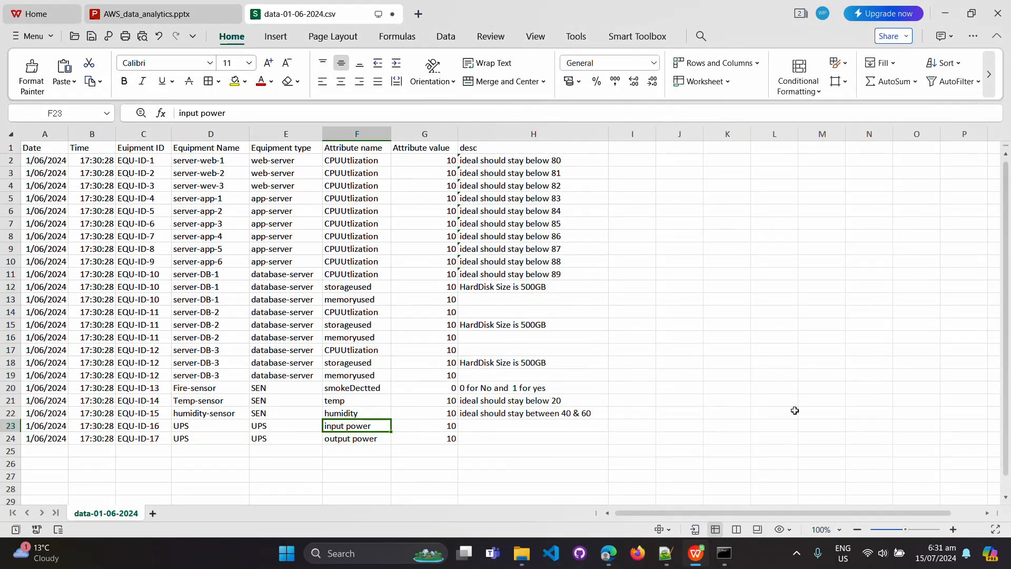
left_click(701, 559)
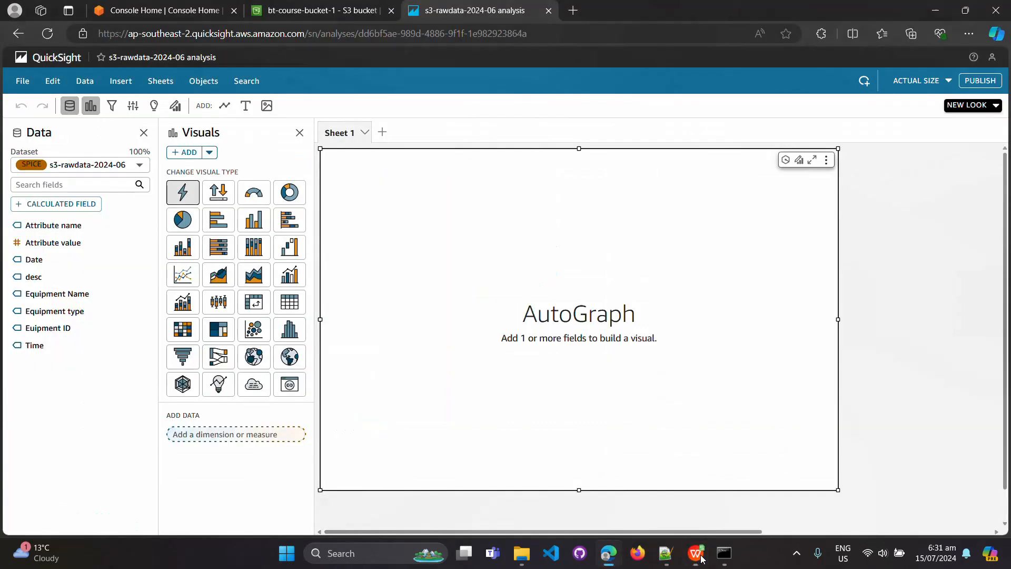
left_click(702, 559)
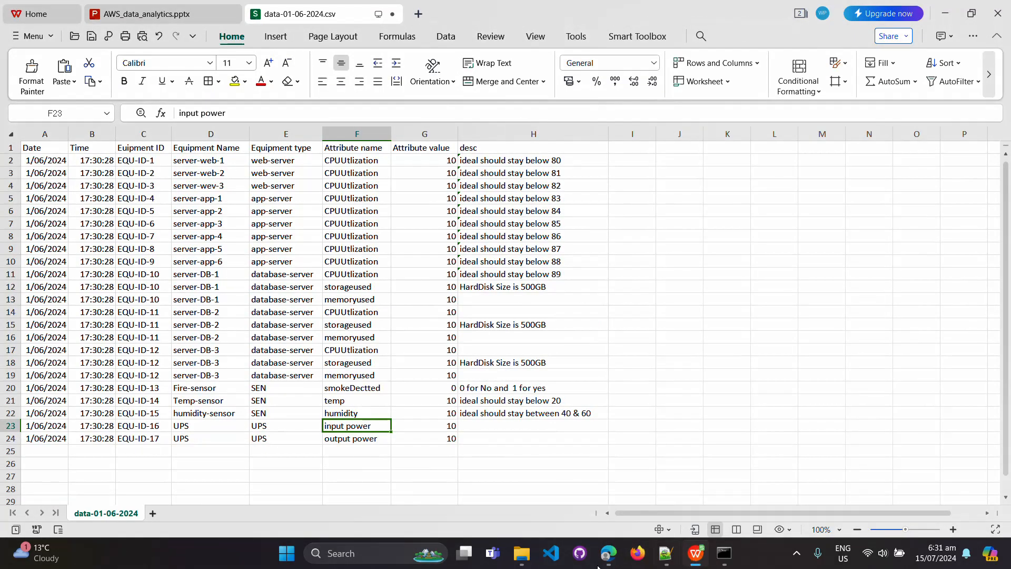
left_click(520, 558)
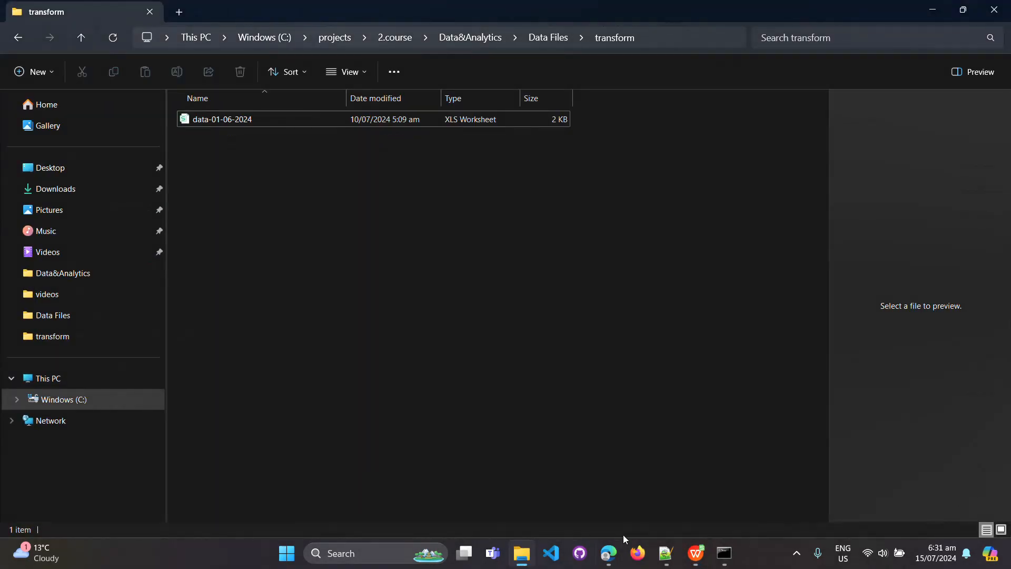
left_click(701, 556)
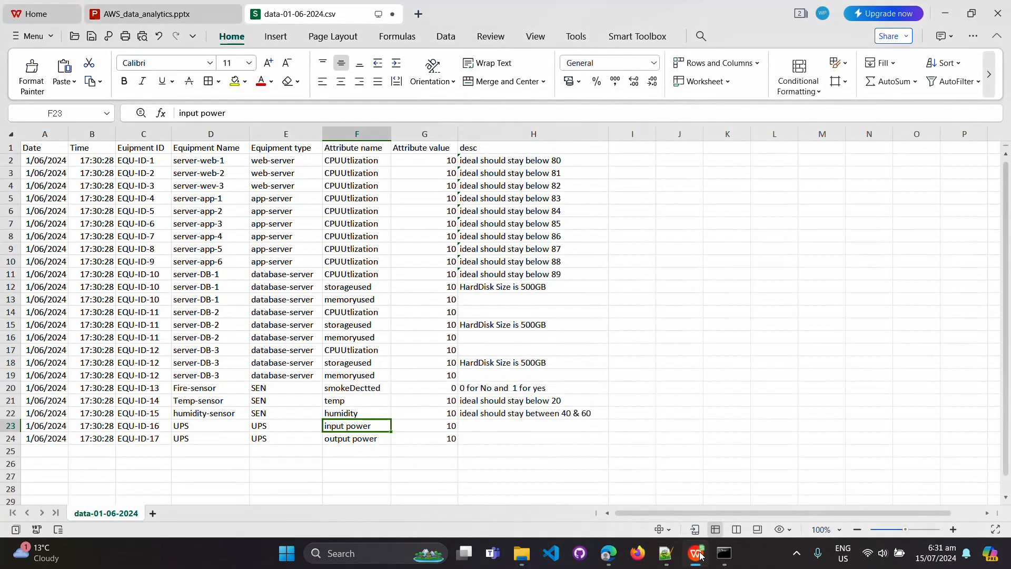
left_click(1007, 21)
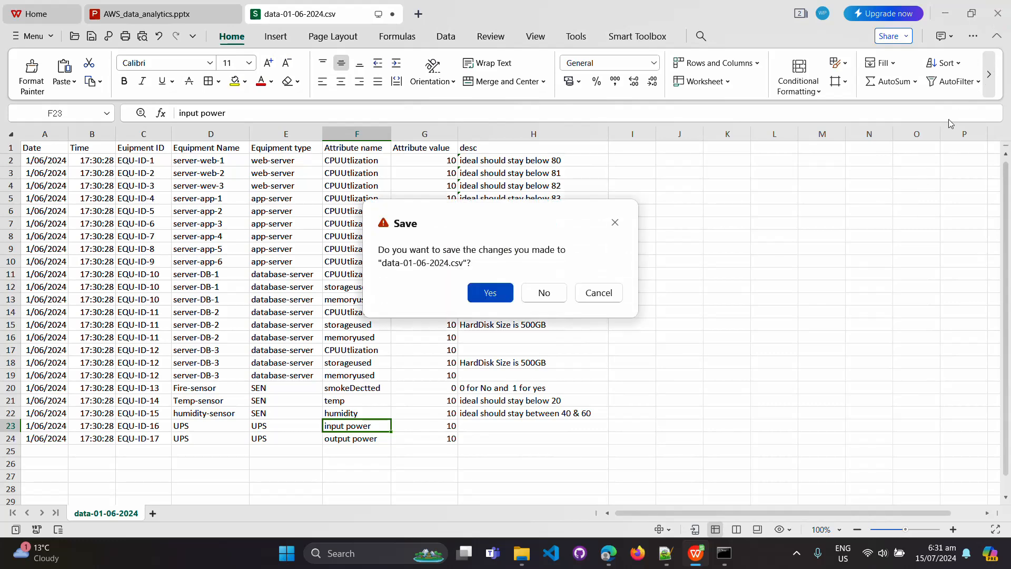
left_click(546, 293)
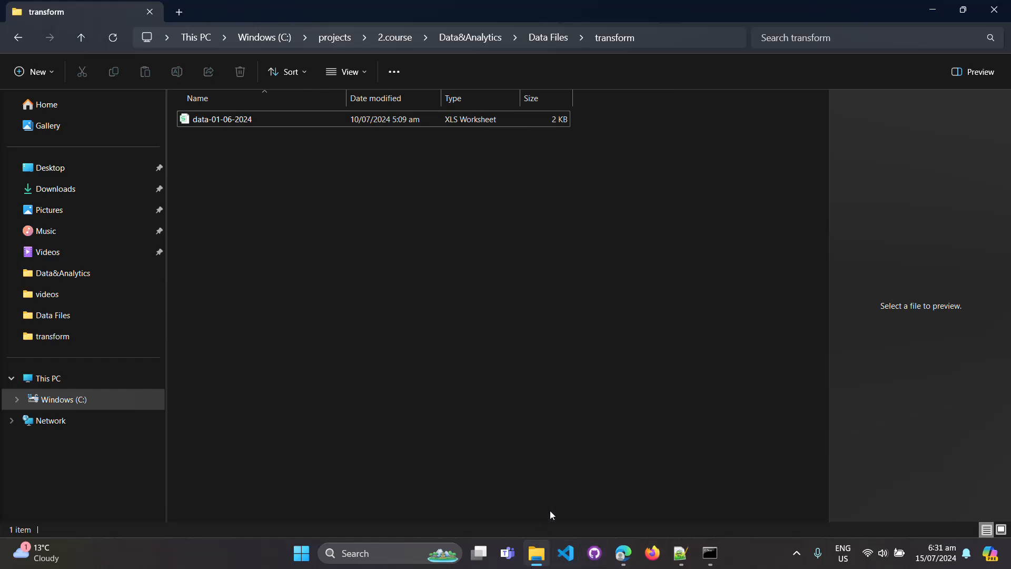
Open the AWS_data_analytics presentation from the Data&Analytics folder and show slide 62 with the AWS QuickSight crash course outline.
left_click(81, 402)
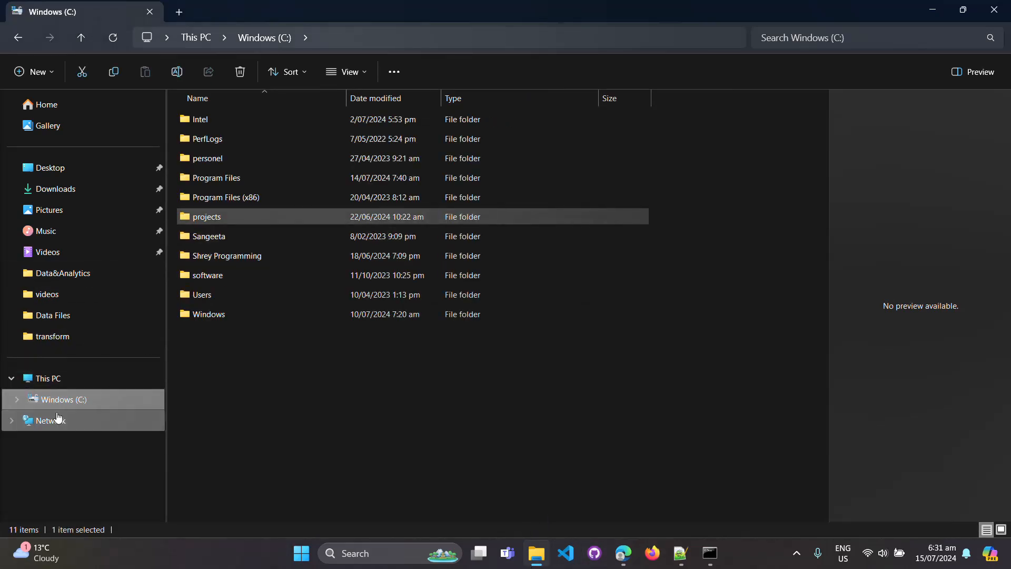
left_click(82, 277)
left_click(294, 198)
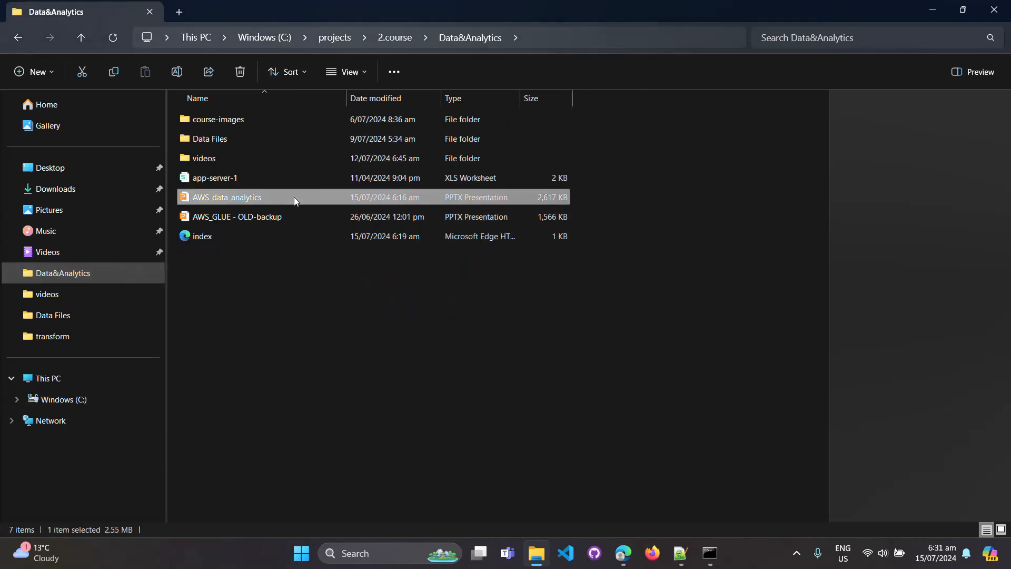
double_click(294, 197)
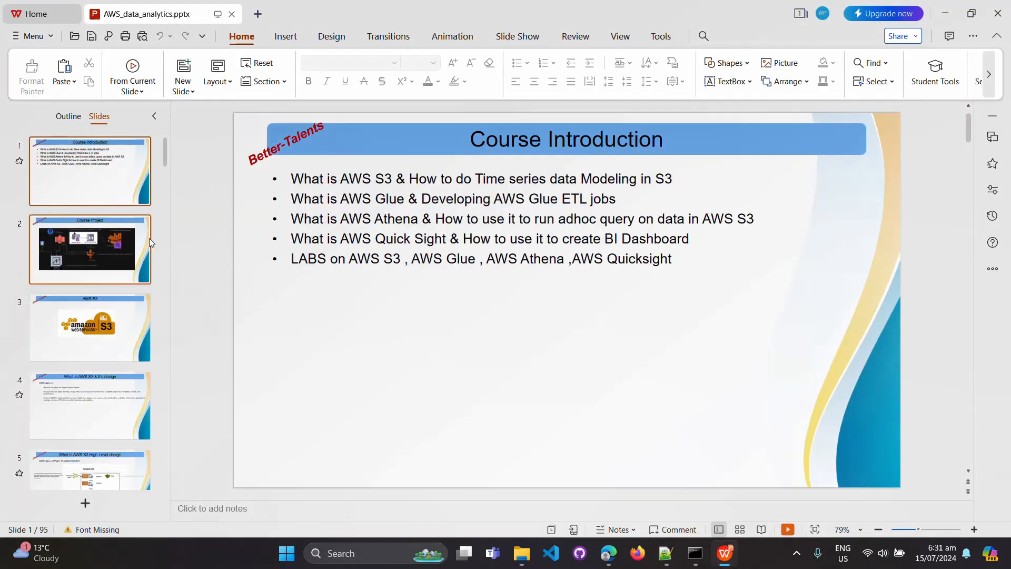
left_click_drag(166, 159, 157, 372)
left_click(93, 359)
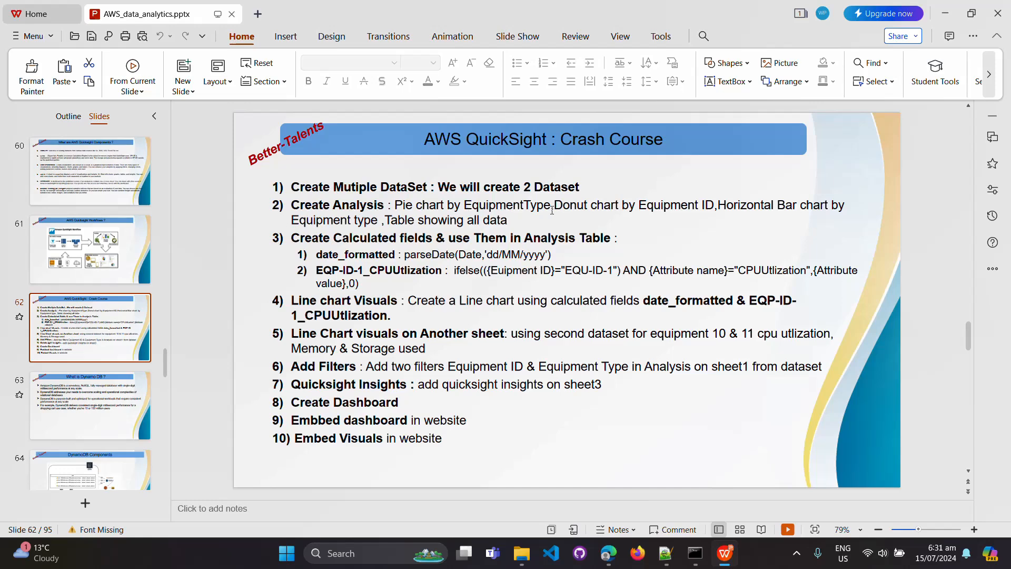
Return to the analysis in Edge and build a pie chart grouped by Equipment type on Sheet 1.
key("alt+Tab")
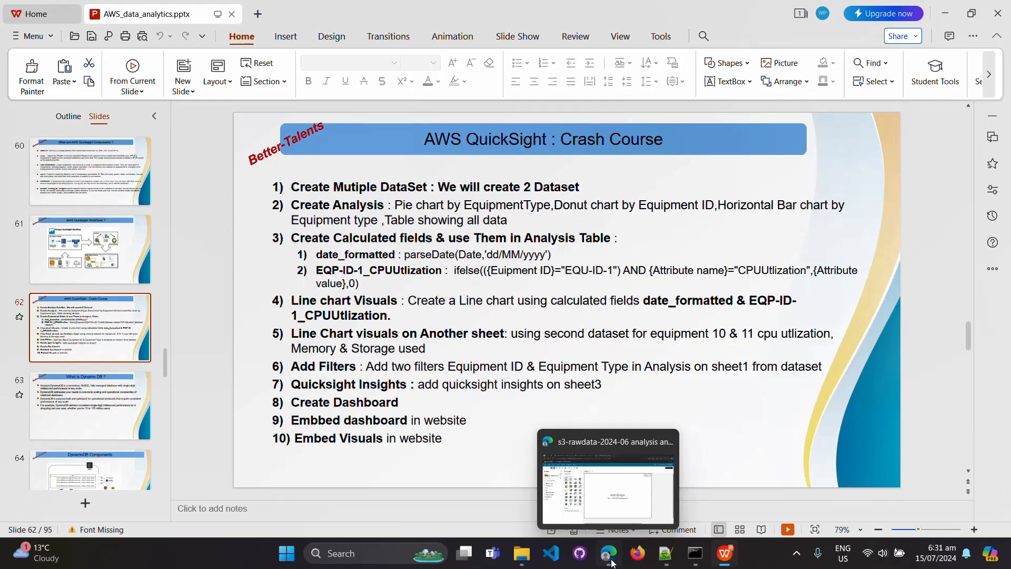
left_click(610, 560)
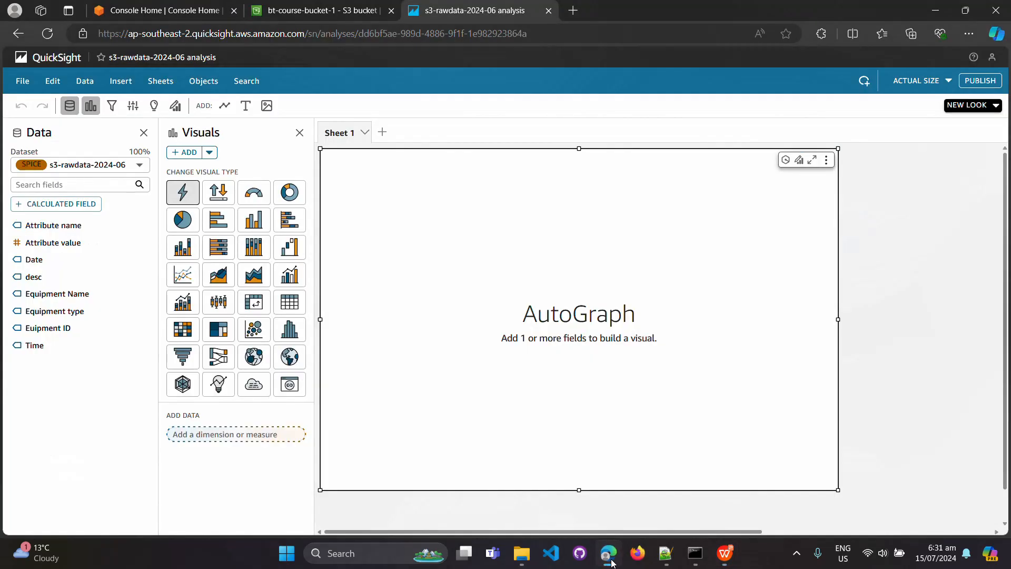
left_click(183, 220)
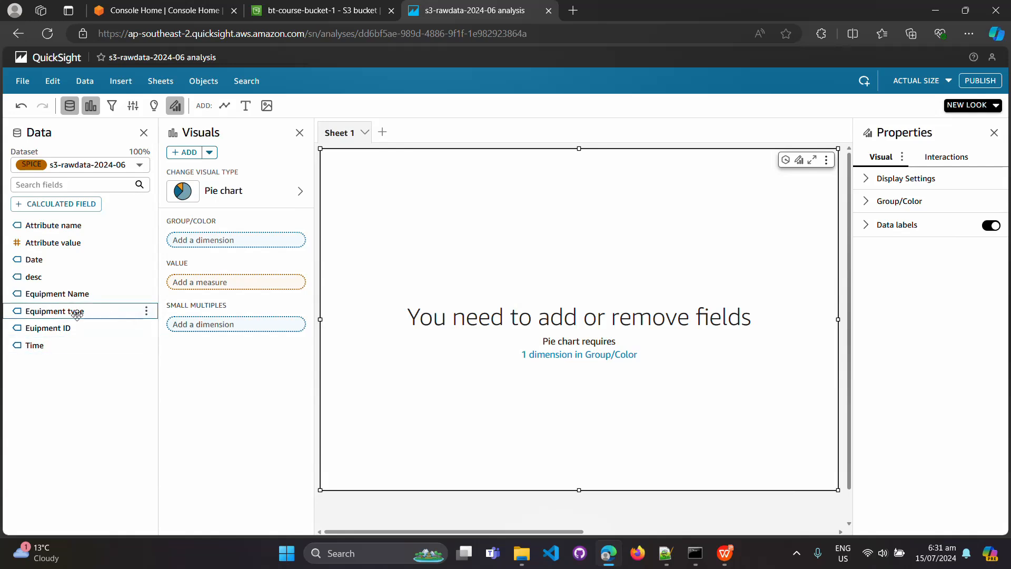
left_click_drag(111, 312, 226, 244)
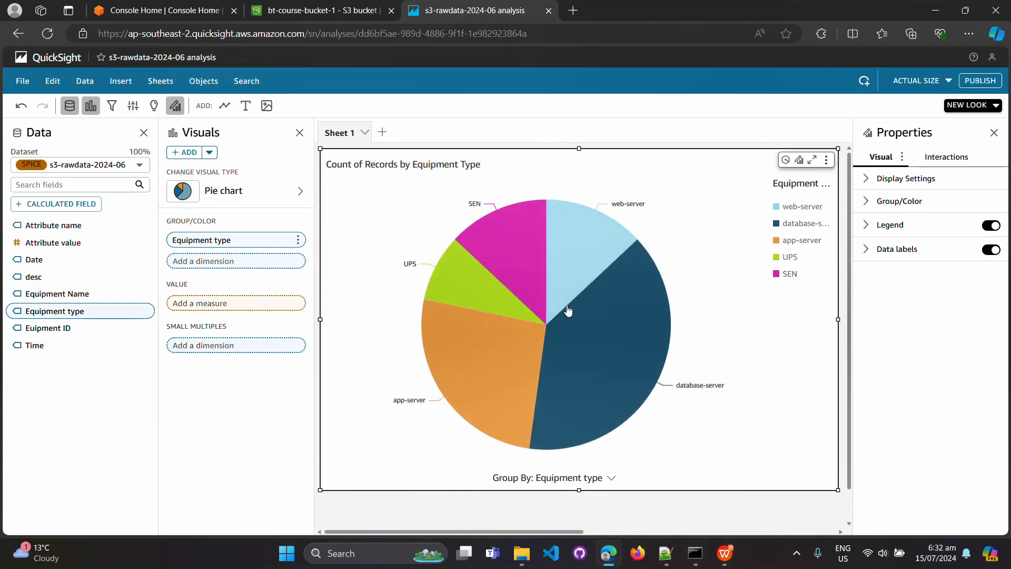
mouse_move(699, 344)
Highlight "Donut chart by Equipment ID" in the WPS slide outline, and add a donut chart visual to Sheet 1 in Edge.
left_click(725, 559)
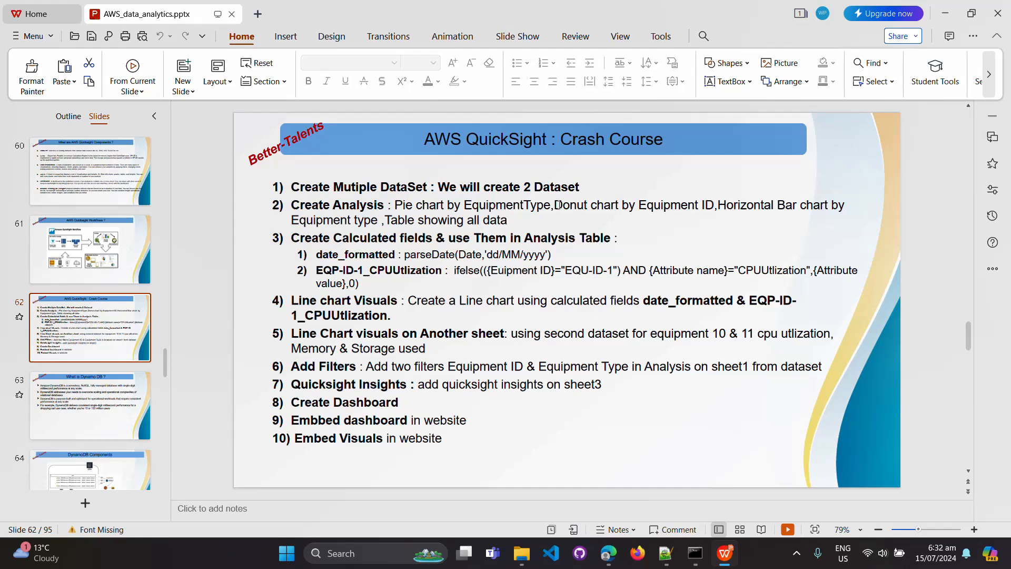
left_click_drag(556, 205, 715, 205)
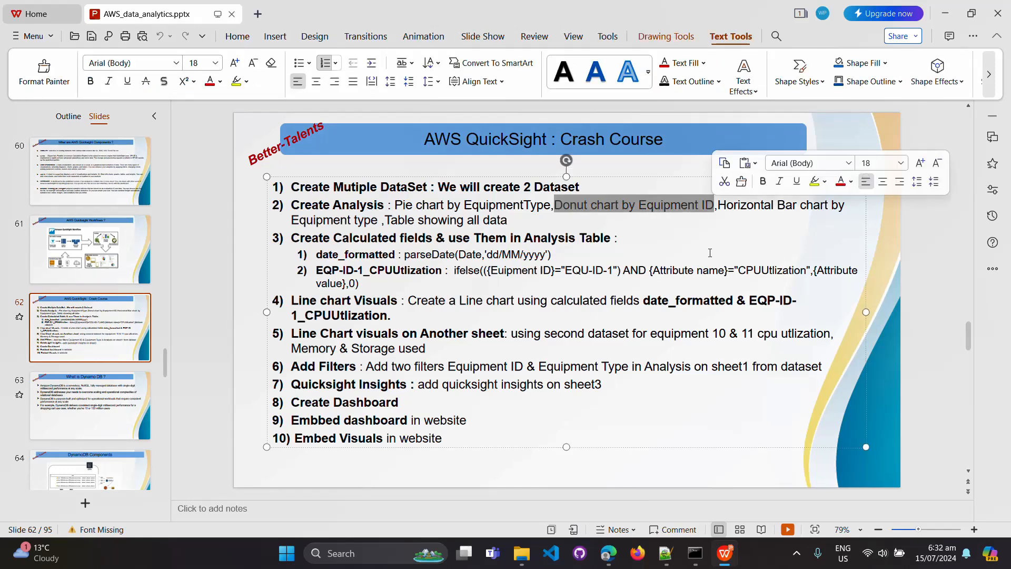
left_click(726, 555)
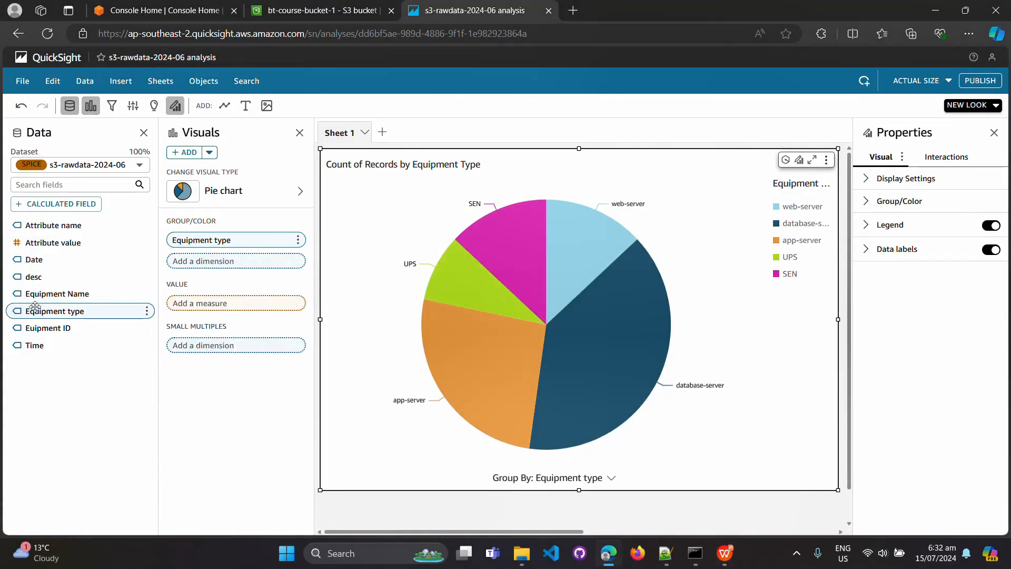
left_click_drag(497, 530, 668, 530)
left_click(692, 289)
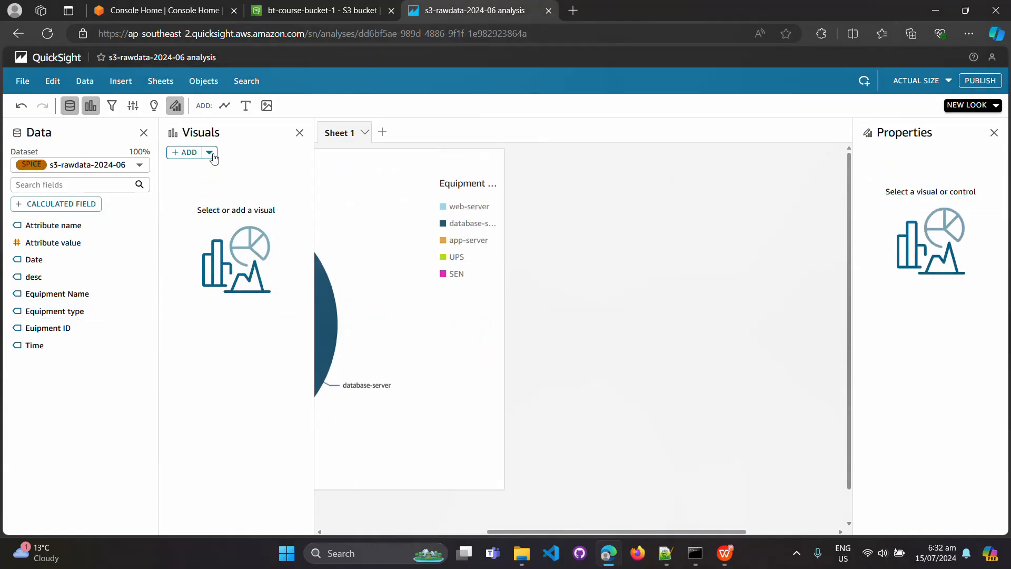
left_click(210, 153)
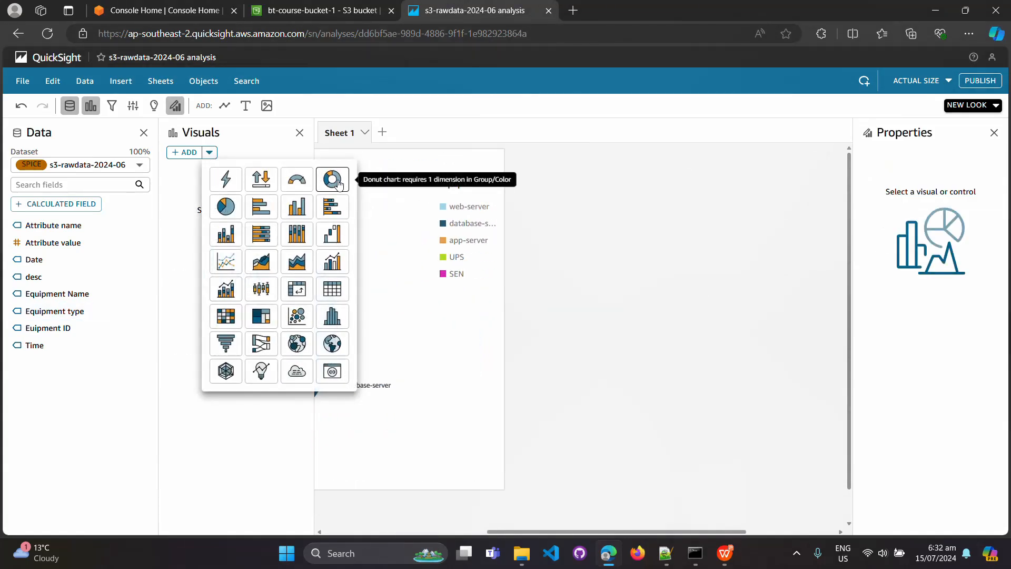
left_click(333, 180)
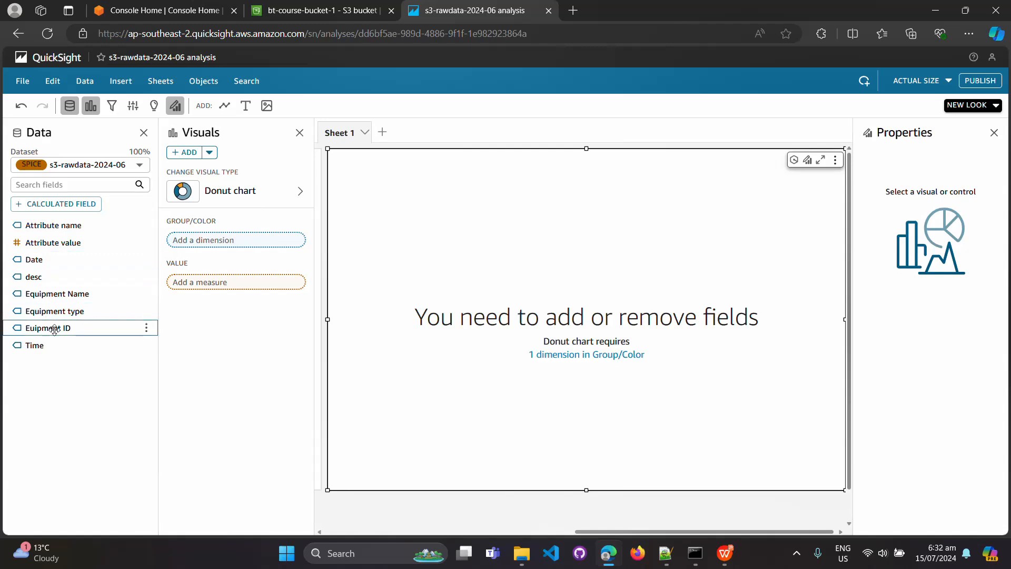
Recheck the donut chart item in the slide outline and group the donut chart by Euipment ID.
key("alt+Tab")
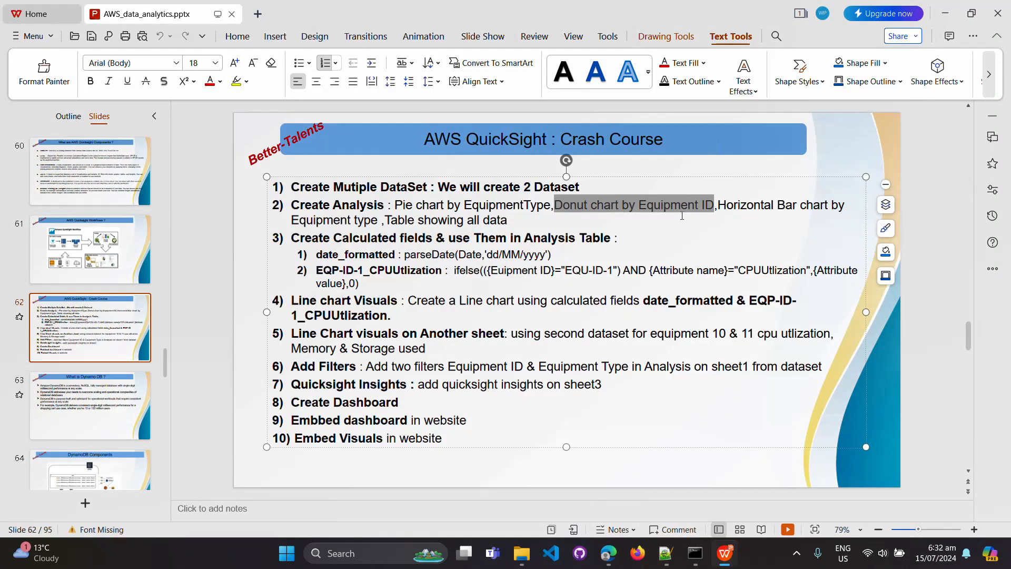
key("alt+Tab")
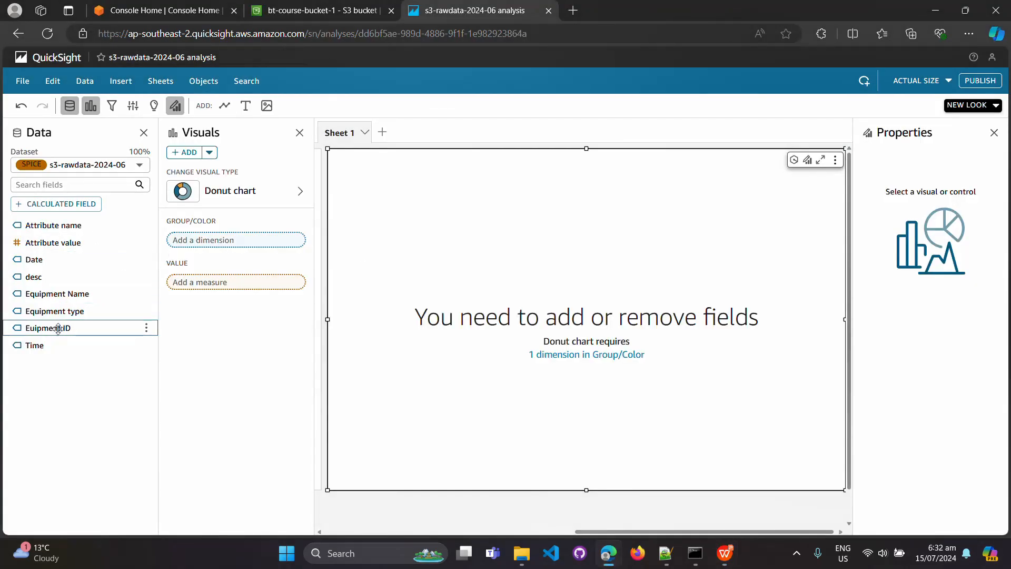
left_click_drag(58, 328, 220, 242)
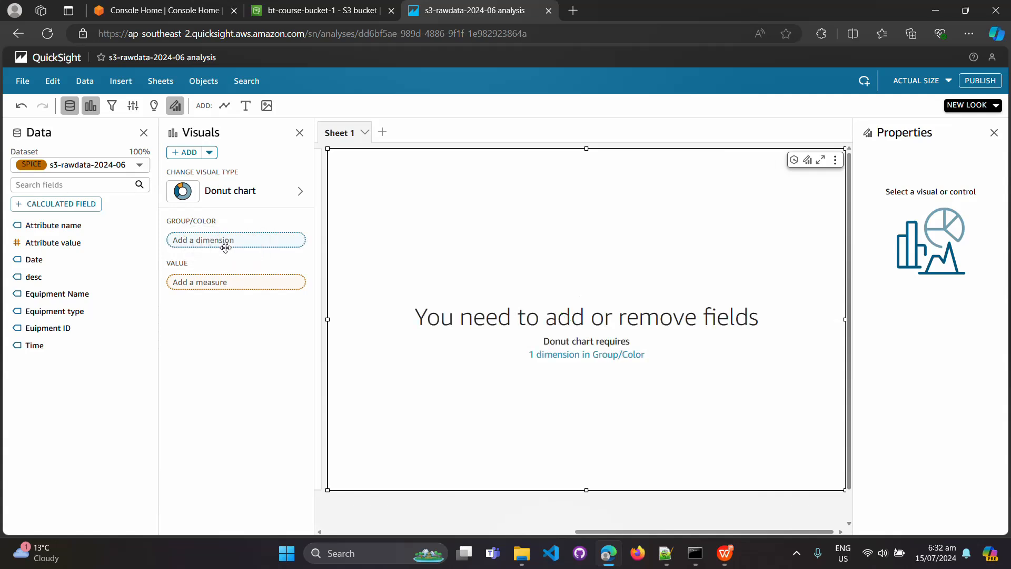
left_click_drag(45, 328, 189, 247)
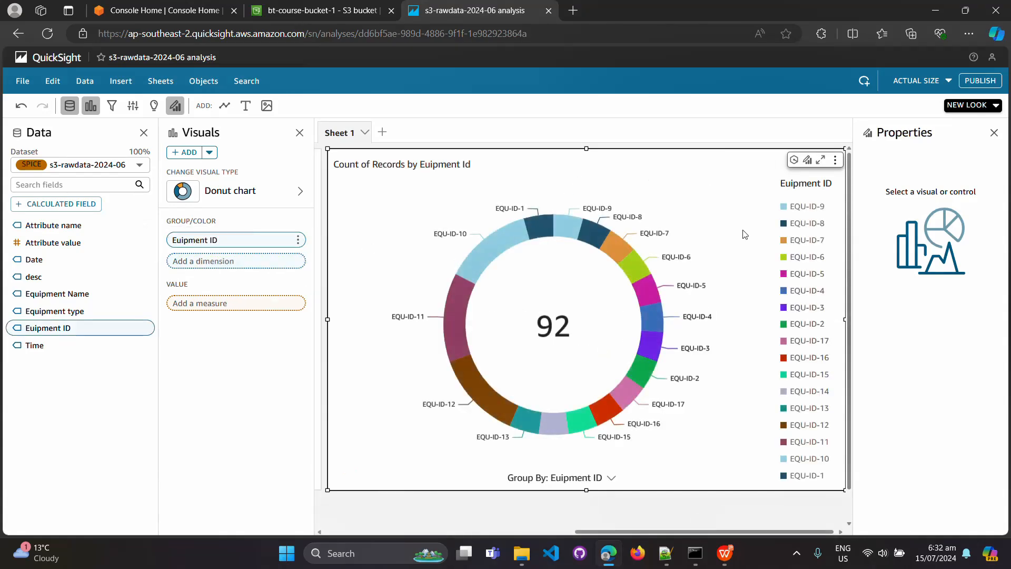
mouse_move(490, 252)
Check the crash course outline in WPS, and add a horizontal bar chart visual to Sheet 1 in Edge.
key("alt+Tab")
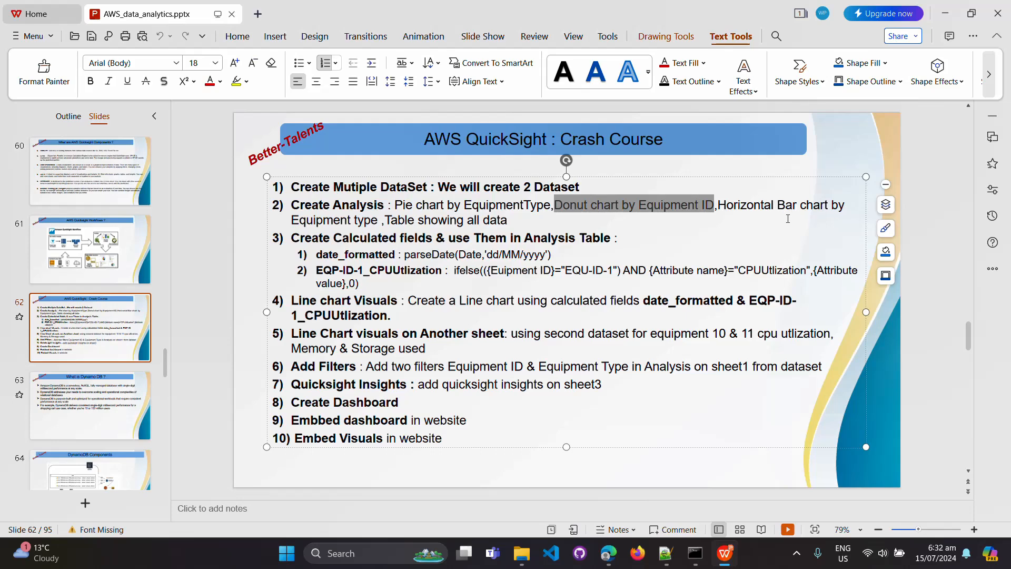
key("alt+Tab")
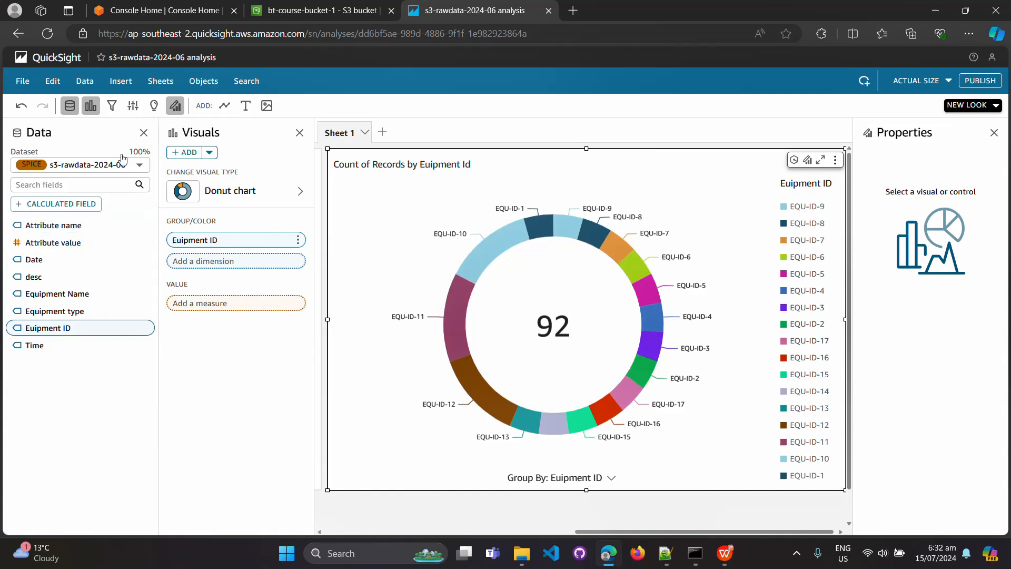
left_click(209, 153)
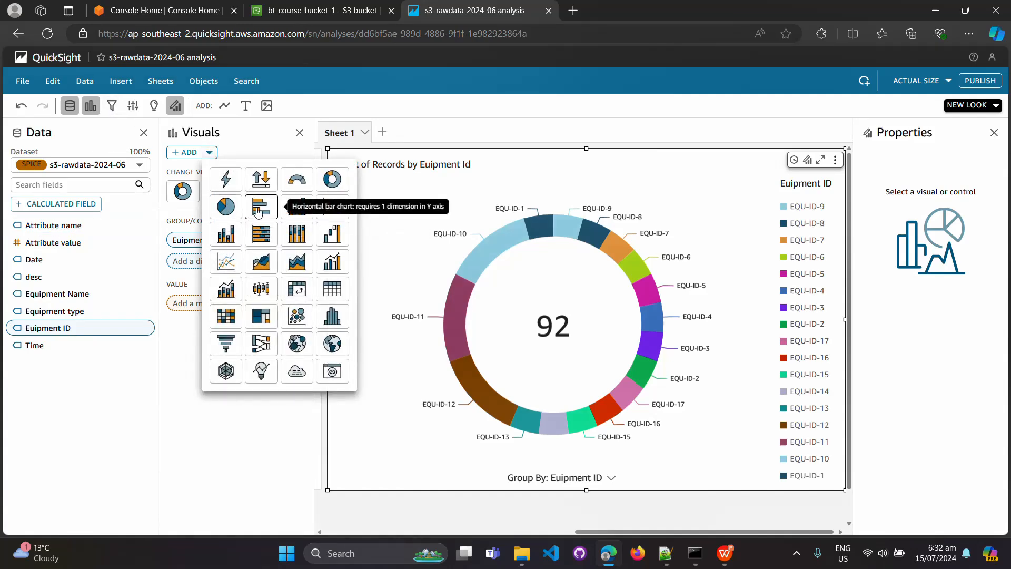
left_click(258, 210)
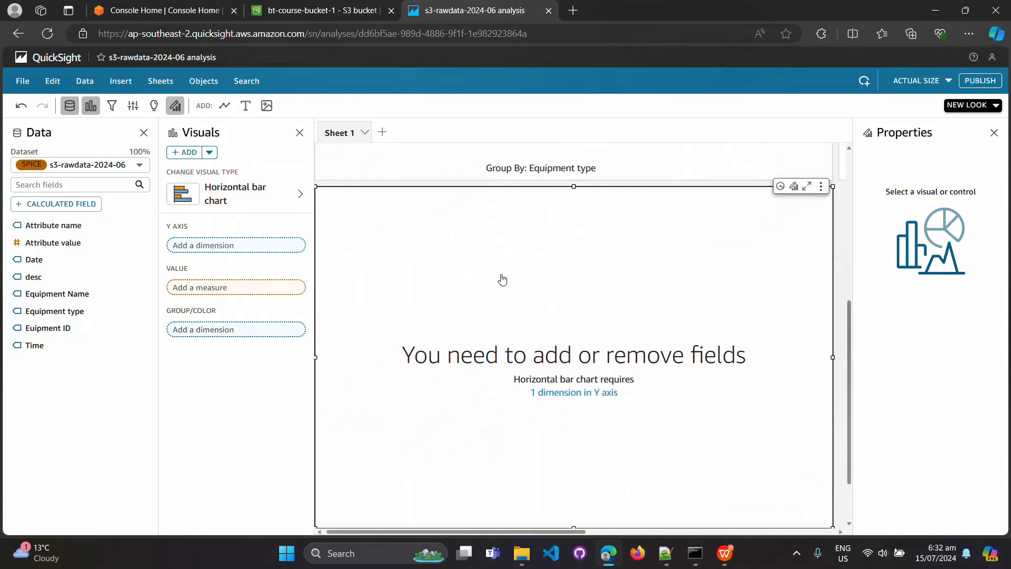
Recheck the bar chart item in the slide outline and assign Equipment type to the horizontal bar chart's Y axis.
key("alt+Tab")
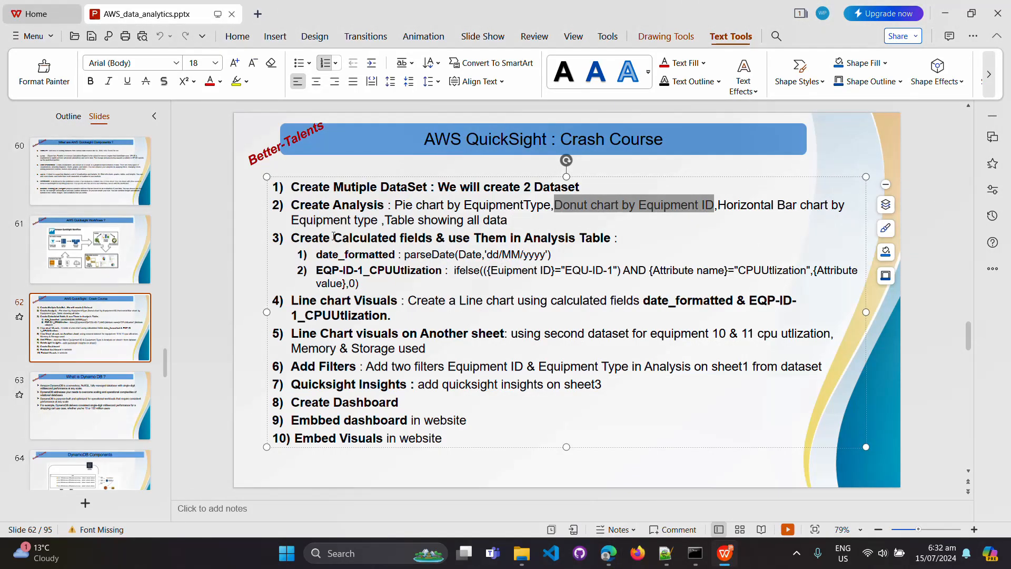
key("alt+Tab")
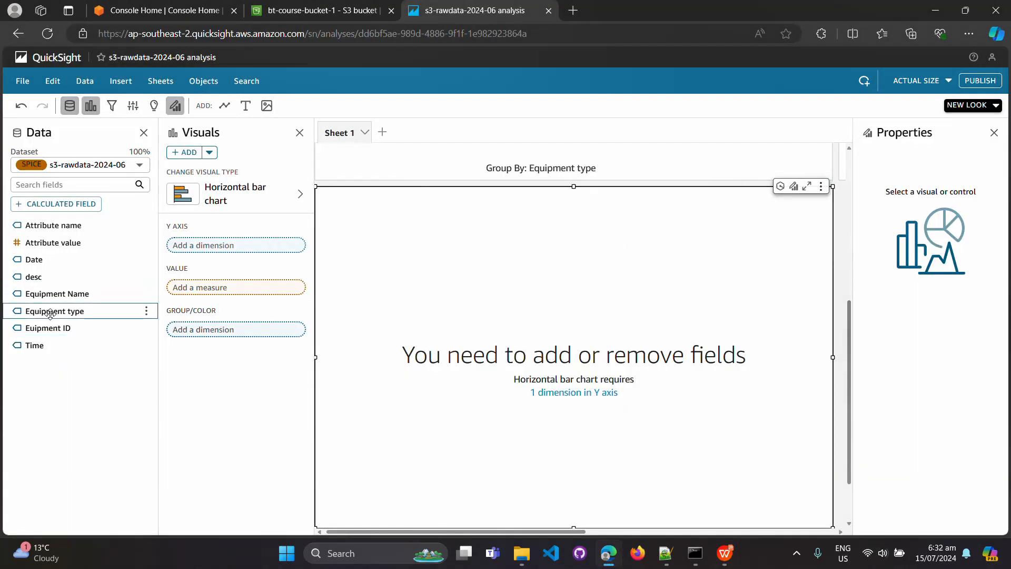
left_click_drag(127, 314, 242, 255)
left_click_drag(55, 311, 226, 240)
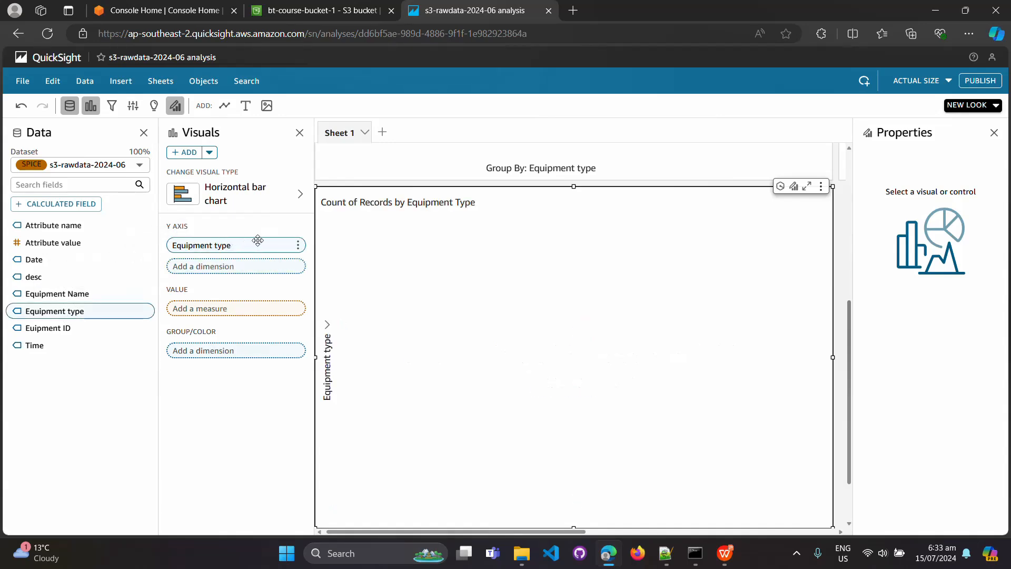
scroll(653, 309, "up", 5)
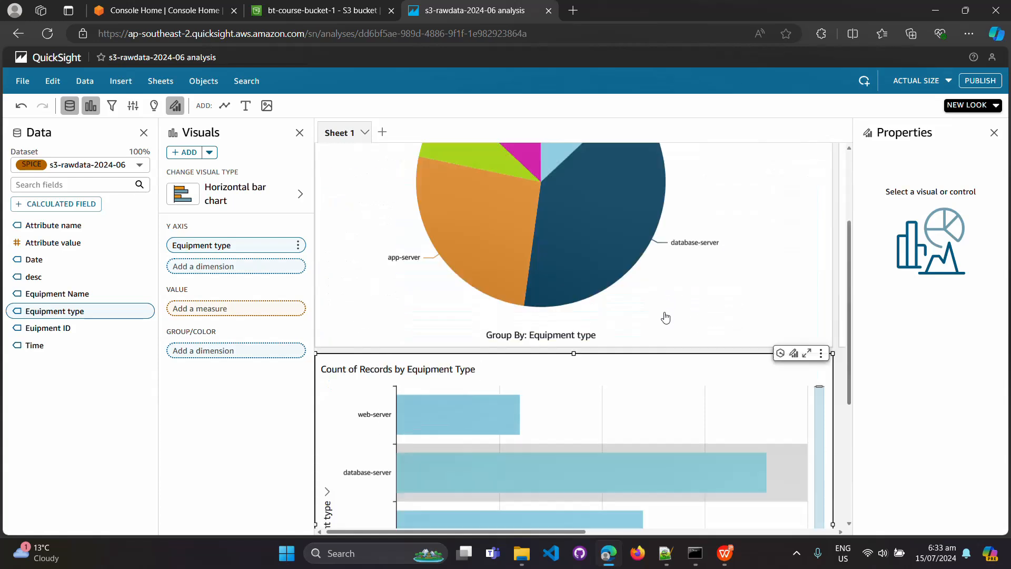
scroll(661, 323, "down", 7)
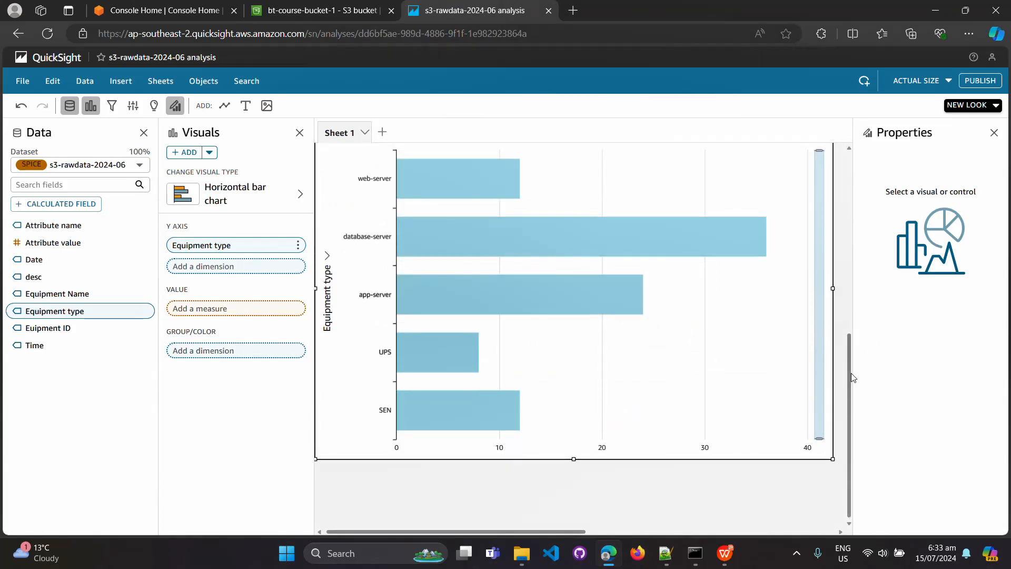
left_click_drag(851, 373, 844, 342)
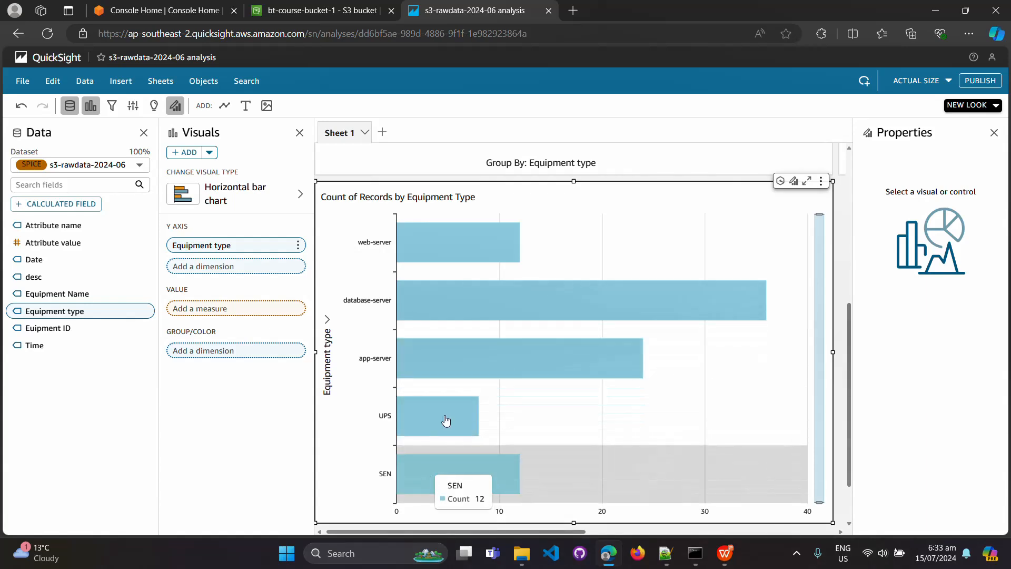
Highlight "Table showing all data" in the WPS slide outline, and add a table visual to Sheet 1 in Edge.
key("alt+Tab")
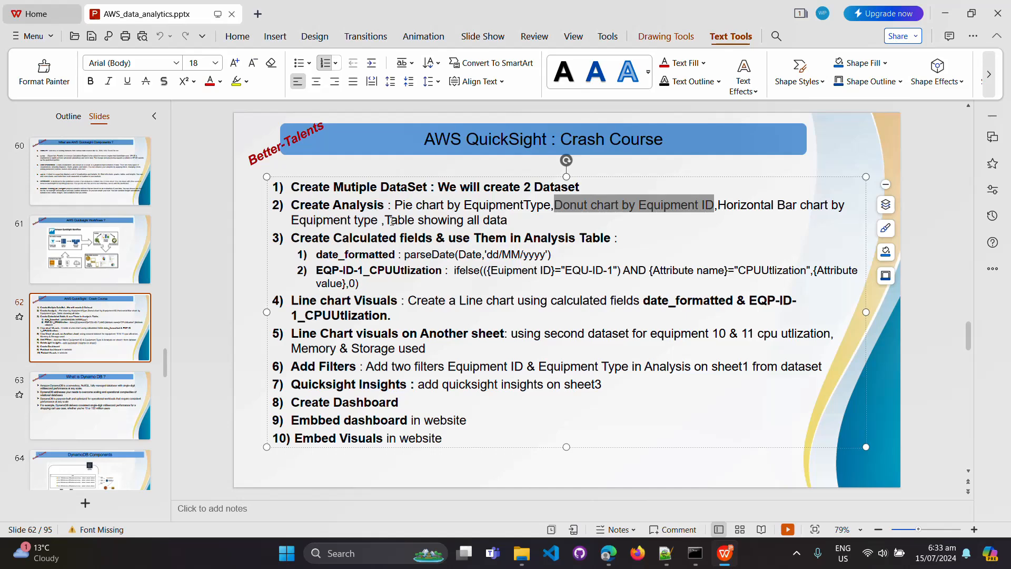
left_click_drag(393, 221, 507, 221)
key("alt+Tab")
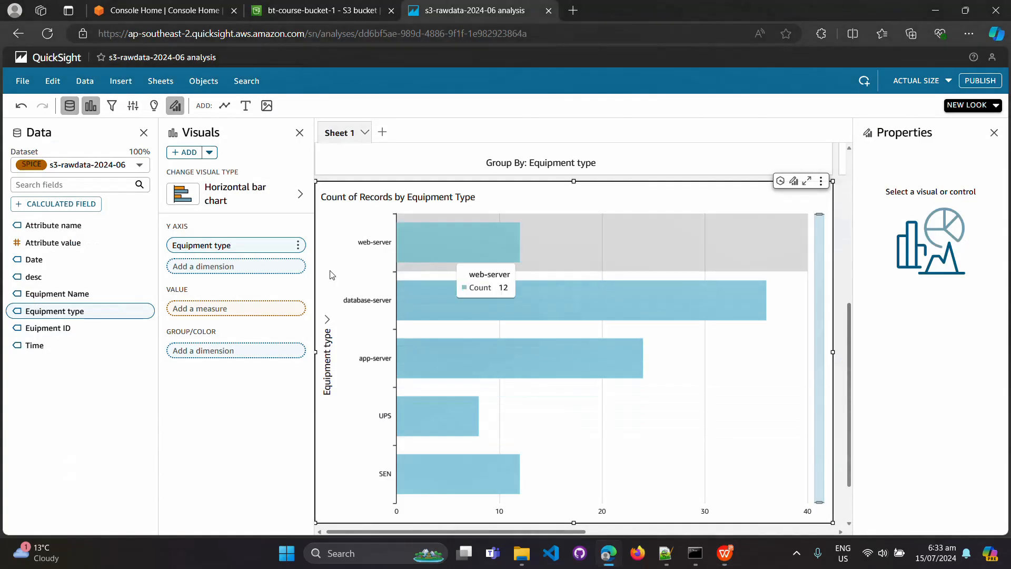
left_click(210, 153)
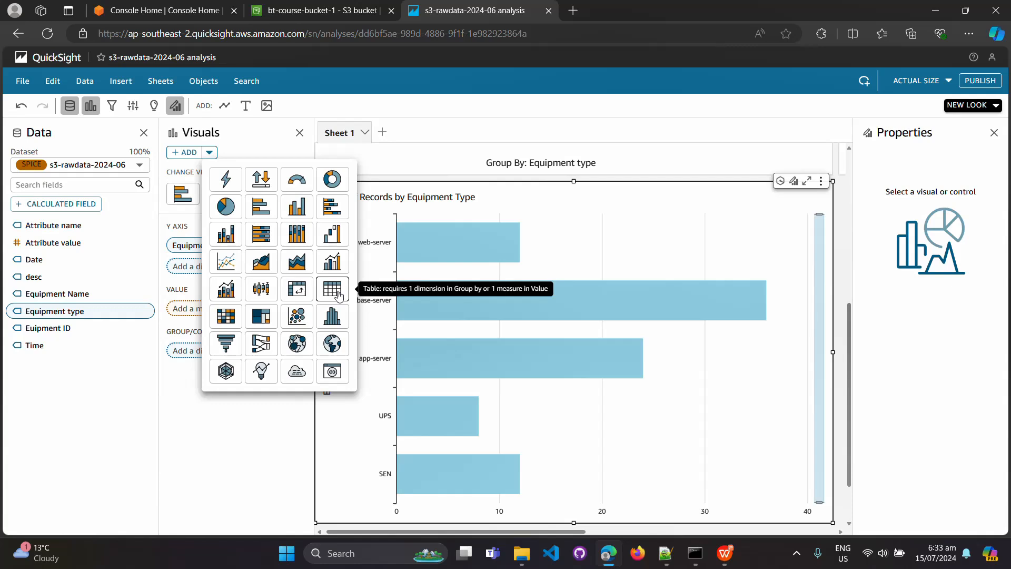
left_click(338, 296)
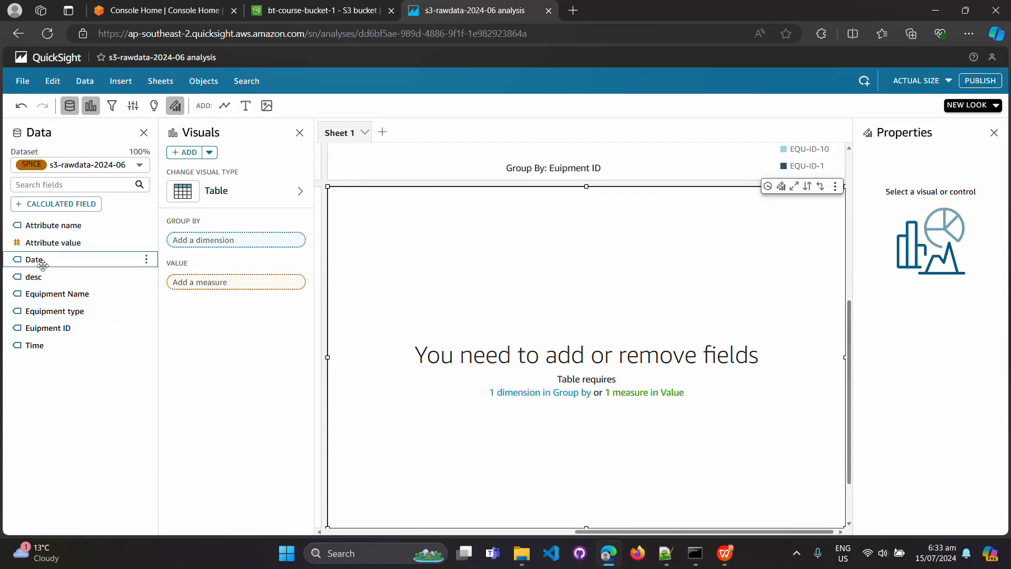
Add the Date, Time and Euipment ID fields to the table as values, in that order.
left_click_drag(41, 260, 210, 289)
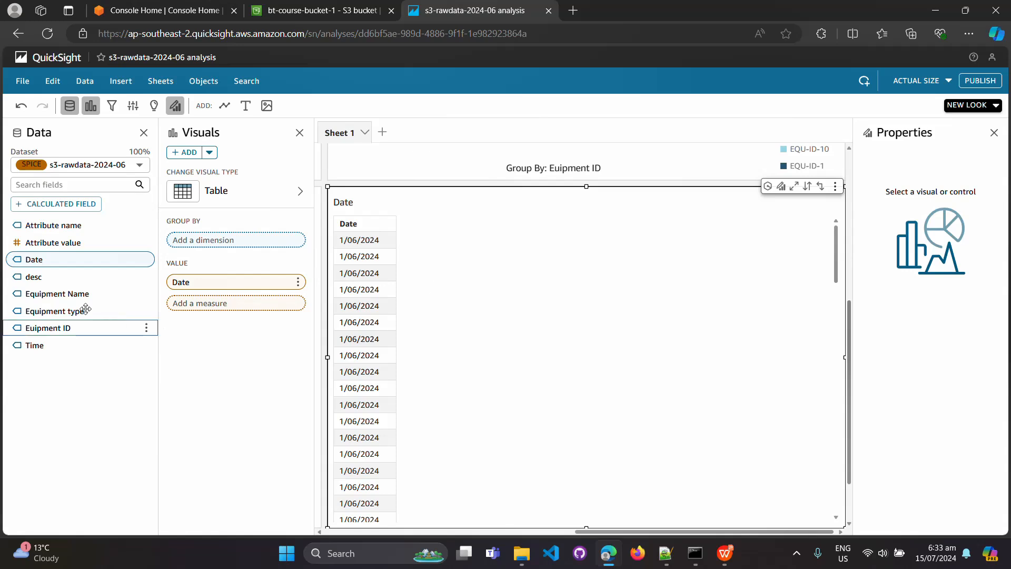
left_click_drag(40, 346, 214, 304)
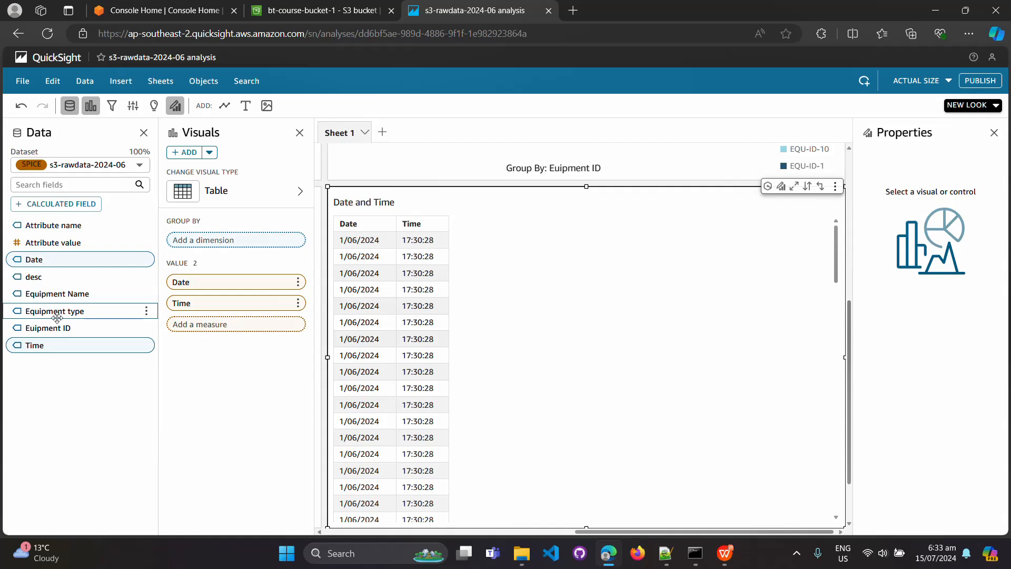
left_click_drag(56, 328, 216, 338)
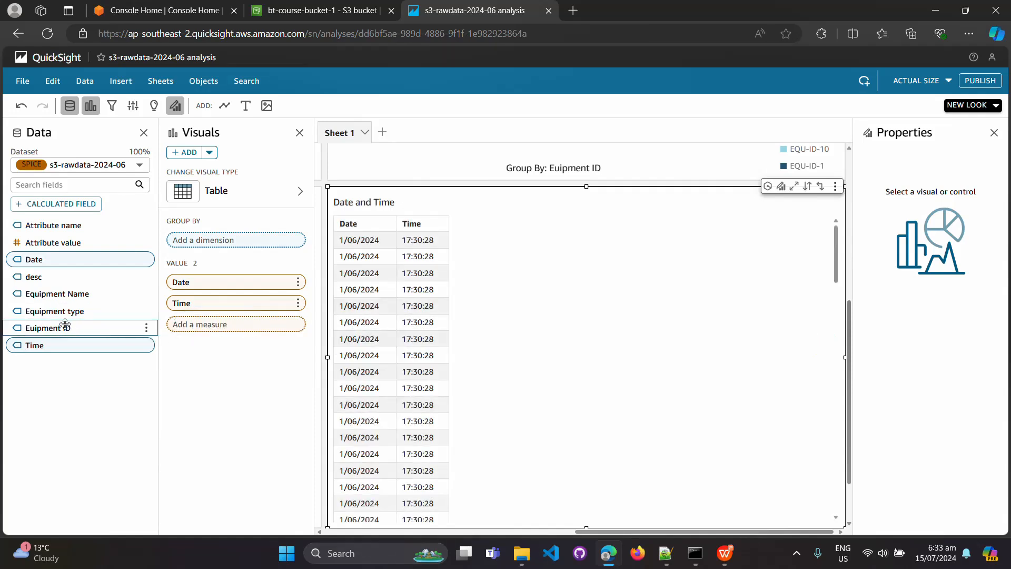
left_click_drag(64, 327, 214, 335)
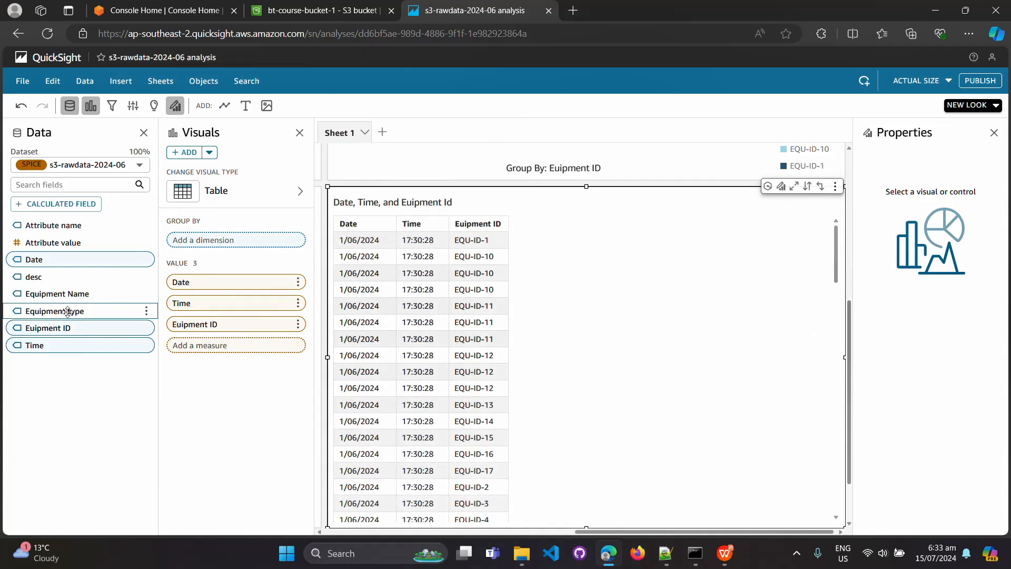
Add Equipment type, Equipment Name, Attribute name, Attribute value and desc as further value columns of the table.
left_click_drag(67, 311, 218, 348)
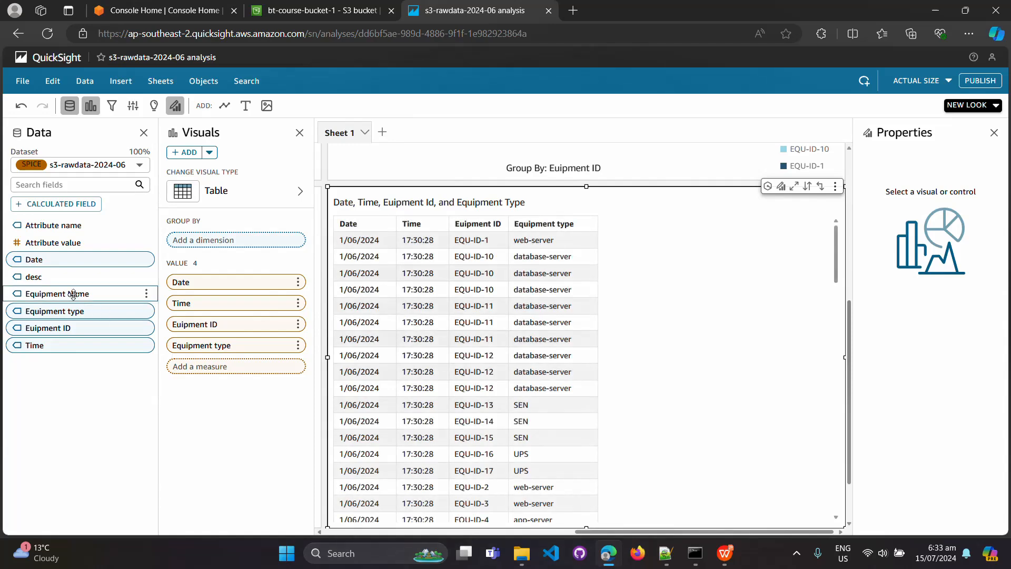
left_click_drag(79, 294, 229, 371)
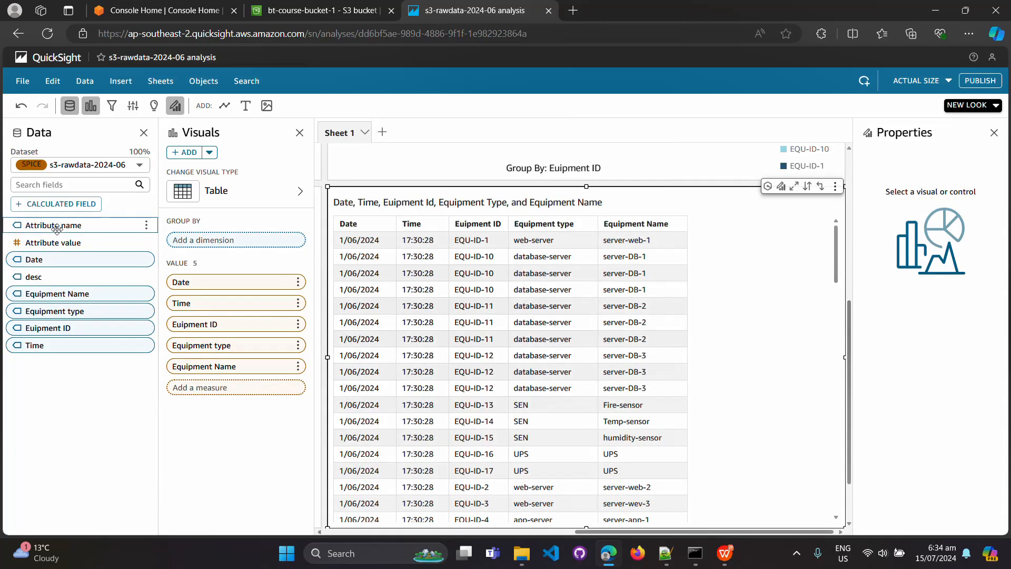
left_click_drag(57, 228, 215, 392)
left_click_drag(50, 243, 221, 409)
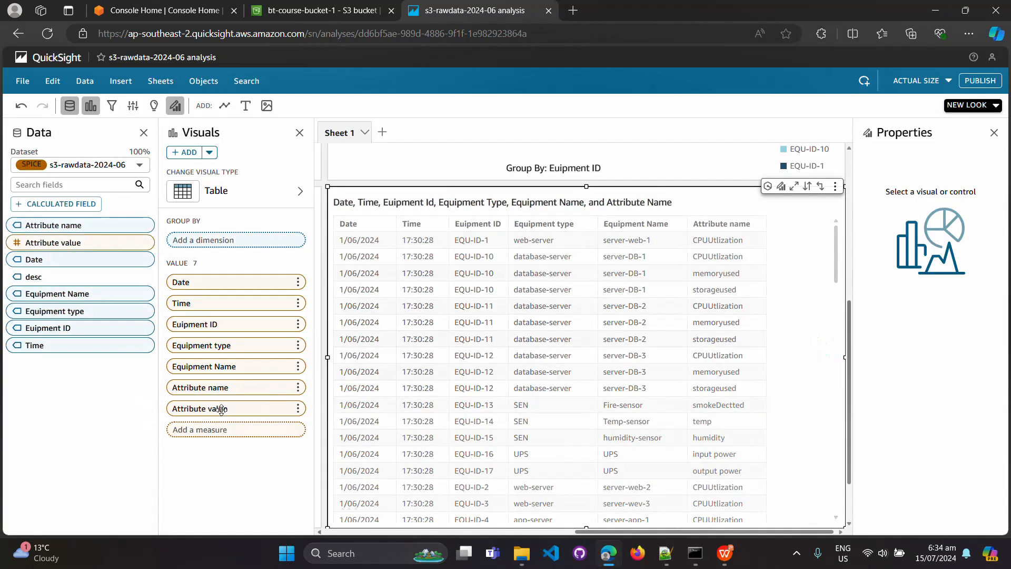
left_click_drag(34, 276, 227, 431)
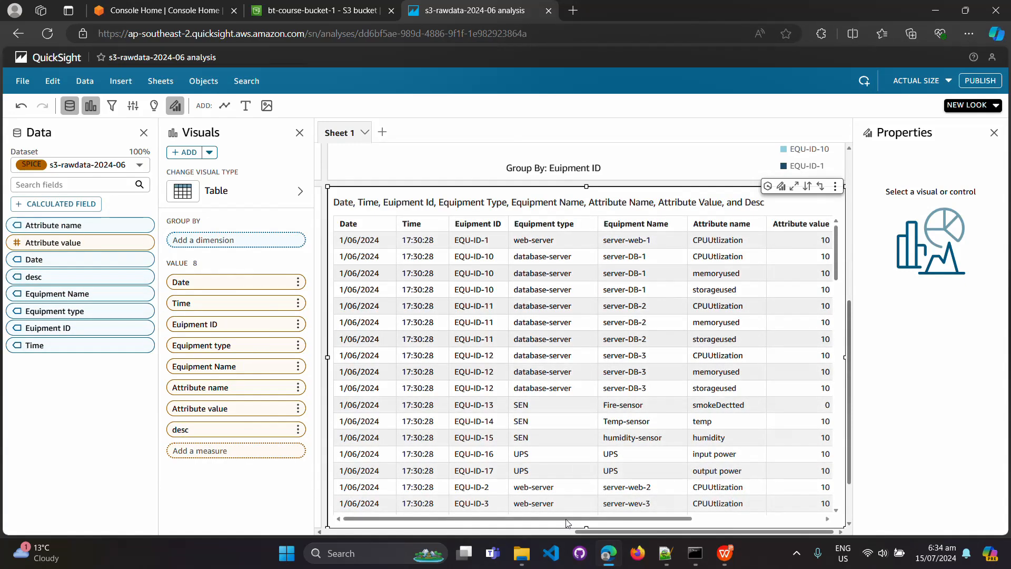
Review the table's columns and the donut, pie and horizontal bar charts on Sheet 1.
scroll(567, 523, "right", 5)
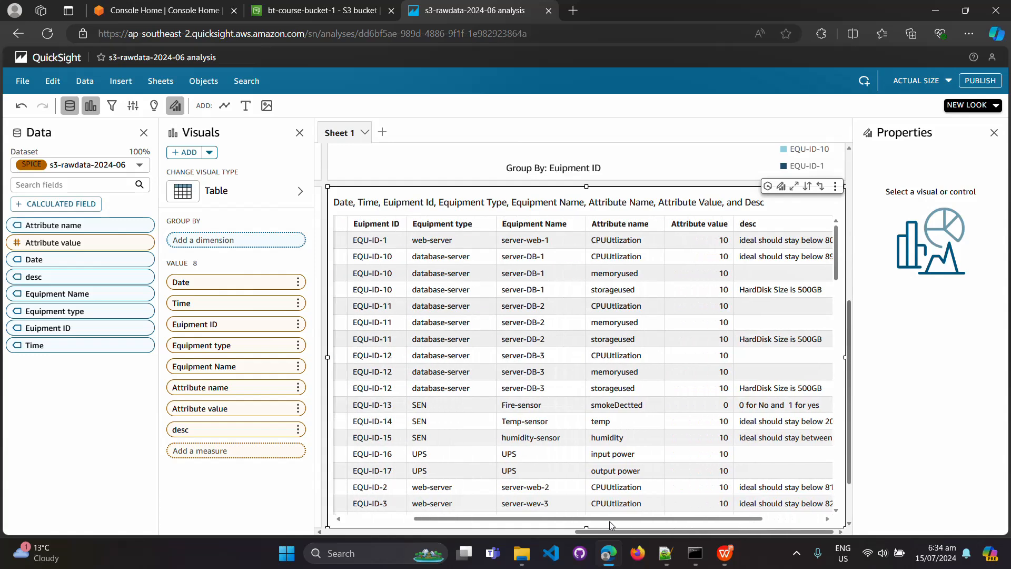
left_click_drag(610, 522, 447, 519)
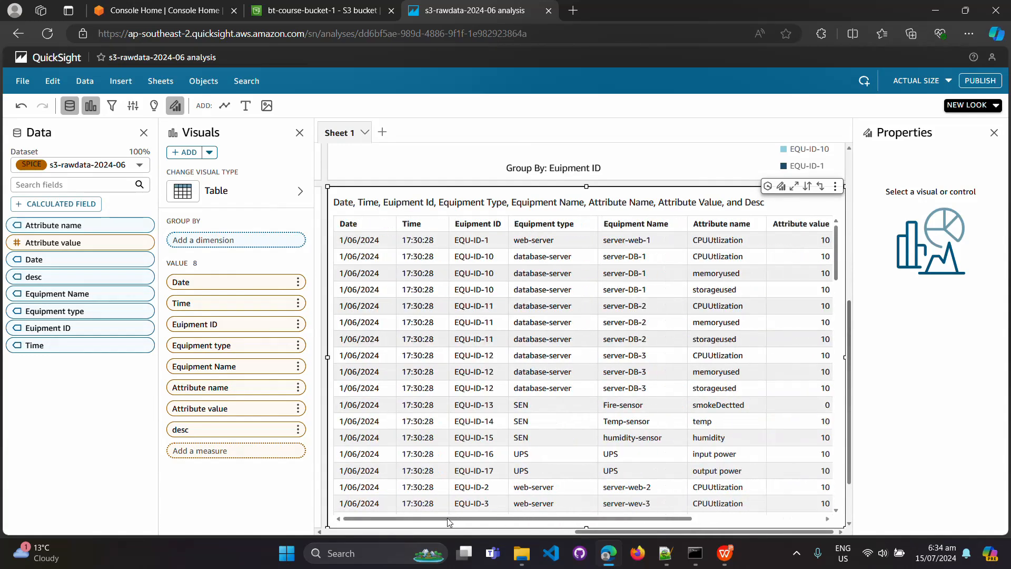
left_click_drag(849, 388, 850, 236)
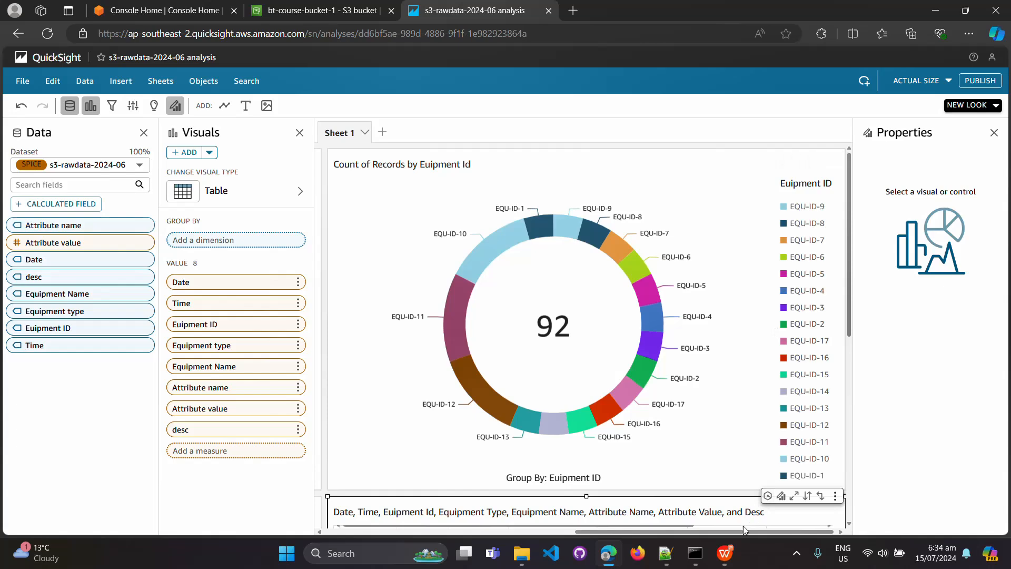
left_click_drag(741, 530, 459, 533)
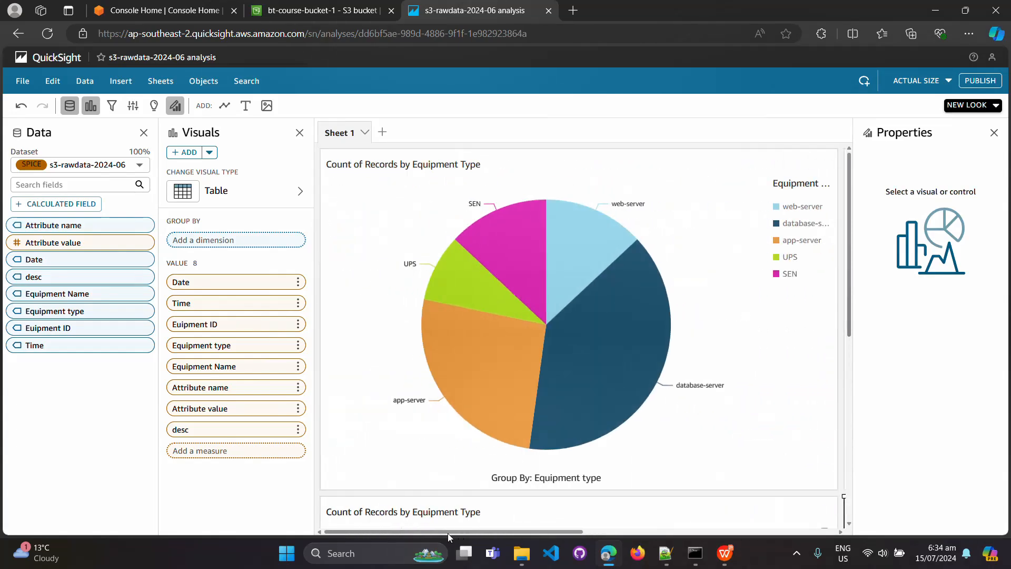
left_click_drag(448, 533, 481, 539)
left_click_drag(849, 321, 856, 481)
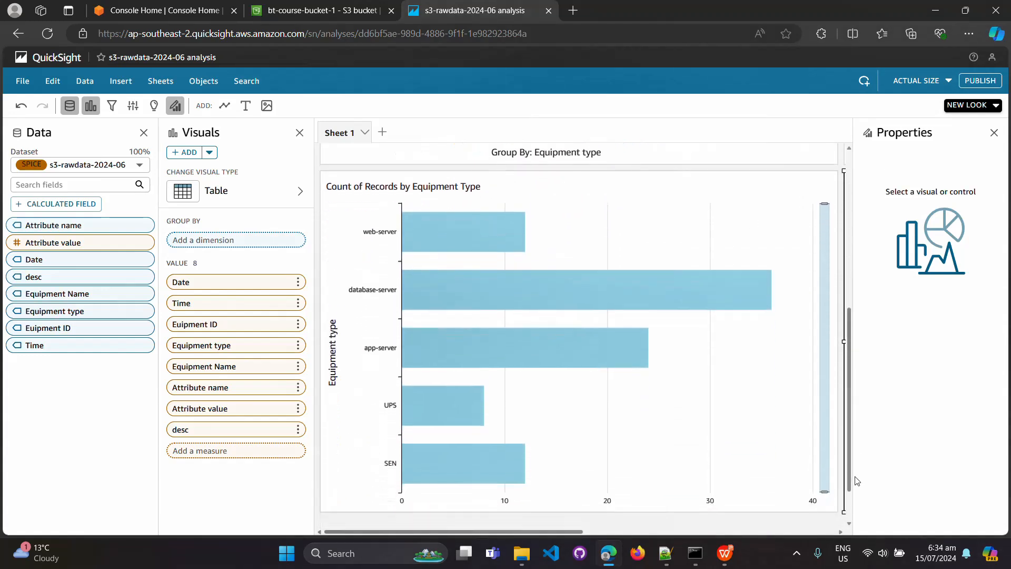
mouse_move(442, 255)
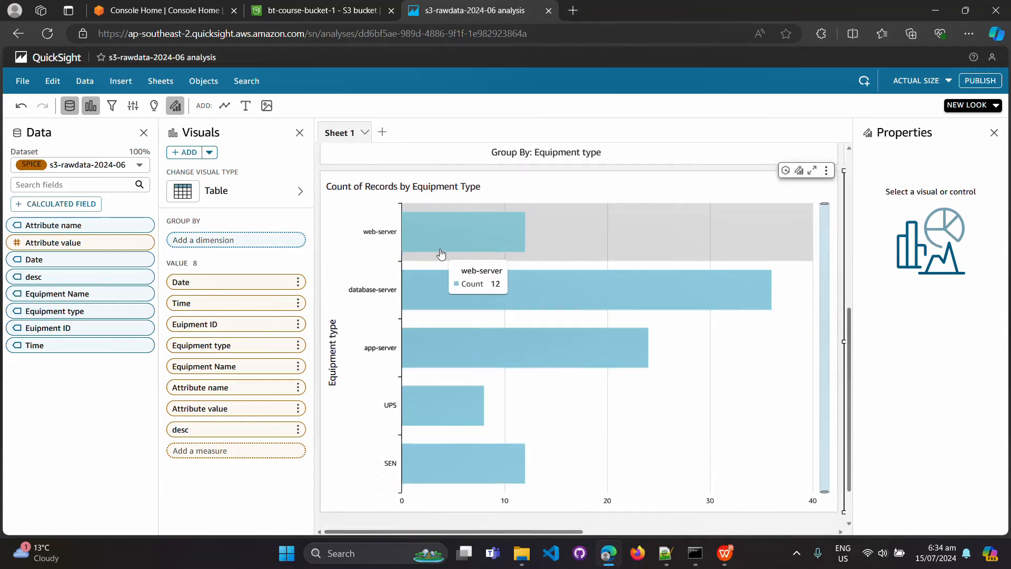
left_click_drag(481, 533, 698, 533)
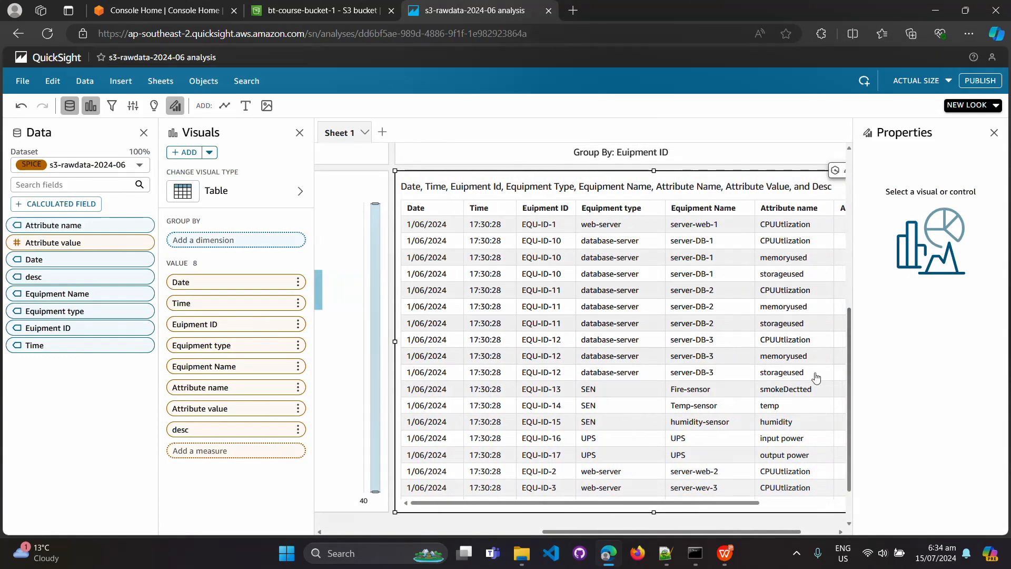
Switch to the WPS slide outline and highlight the calculated fields heading and the formula parseDate(Date,'dd/MM/yyyy').
left_click(726, 555)
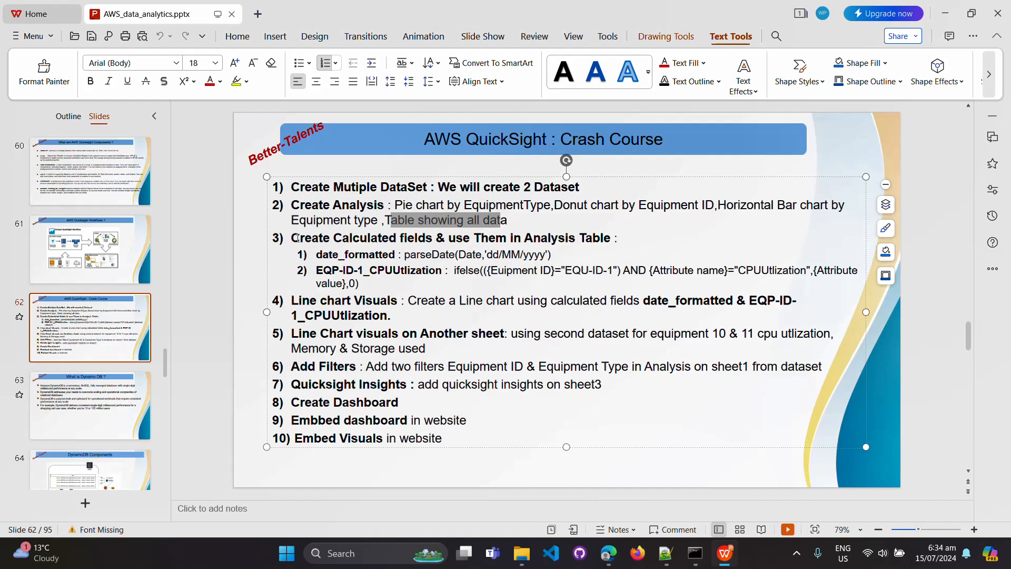
left_click_drag(295, 238, 621, 238)
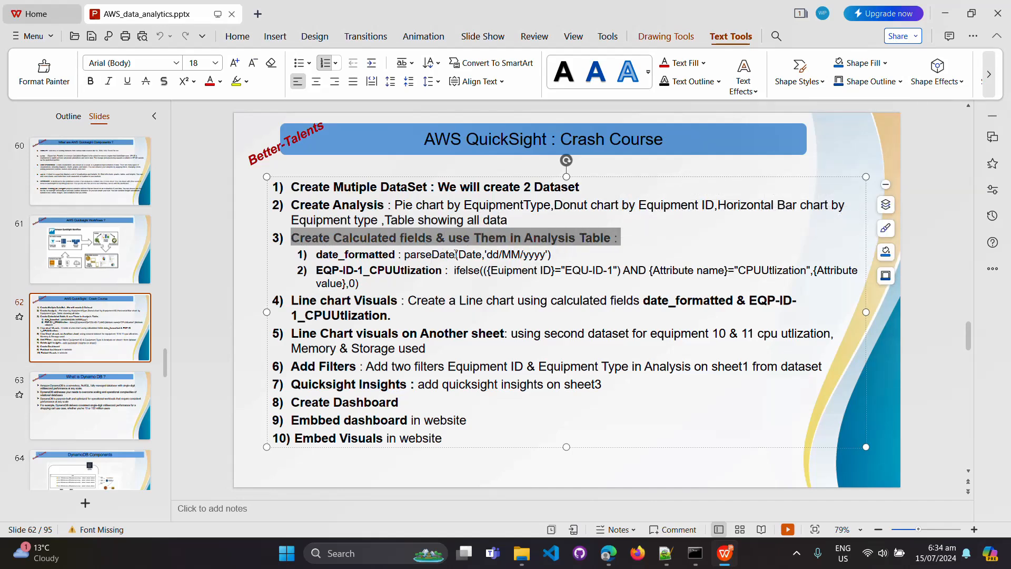
left_click_drag(405, 256, 554, 259)
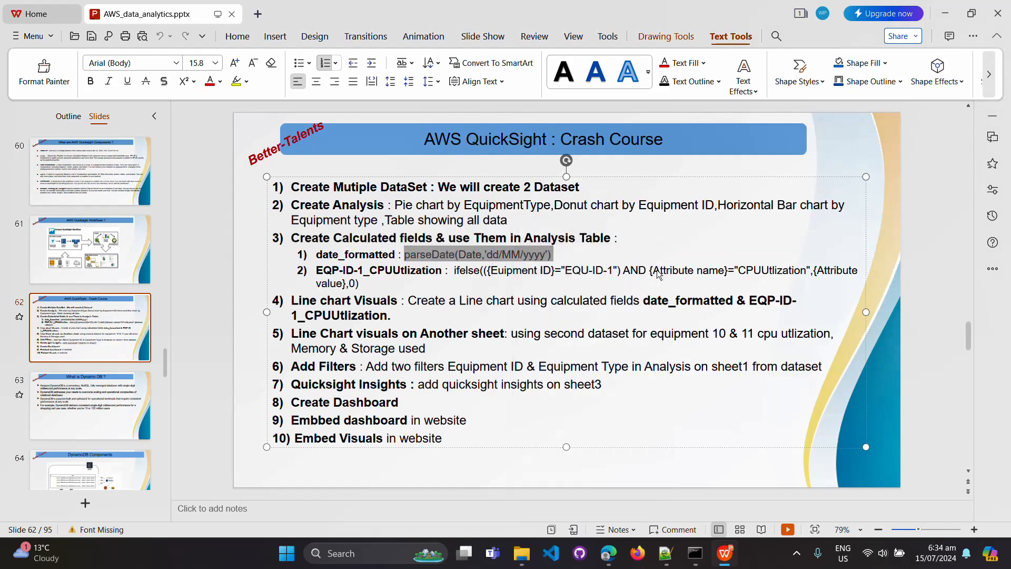
Switch to QuickSight, start a new calculated field and name it date_formatted, copying the name from the WPS slide outline.
key("alt+Tab")
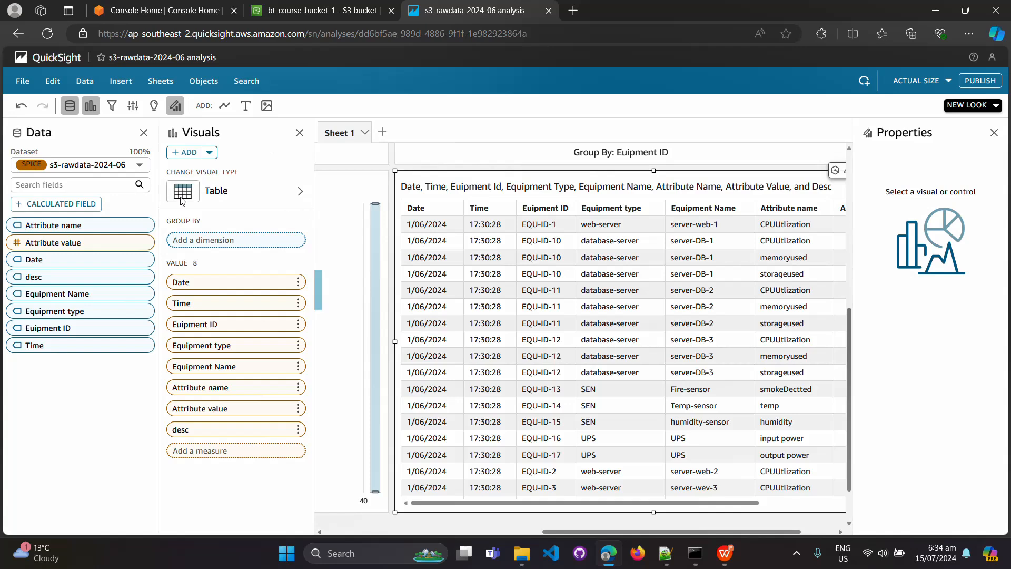
left_click(44, 206)
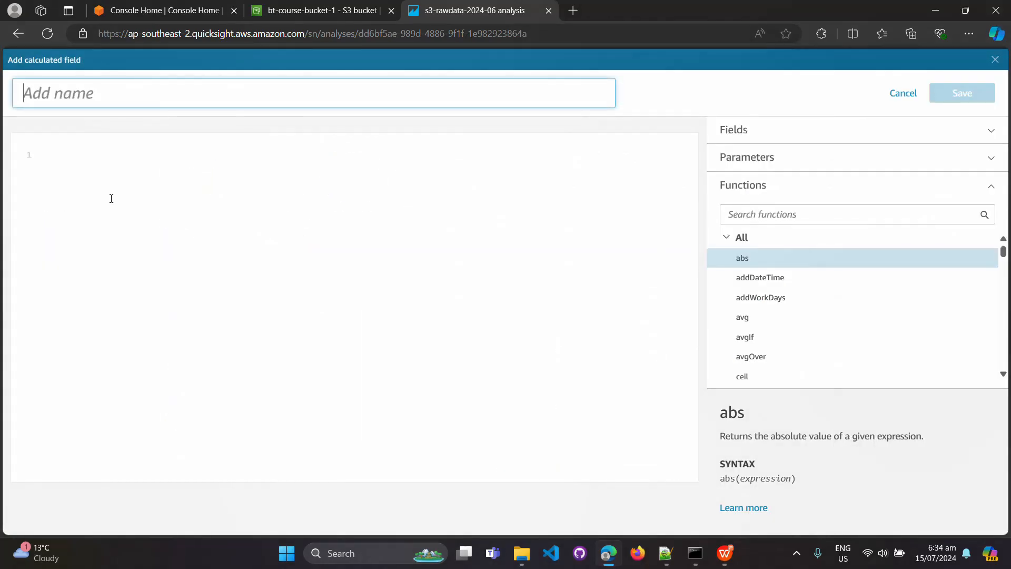
key("alt+Tab")
key("alt+Tab")
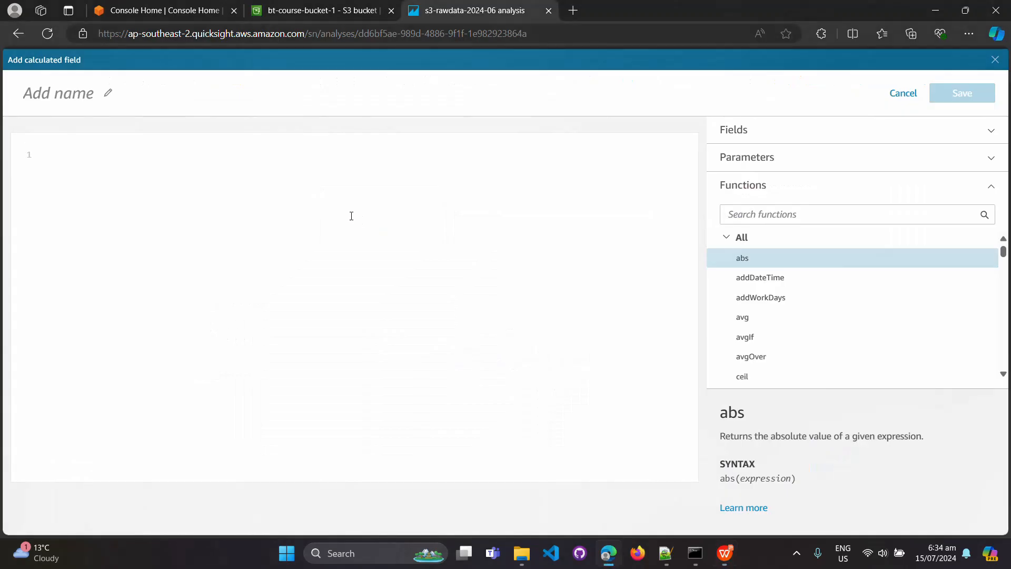
key("alt+Tab")
double_click(347, 256)
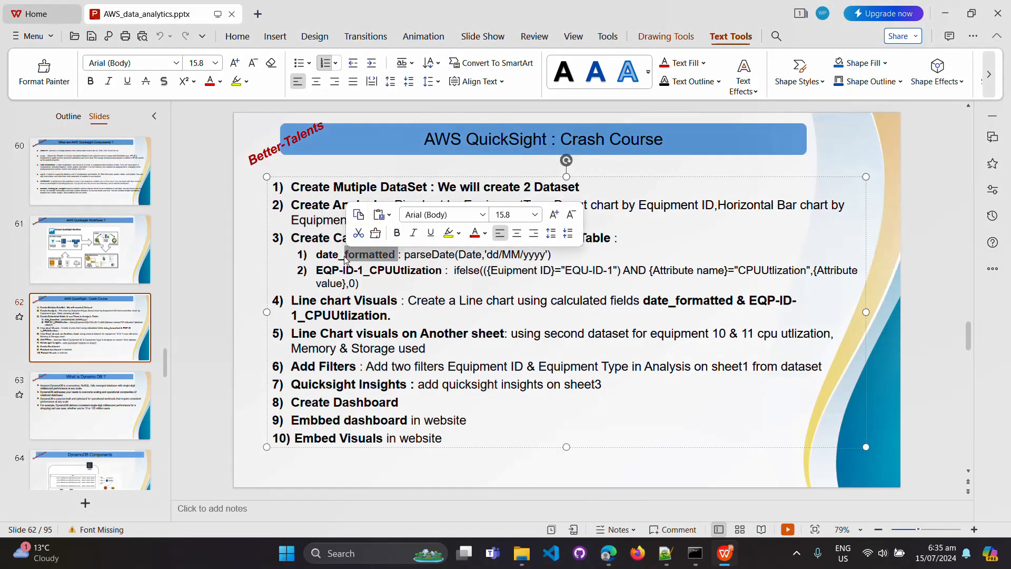
left_click_drag(315, 256, 397, 254)
key("ctrl+c")
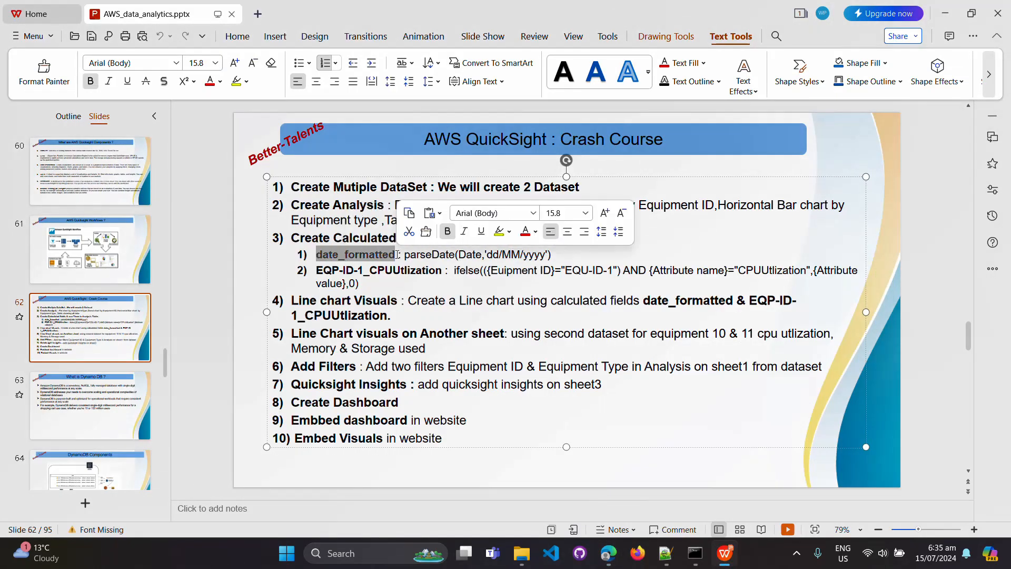
key("alt+Tab")
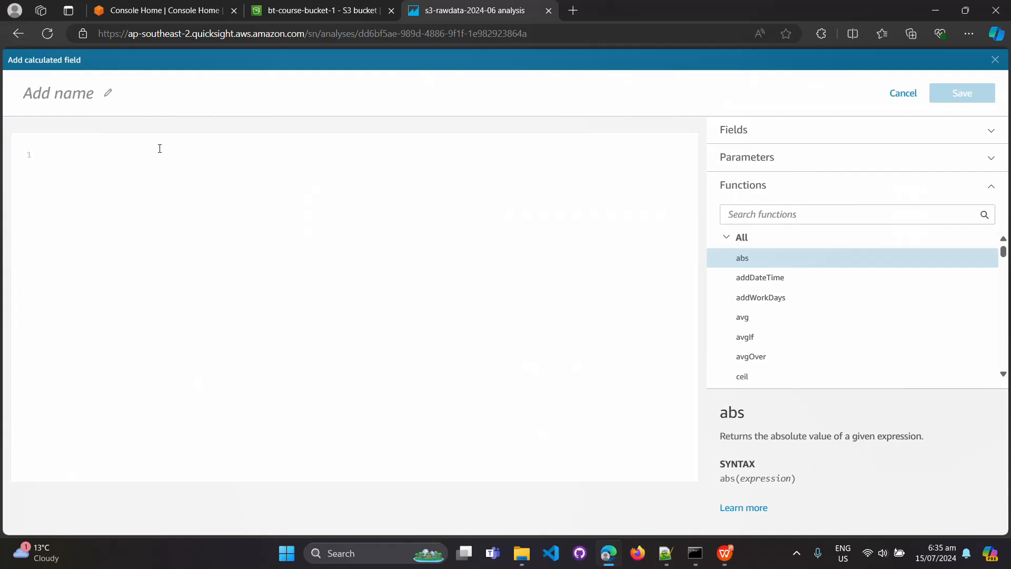
left_click(108, 93)
key("ctrl+v")
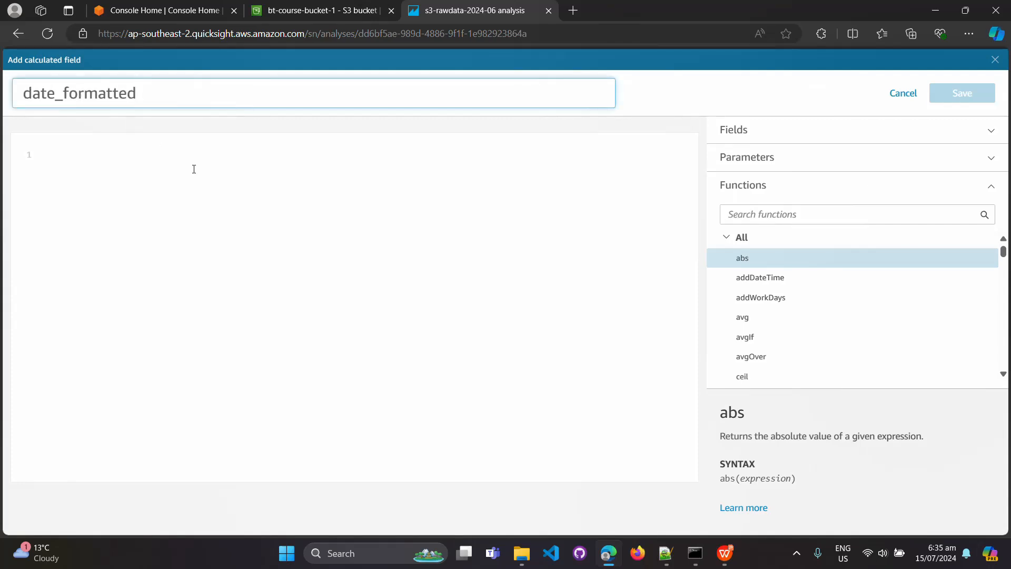
left_click(194, 168)
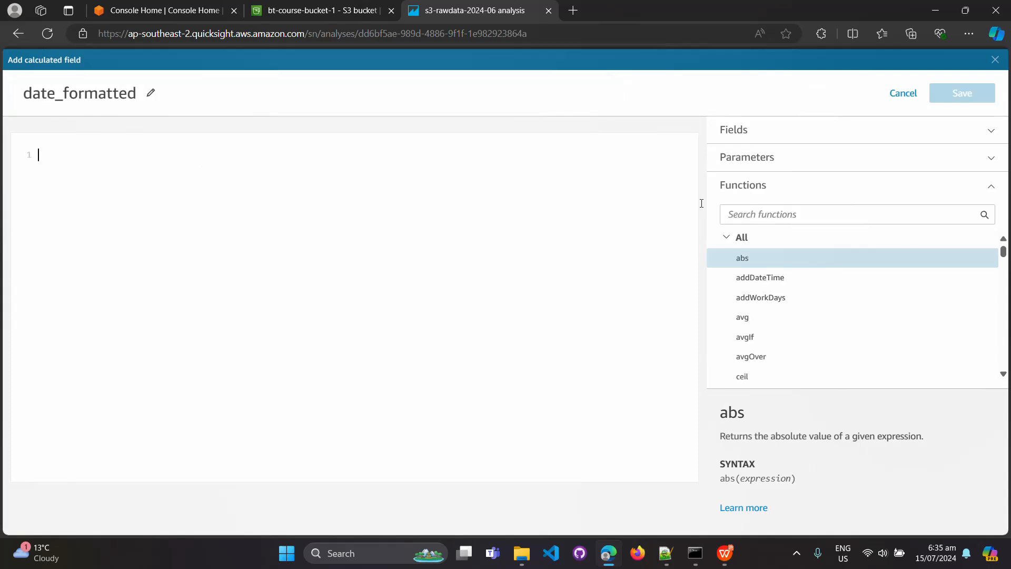
Search the functions for "parse", open the parseDate documentation and examine its syntax and supported date formats.
left_click(789, 217)
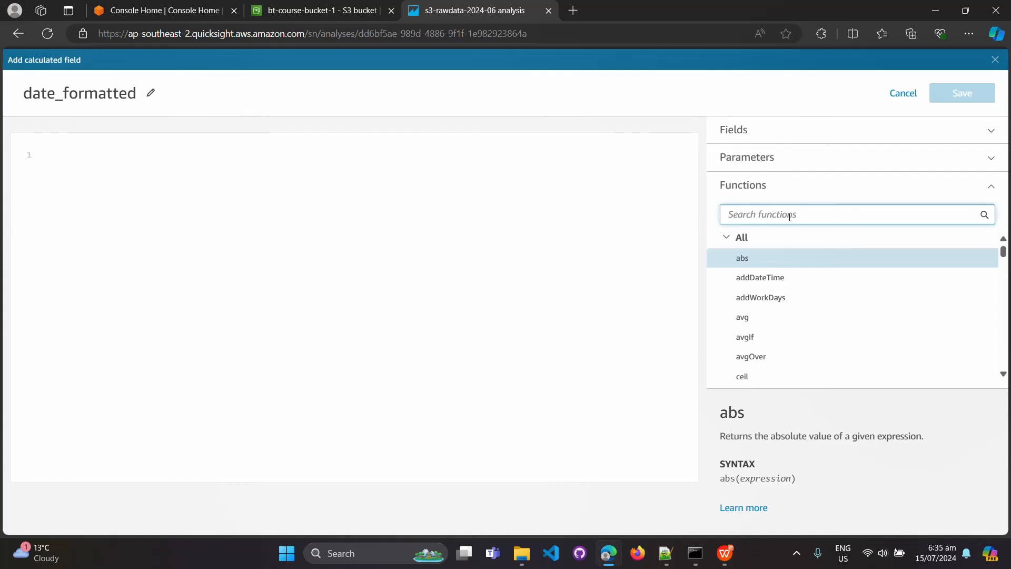
type("parse")
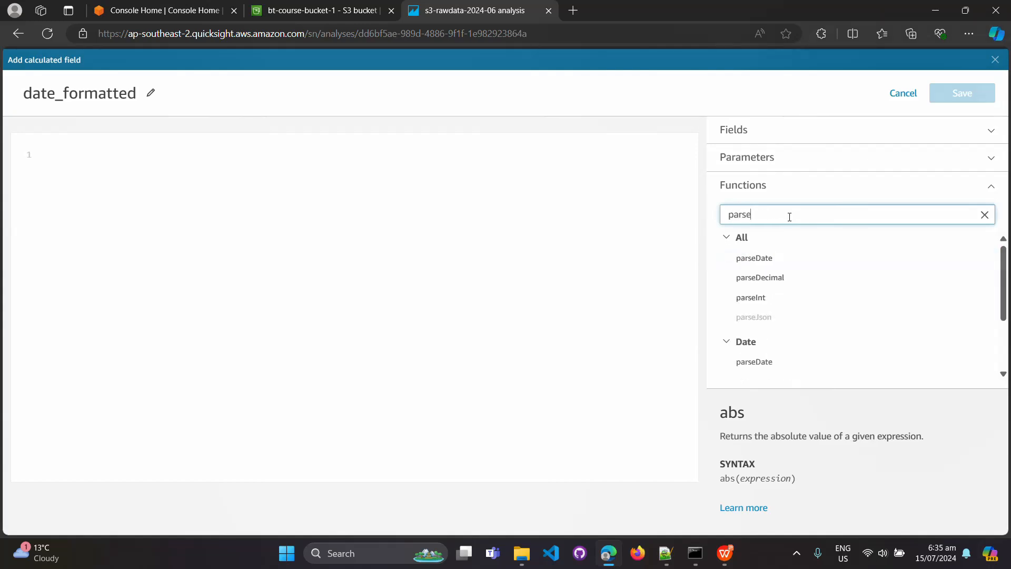
left_click(779, 261)
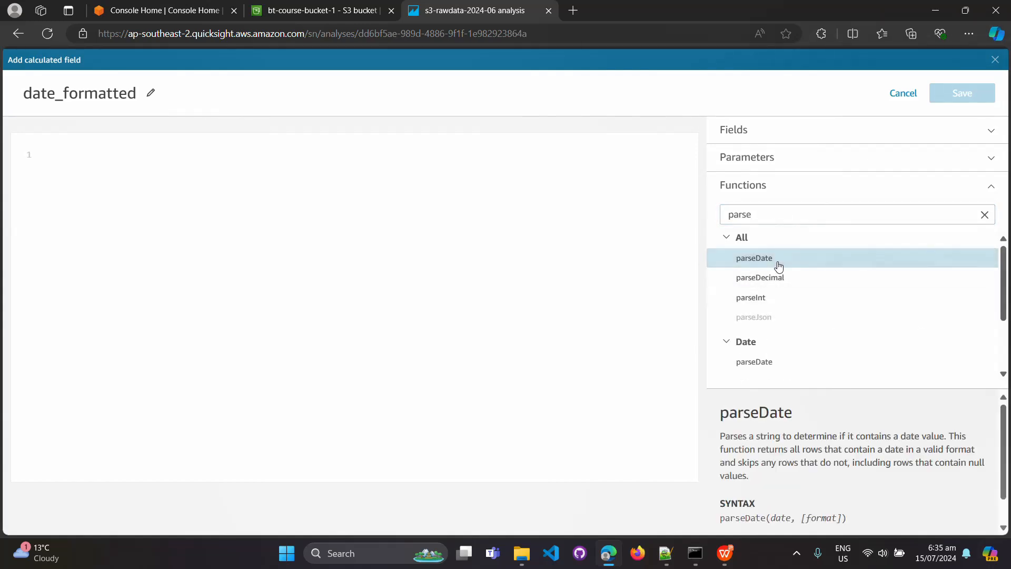
scroll(961, 478, "down", 1)
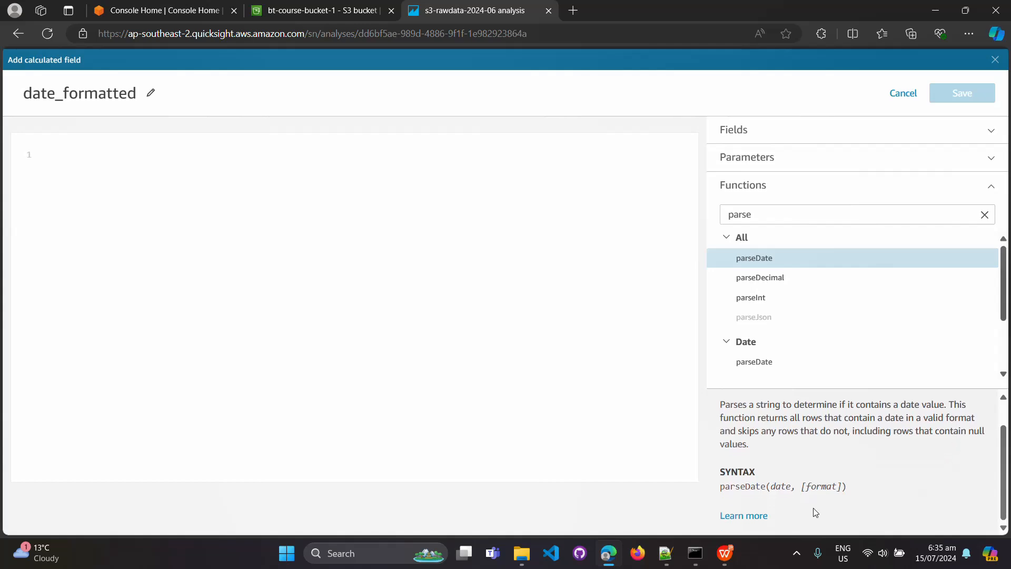
left_click(755, 519)
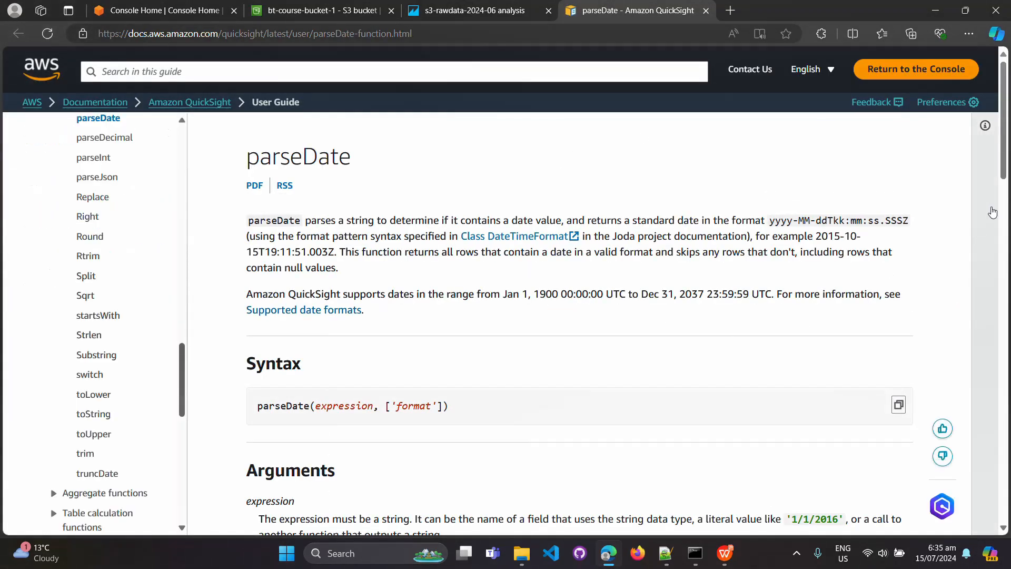
left_click_drag(1007, 175, 1009, 279)
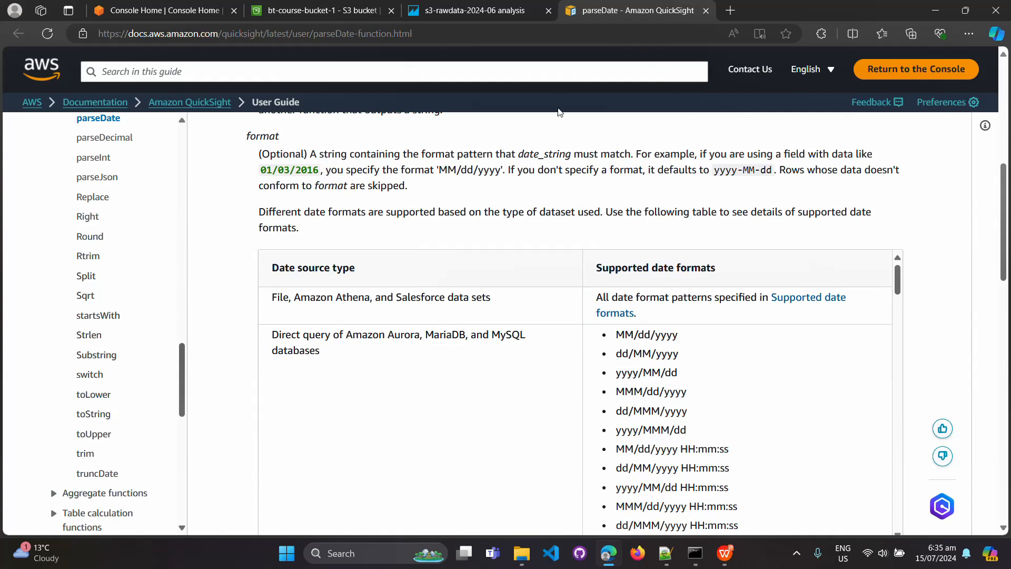
left_click(489, 15)
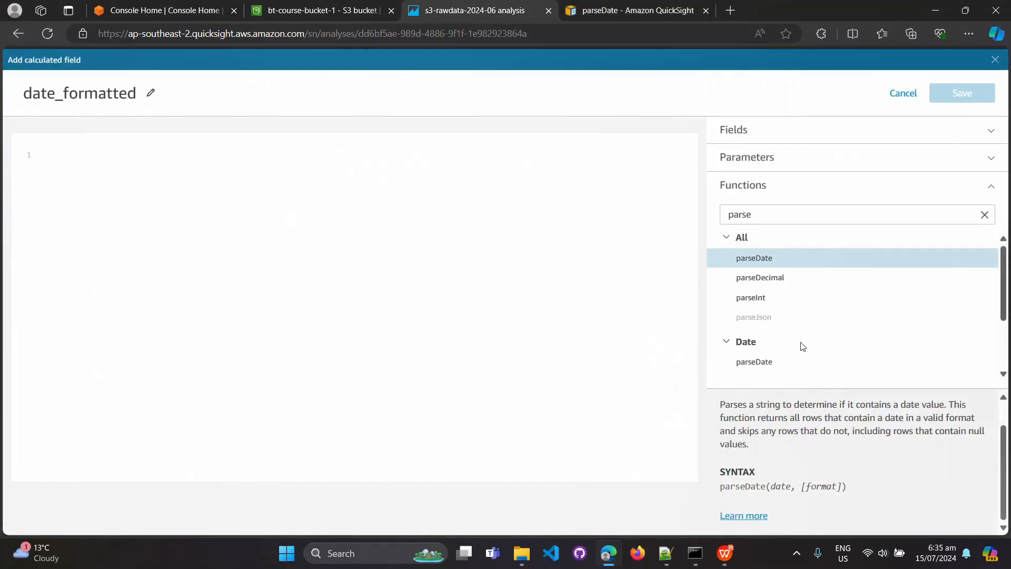
Insert the parseDate function into the date_formatted formula with the Date field as its first argument.
double_click(777, 264)
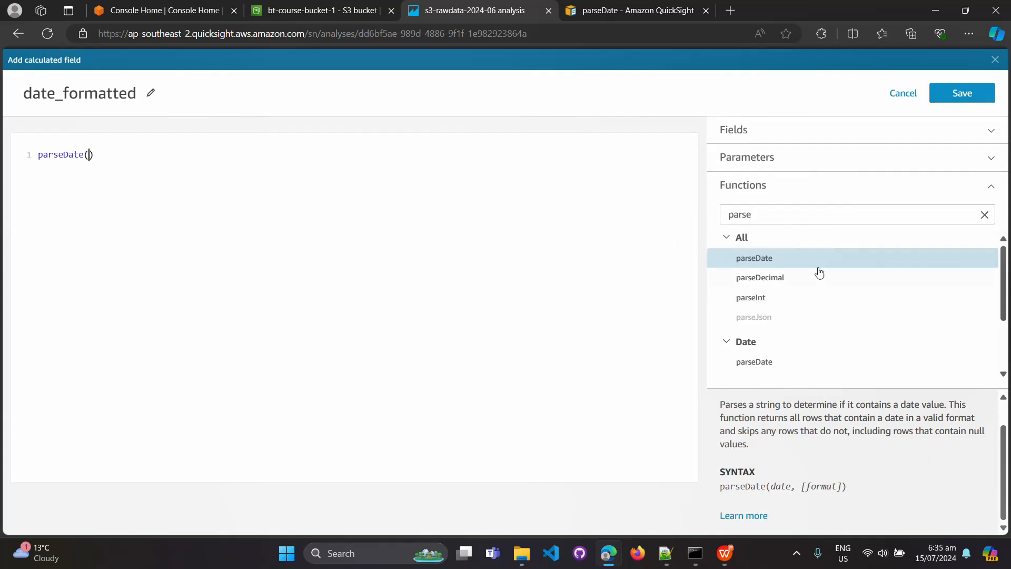
left_click(988, 133)
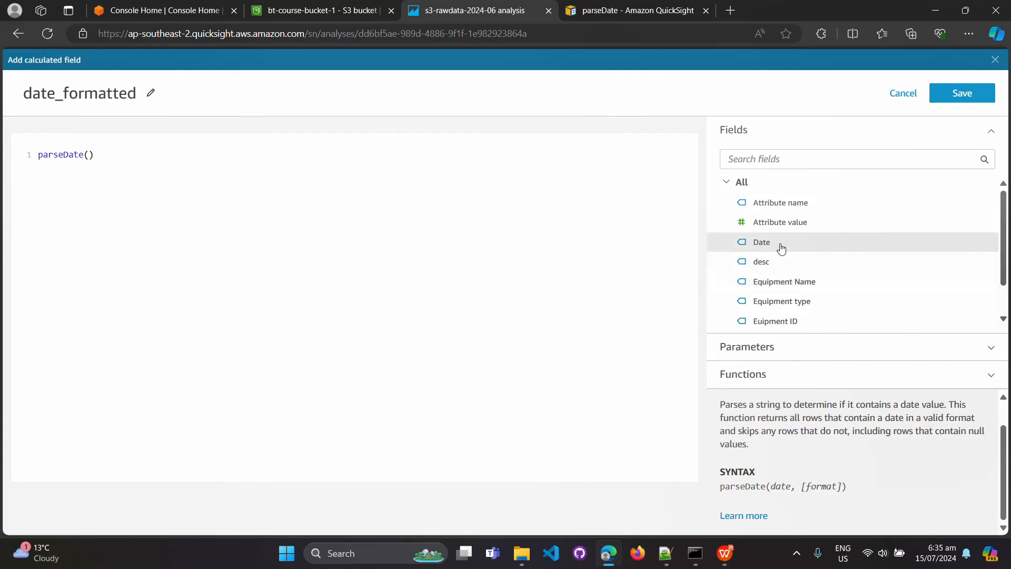
left_click(781, 247)
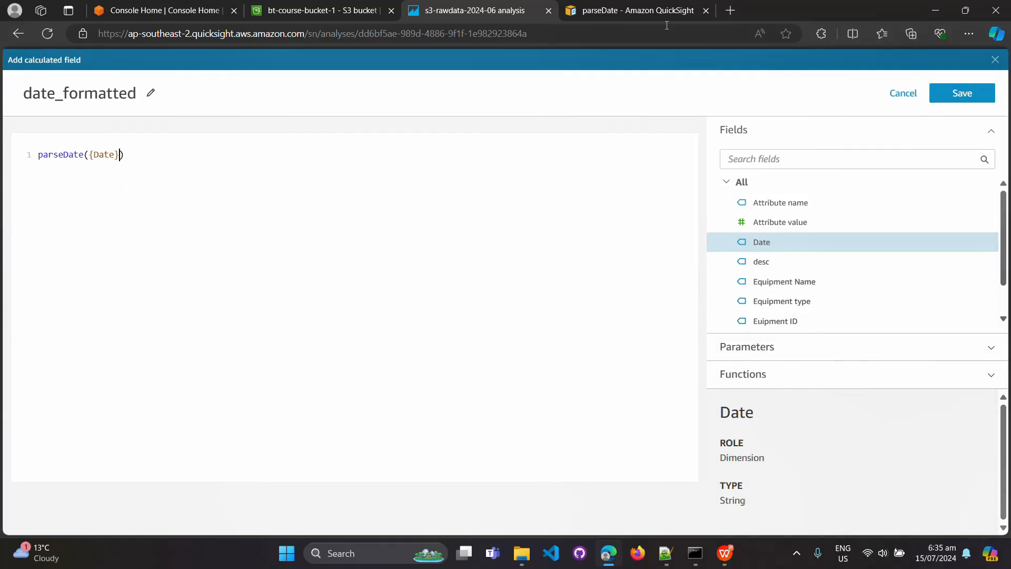
Copy the format dd/MM/yyyy from the parseDate documentation, add it in double quotes as the second argument and save the calculated field.
left_click(645, 12)
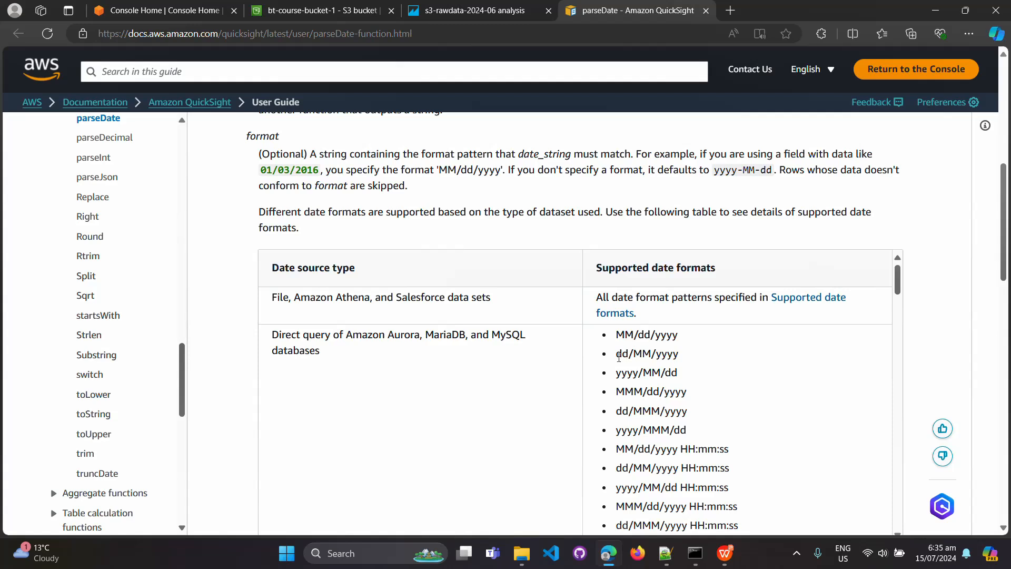
left_click_drag(616, 361, 709, 358)
key("ctrl+c")
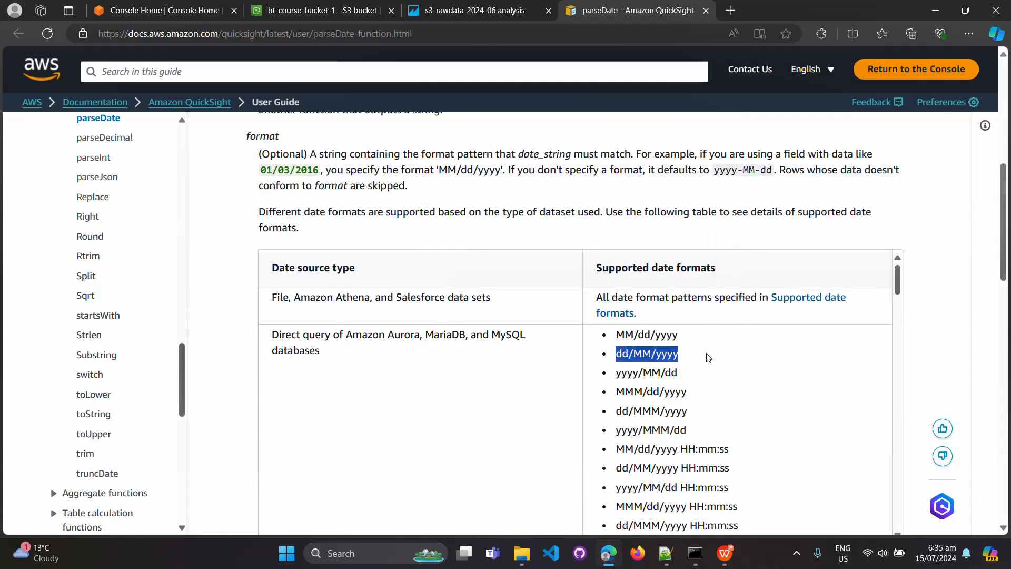
left_click(461, 12)
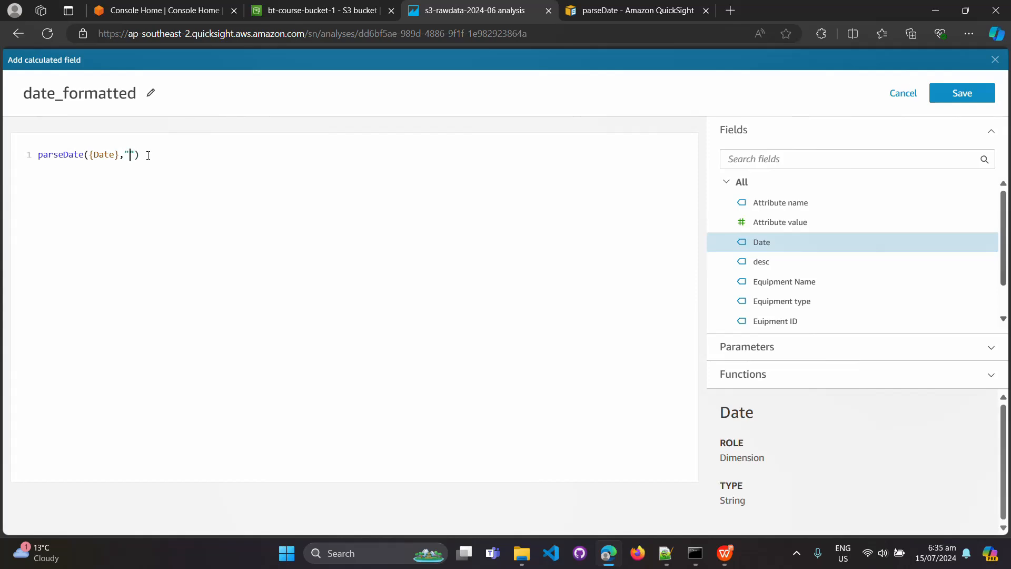
key("ctrl+v")
left_click(955, 93)
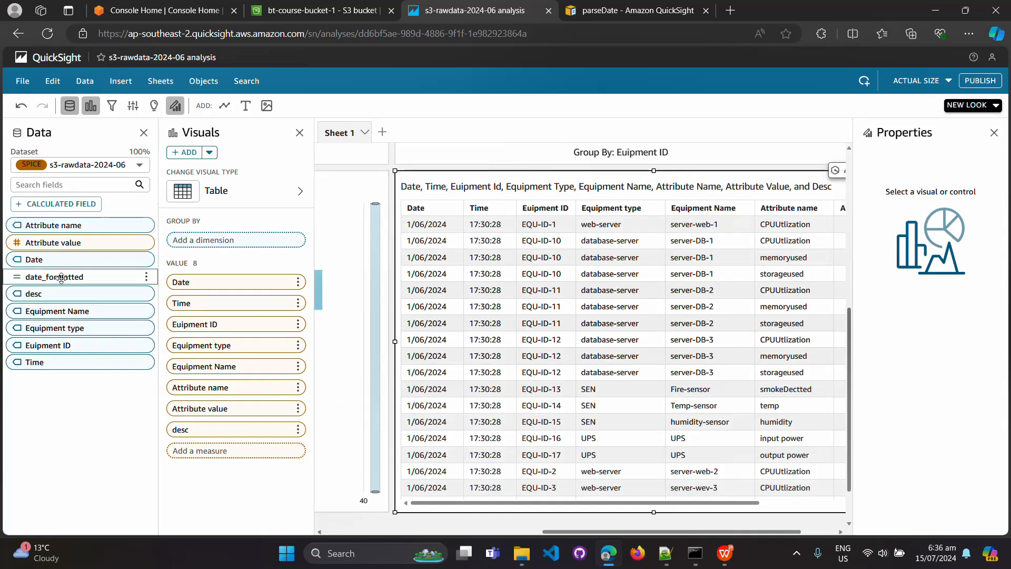
Add date_formatted as the last value column of the table and compare it with the original Date column.
left_click_drag(61, 279, 224, 456)
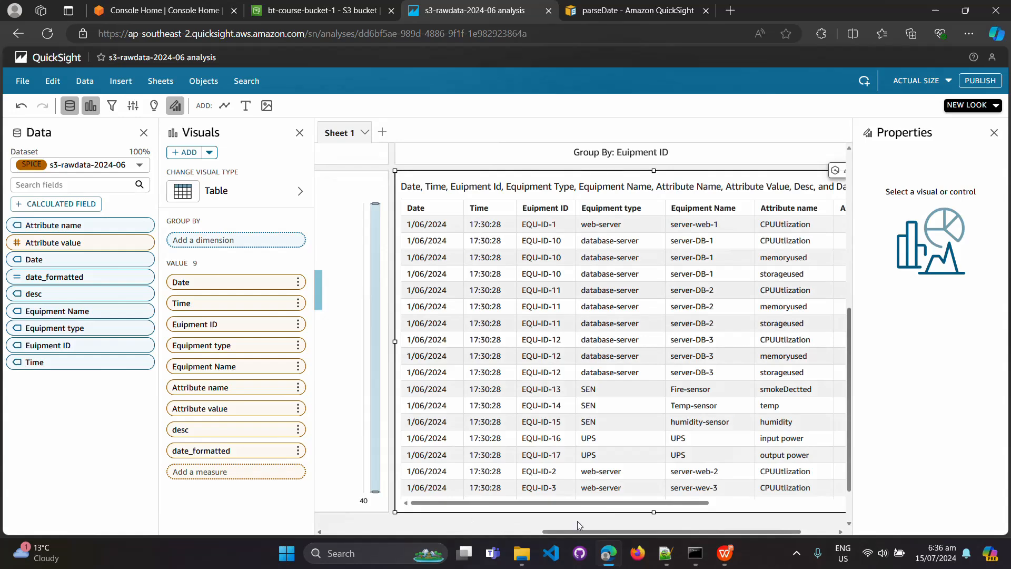
left_click_drag(589, 505, 826, 508)
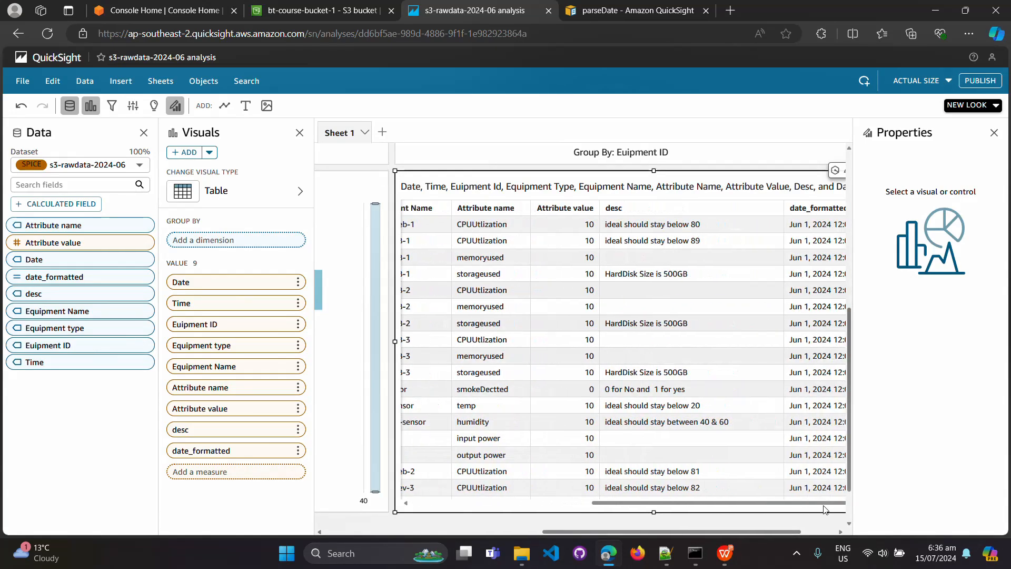
left_click_drag(760, 532, 794, 532)
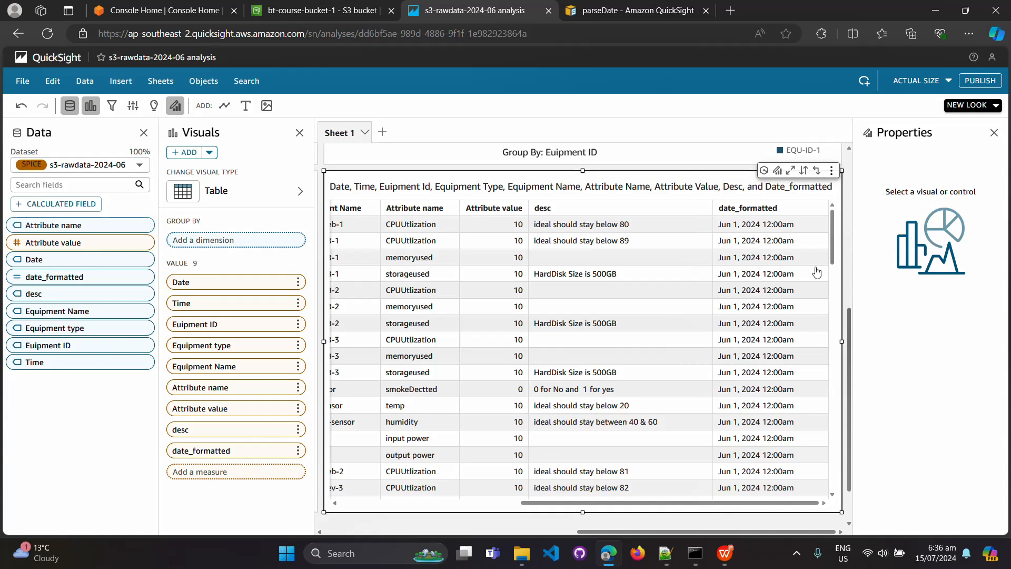
left_click_drag(833, 245, 848, 463)
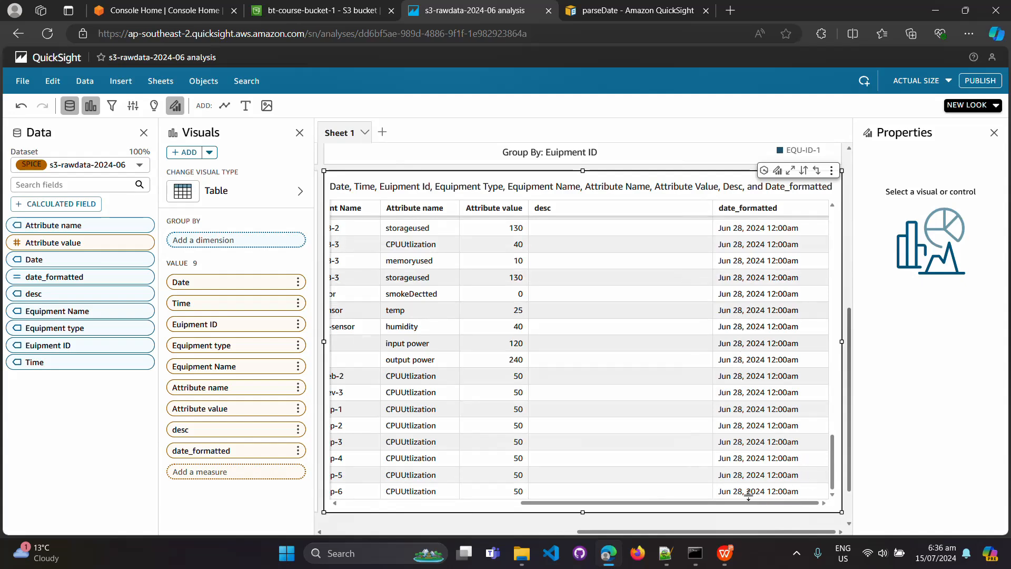
left_click_drag(742, 507, 400, 495)
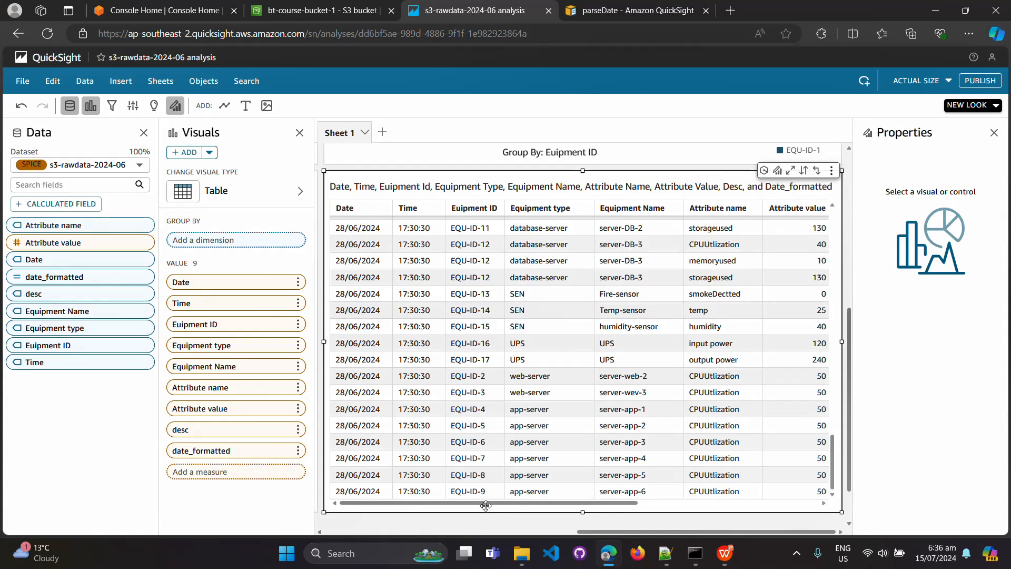
left_click_drag(482, 504, 745, 514)
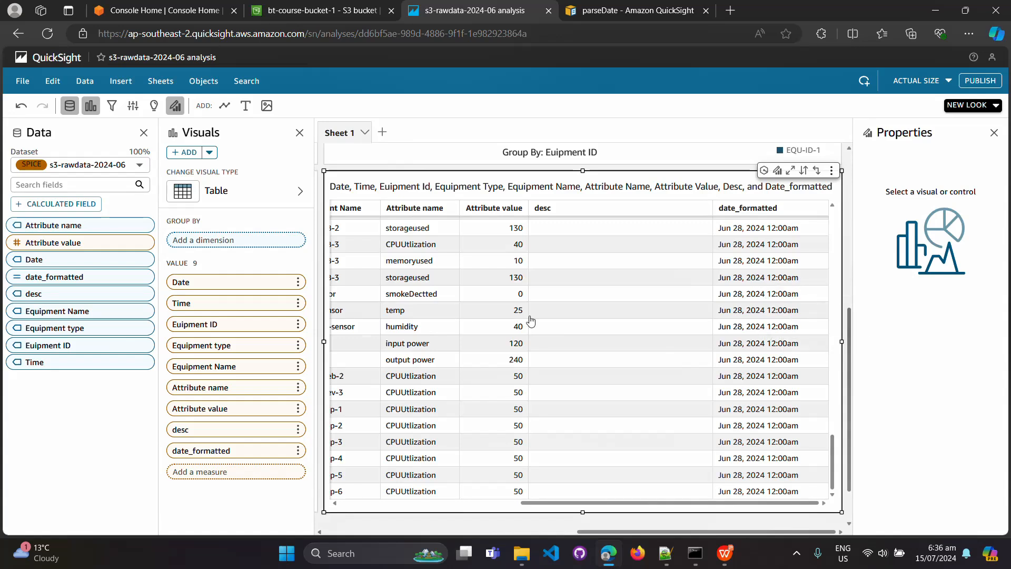
Start another calculated field and name it EQP-ID-1_CPUUtlization, copying the name from the WPS slide outline.
left_click(66, 208)
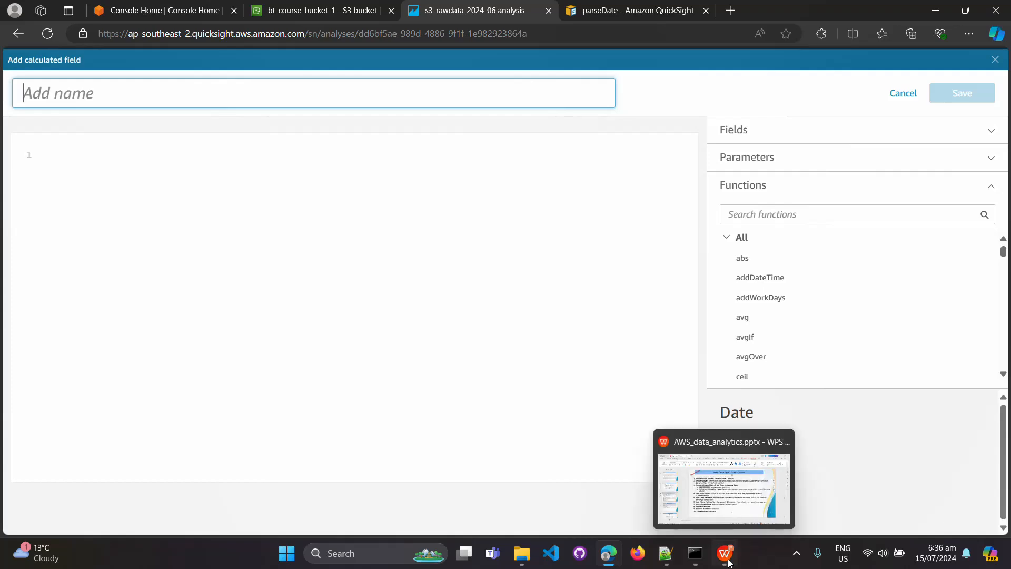
left_click(729, 564)
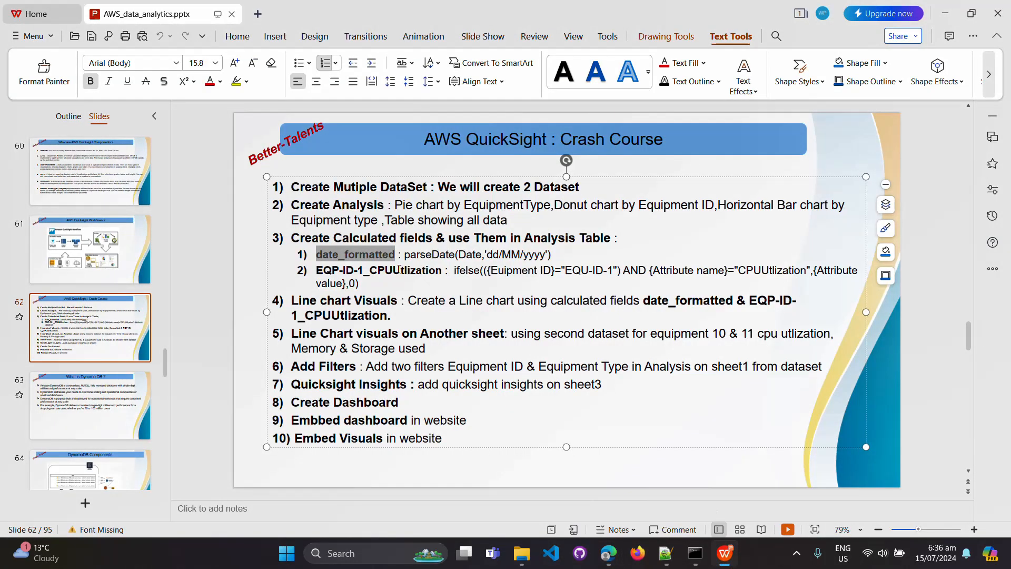
left_click_drag(318, 271, 444, 269)
key("ctrl+c")
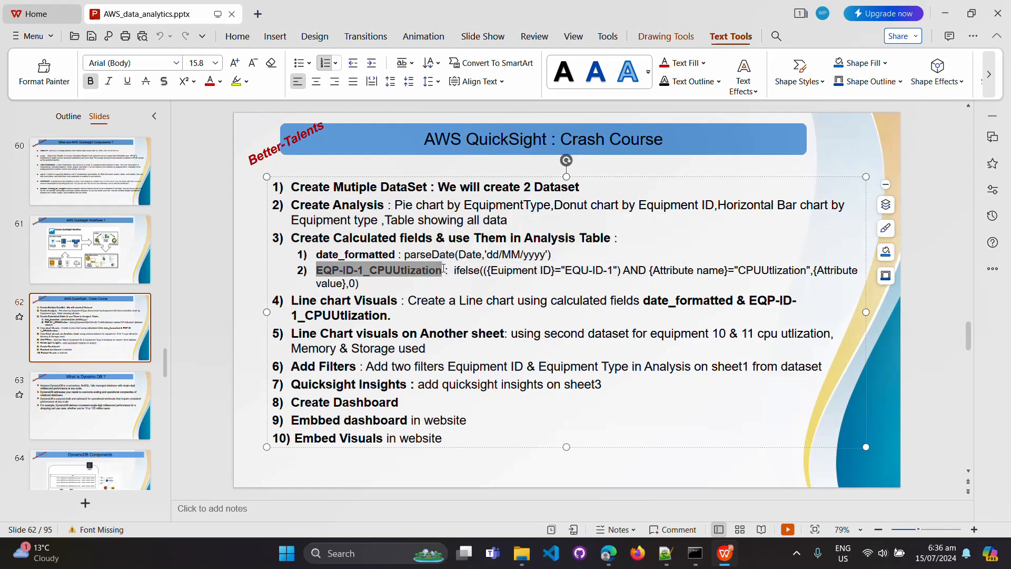
key("alt+Tab")
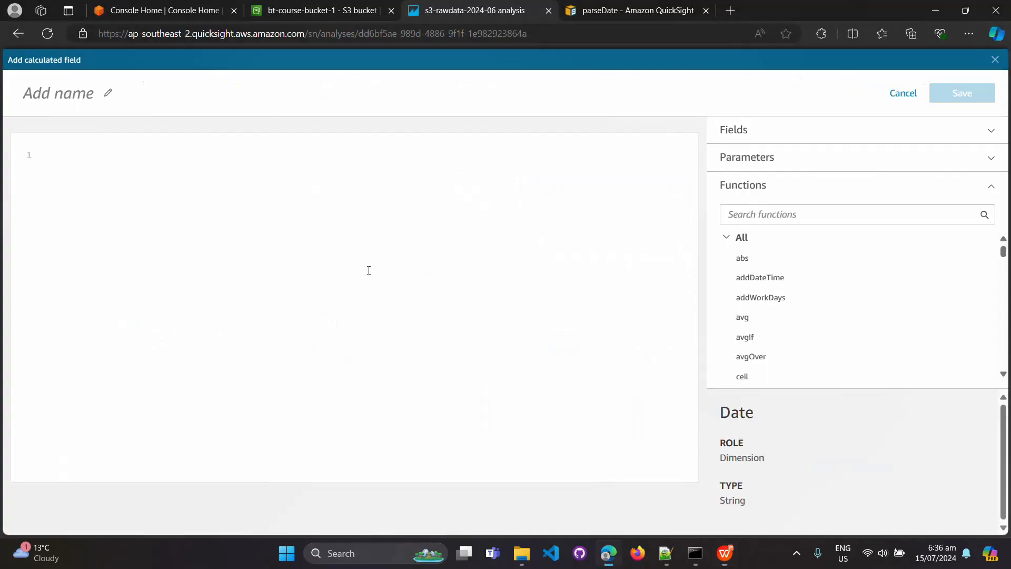
left_click(113, 96)
key("ctrl+v")
left_click(141, 151)
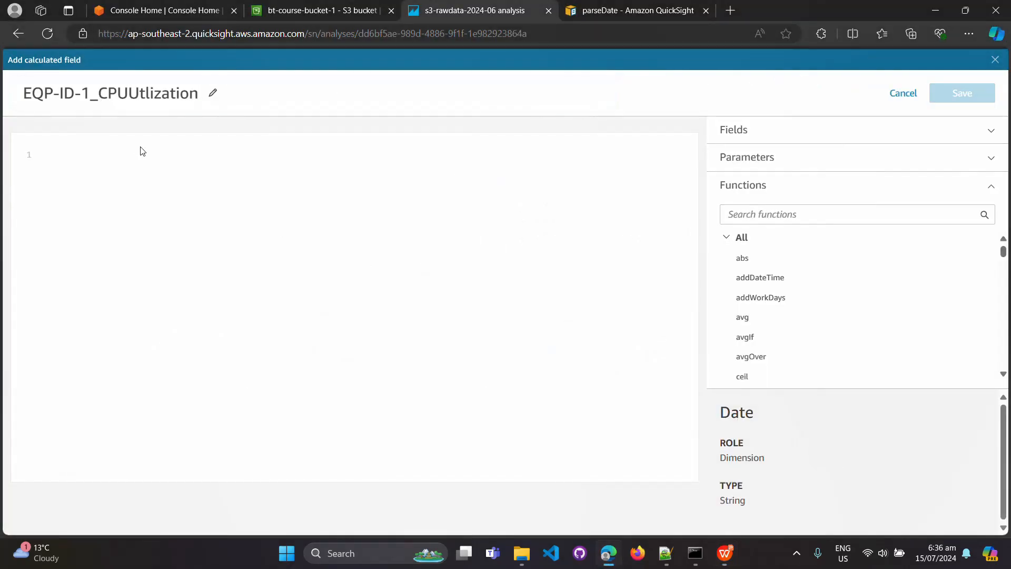
Switch to the WPS slide outline and review the ifelse formula given for EQP-ID-1_CPUUtlization.
key("alt+Tab")
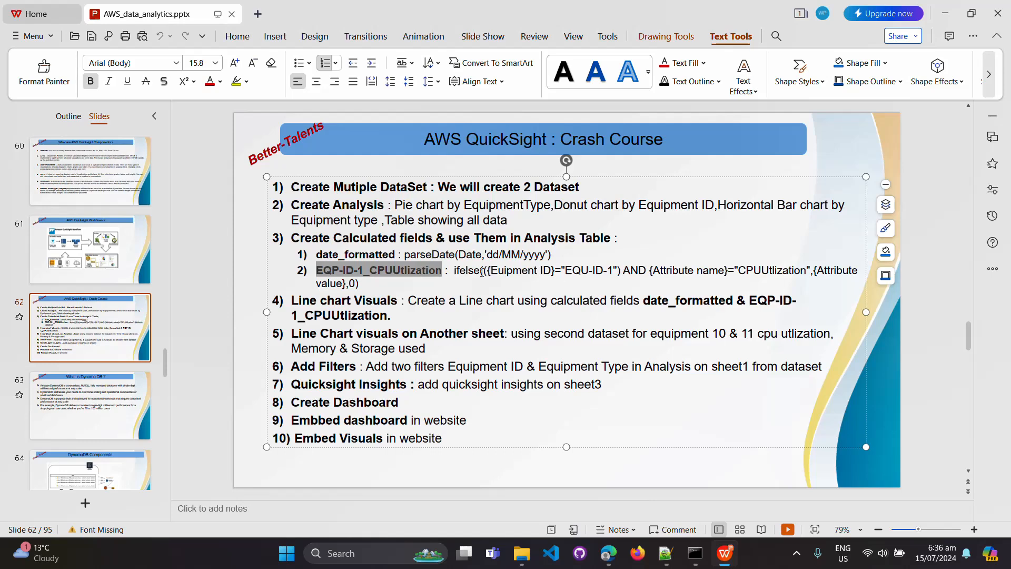
left_click_drag(455, 272, 543, 287)
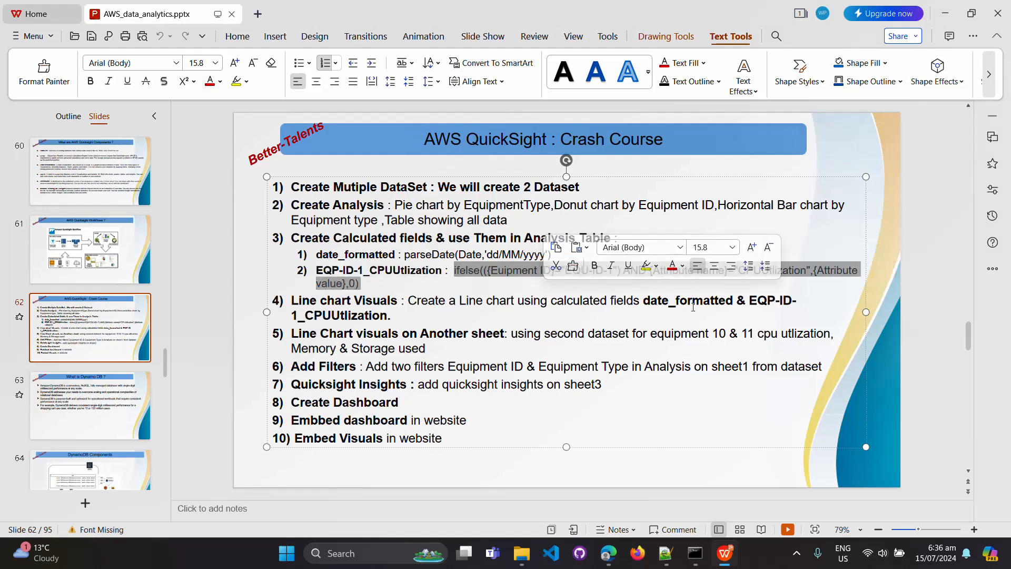
key("alt+Tab")
Search the calculated field functions for ifelse and open its documentation page to read the syntax.
left_click(810, 219)
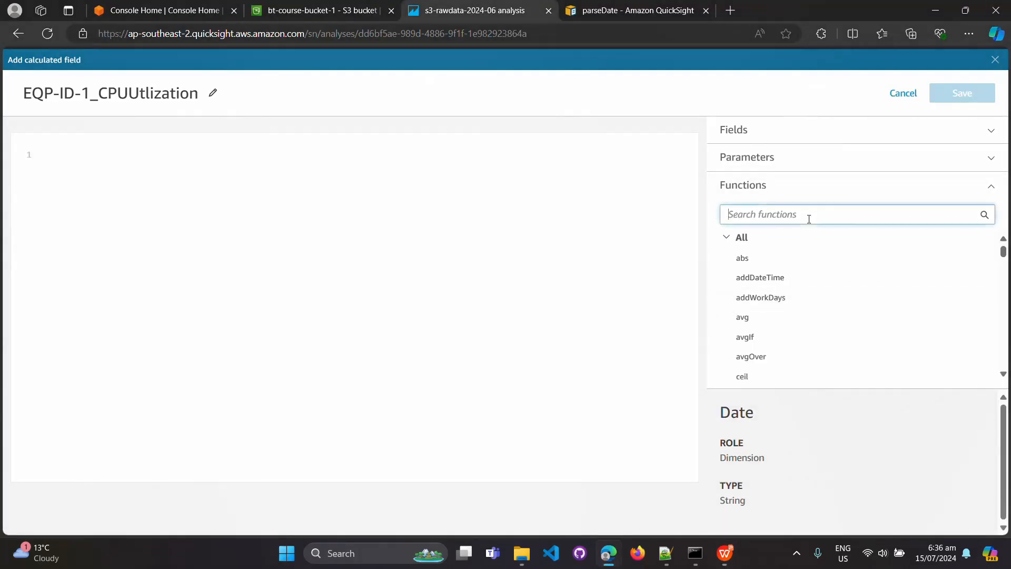
type("ifelse")
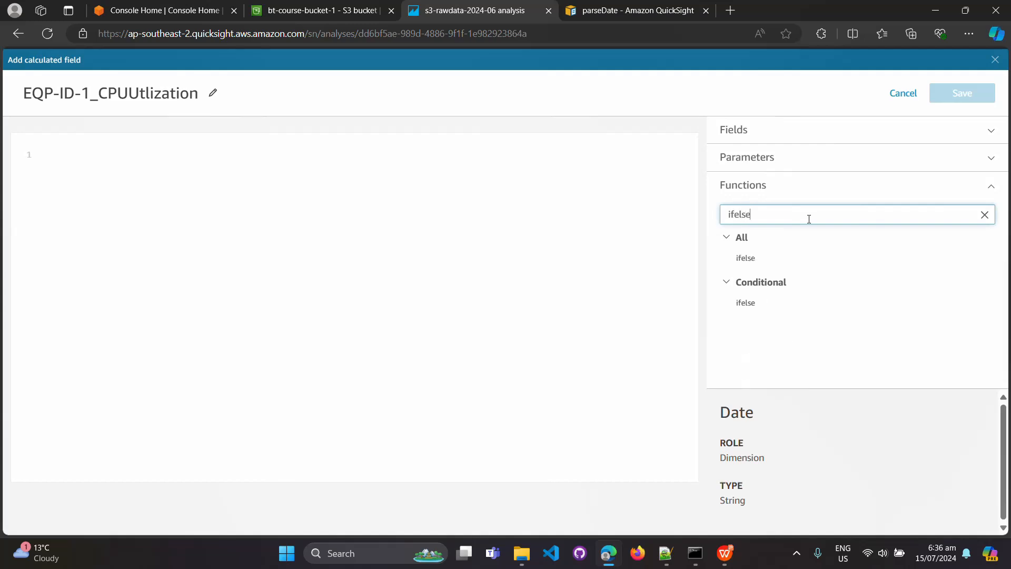
left_click(770, 259)
scroll(906, 481, "down", 1)
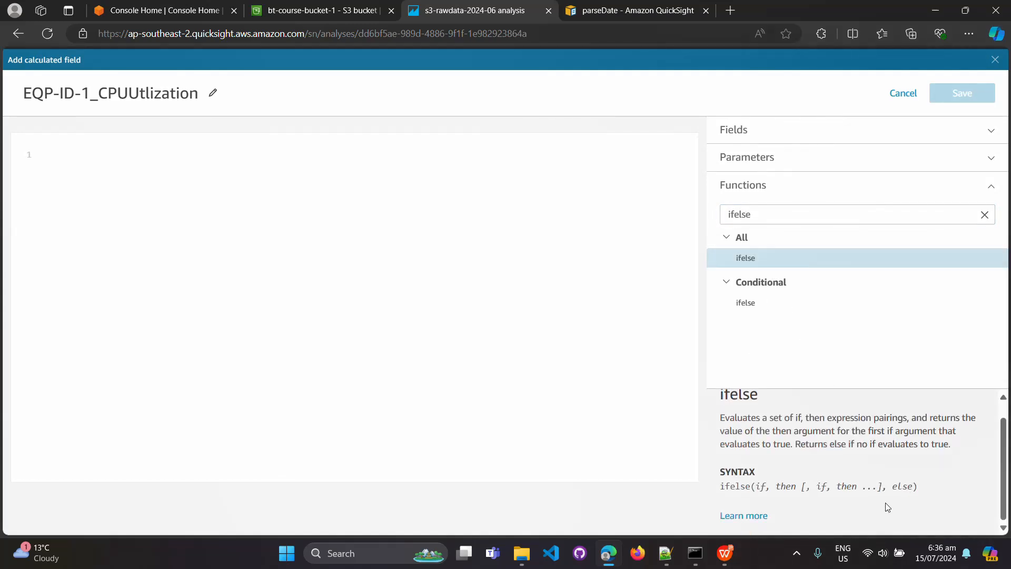
left_click(757, 521)
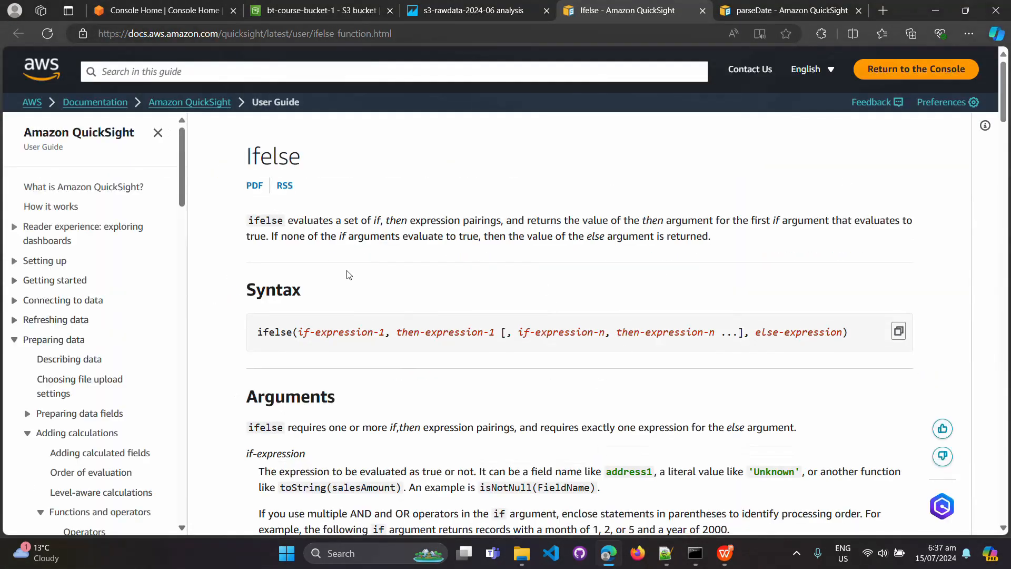
Return to the QuickSight analysis and insert the ifelse function into the empty formula.
left_click(488, 11)
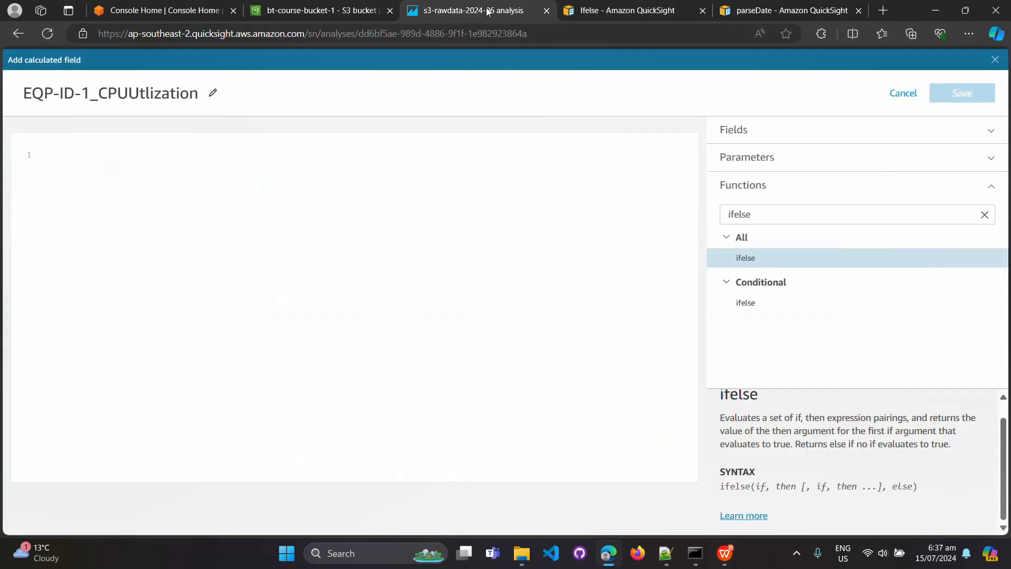
scroll(890, 454, "up", 1)
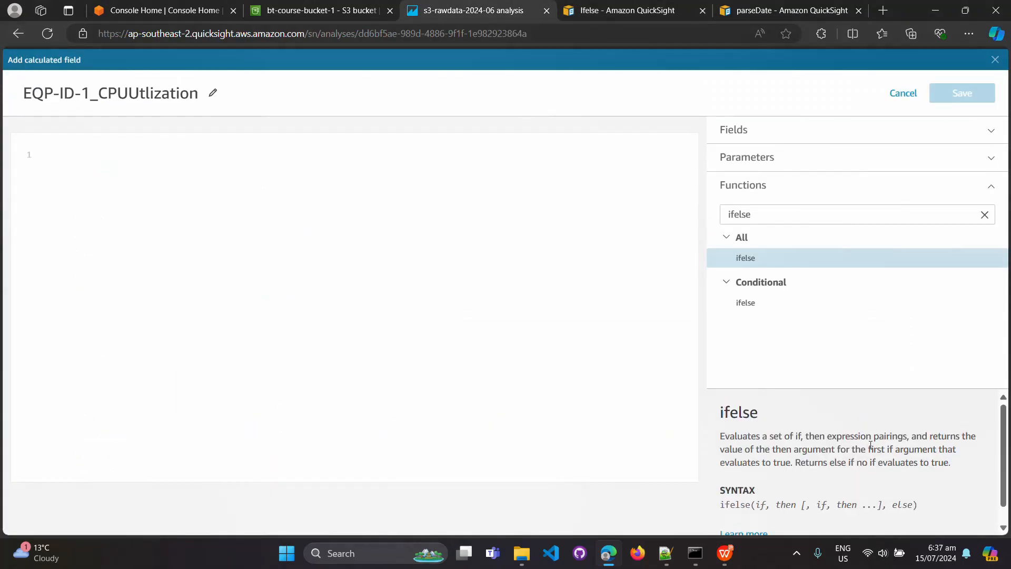
left_click(761, 261)
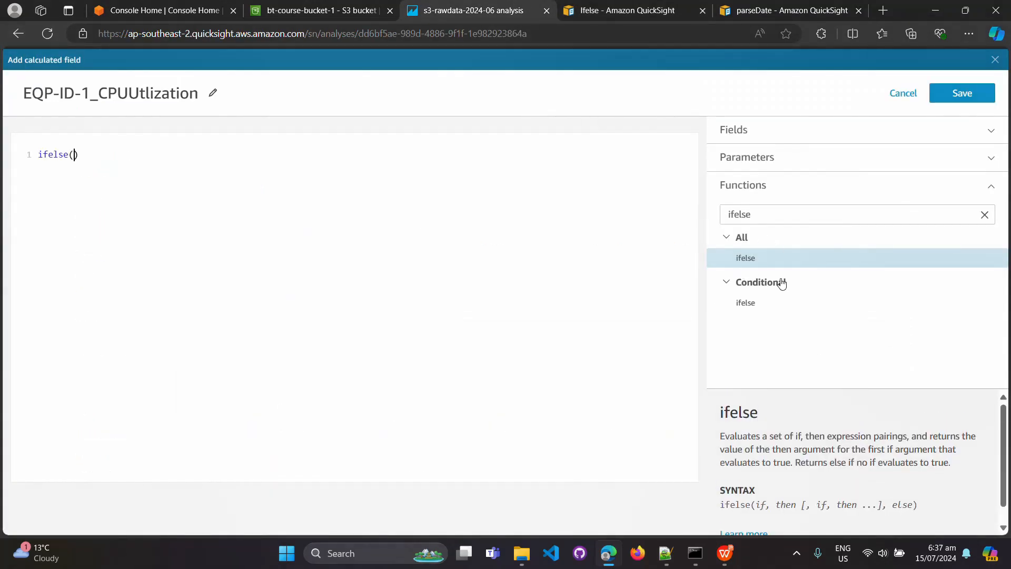
Copy ifelse(({Euipment ID}="EQU-ID-1") AND {Attribute name}="CPUUtlization",{Attribute value},0) from the WPS slide and replace the calculated field's formula with it.
key("alt+Tab")
key("alt+Tab")
left_click(726, 553)
left_click(510, 280)
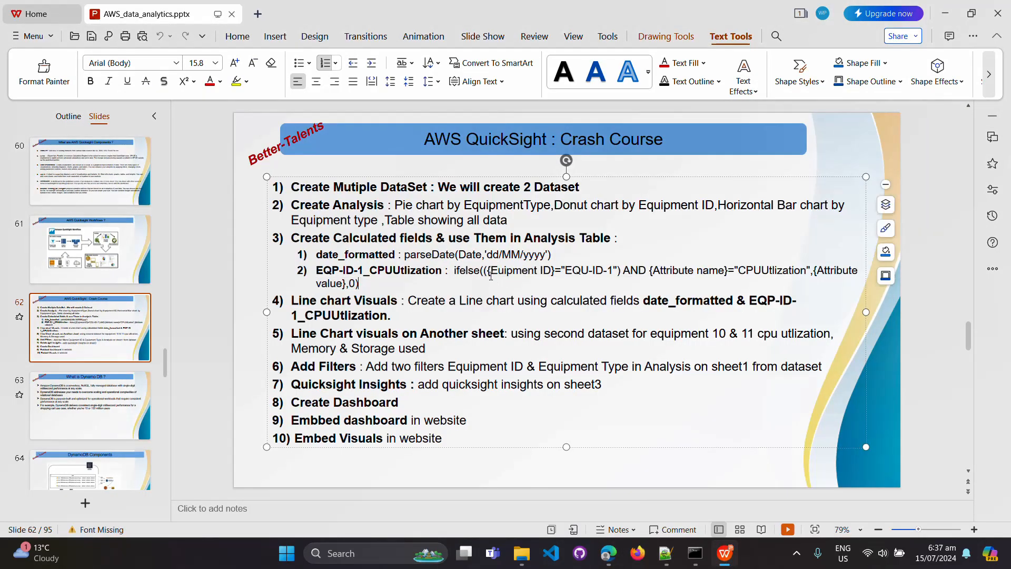
key("alt+Tab")
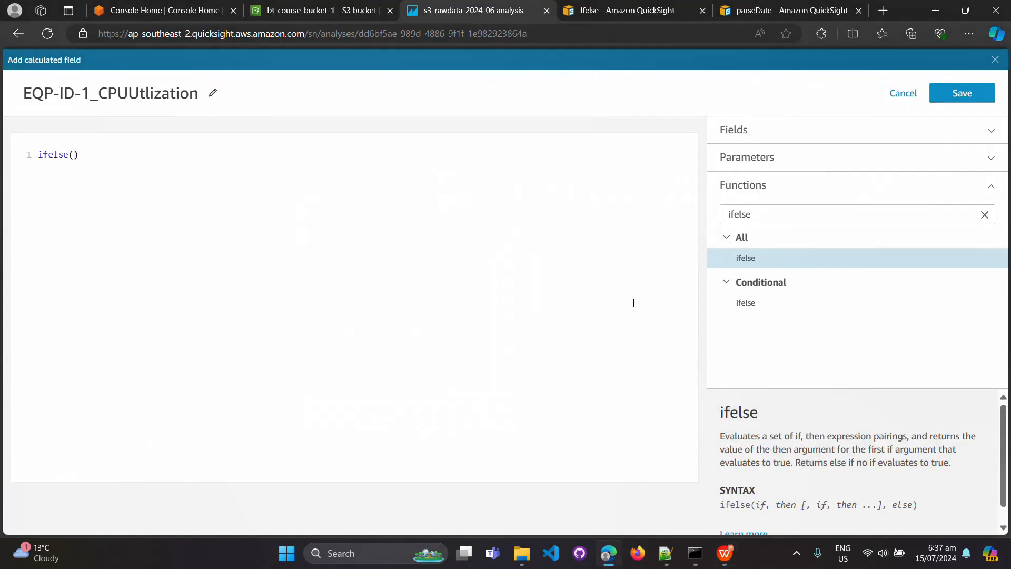
key("alt+Tab")
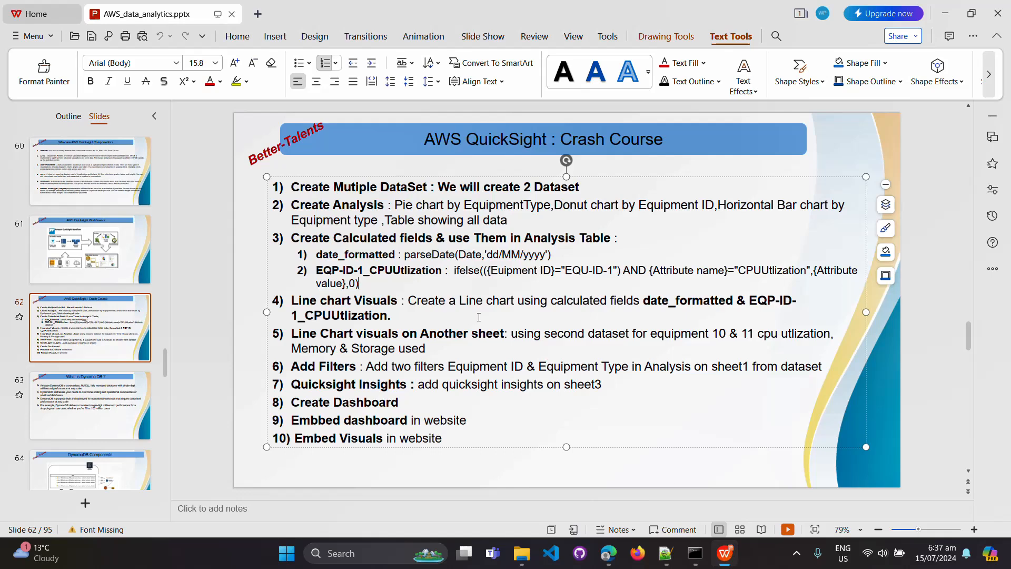
left_click_drag(471, 295, 375, 288)
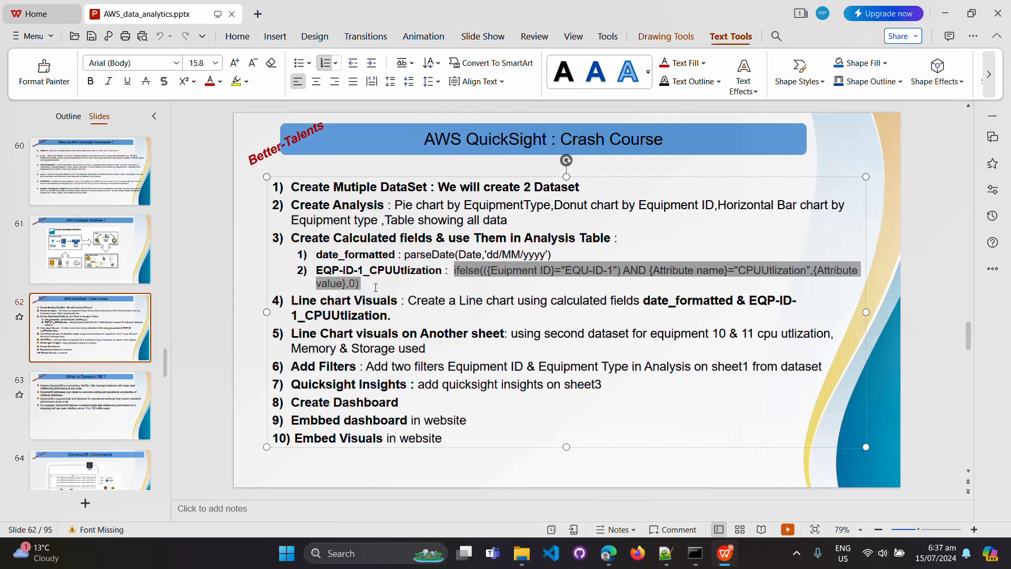
key("ctrl+c")
key("alt+Tab")
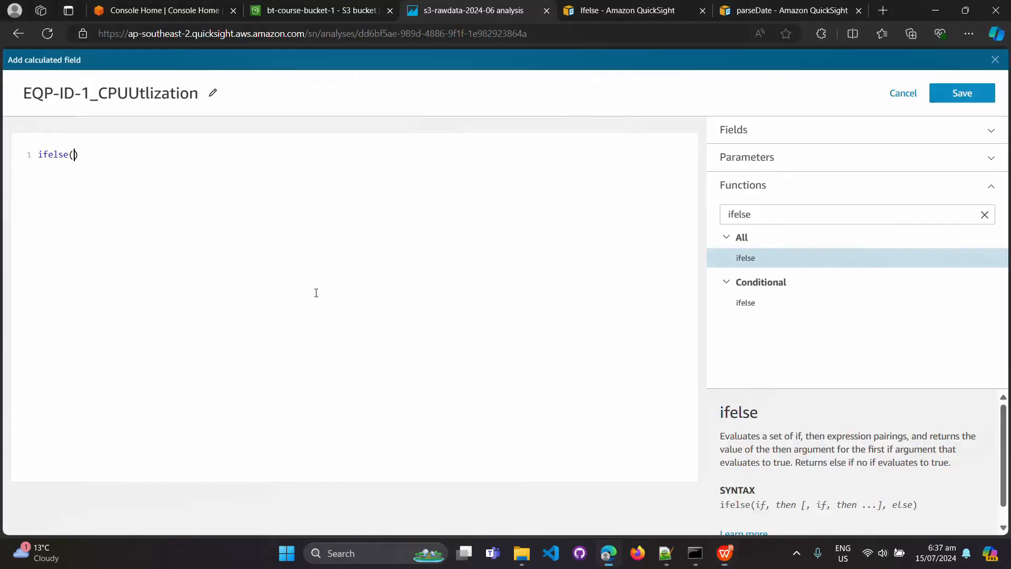
left_click_drag(111, 161, 43, 153)
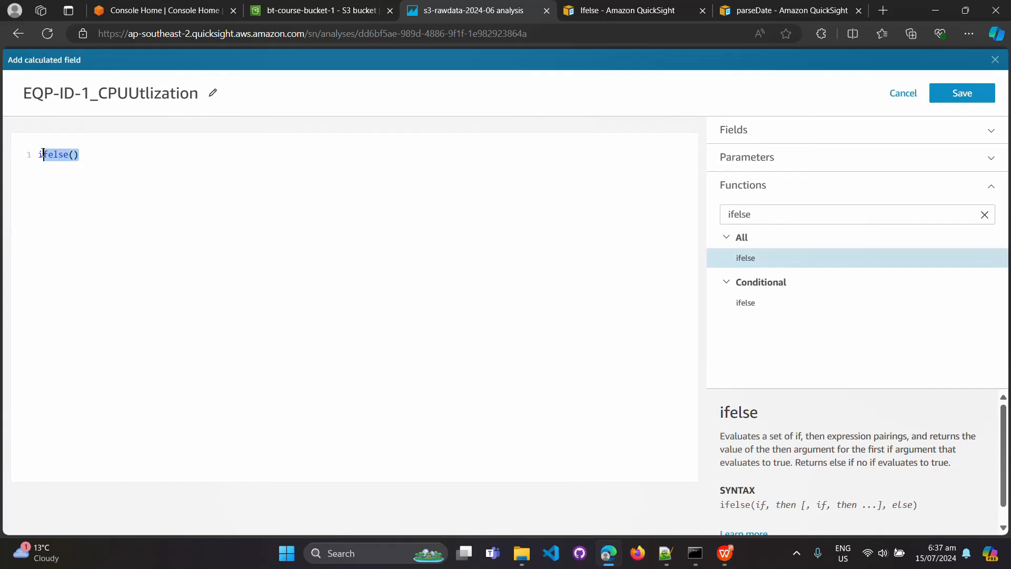
key("ctrl+v")
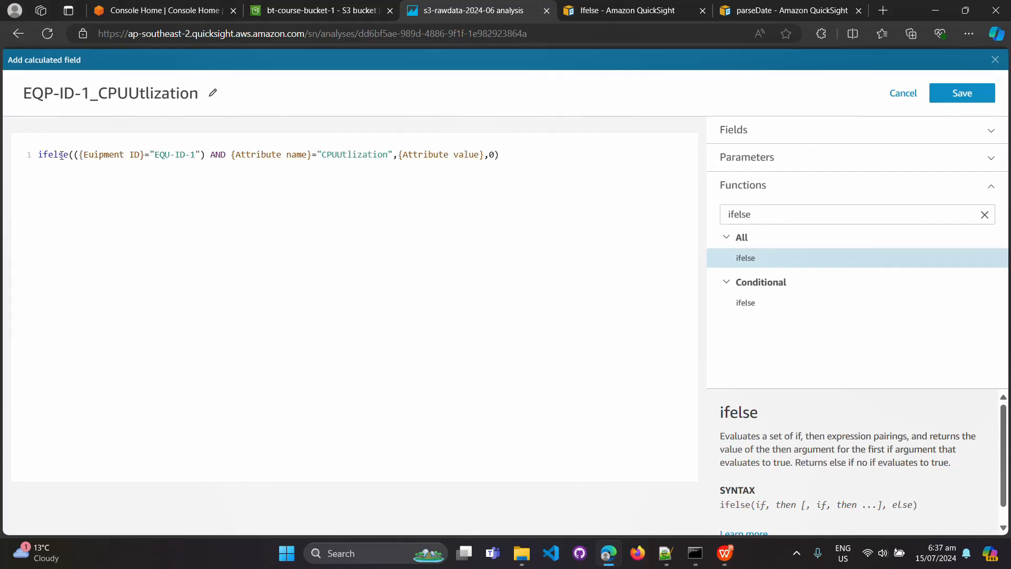
left_click_drag(80, 154, 194, 152)
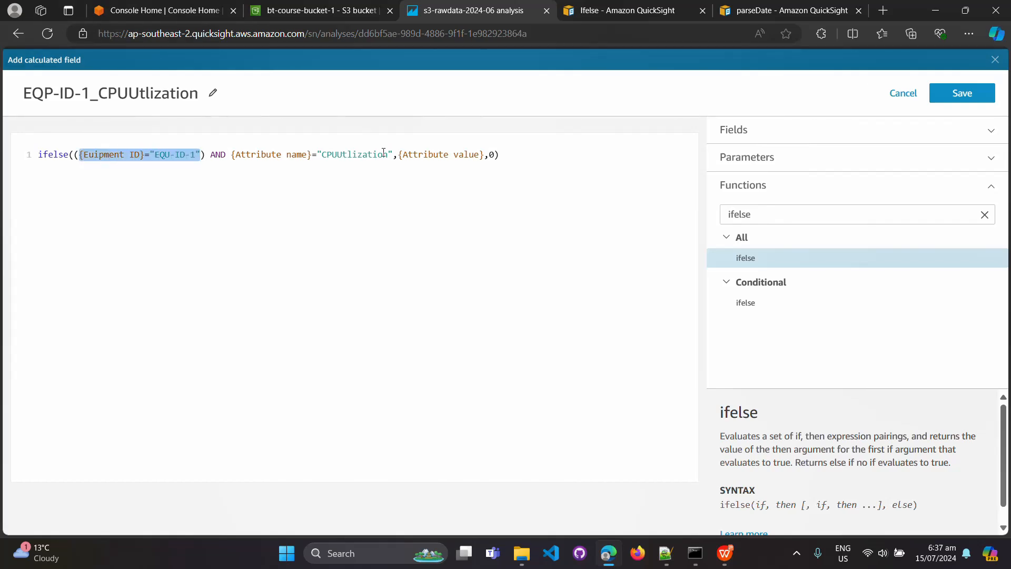
left_click_drag(392, 154, 79, 157)
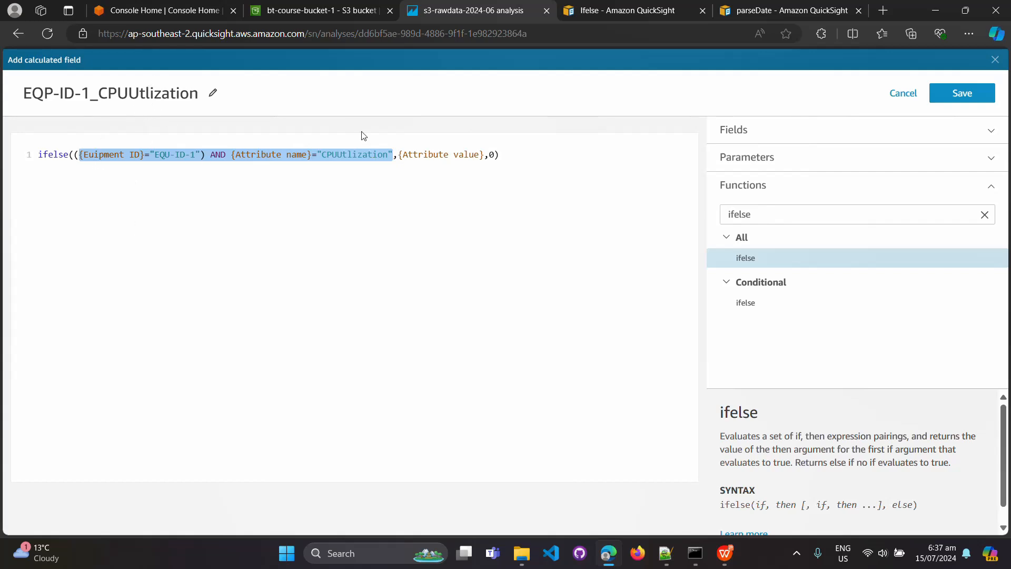
left_click_drag(400, 155, 482, 155)
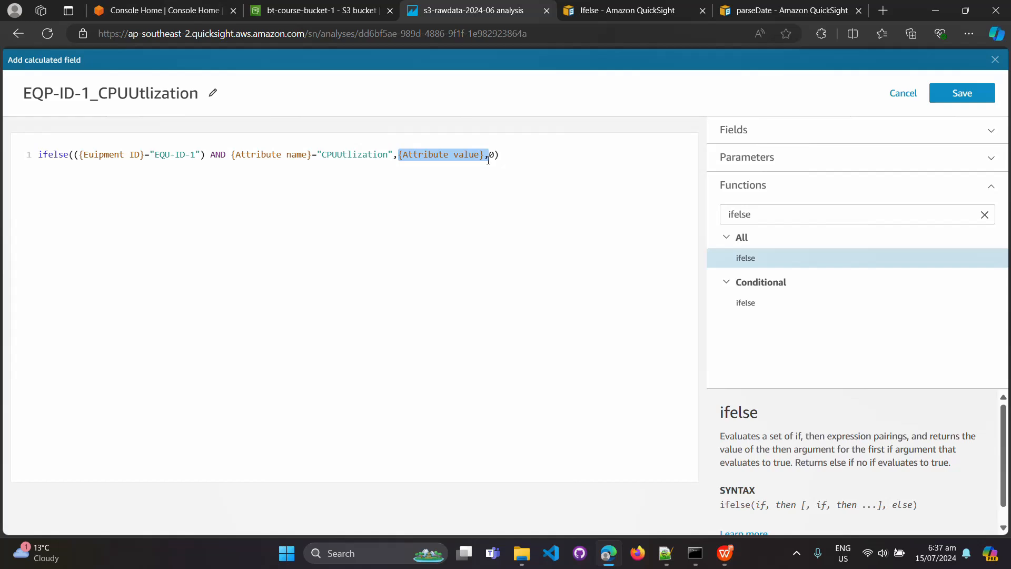
left_click_drag(394, 155, 85, 155)
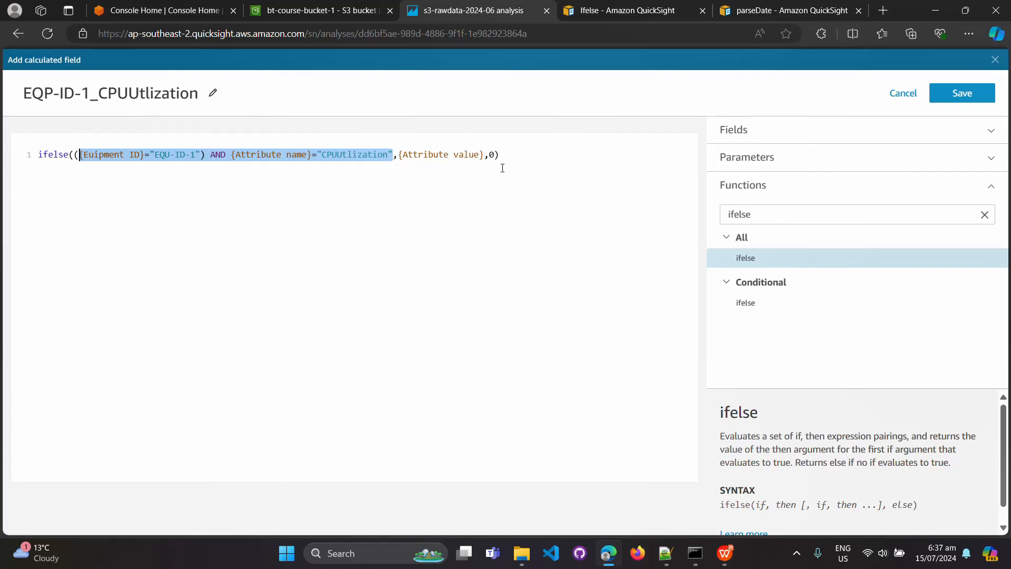
Draft a second ifelse expression below the formula with {Euipment ID}="" AND {Attribute name}, and delete the draft.
left_click(548, 156)
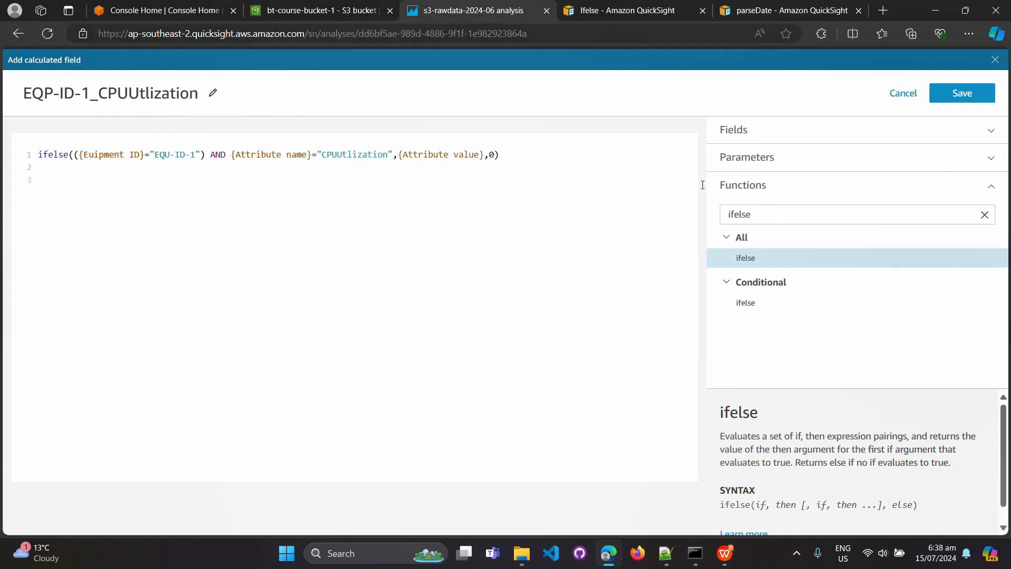
left_click(790, 265)
left_click(791, 137)
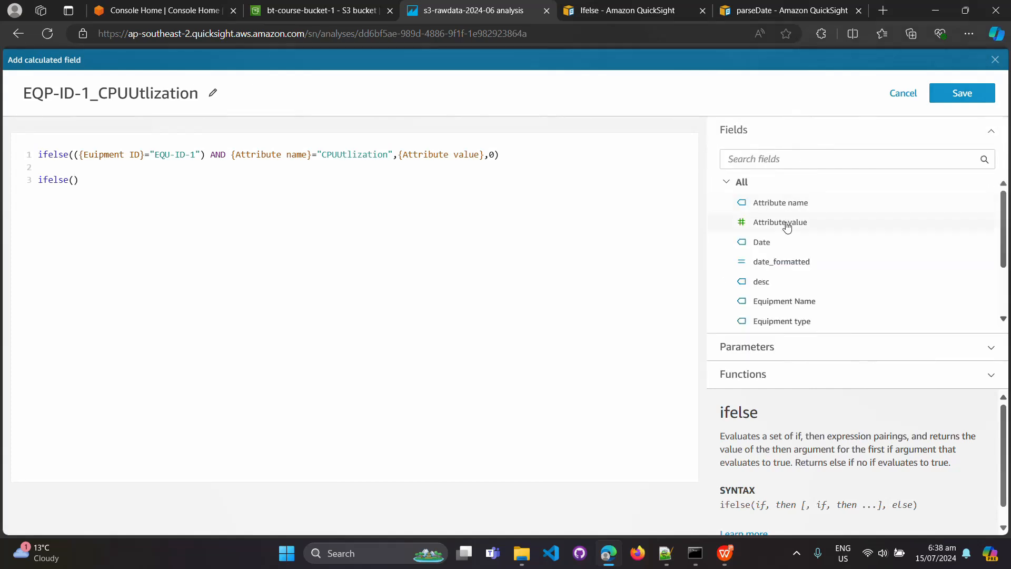
scroll(856, 274, "down", 2)
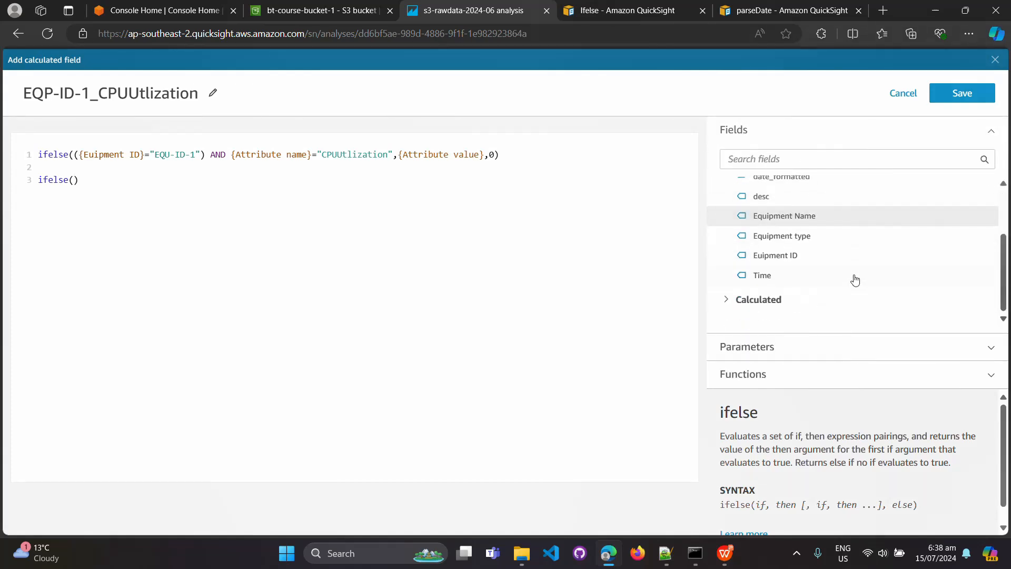
left_click(779, 257)
left_click(779, 257)
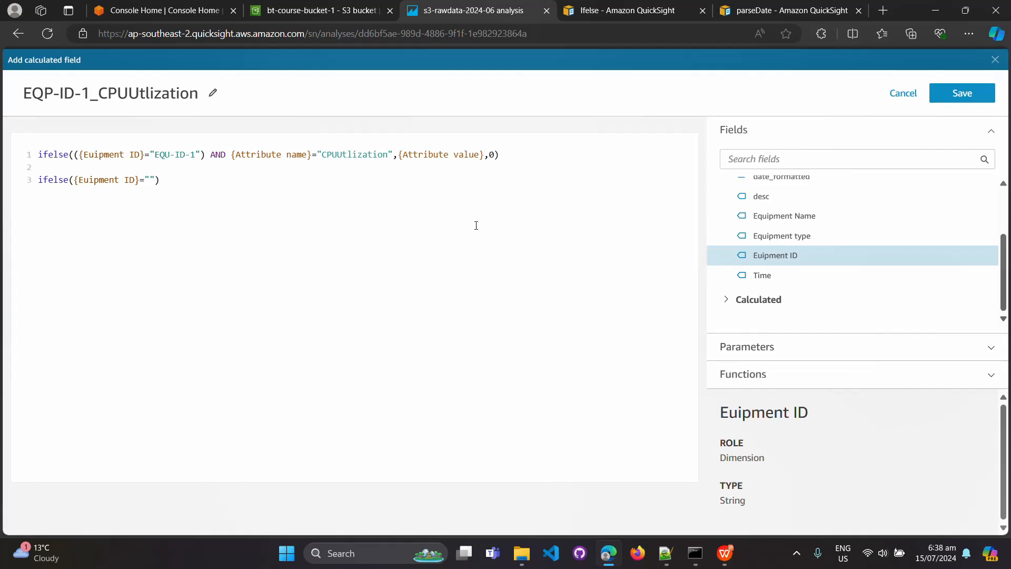
type("AND")
scroll(838, 248, "up", 3)
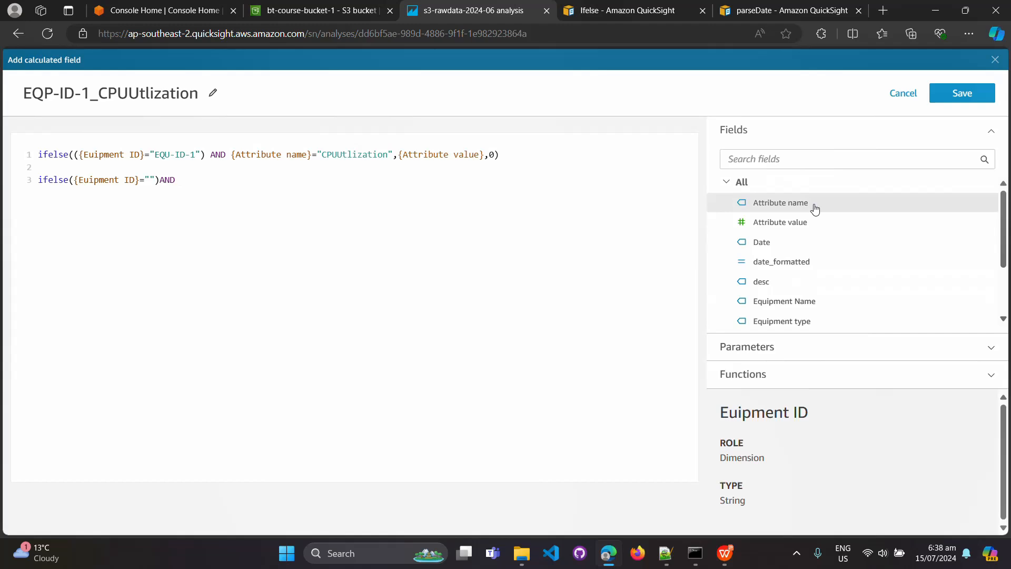
left_click(815, 209)
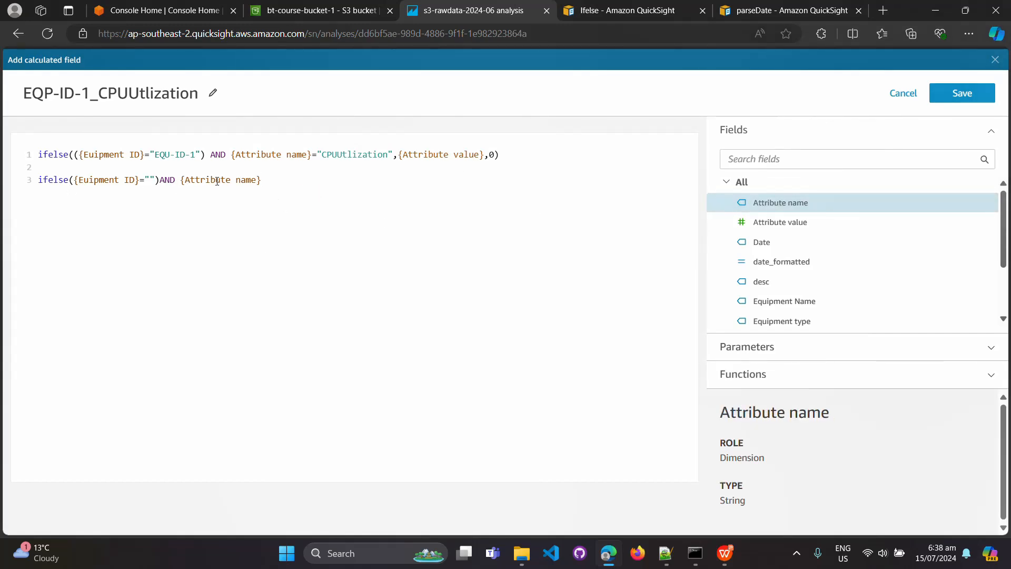
left_click_drag(262, 180, 20, 175)
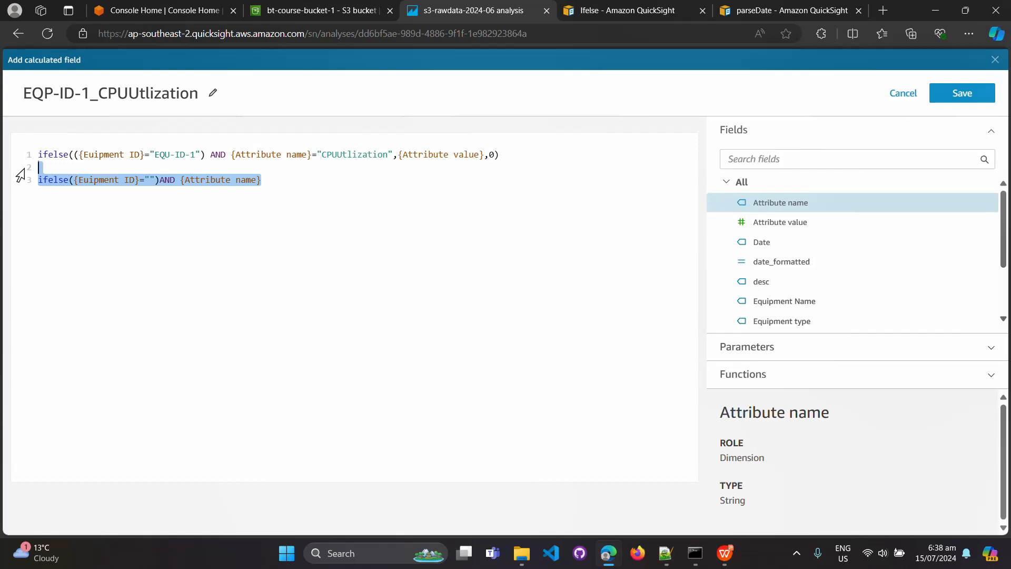
key("BackSpace")
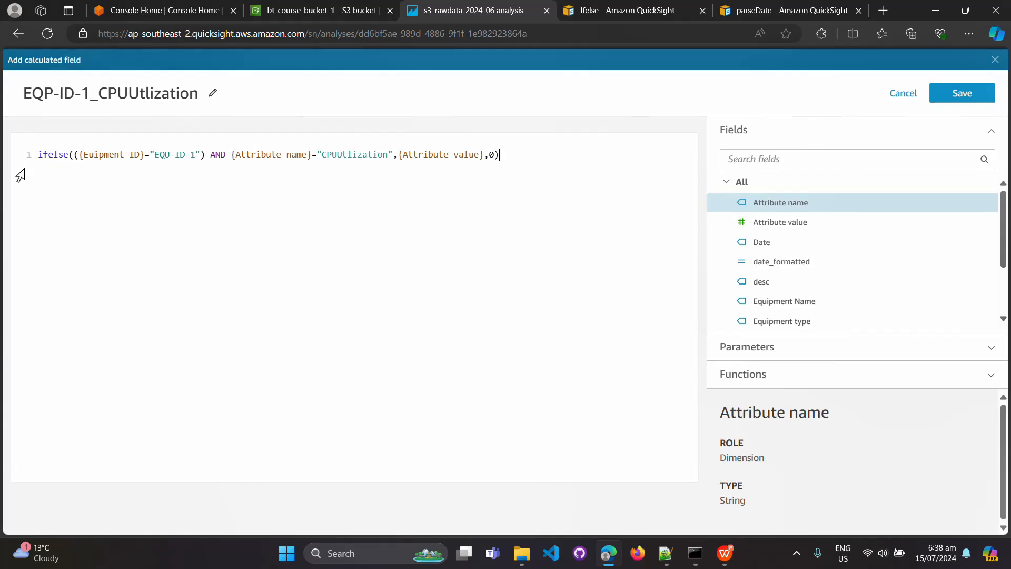
Save the calculated field EQP-ID-1_CPUUtlization and add it to the table visual's values.
left_click(963, 95)
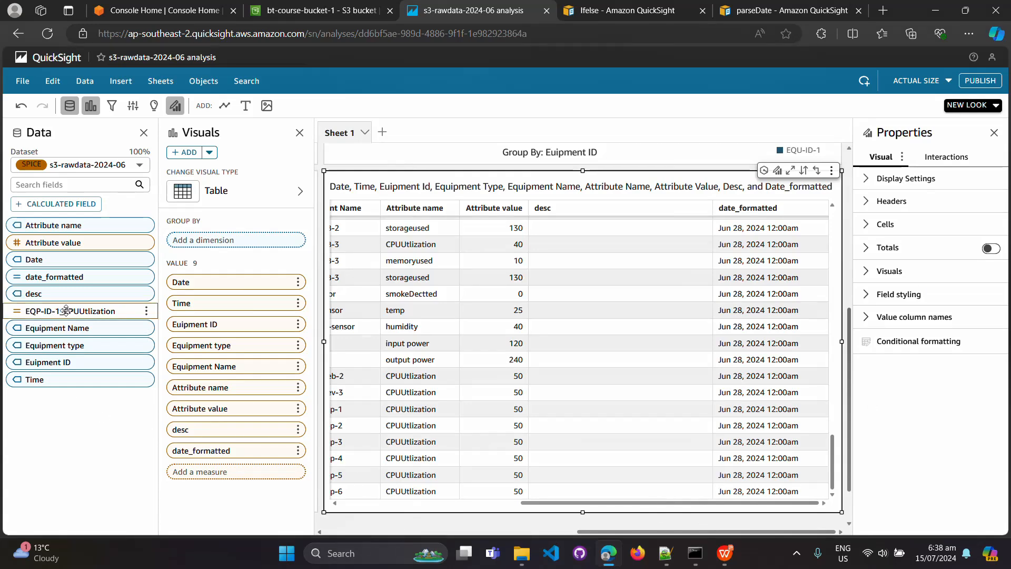
left_click_drag(66, 311, 233, 487)
left_click_drag(94, 315, 236, 475)
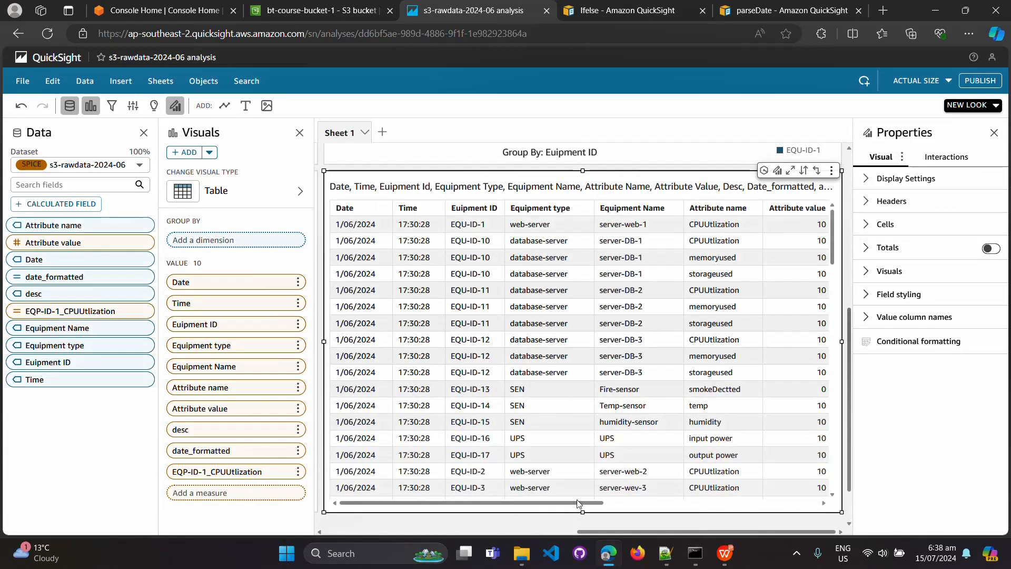
Sort the table by the EQP-ID-1_CPUUtlization column in descending order.
left_click_drag(580, 507, 837, 511)
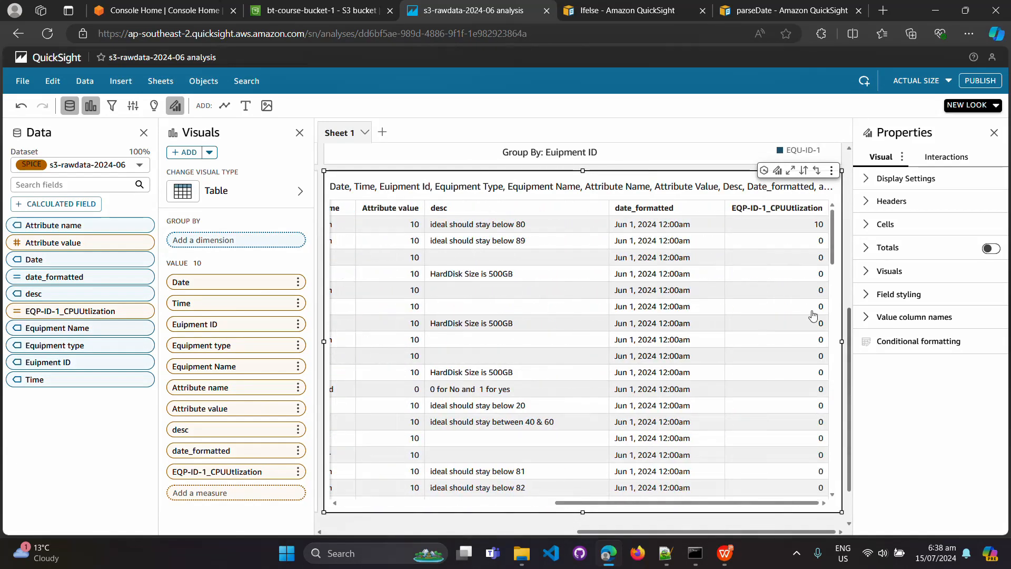
left_click(793, 210)
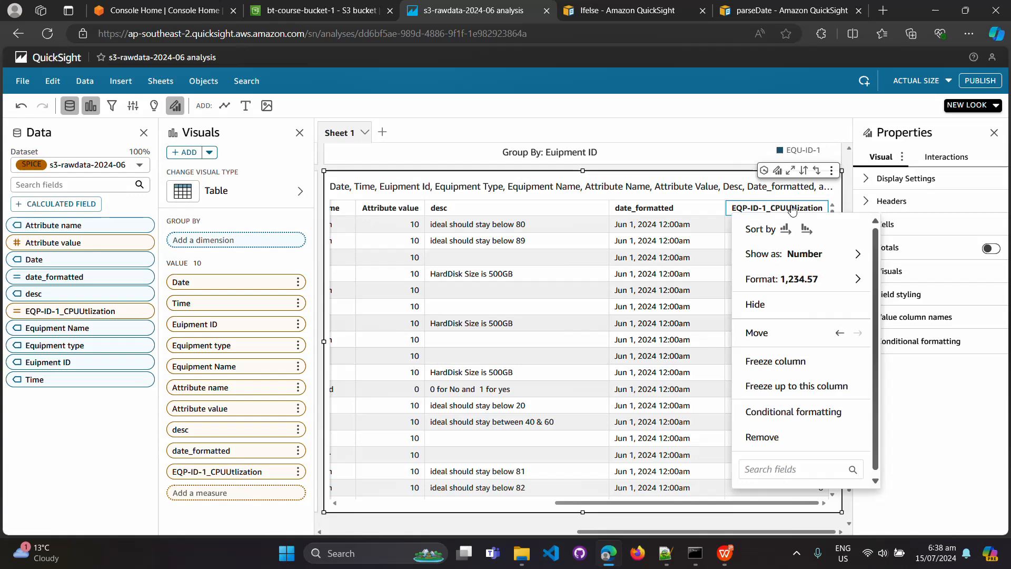
left_click(806, 232)
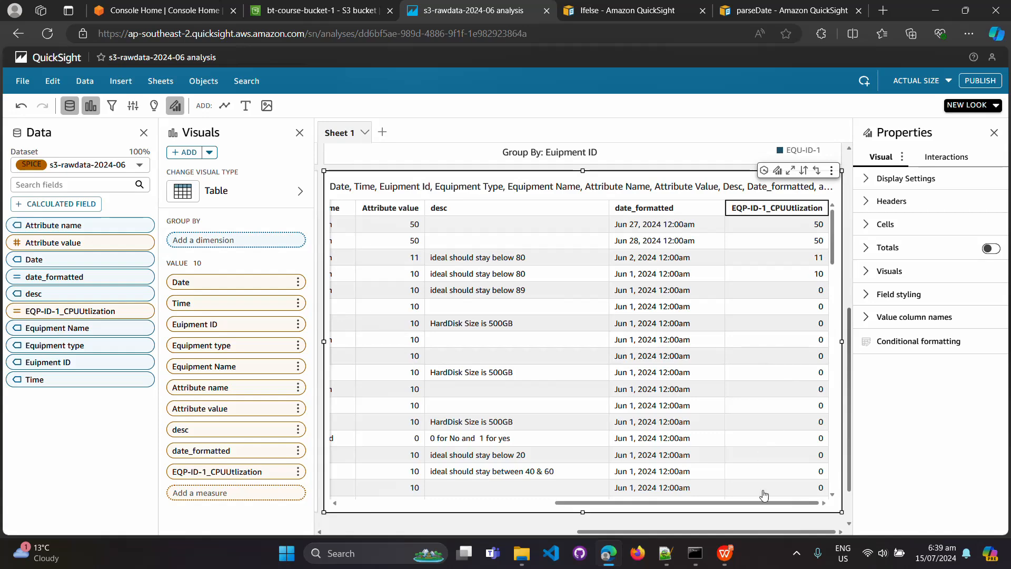
Check the sorted table's columns and read the Line chart Visuals item on the QuickSight crash course slide in WPS Office.
left_click_drag(762, 503, 547, 503)
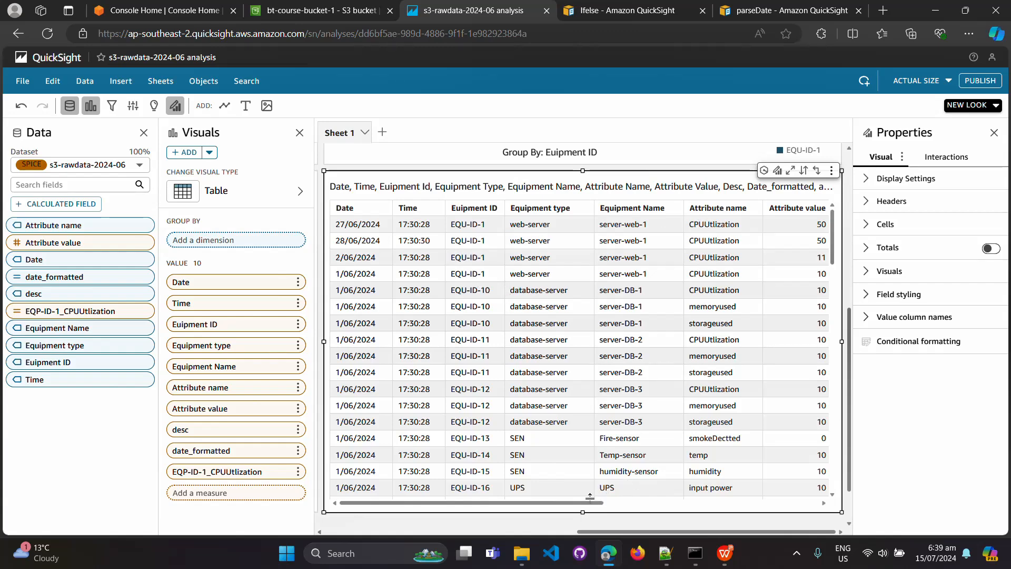
left_click_drag(592, 505, 802, 505)
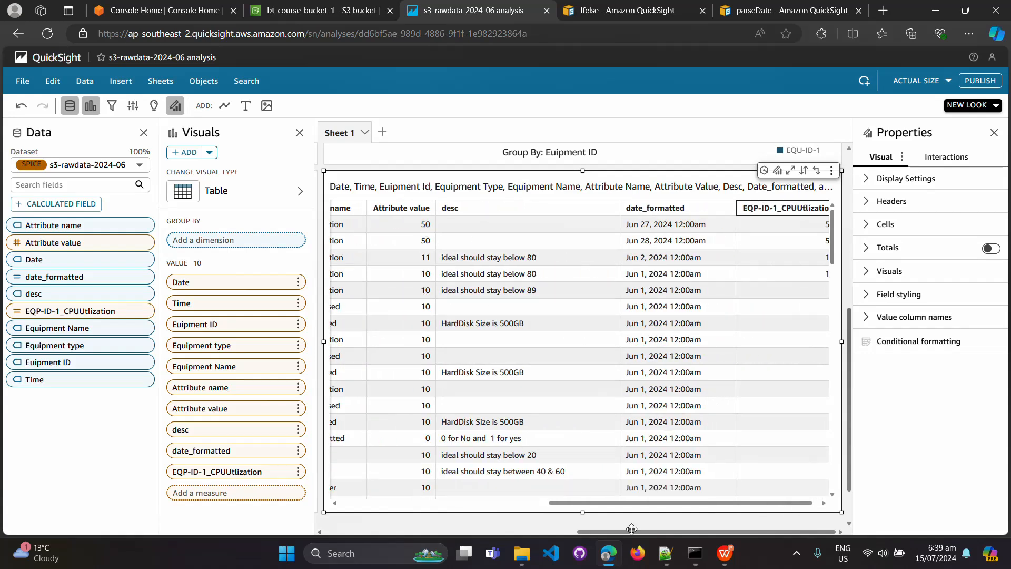
left_click_drag(652, 504, 660, 504)
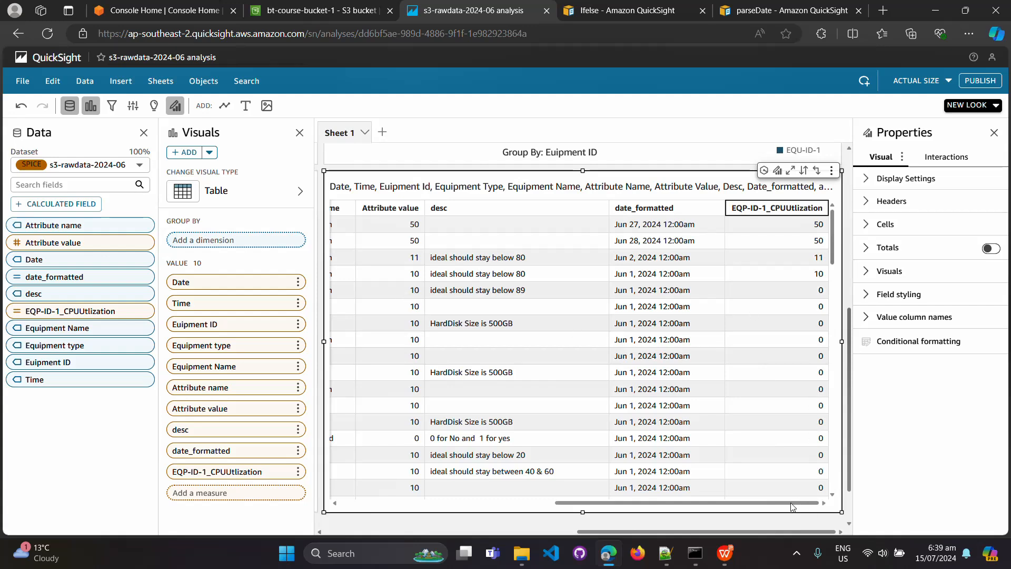
left_click(728, 559)
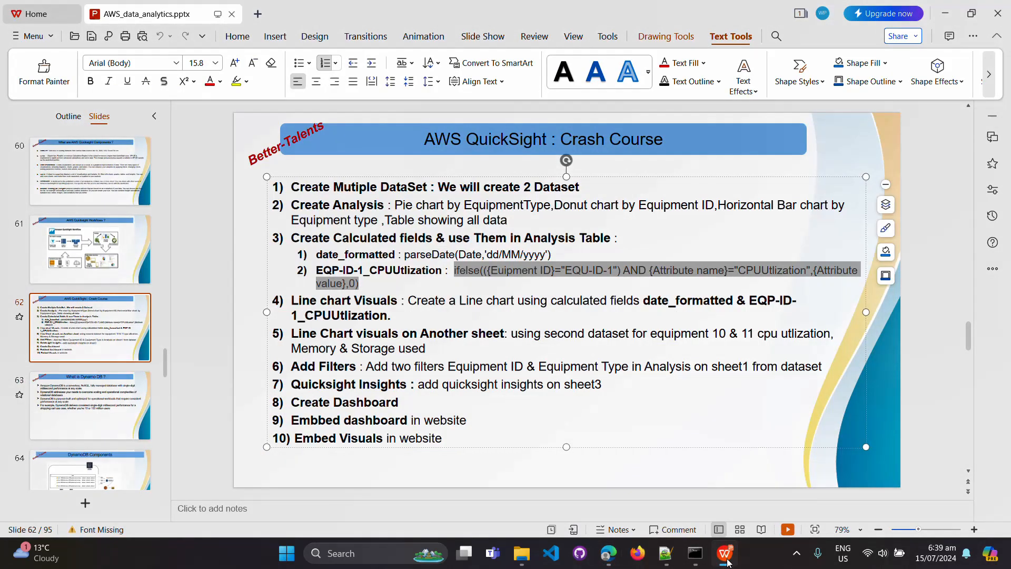
left_click(407, 316)
left_click(287, 303)
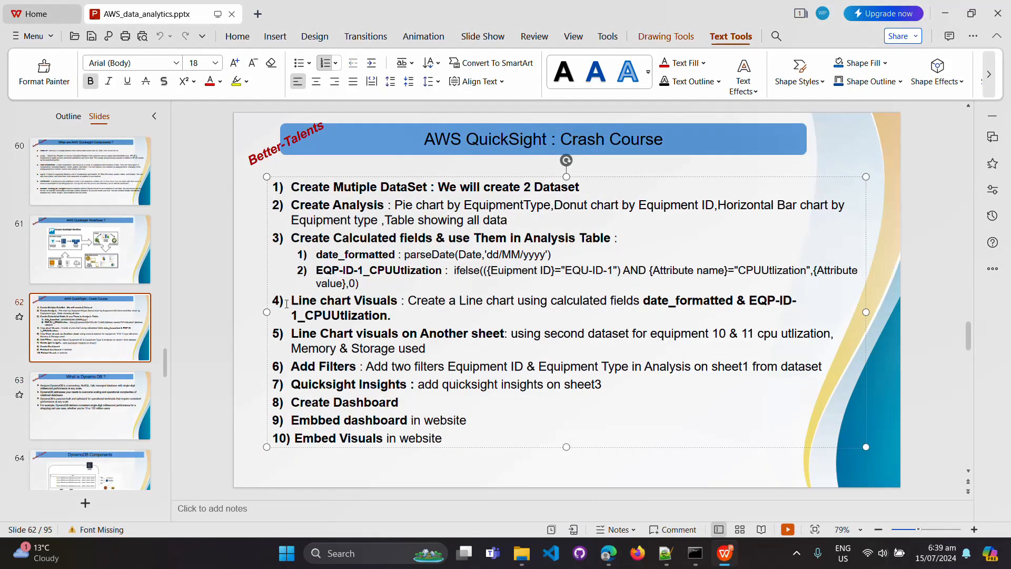
left_click_drag(286, 304, 655, 306)
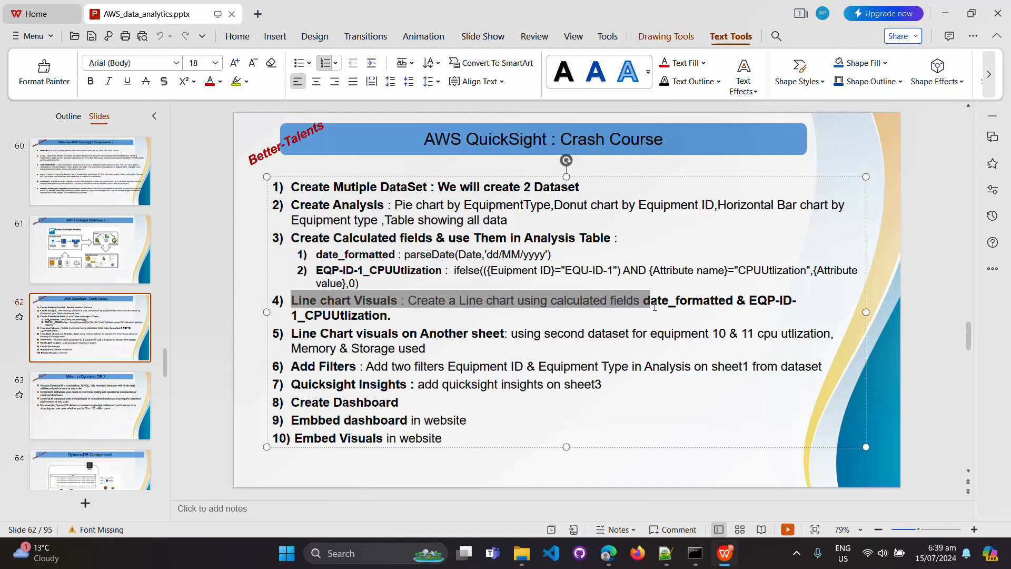
left_click(391, 255)
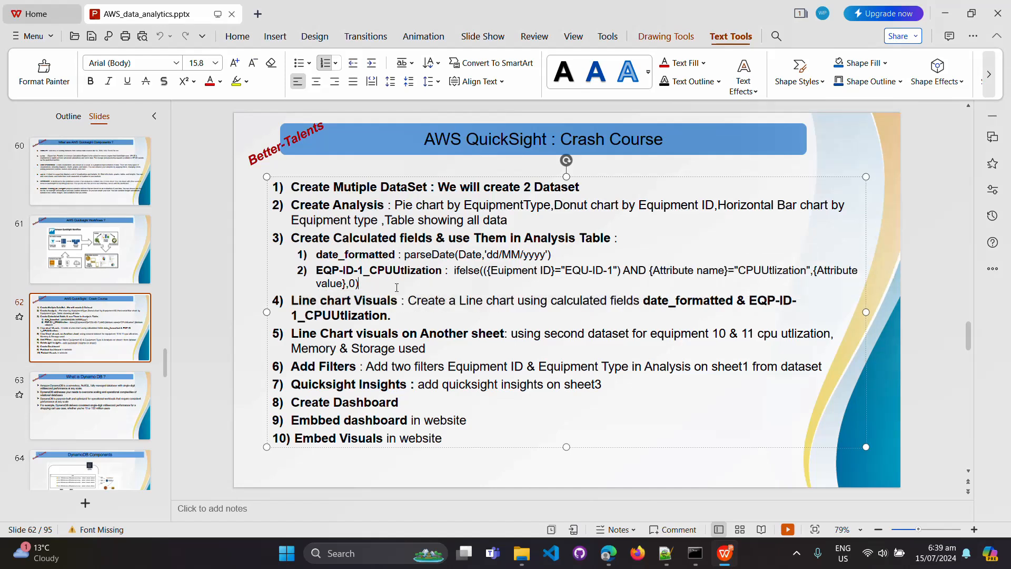
left_click_drag(398, 313, 316, 270)
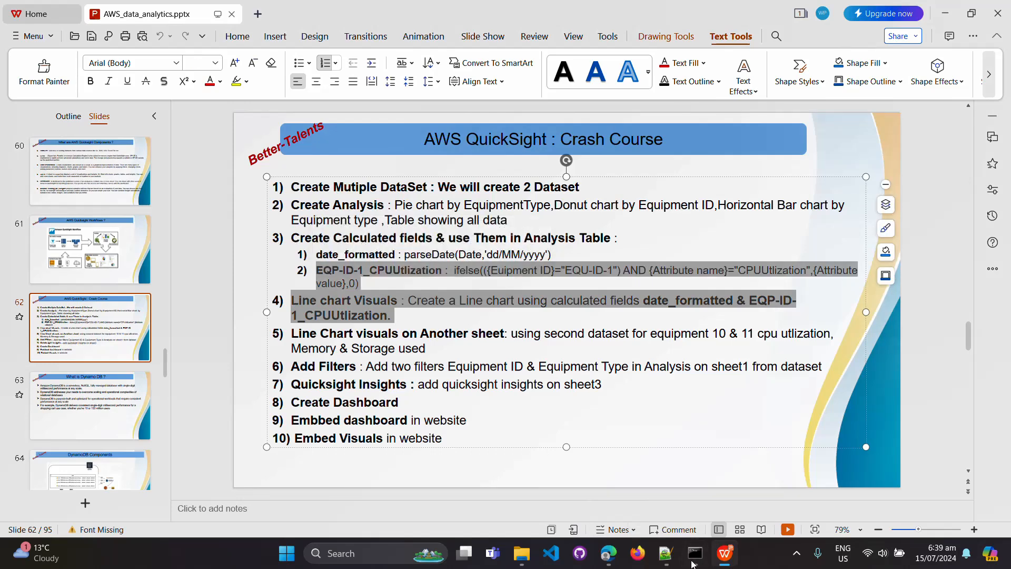
Switch back to QuickSight in the browser and add a line chart visual to Sheet 1.
left_click(609, 554)
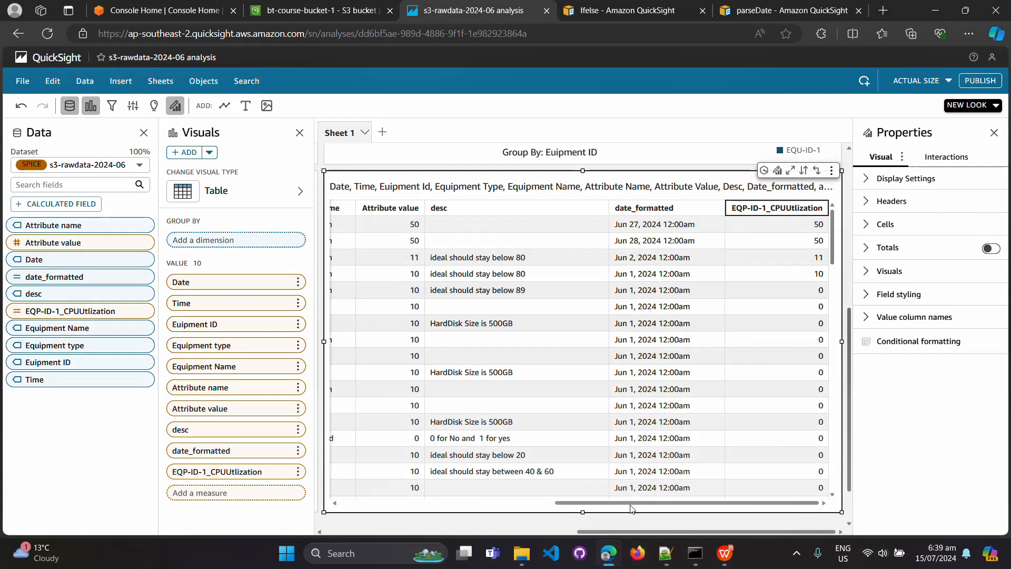
left_click_drag(560, 508, 361, 508)
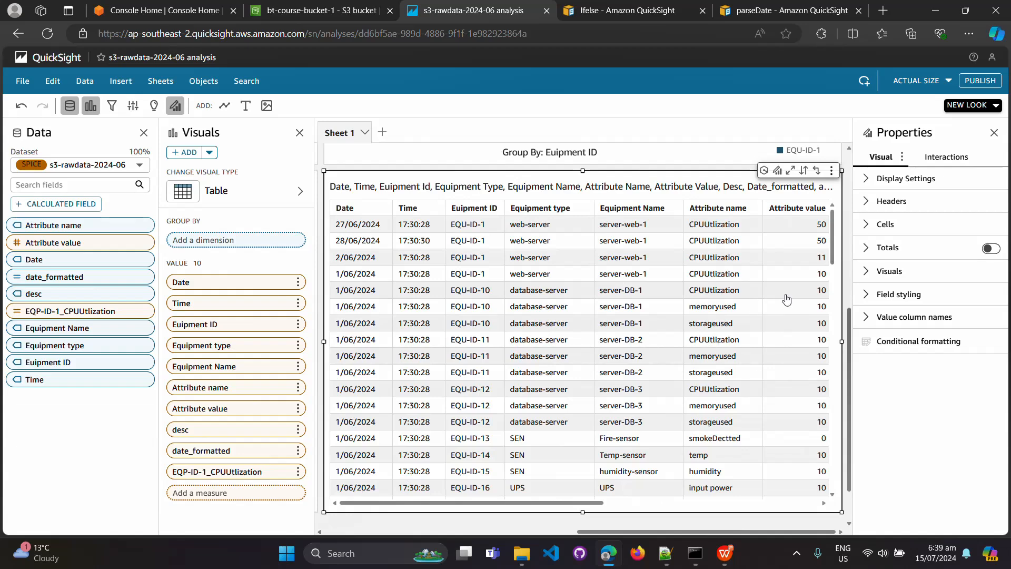
left_click_drag(615, 531, 361, 531)
scroll(659, 358, "down", 1)
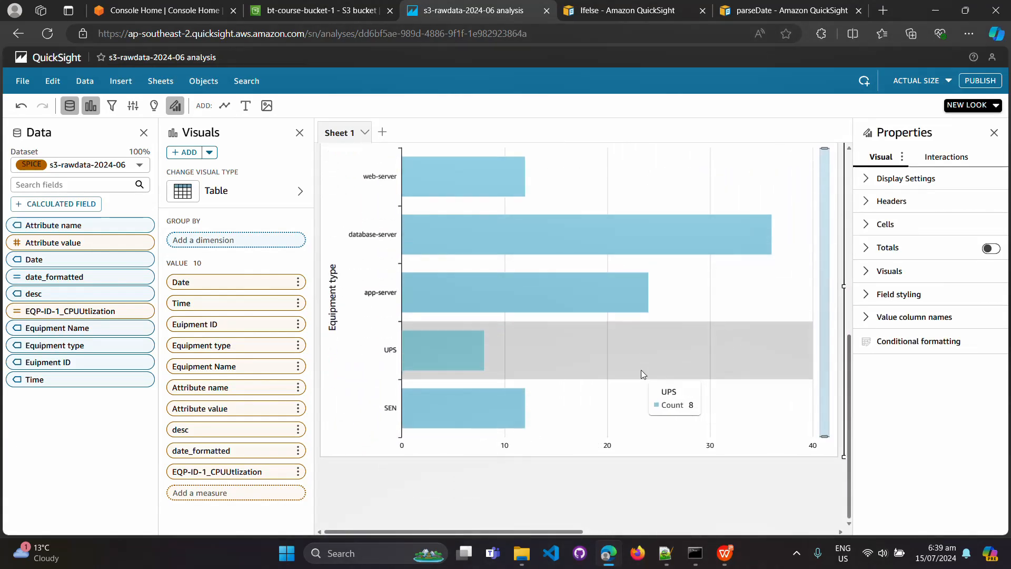
left_click(399, 478)
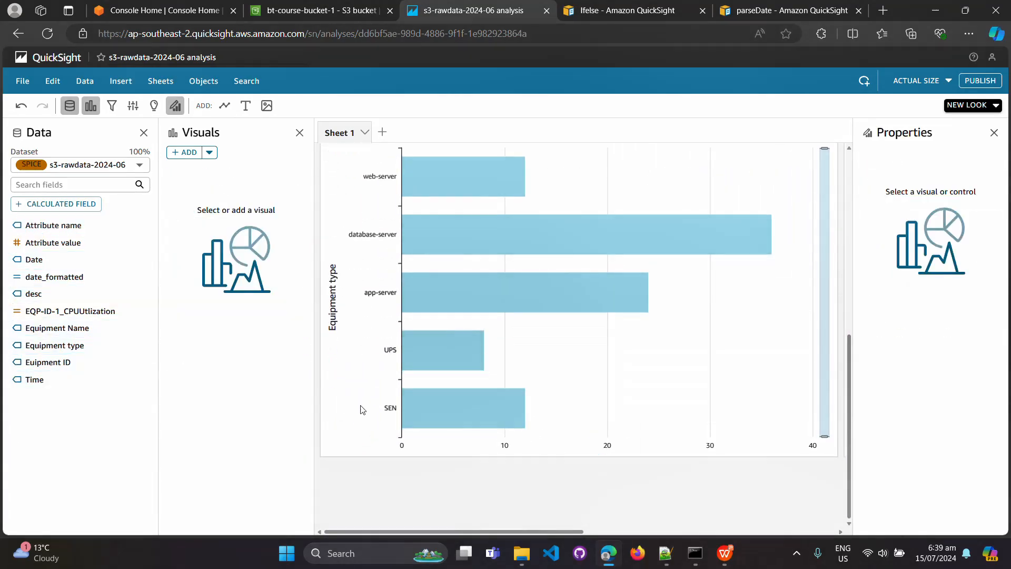
left_click(210, 152)
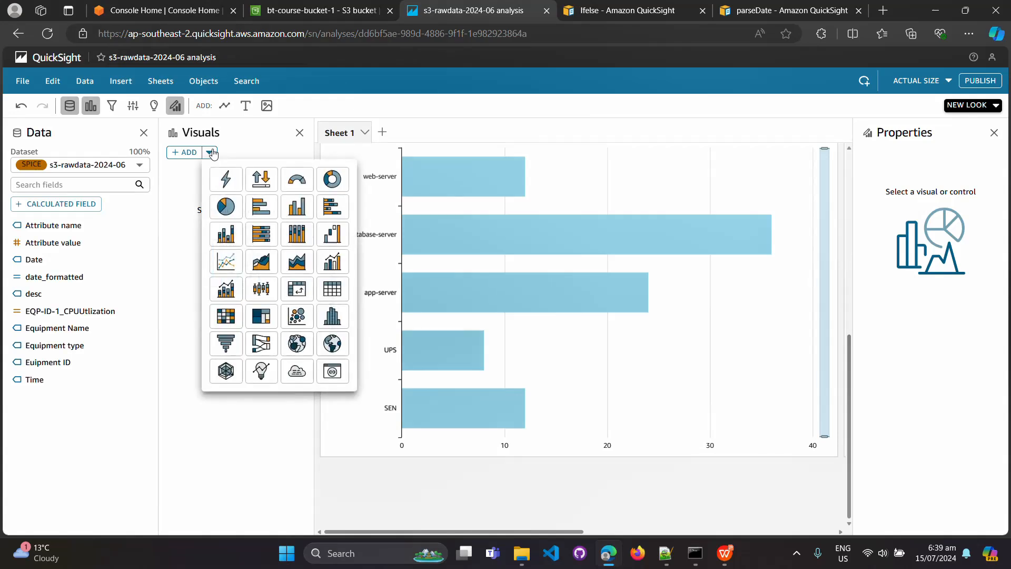
left_click(226, 262)
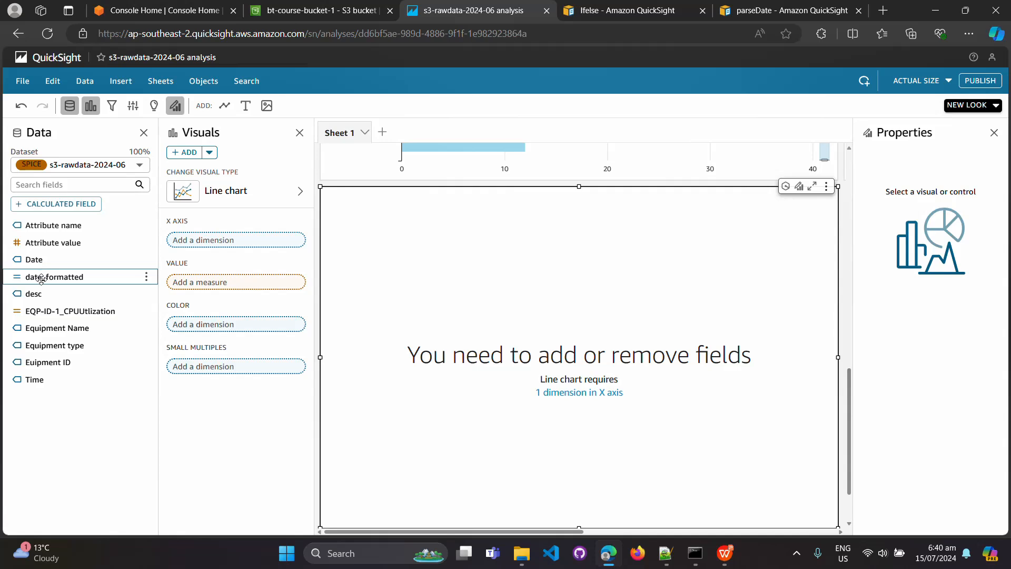
Assign date_formatted to the line chart's X axis and EQP-ID-1_CPUUtlization to its value.
left_click_drag(40, 271, 226, 240)
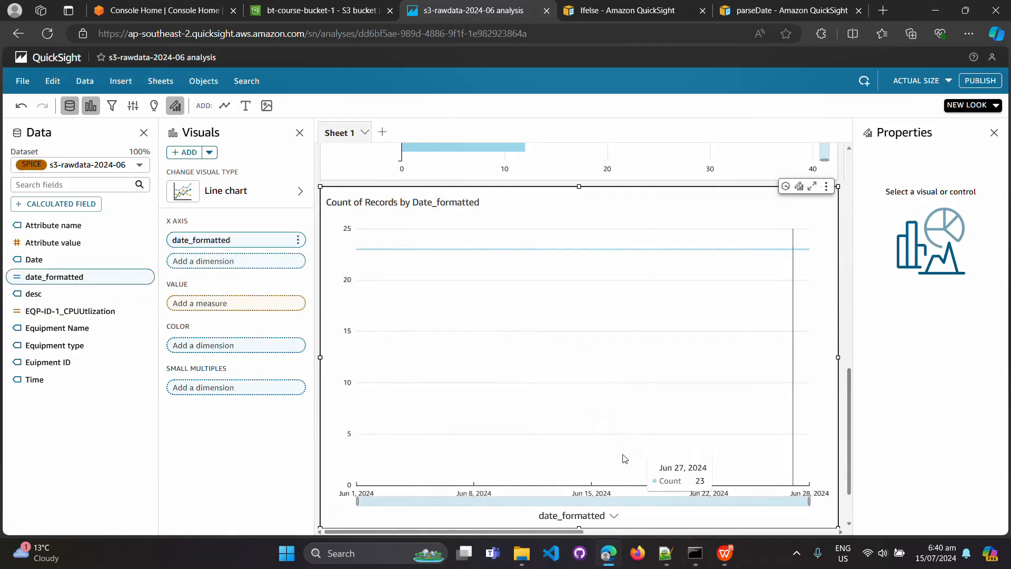
left_click_drag(70, 314, 242, 313)
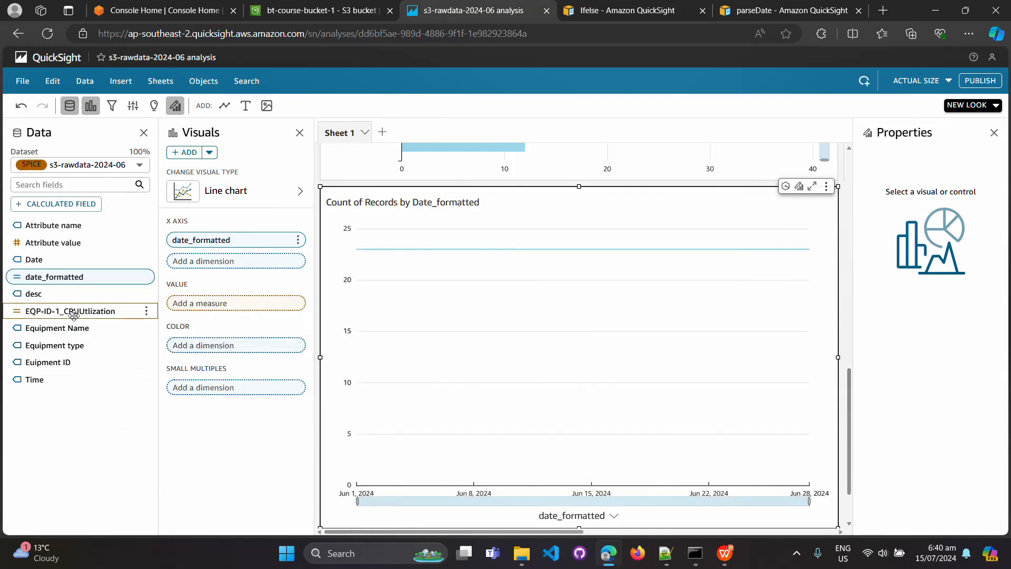
left_click_drag(79, 312, 220, 308)
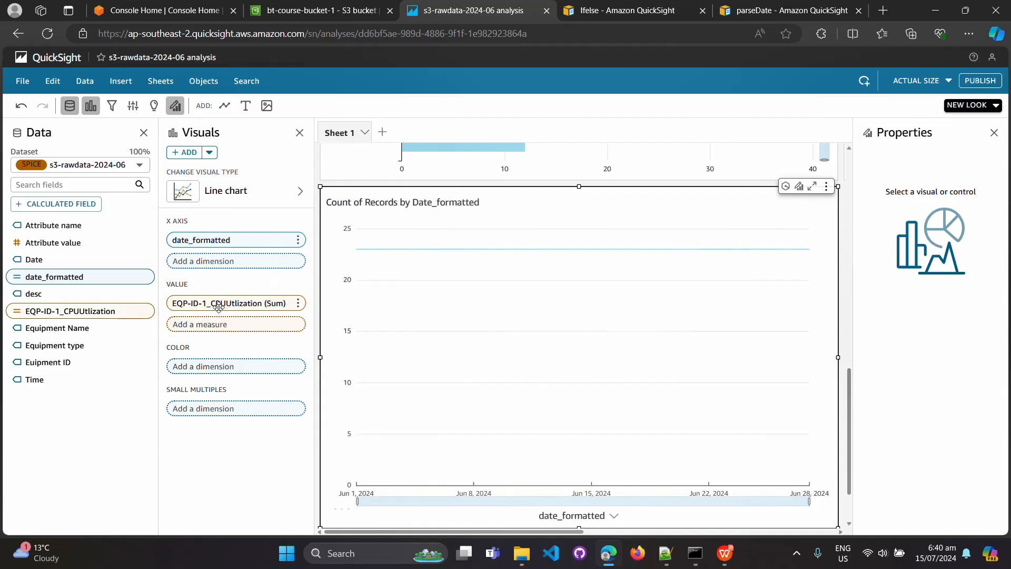
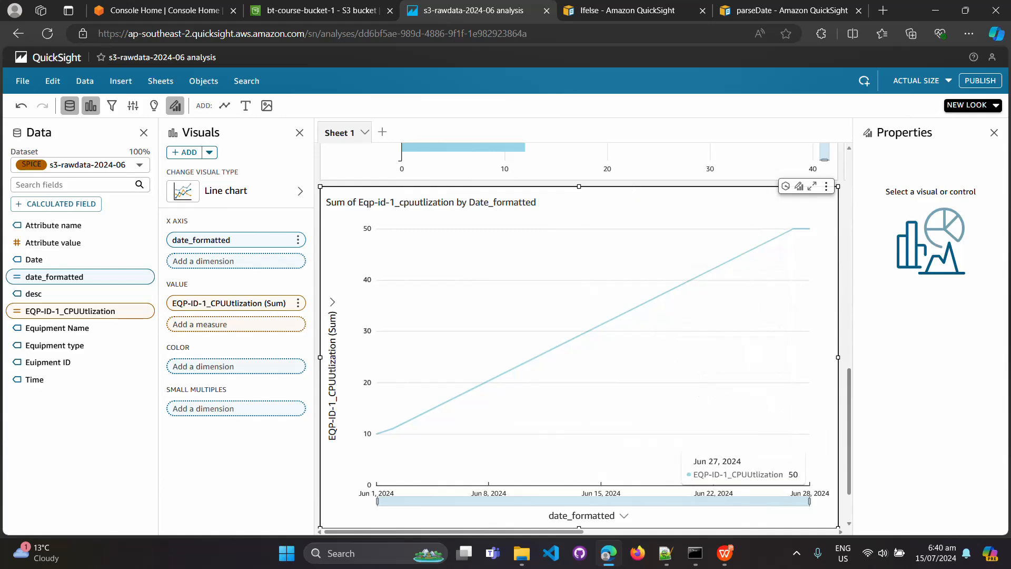
Switch to the crash course slide in WPS Office and read which dataset and metrics the Line Chart visuals on Another sheet item requires.
left_click(723, 560)
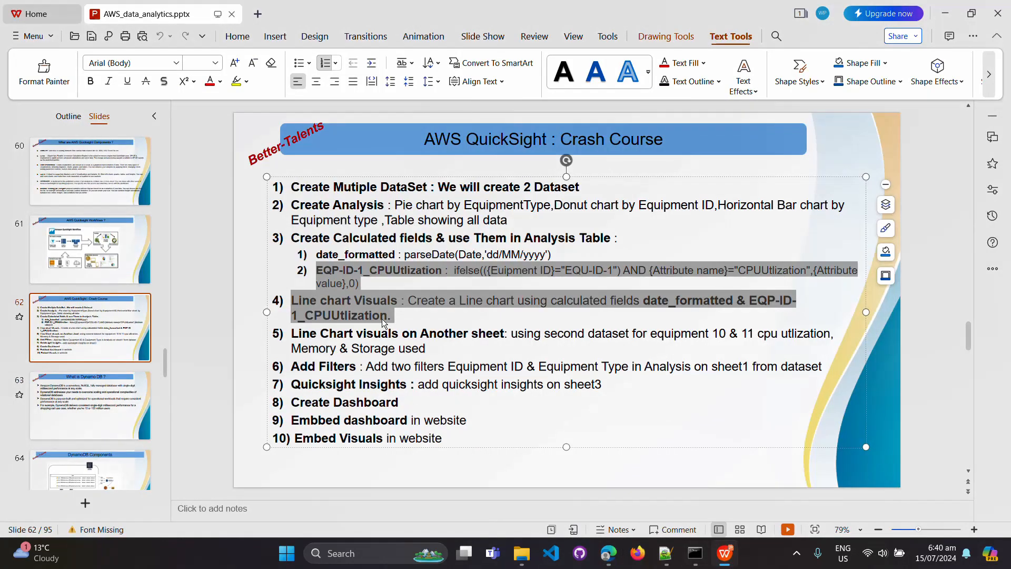
left_click(402, 317)
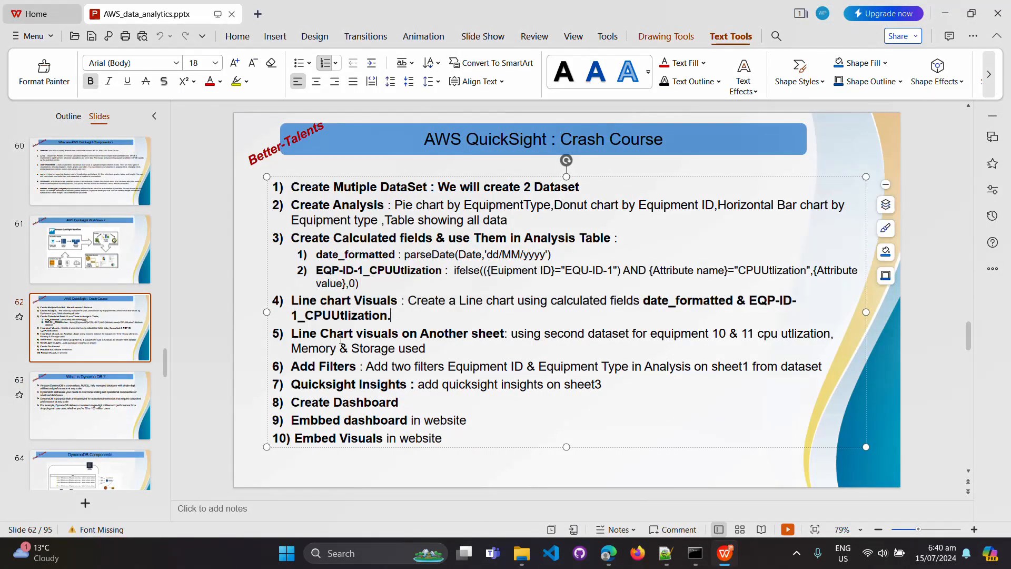
left_click_drag(410, 334, 617, 336)
left_click(514, 334)
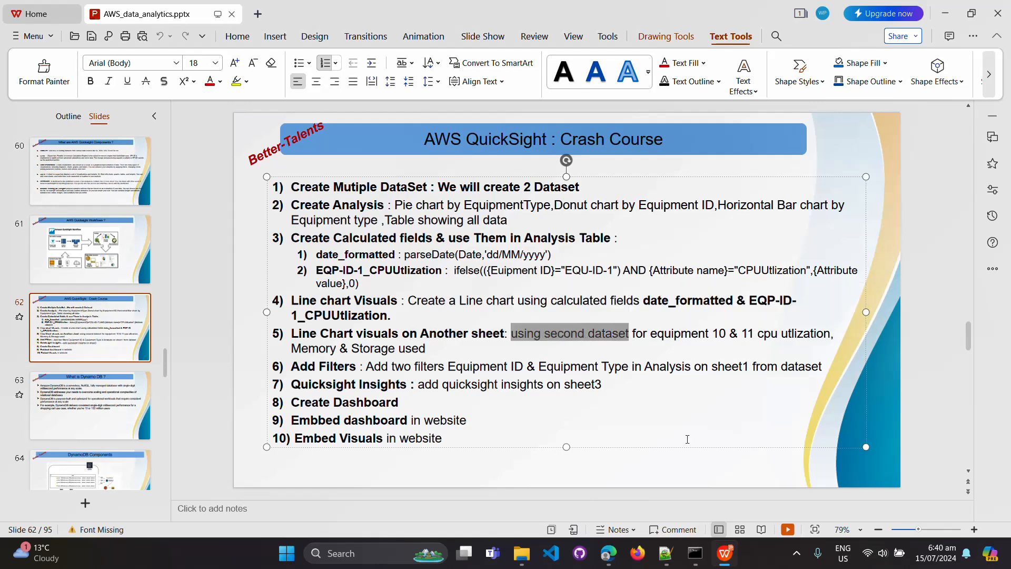
Switch back to QuickSight in the browser and add the transform_data dataset to the analysis.
left_click(730, 551)
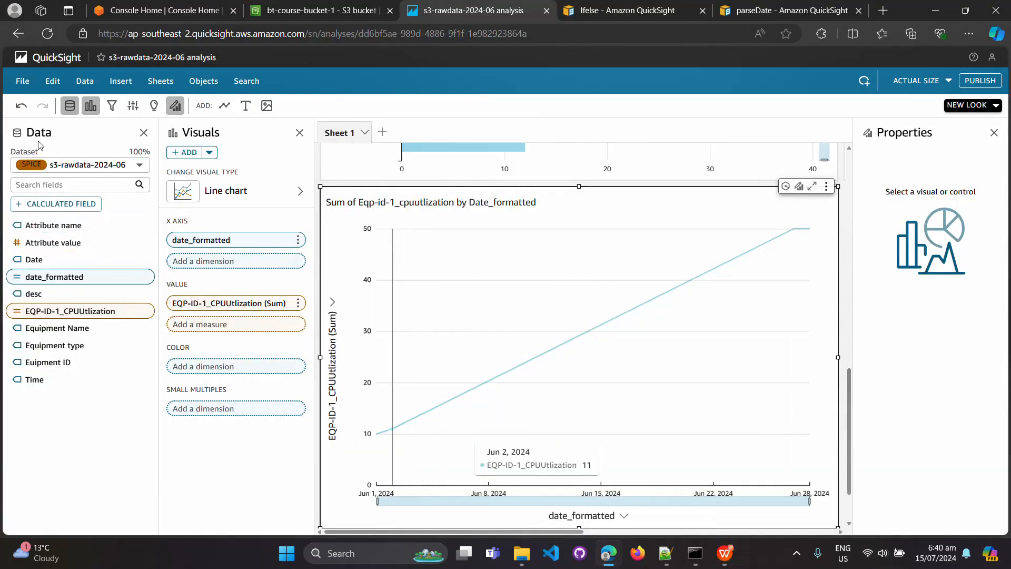
left_click(139, 167)
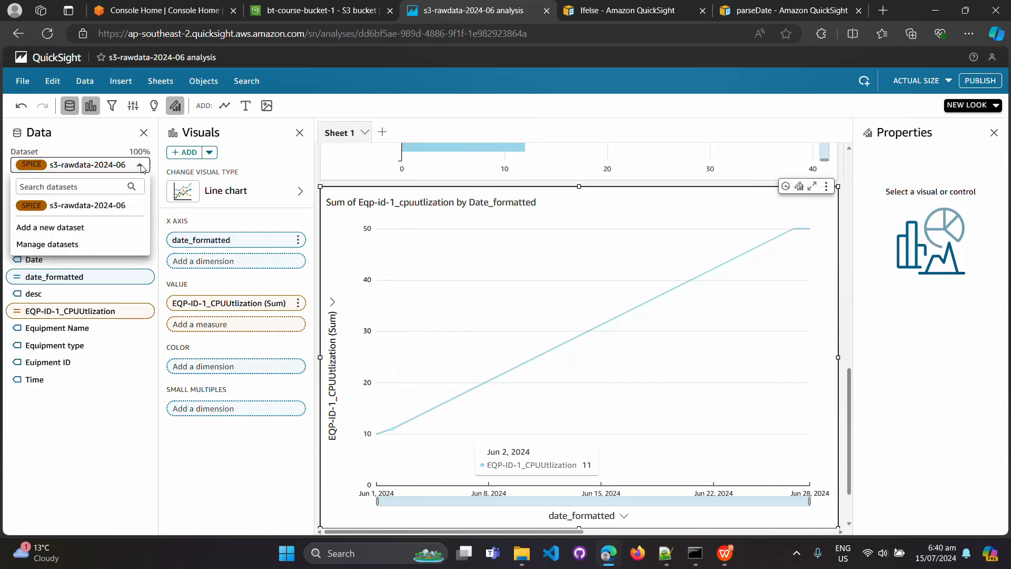
left_click(67, 229)
left_click(344, 167)
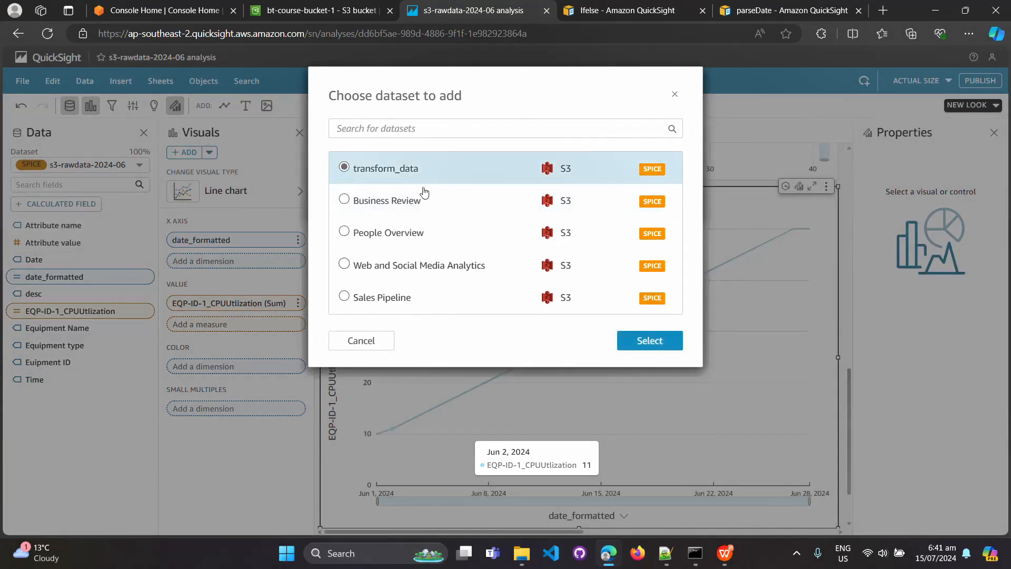
left_click(654, 342)
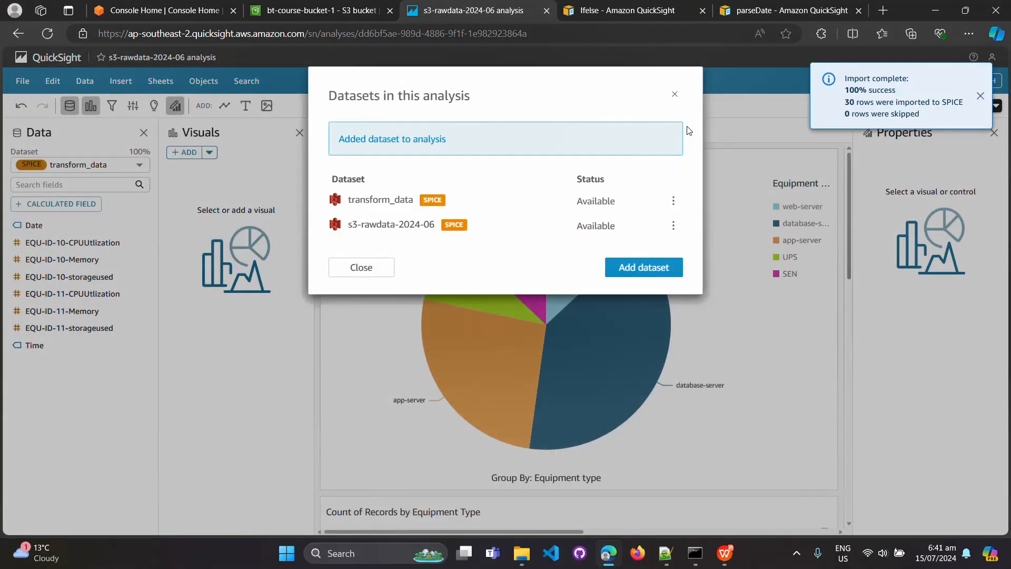
left_click(675, 95)
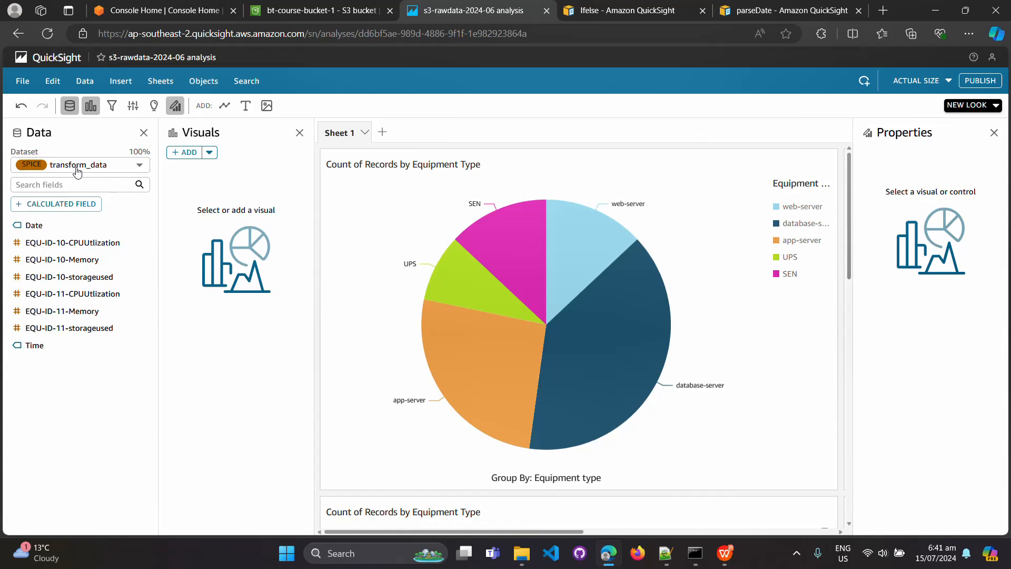
Recheck the heading of the slide's fifth item in WPS Office and return to the QuickSight analysis.
left_click(727, 556)
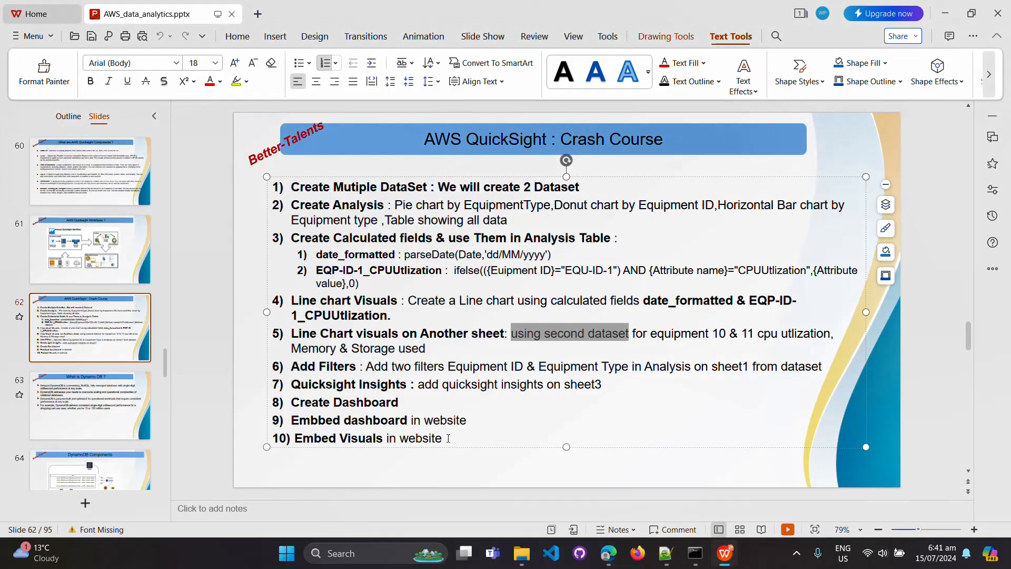
left_click_drag(293, 331, 504, 335)
key("alt+Tab")
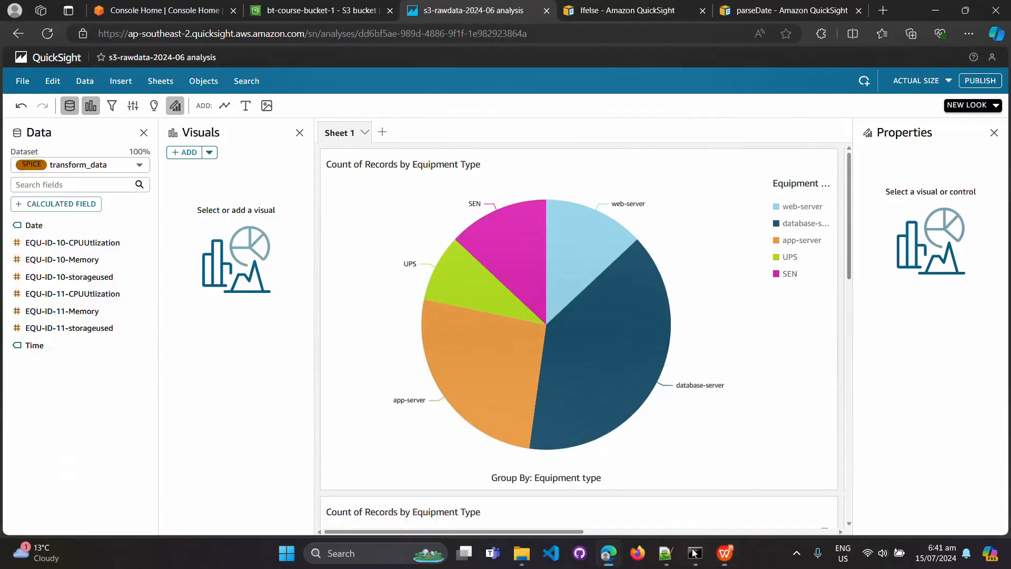
Add a second sheet to the analysis and set its empty visual to a line chart.
left_click(382, 133)
left_click(657, 396)
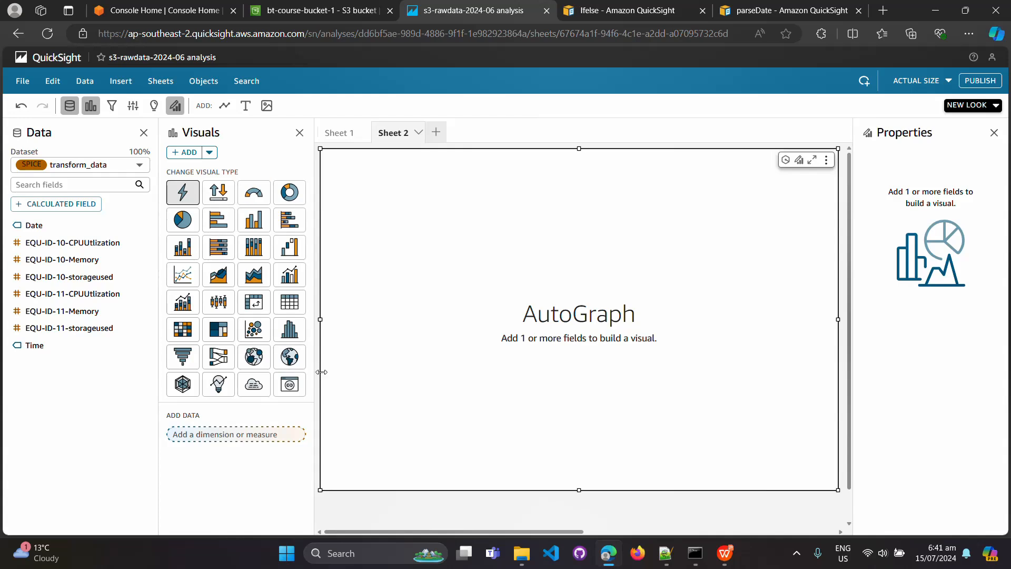
mouse_move(719, 557)
left_click(185, 275)
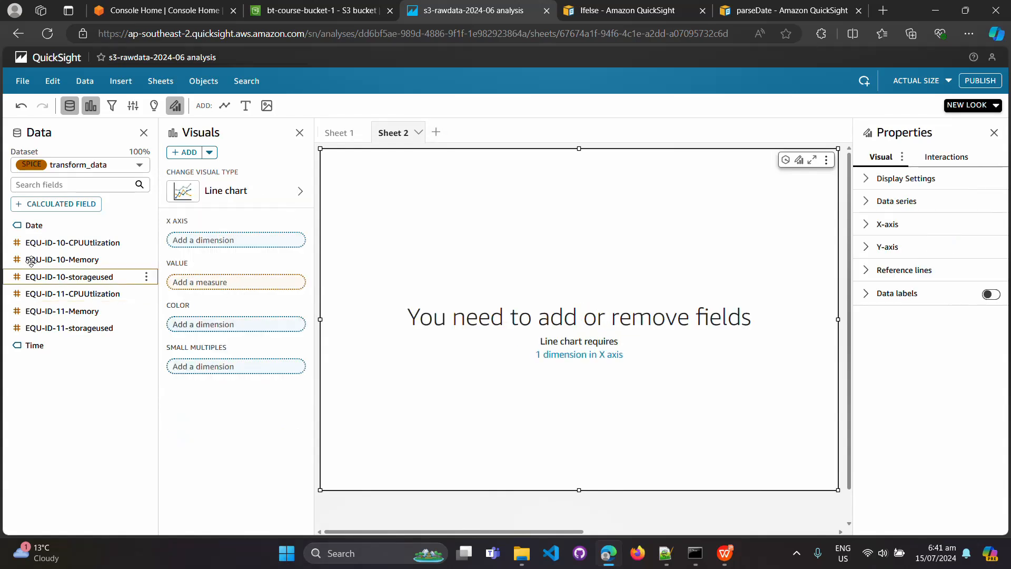
Assign Date to the line chart's X axis and add EQU-ID-10-CPUUtlization, EQU-ID-10-Memory and EQU-ID-10-storageused as values.
left_click_drag(36, 226, 215, 247)
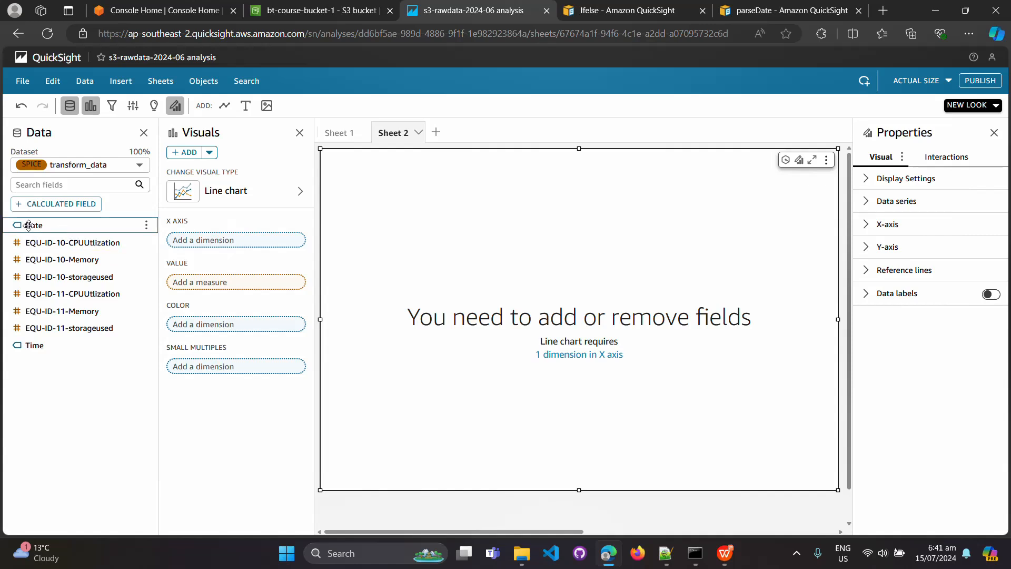
left_click_drag(33, 226, 221, 245)
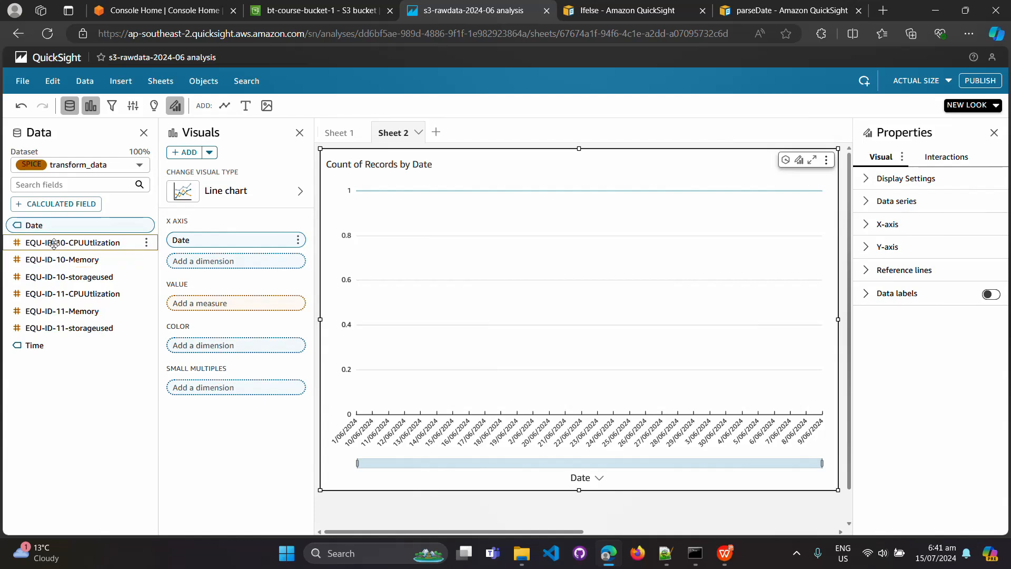
left_click_drag(55, 242, 238, 304)
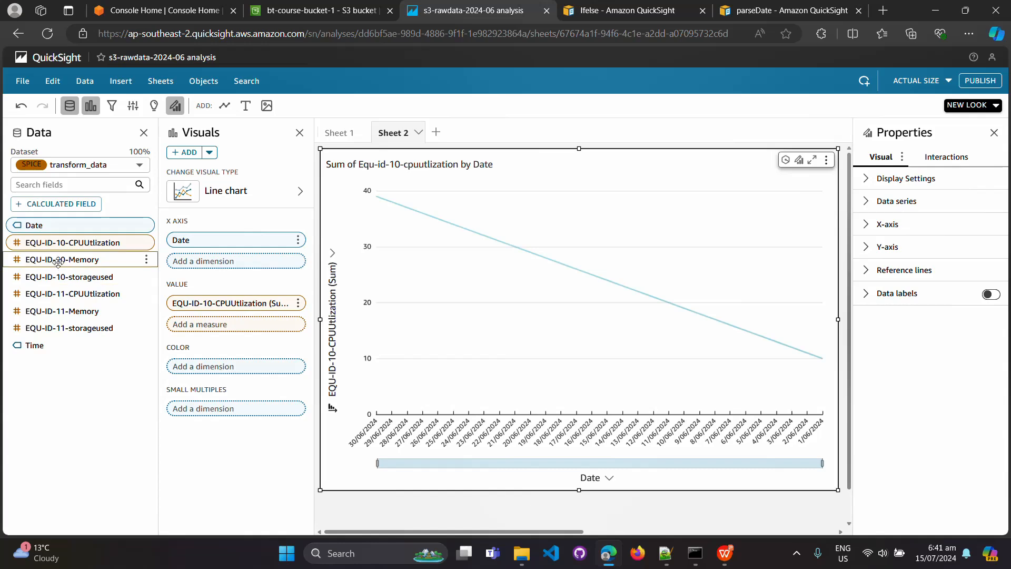
left_click_drag(59, 260, 219, 330)
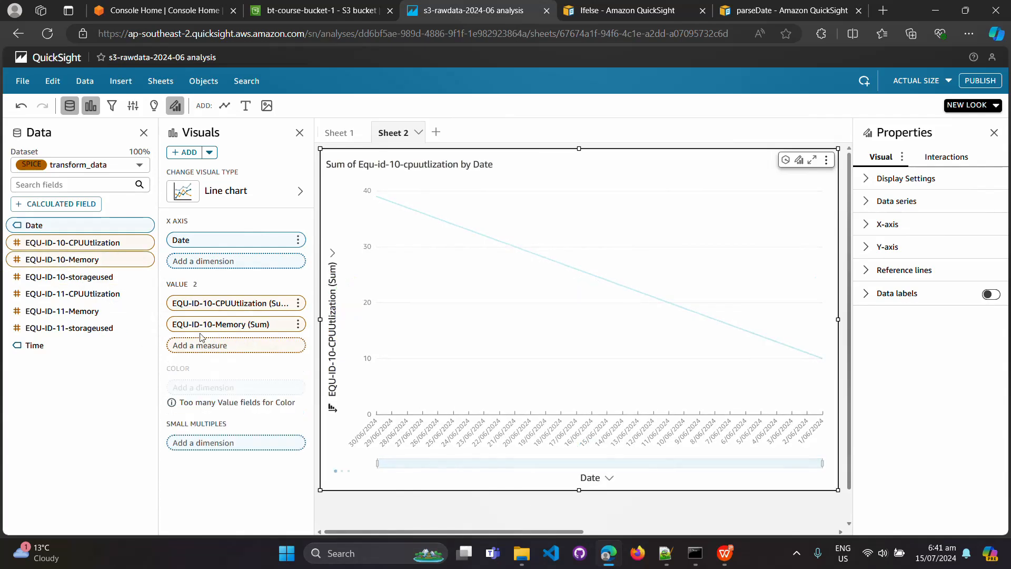
left_click_drag(45, 277, 222, 352)
Add EQU-ID-11-CPUUtlization, EQU-ID-11-Memory and EQU-ID-11-storageused to the line chart's values.
left_click_drag(52, 294, 226, 373)
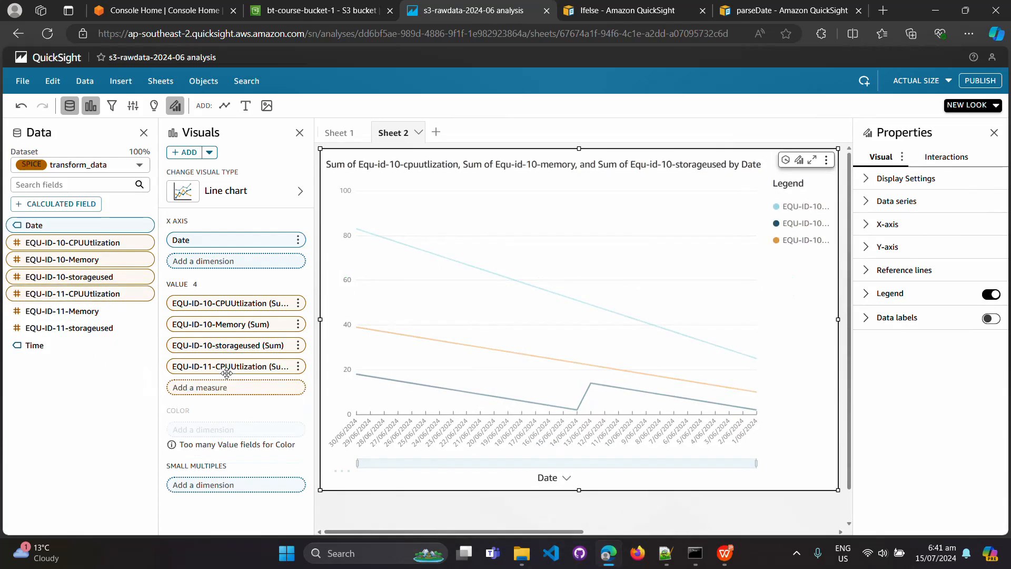
left_click_drag(74, 311, 255, 388)
left_click_drag(59, 330, 225, 418)
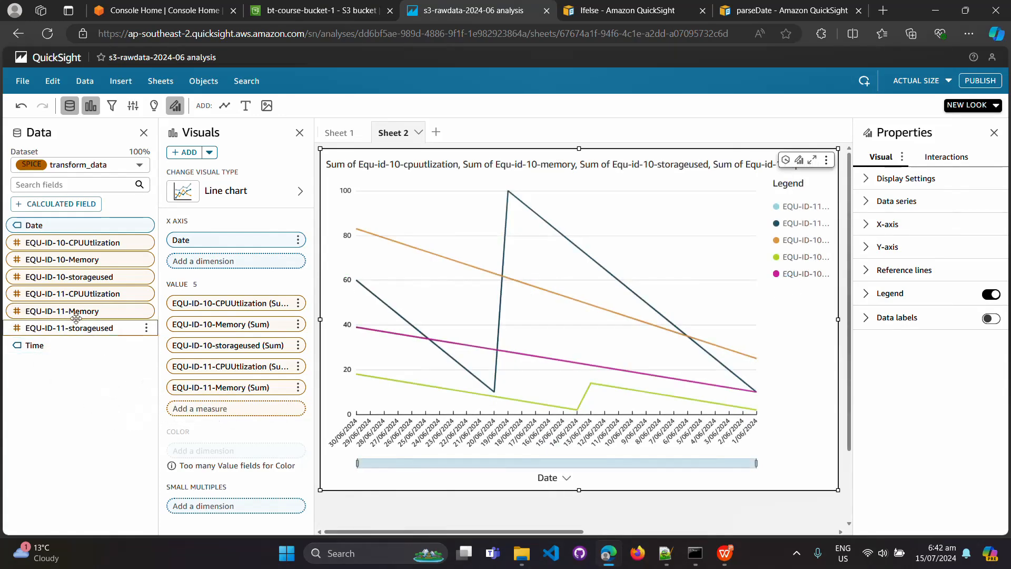
left_click_drag(98, 337, 262, 409)
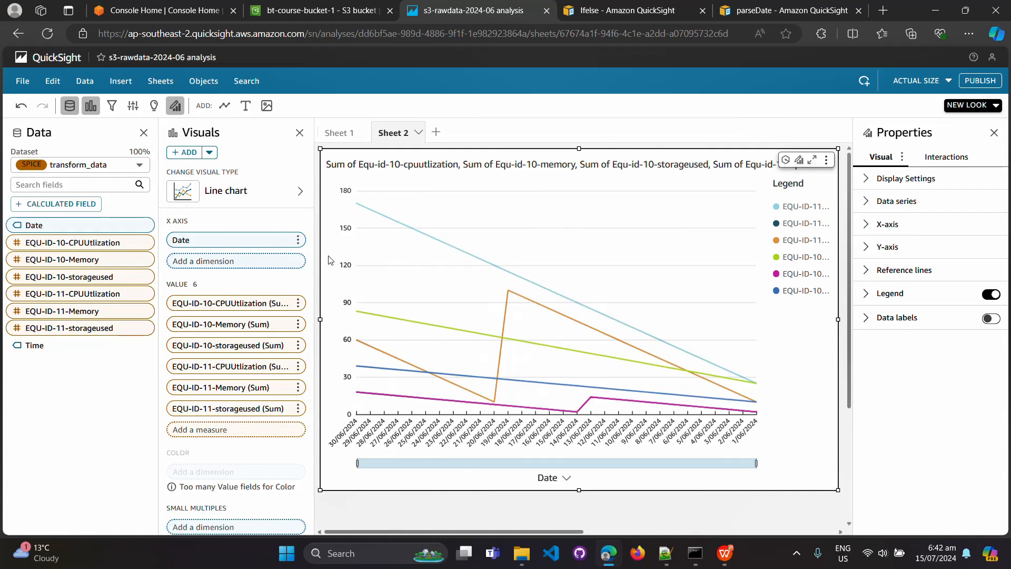
Read the Add Filters item on the crash course slide in WPS Office and return to QuickSight.
left_click(729, 556)
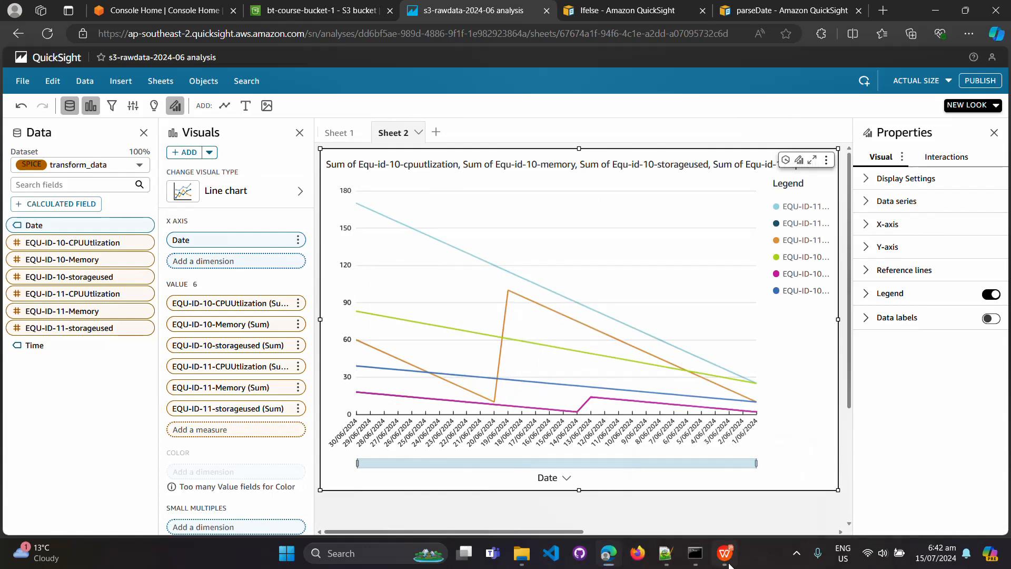
left_click_drag(440, 358, 828, 369)
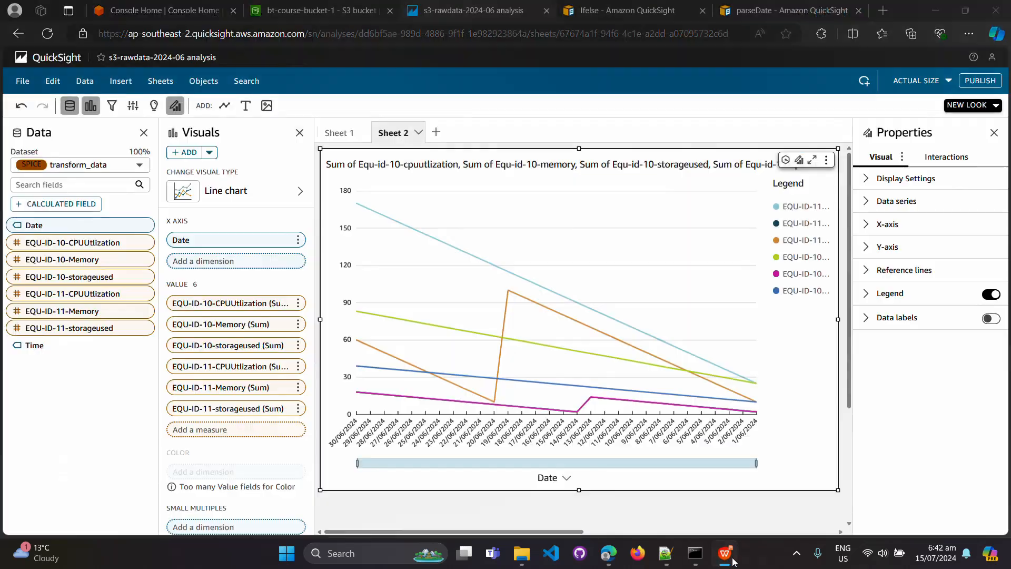
left_click(731, 557)
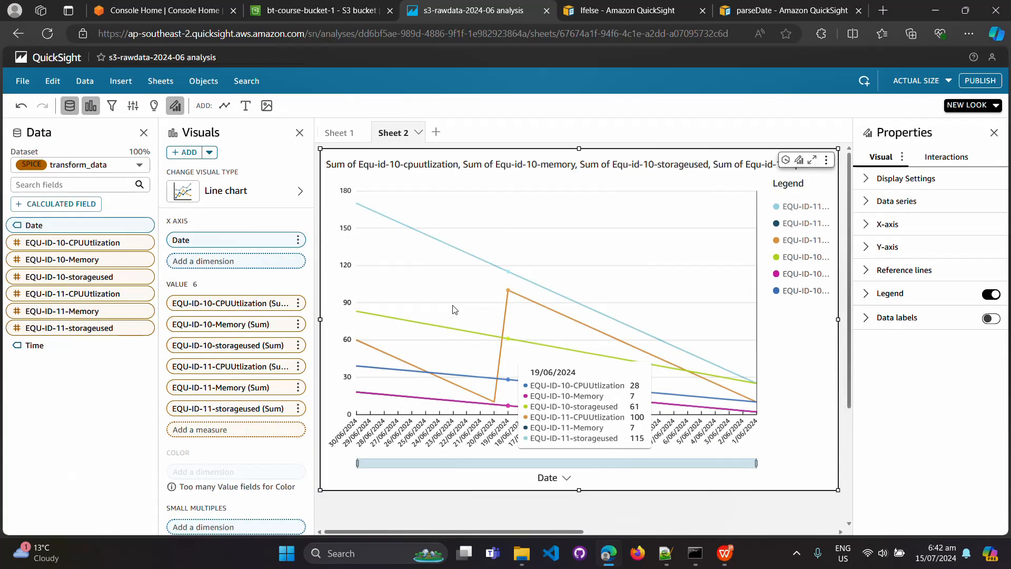
Go to Sheet 1, recheck the filter requirements on the slide, and close the suggested insights.
left_click(158, 110)
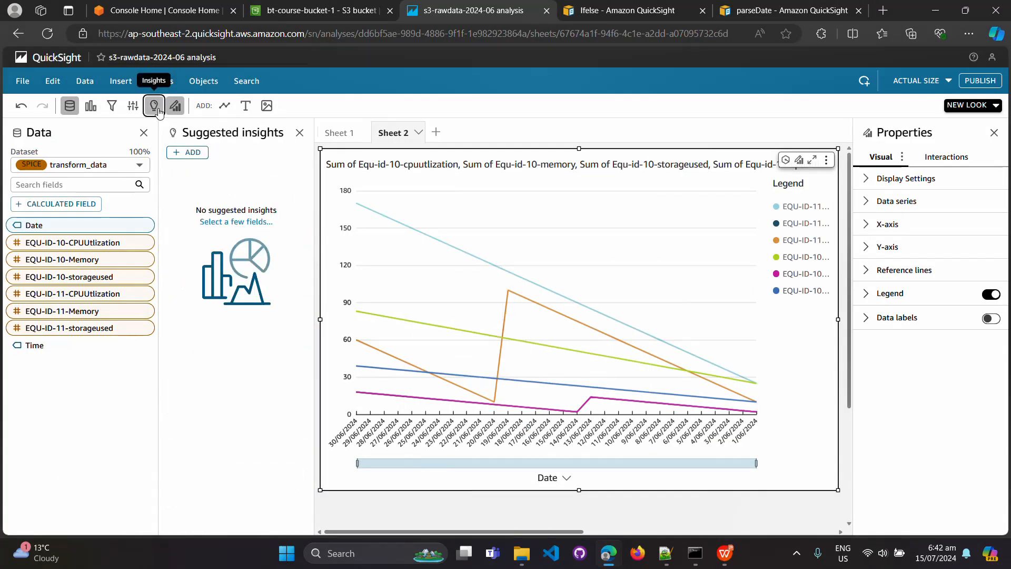
left_click(330, 133)
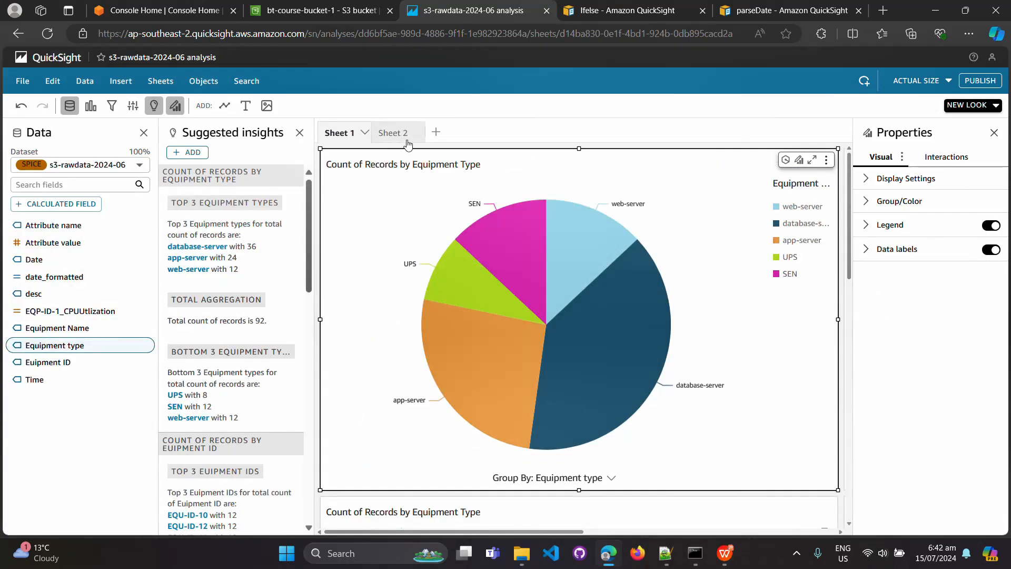
left_click(726, 553)
left_click(736, 561)
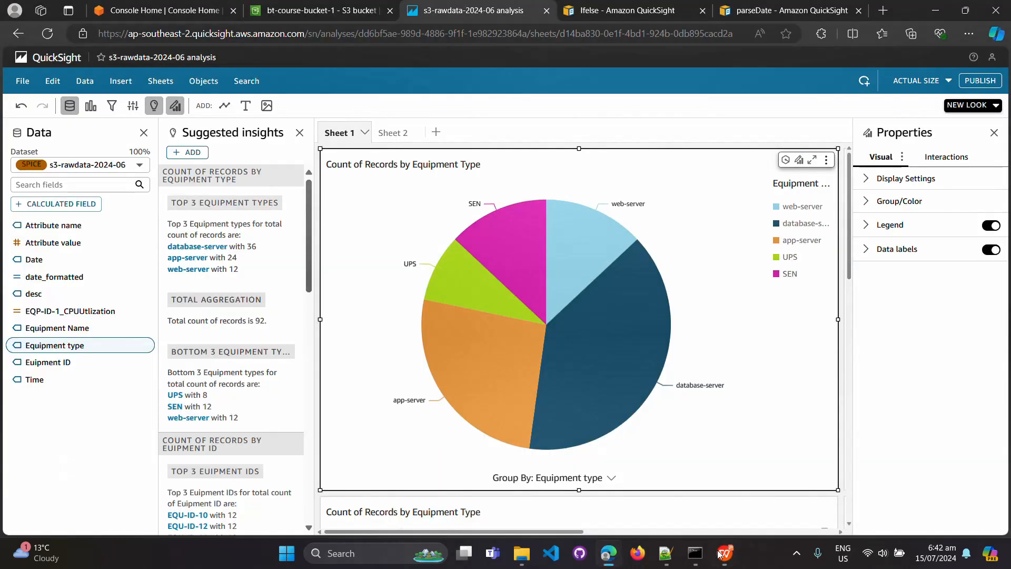
left_click(154, 107)
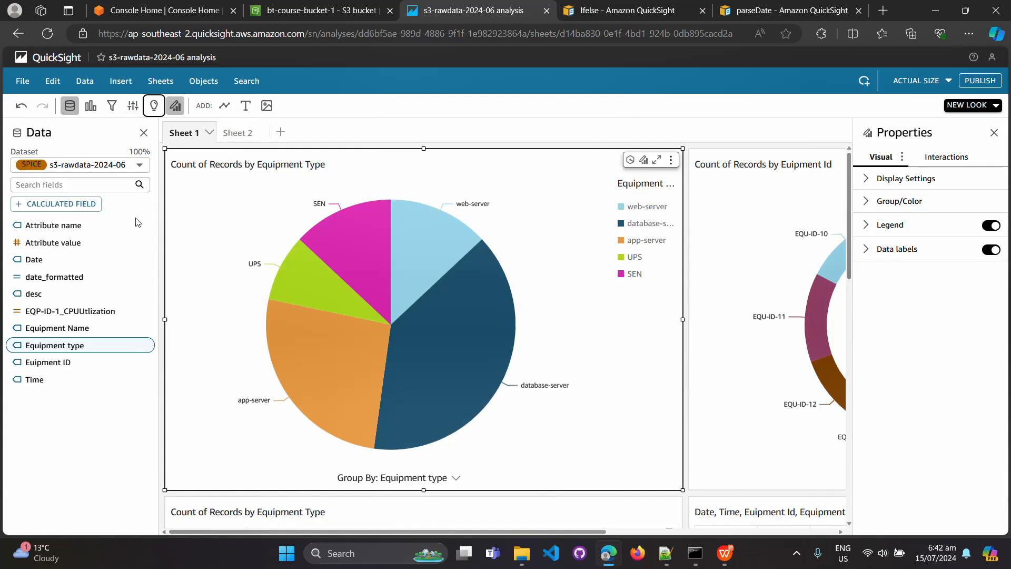
Add a filter on the Euipment ID field to the Equipment Type pie chart on Sheet 1.
left_click(112, 105)
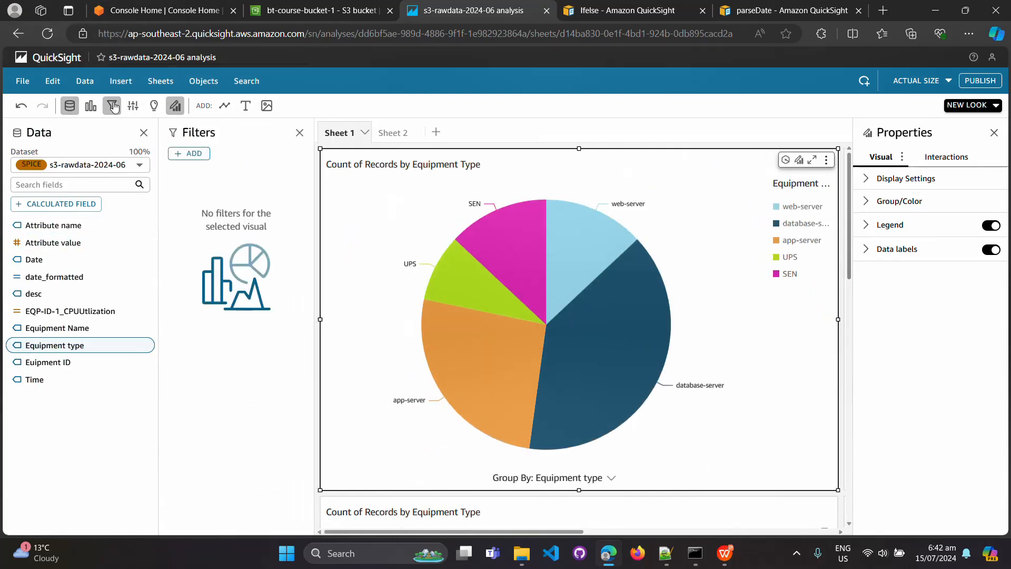
left_click(202, 154)
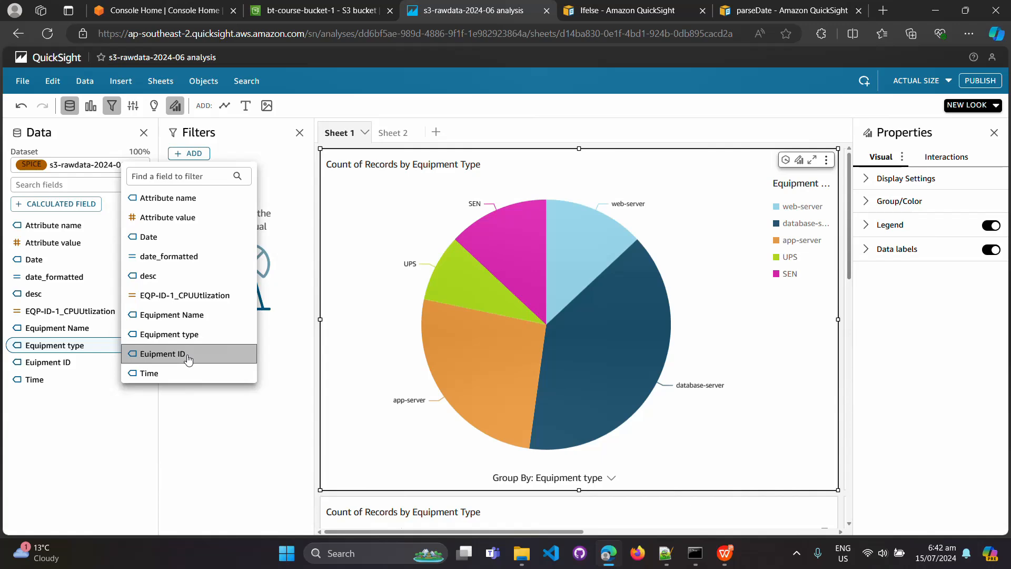
left_click(726, 558)
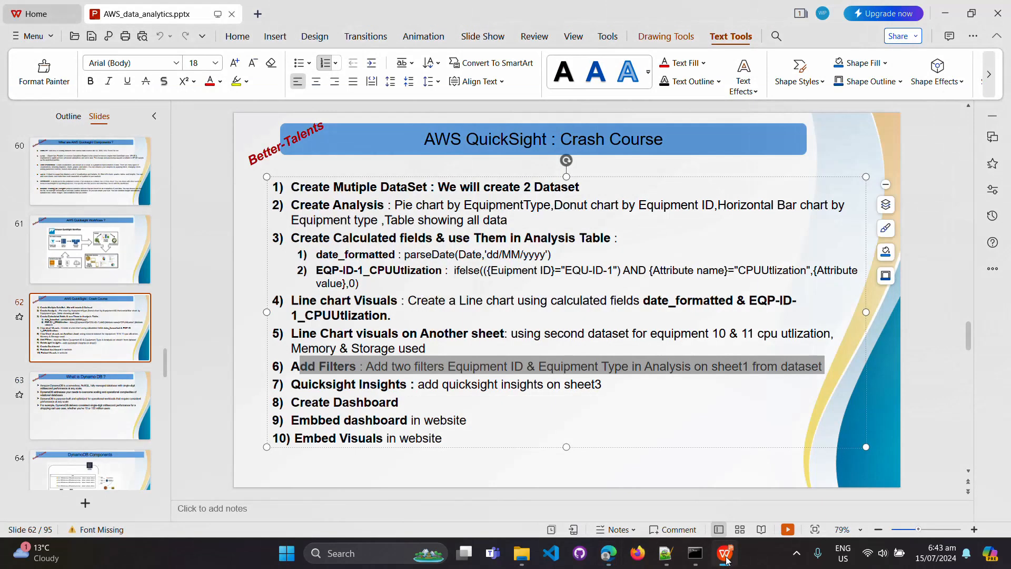
left_click(728, 563)
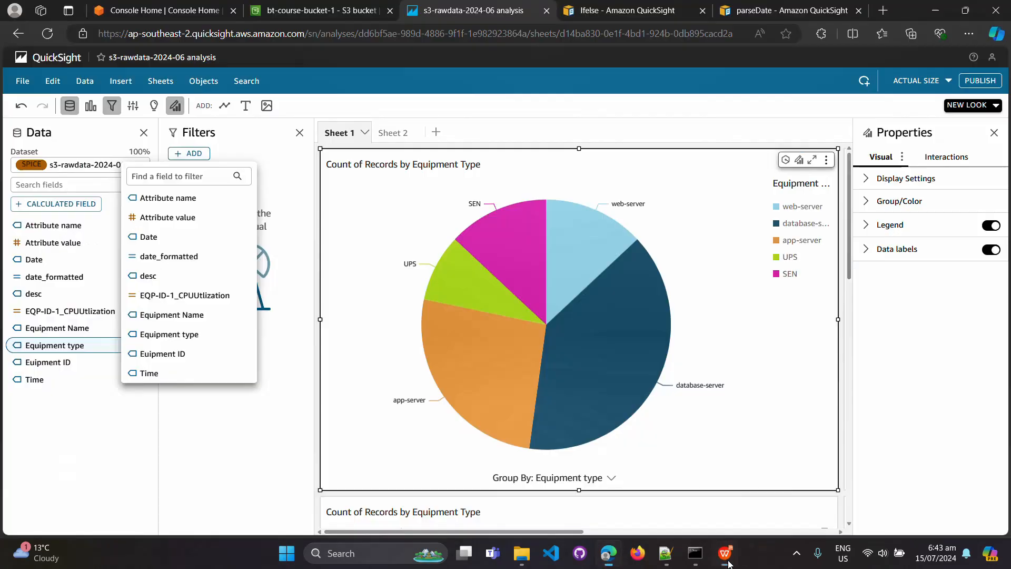
left_click(197, 360)
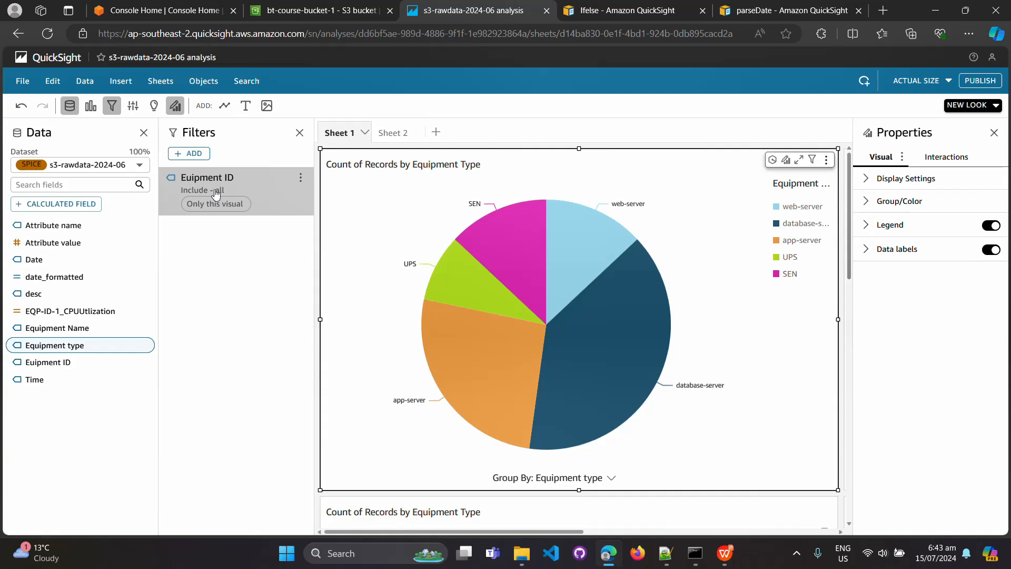
Add a control for the Euipment ID filter at the top of Sheet 1.
left_click(303, 177)
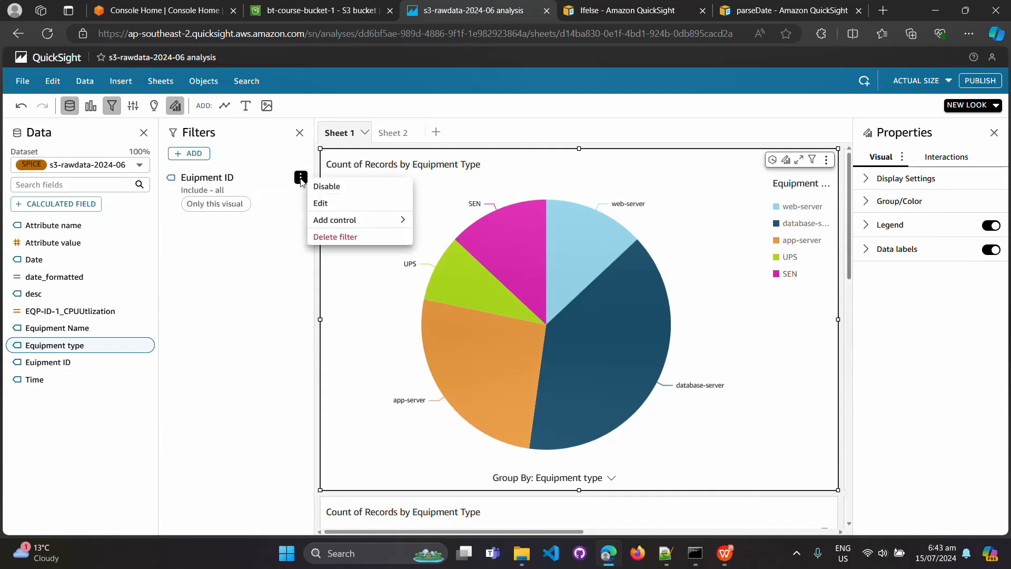
mouse_move(350, 225)
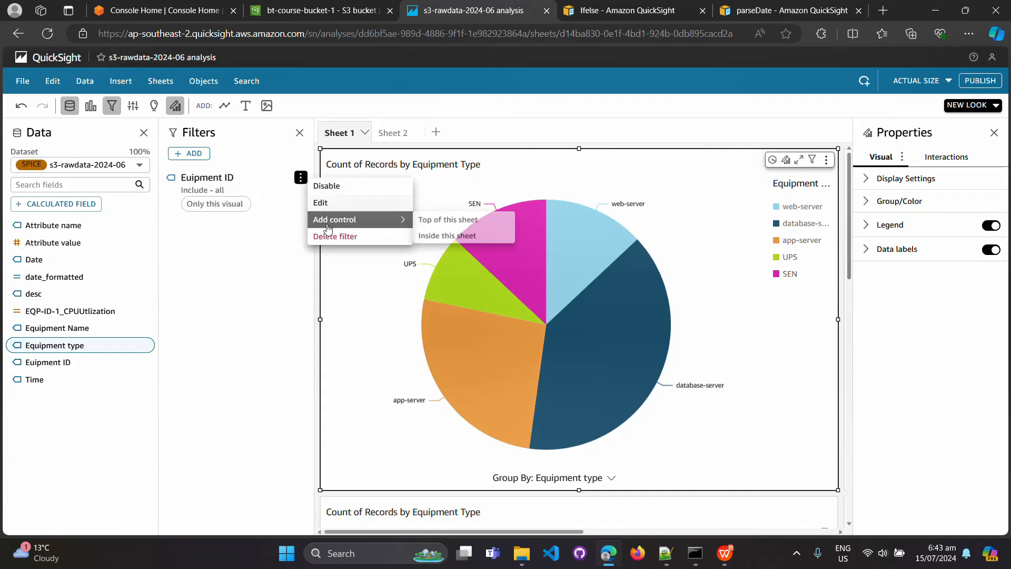
left_click(440, 224)
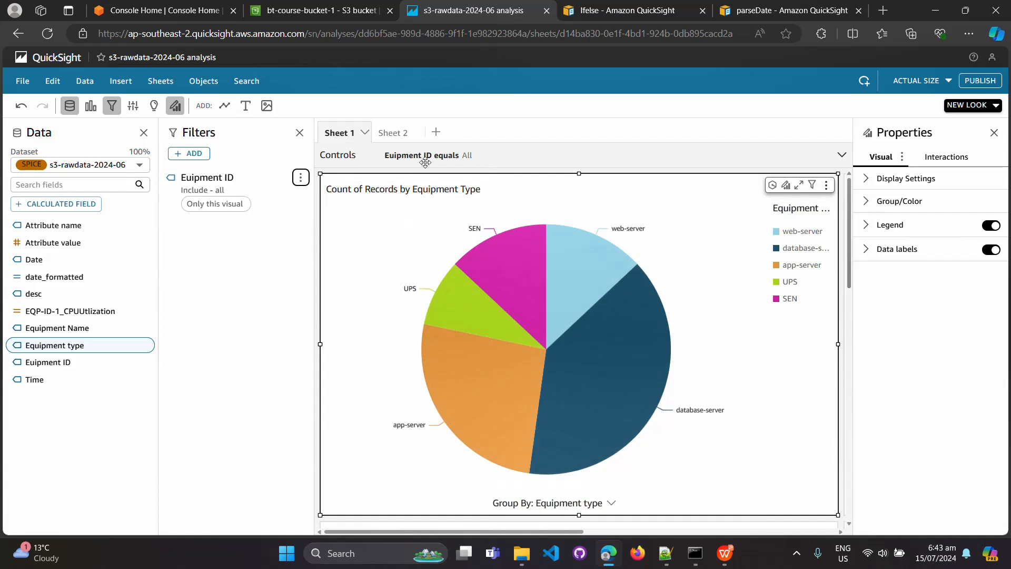
Extend the Euipment ID filter's scope from the single visual to all visuals on Sheet 1.
left_click(234, 195)
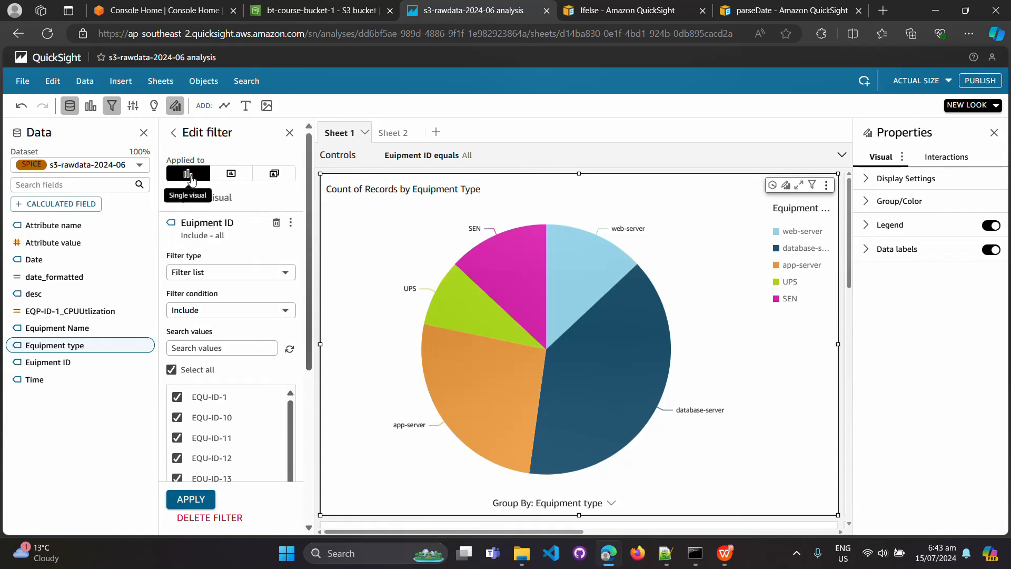
left_click(230, 175)
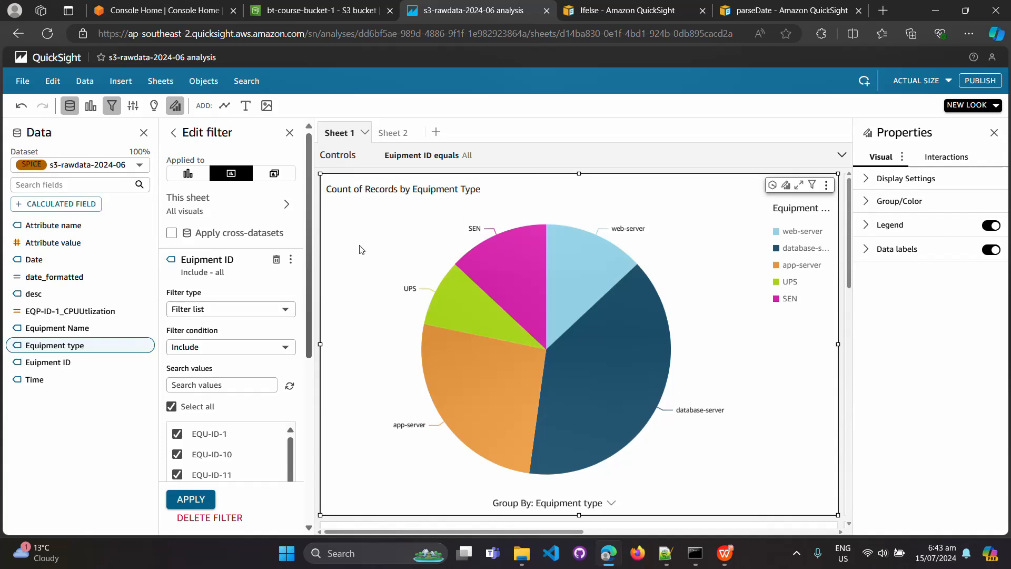
left_click(175, 132)
Add a filter on the Equipment type field that applies to all visuals on Sheet 1, and close the Copilot pane.
left_click(189, 153)
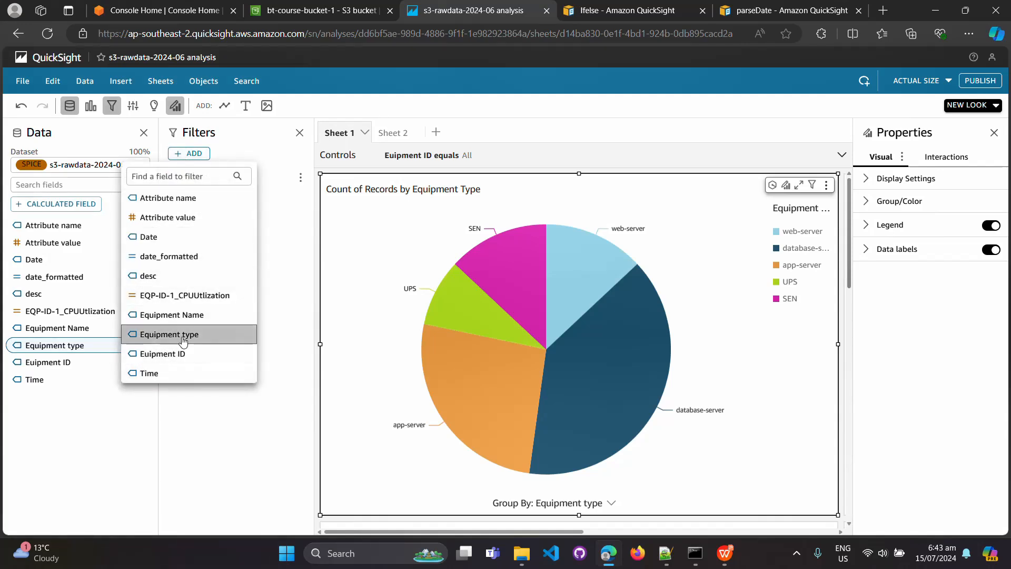
left_click(182, 336)
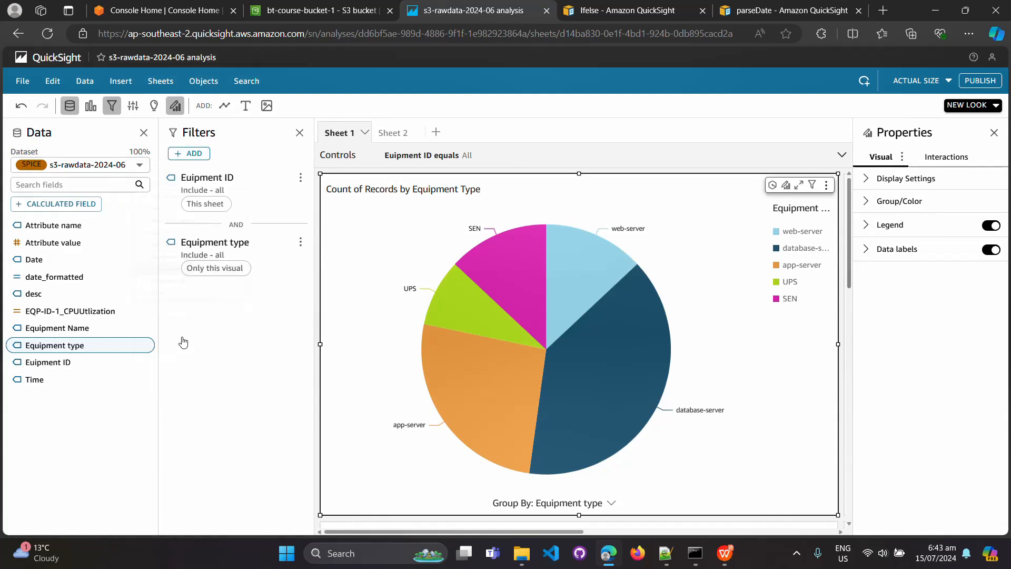
double_click(213, 255)
left_click(238, 185)
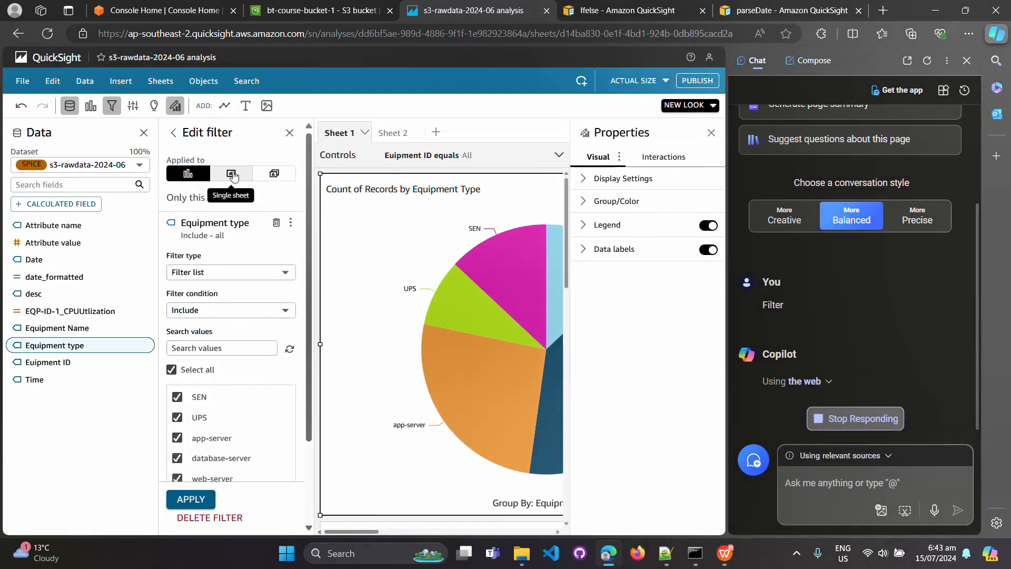
left_click(232, 174)
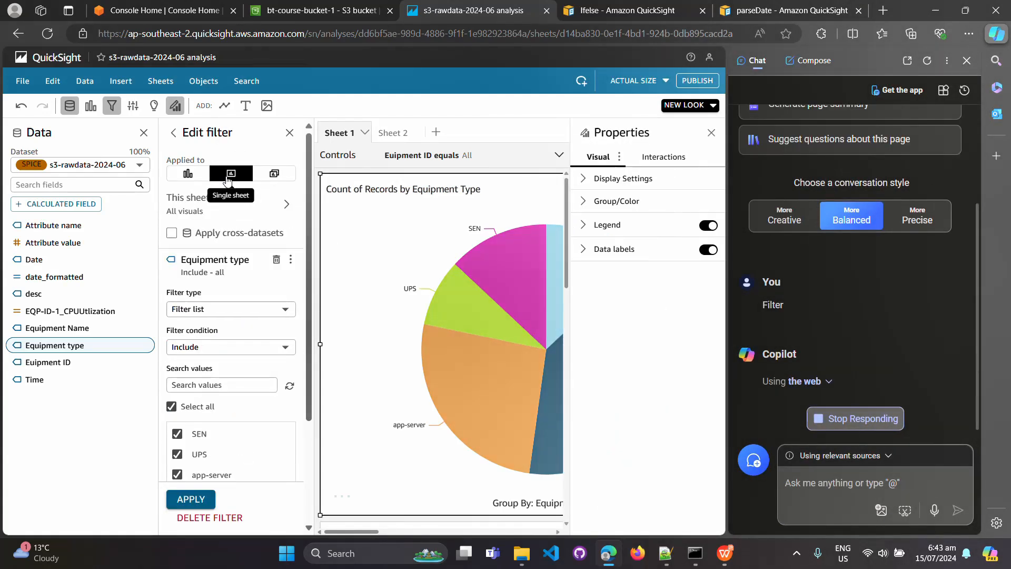
left_click(173, 133)
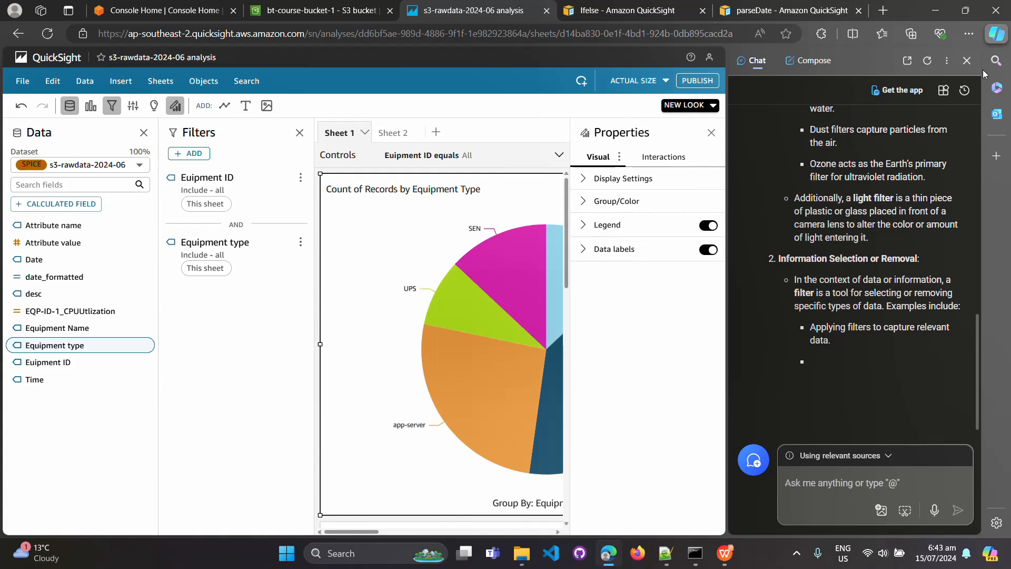
left_click(967, 61)
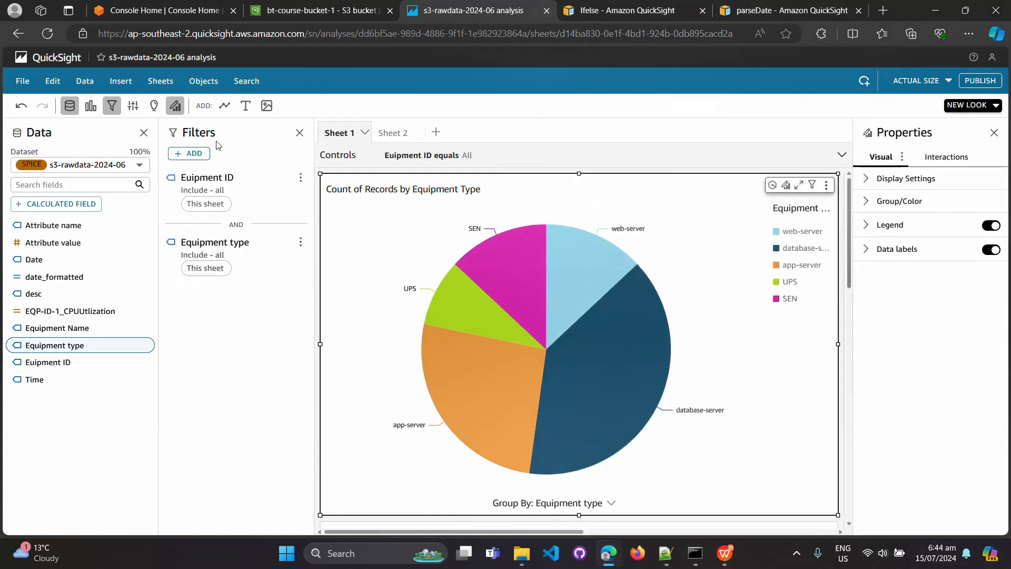
Add a control for the Equipment type filter at the top of Sheet 1.
left_click(300, 243)
mouse_move(348, 284)
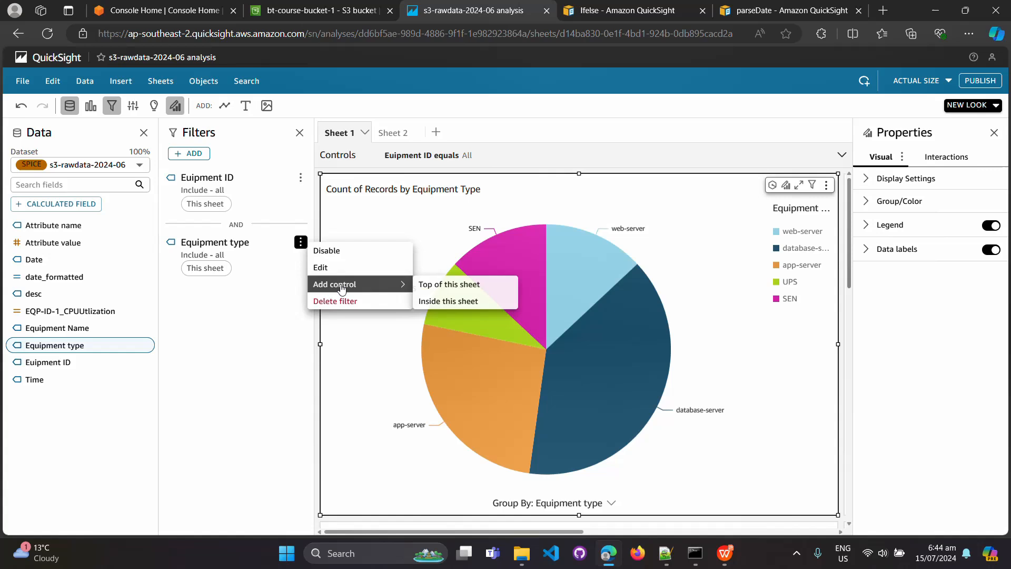
left_click(463, 284)
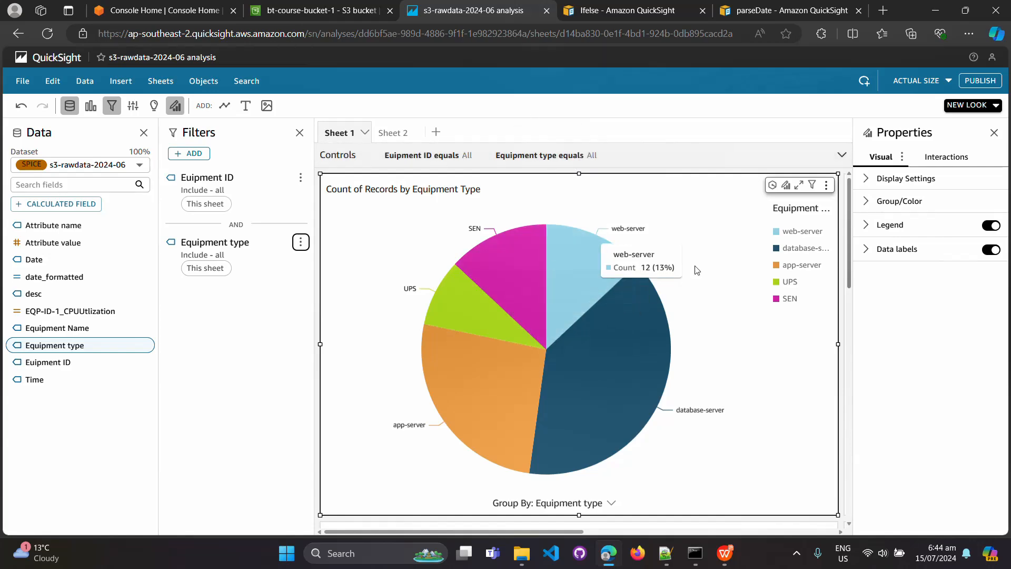
Read the Quicksight Insights item on the crash course slide in WPS Office and return to QuickSight.
left_click(727, 556)
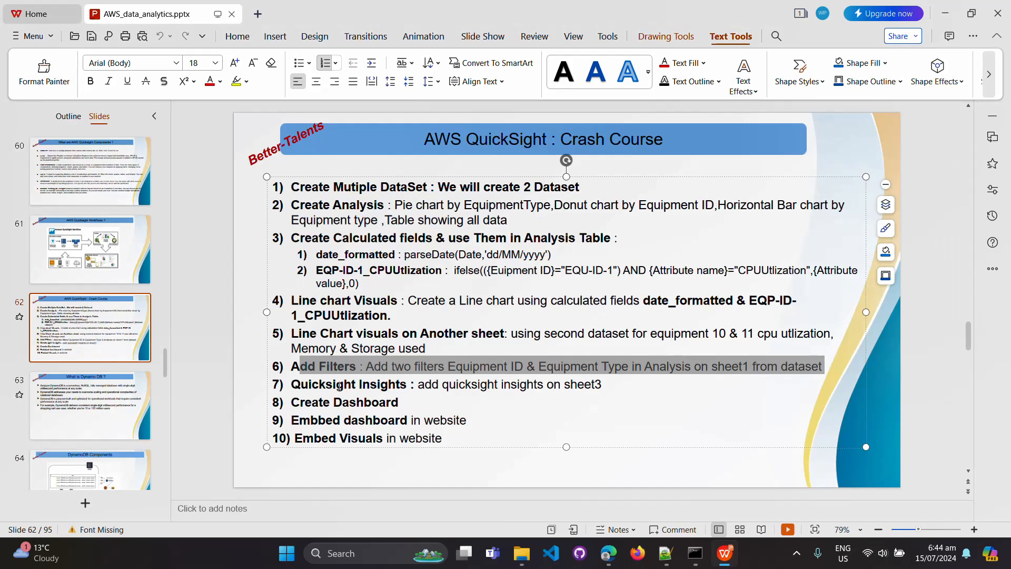
left_click_drag(292, 384, 606, 384)
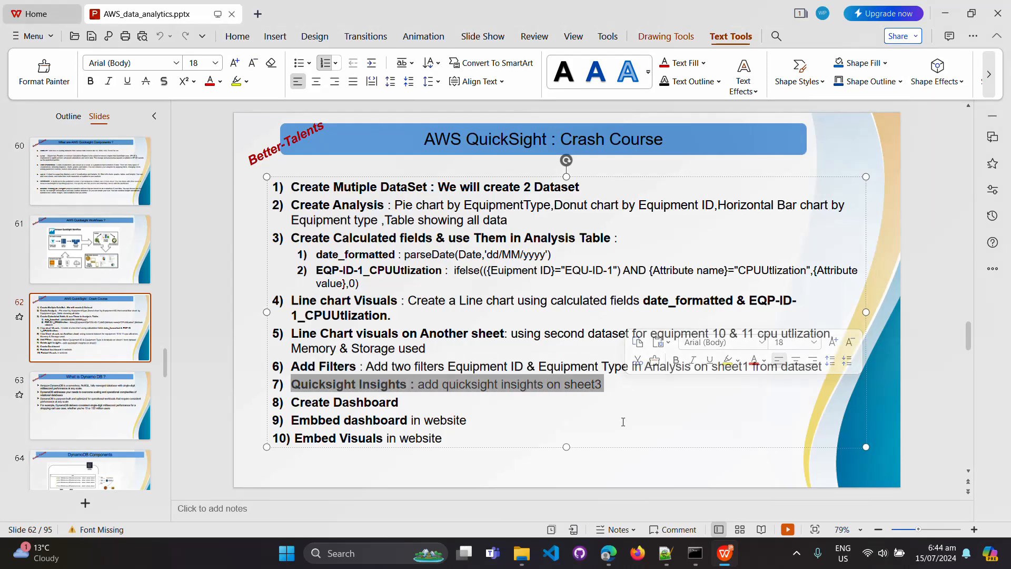
left_click(729, 559)
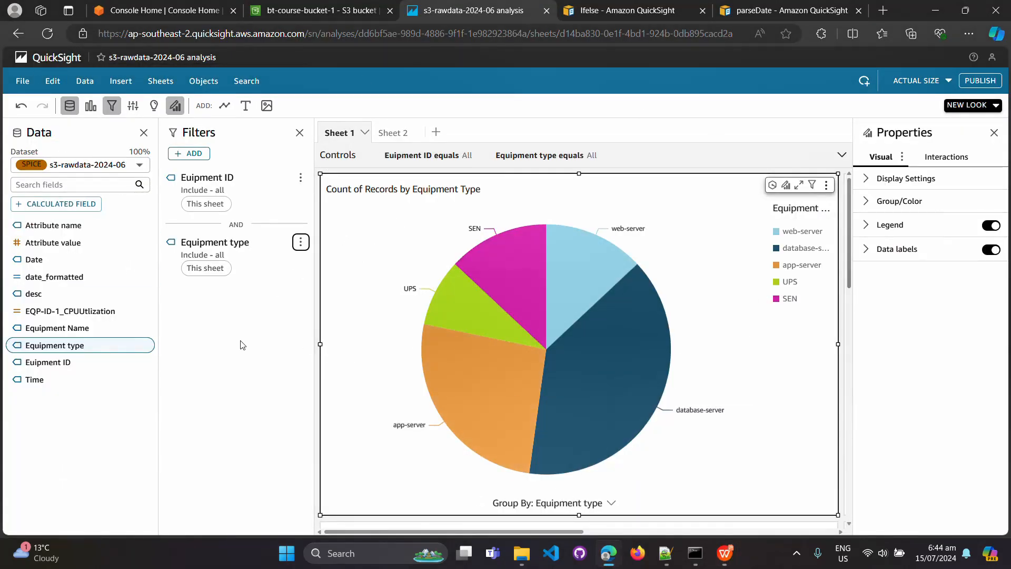
Add a third sheet as an interactive sheet with Tiled layout optimized for 1600px, and show its suggested insights.
left_click(436, 132)
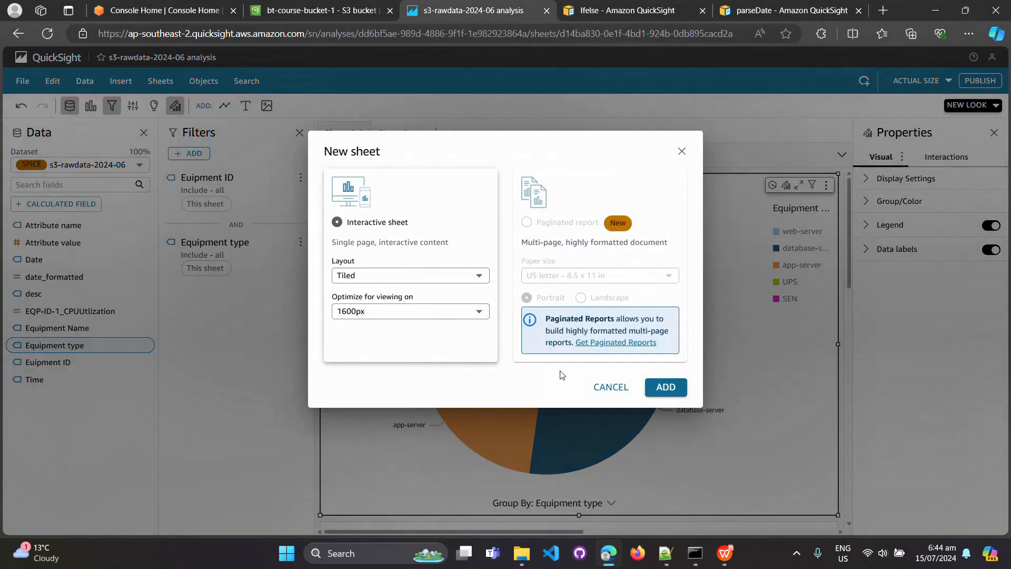
left_click(665, 388)
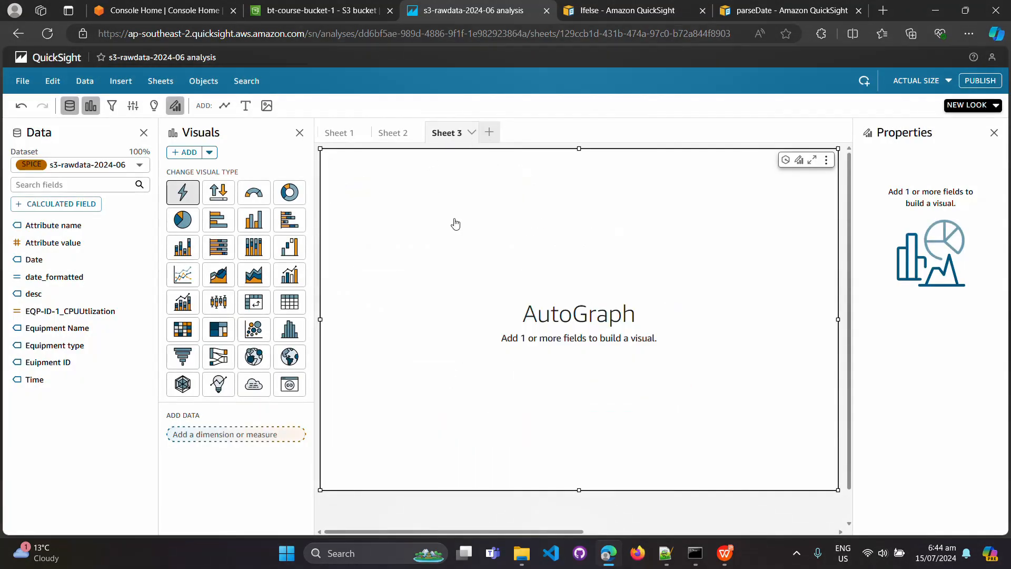
left_click(154, 107)
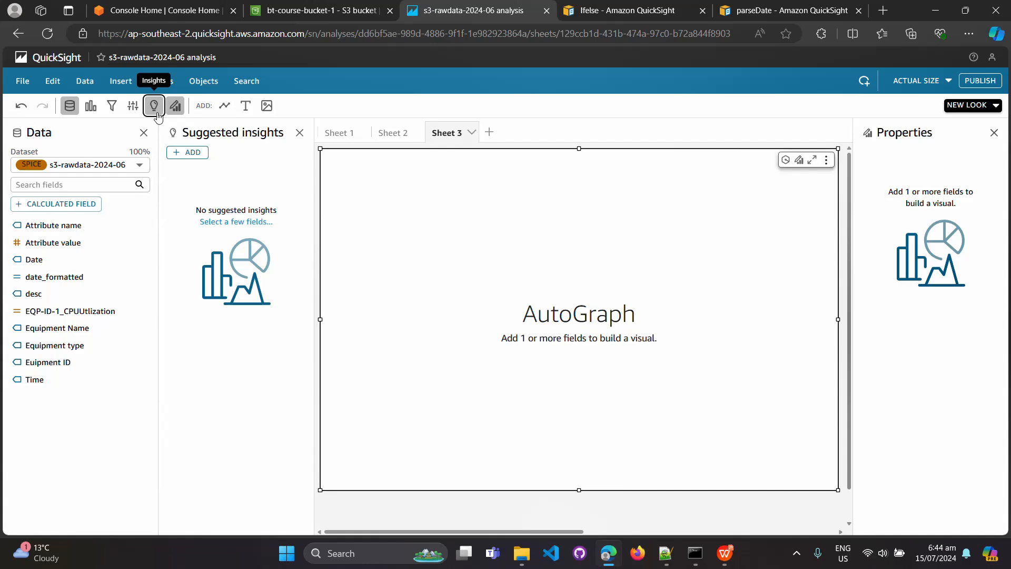
Examine the suggested insights on Sheet 1 and compare them with the EQP-ID-1_CPUUtlization line chart.
left_click(347, 140)
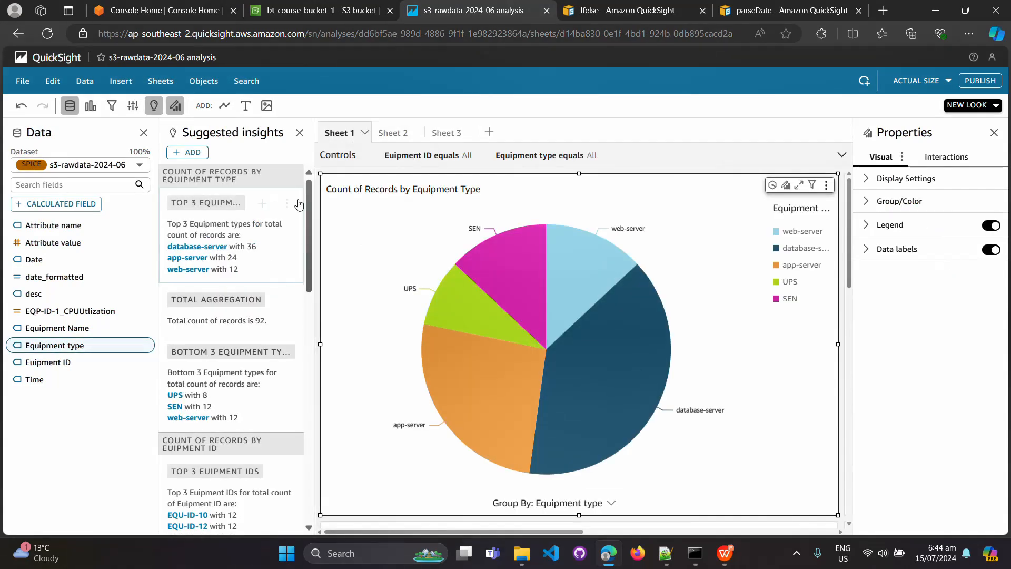
left_click(456, 138)
left_click(343, 134)
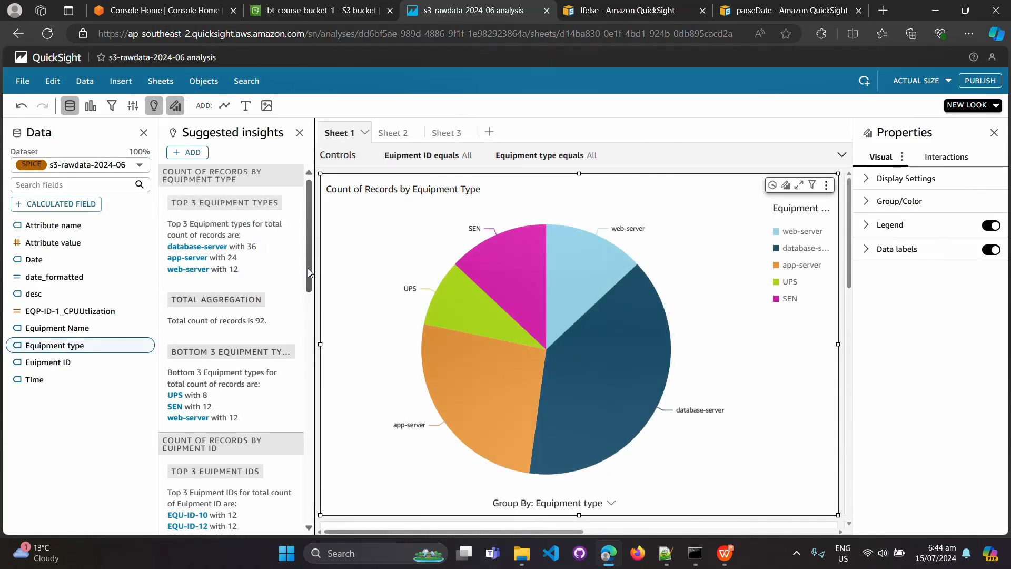
left_click_drag(306, 278, 308, 523)
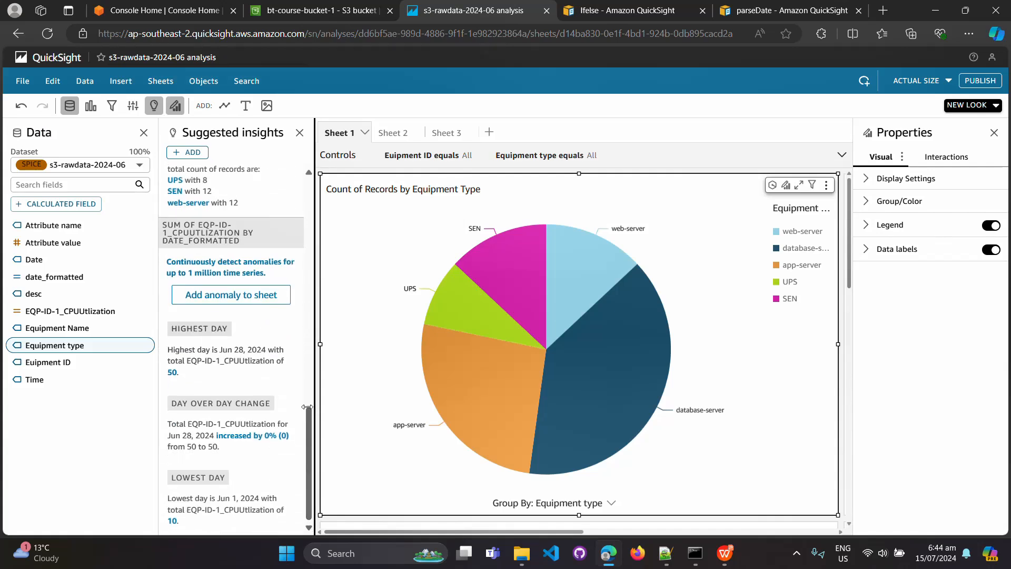
mouse_move(289, 410)
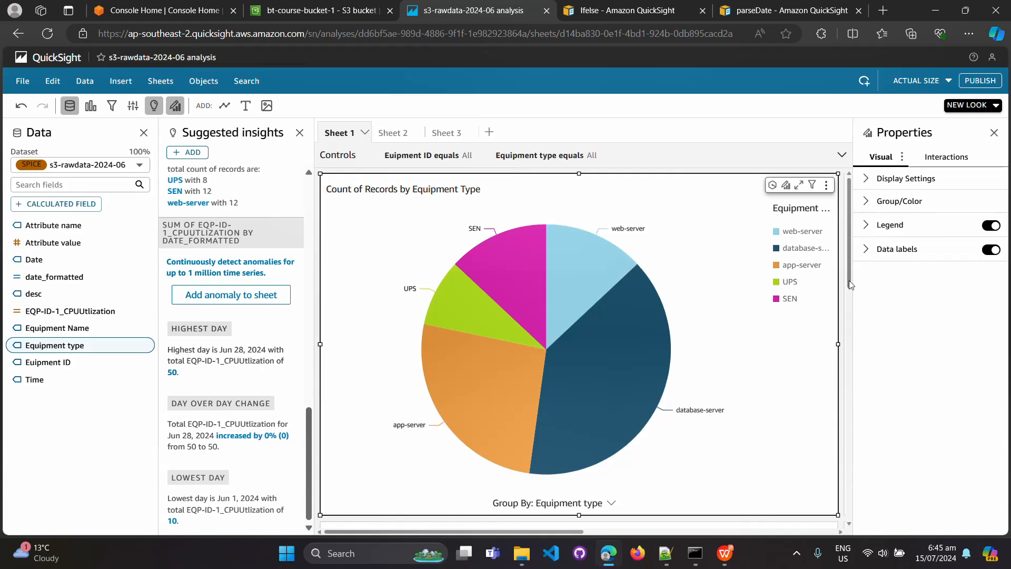
scroll(846, 279, "down", 5)
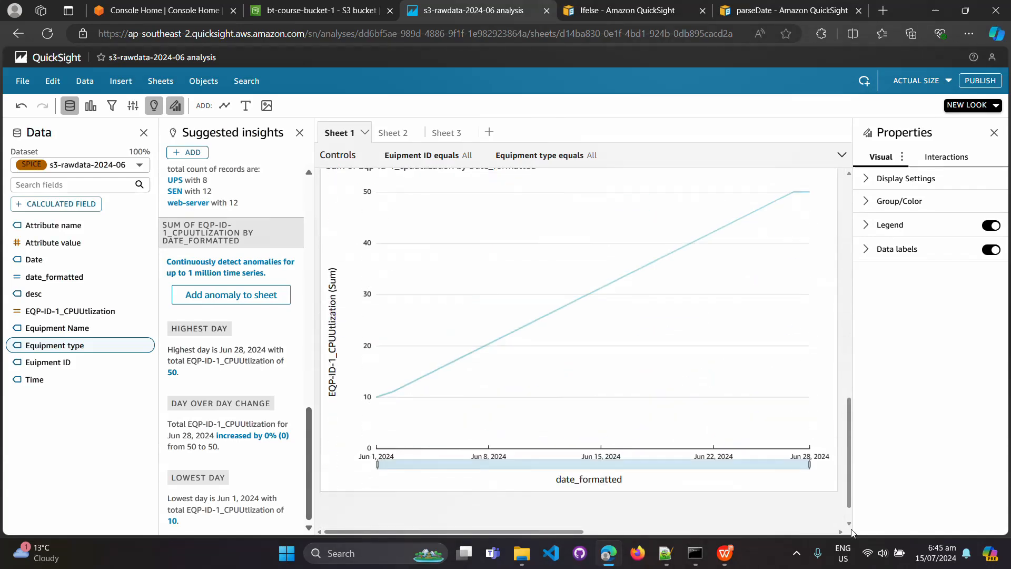
left_click(446, 132)
left_click(335, 134)
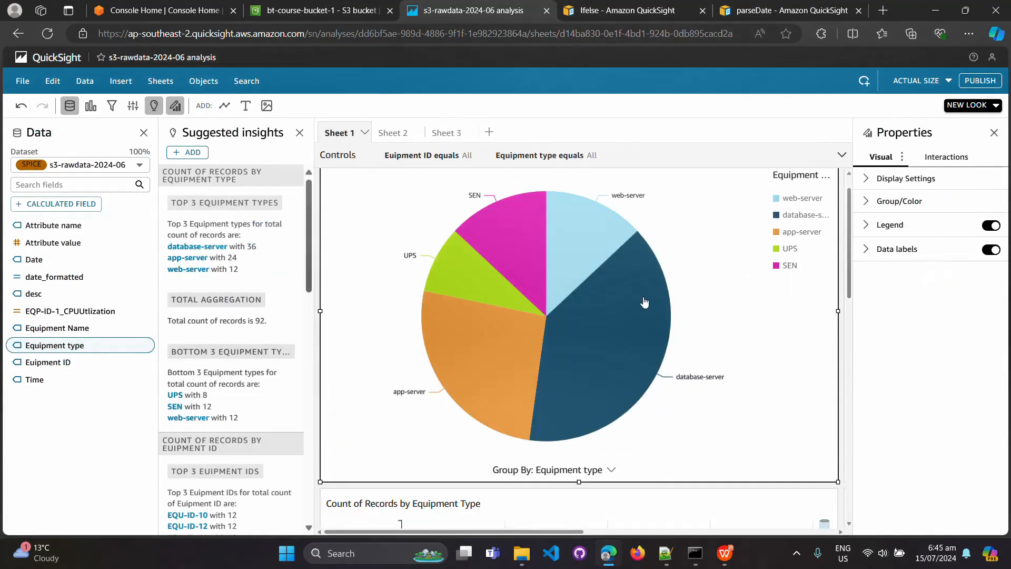
left_click_drag(854, 291, 849, 531)
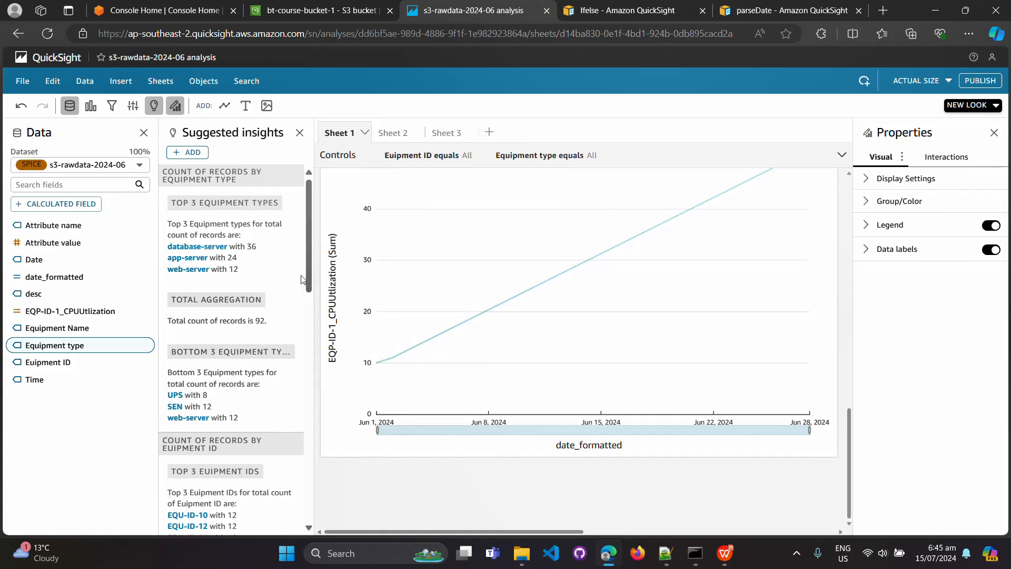
Add the suggested Lowest Day insight for EQP-ID-1_CPUUtlization to Sheet 1.
left_click_drag(309, 278, 298, 548)
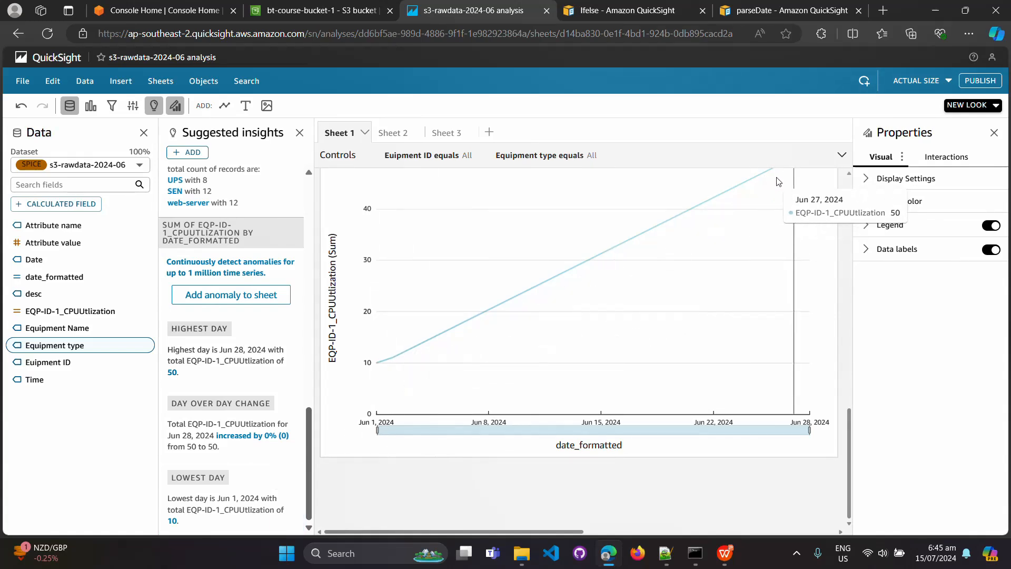
left_click(287, 478)
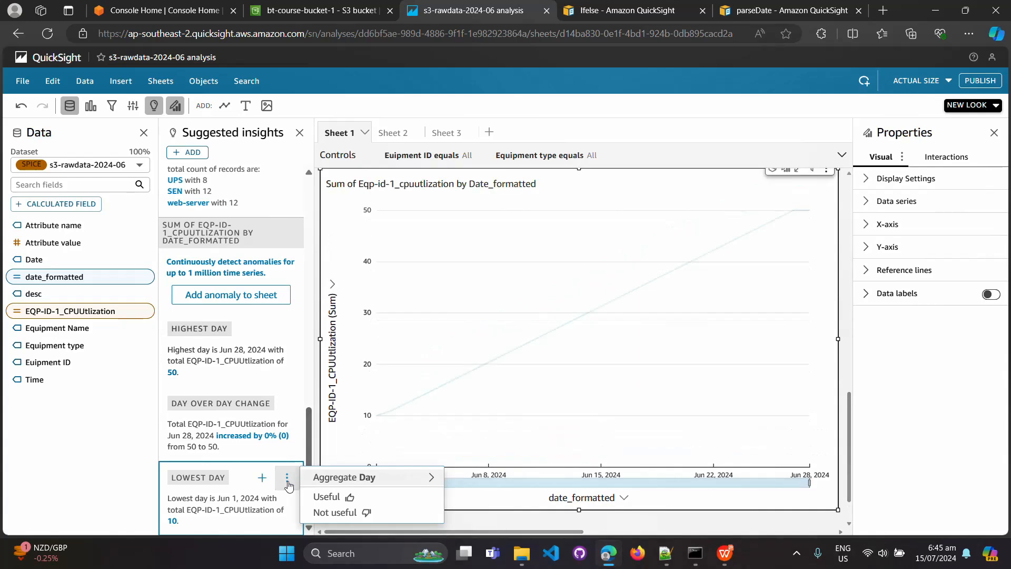
left_click(263, 479)
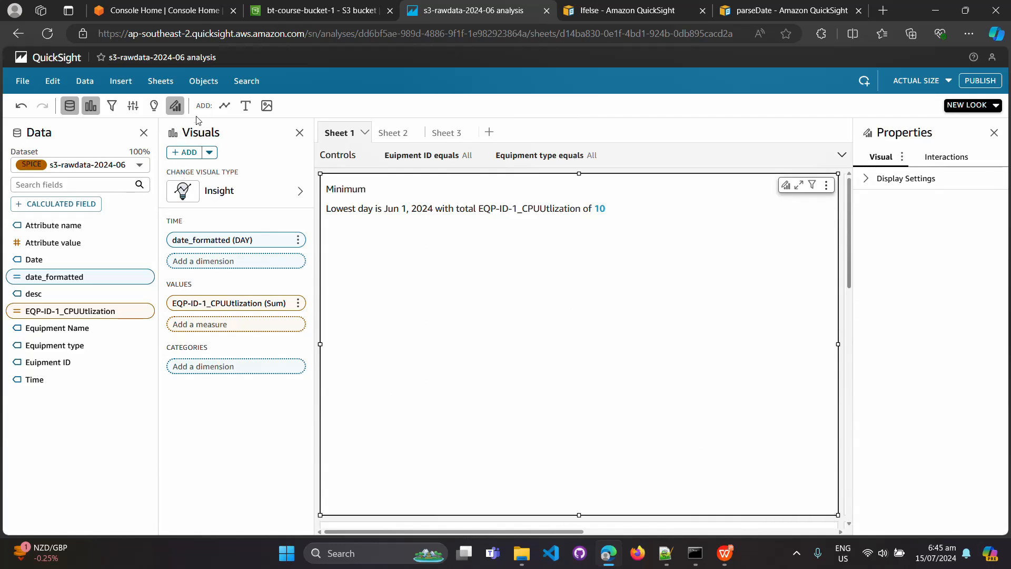
Add the suggested Highest Day insight for EQP-ID-1_CPUUtlization to Sheet 1.
left_click(154, 106)
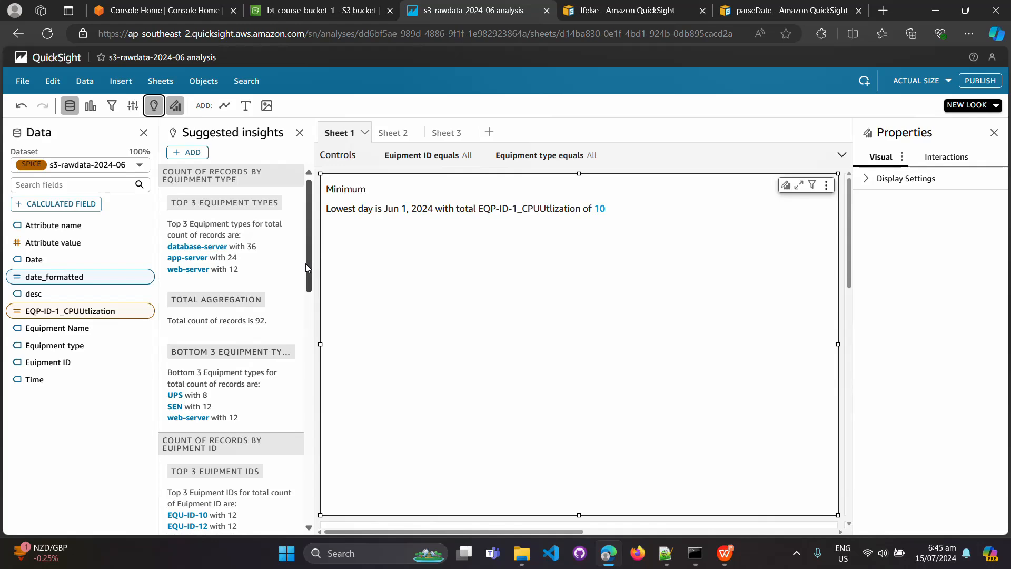
left_click_drag(306, 268, 289, 511)
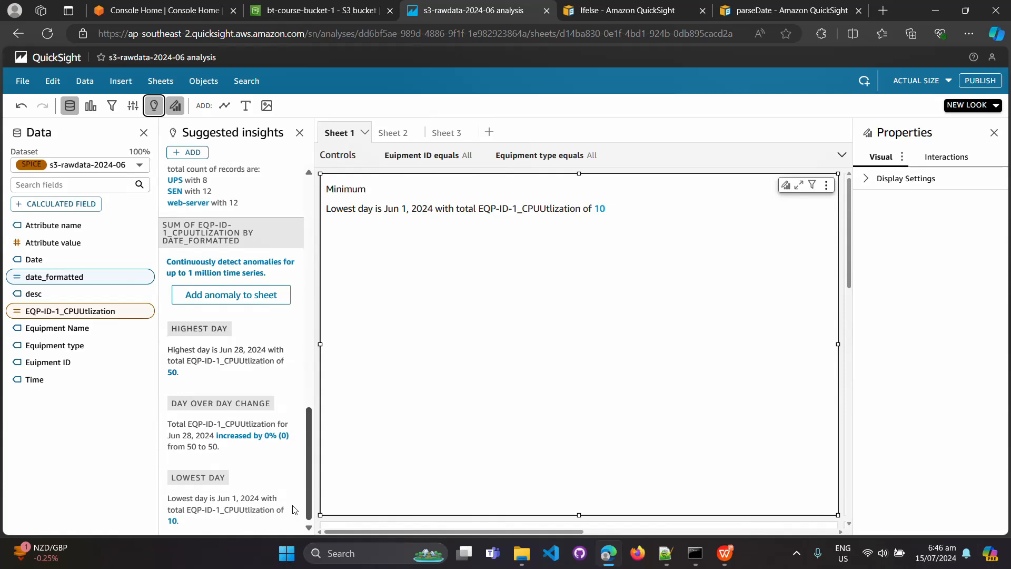
scroll(296, 498, "up", 1)
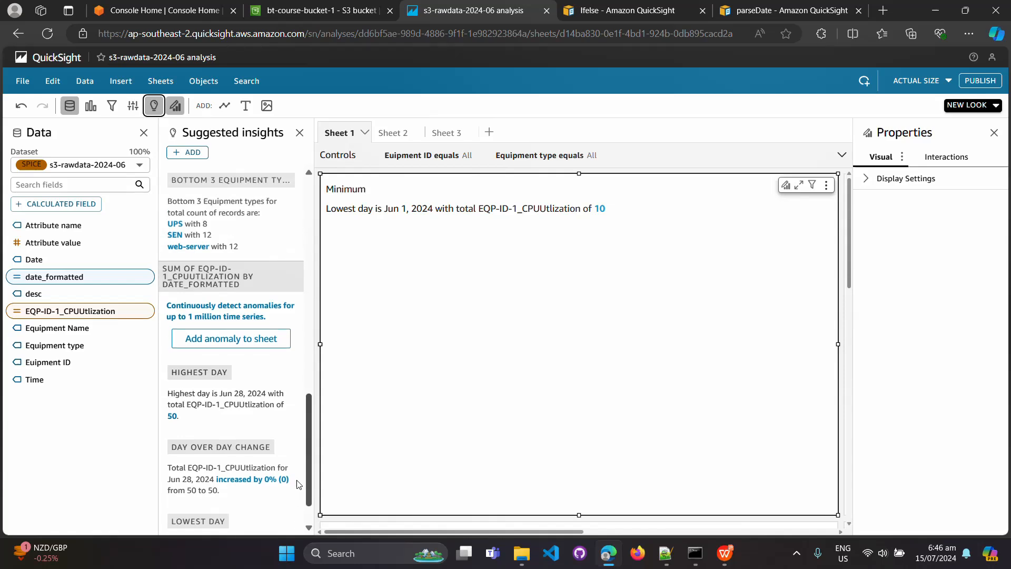
left_click(257, 374)
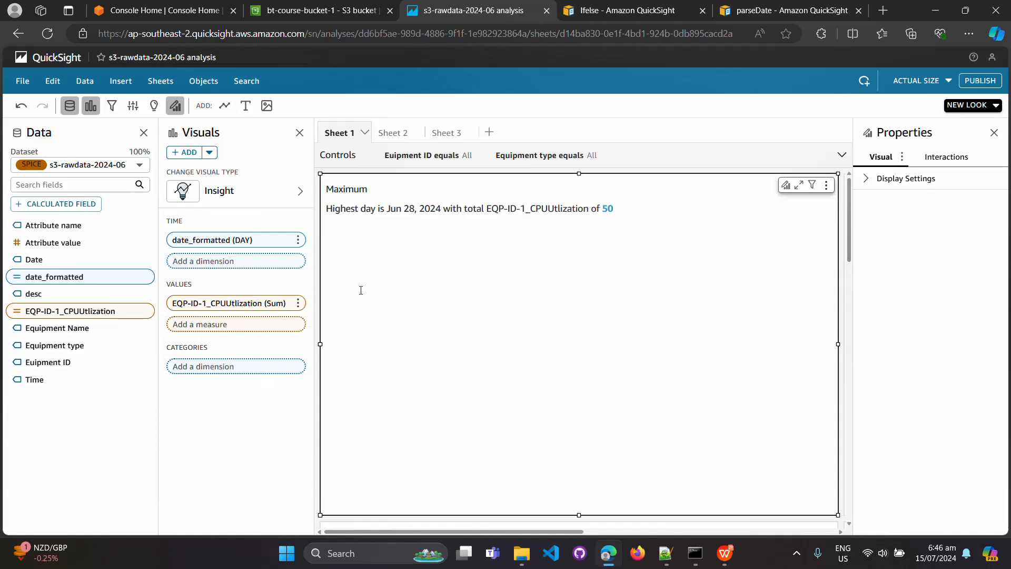
Shrink the Maximum insight visual on Sheet 1 to a small box that just fits its text.
left_click_drag(499, 531, 401, 547)
mouse_move(848, 257)
left_mouse_down()
mouse_move(838, 341)
mouse_move(855, 265)
left_mouse_up()
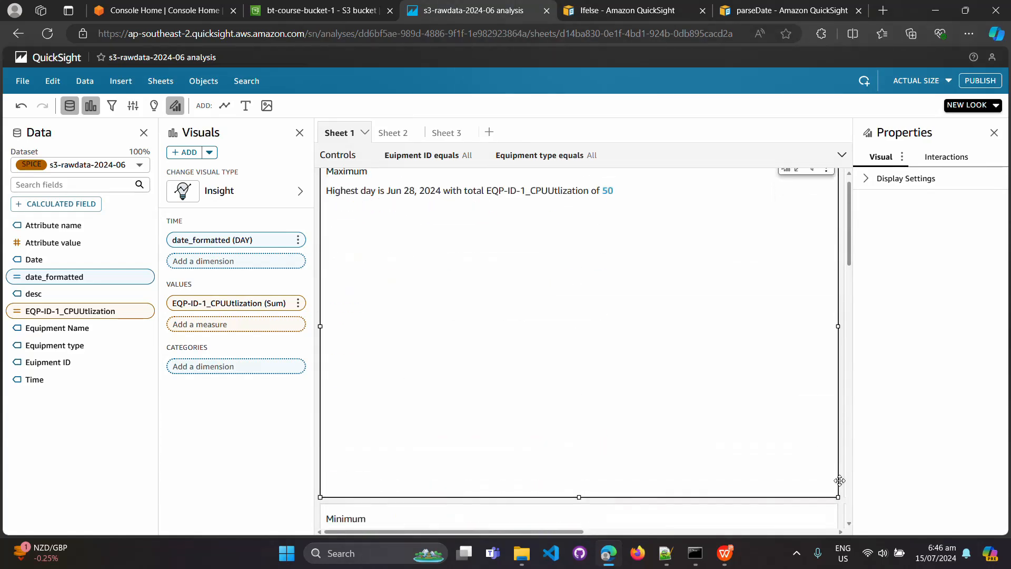
left_click_drag(839, 499, 542, 232)
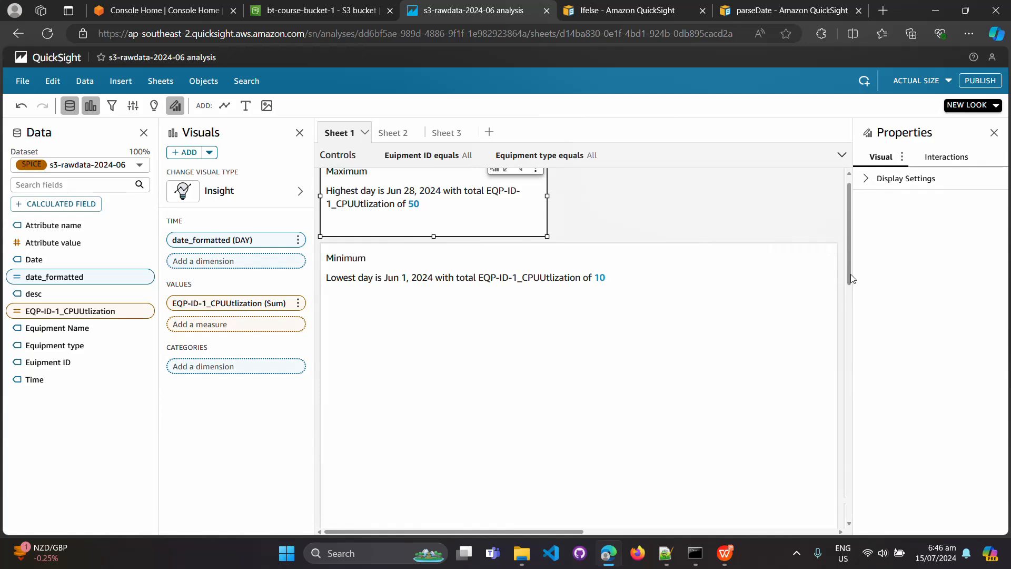
Shrink the Minimum insight visual on Sheet 1 to a small box slightly wider than the Maximum one.
left_click_drag(851, 274, 857, 298)
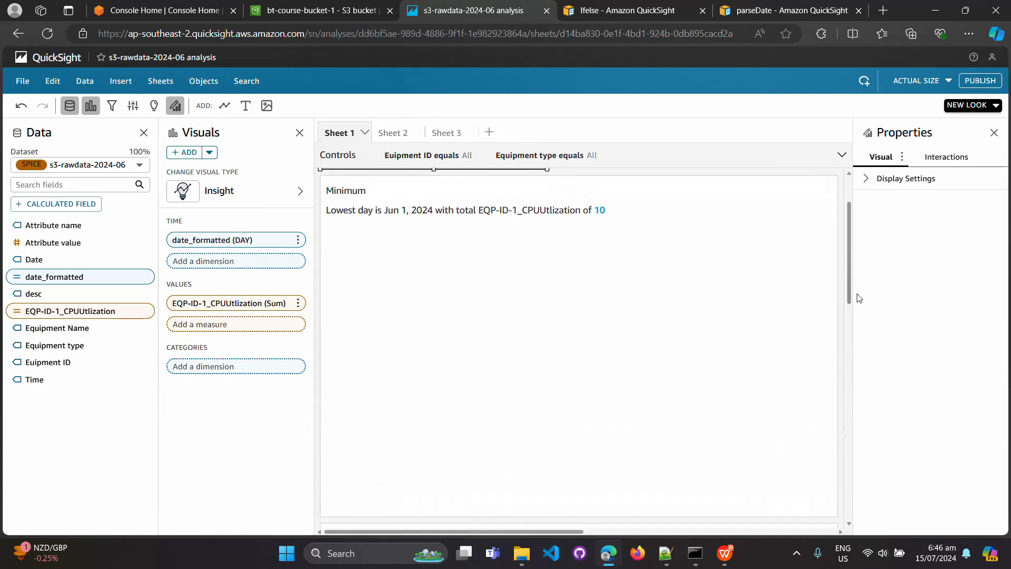
left_click(821, 474)
left_click_drag(842, 516, 573, 266)
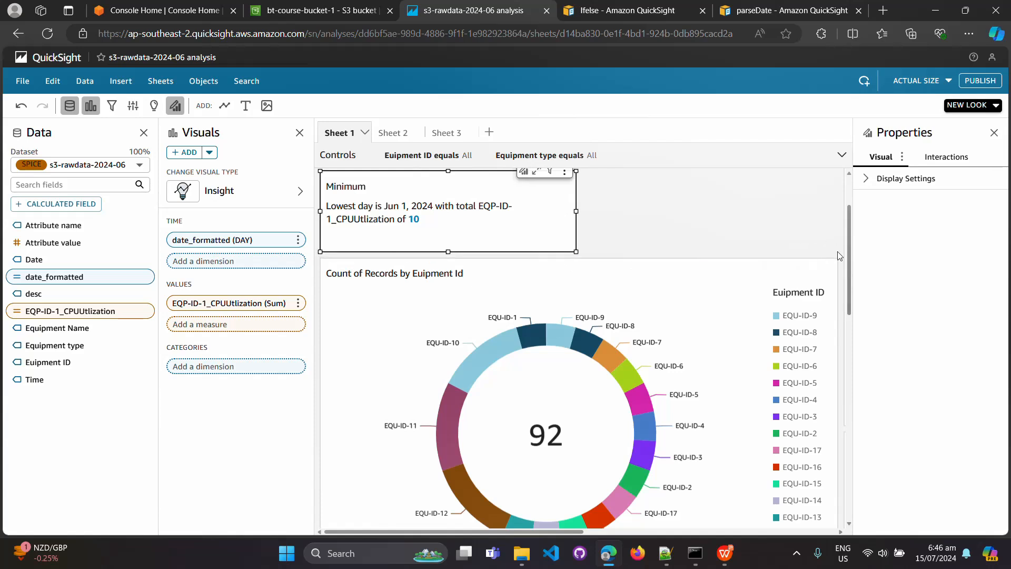
scroll(851, 260, "up", 2)
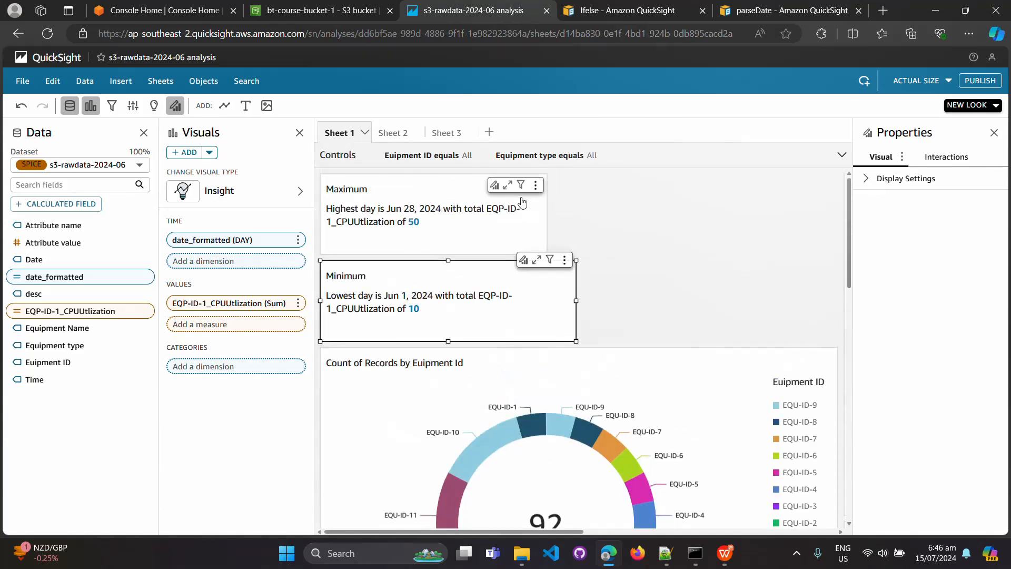
Duplicate the Maximum and Minimum insight visuals from Sheet 1 to Sheet 3.
left_click(536, 187)
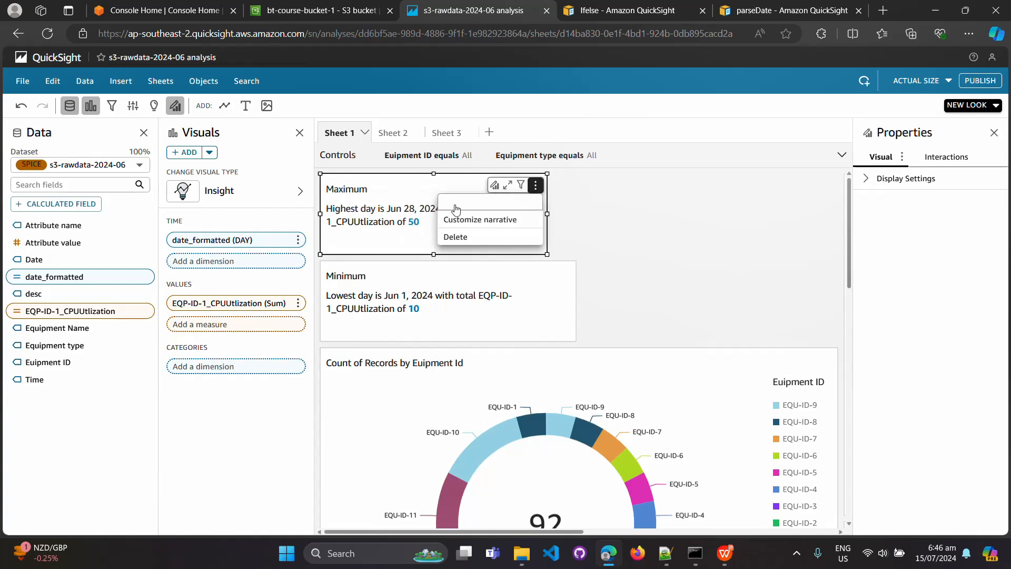
mouse_move(436, 214)
left_click(419, 240)
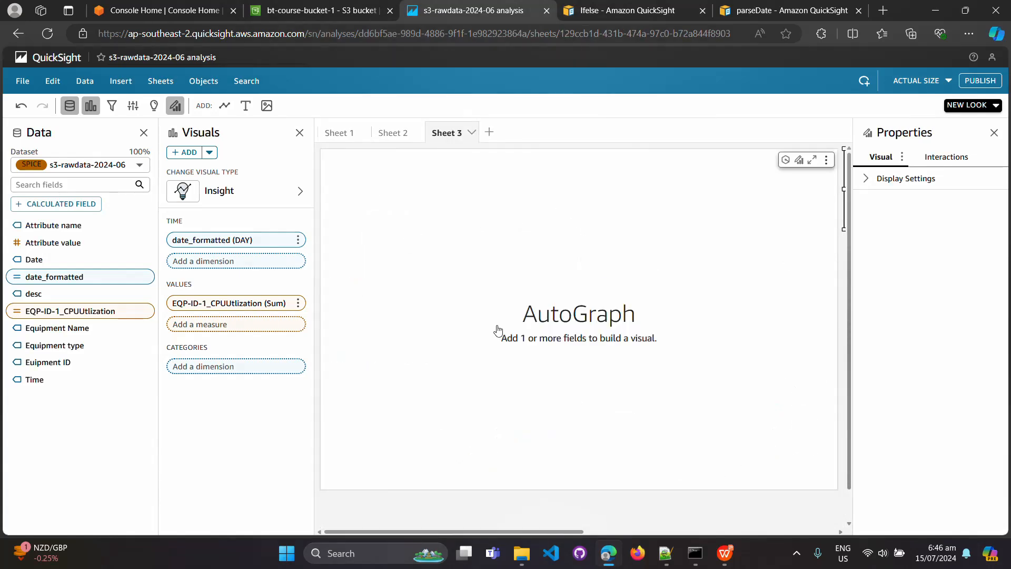
left_click(356, 140)
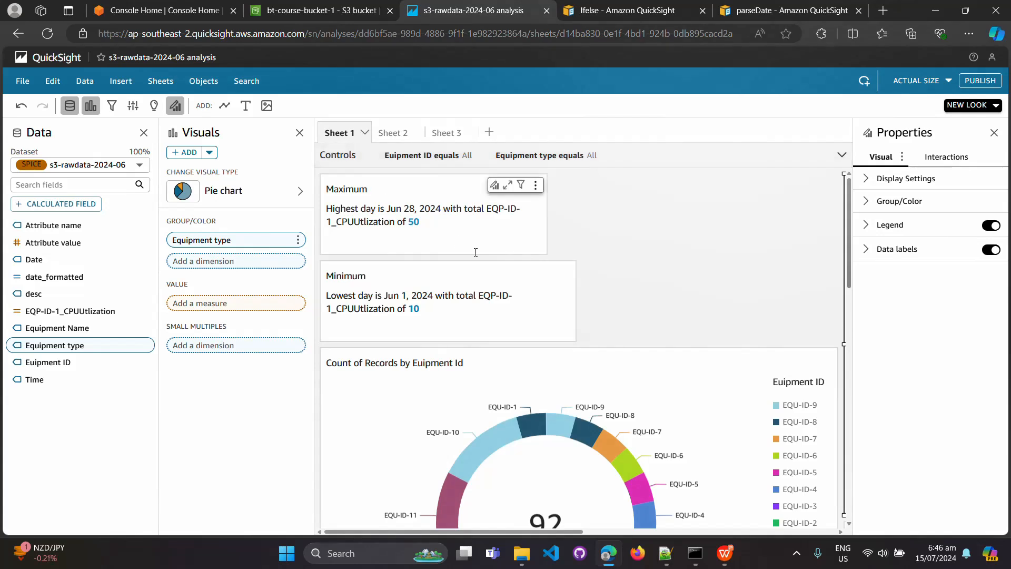
left_click(564, 260)
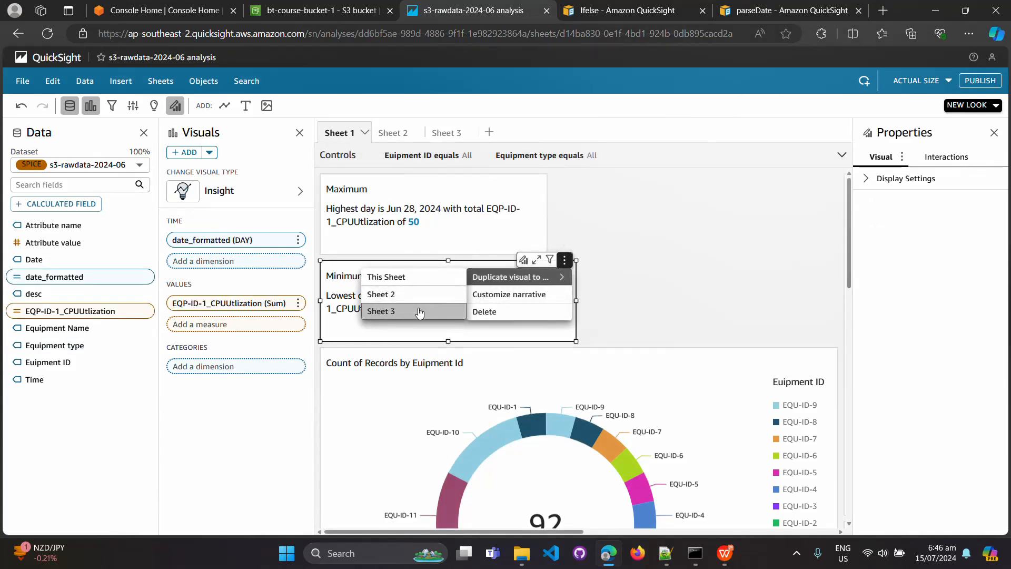
left_click(440, 309)
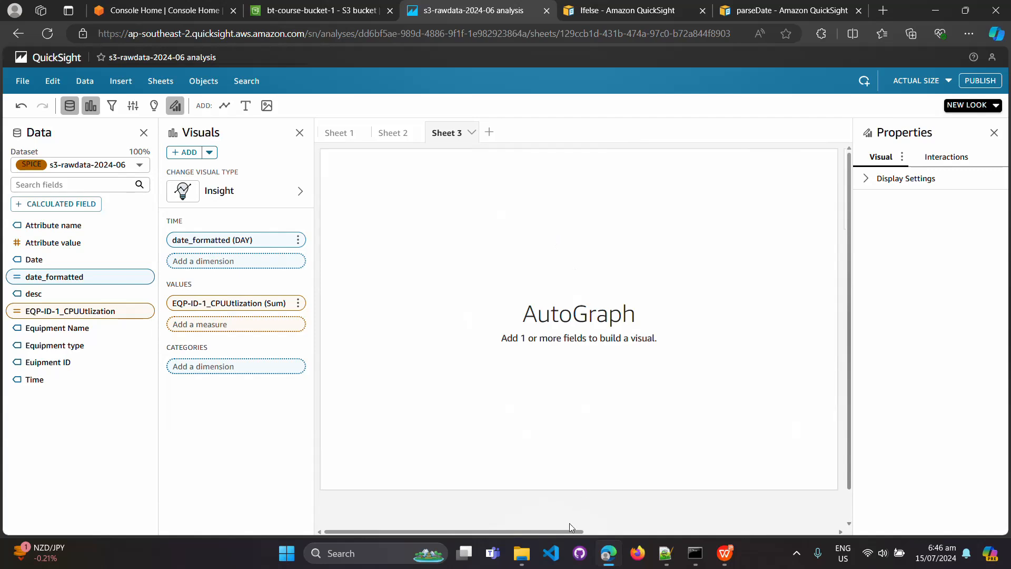
Delete the empty AutoGraph visual from Sheet 3, keeping the two insight visuals.
left_click_drag(567, 531, 691, 530)
left_click(517, 213)
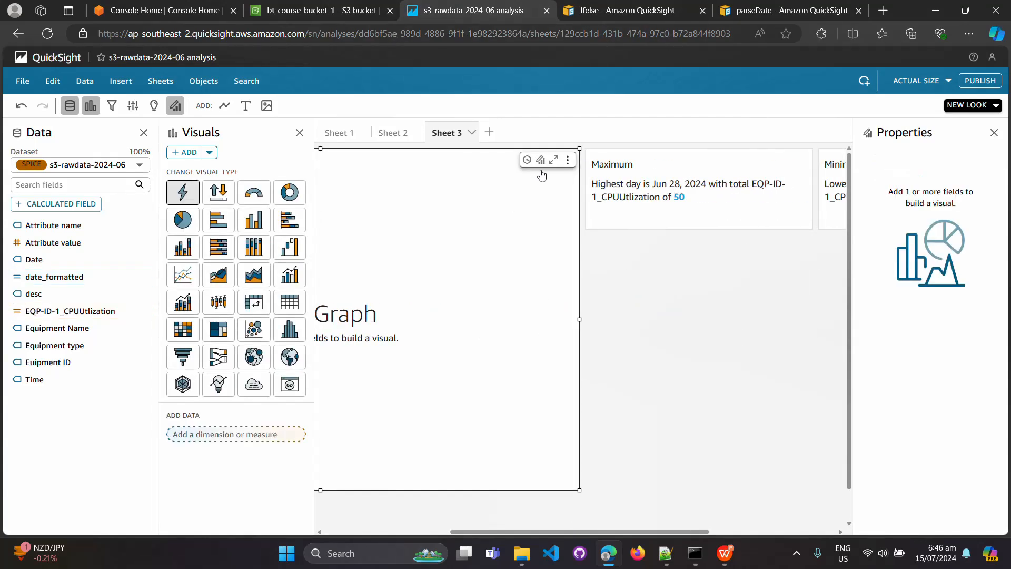
left_click(569, 161)
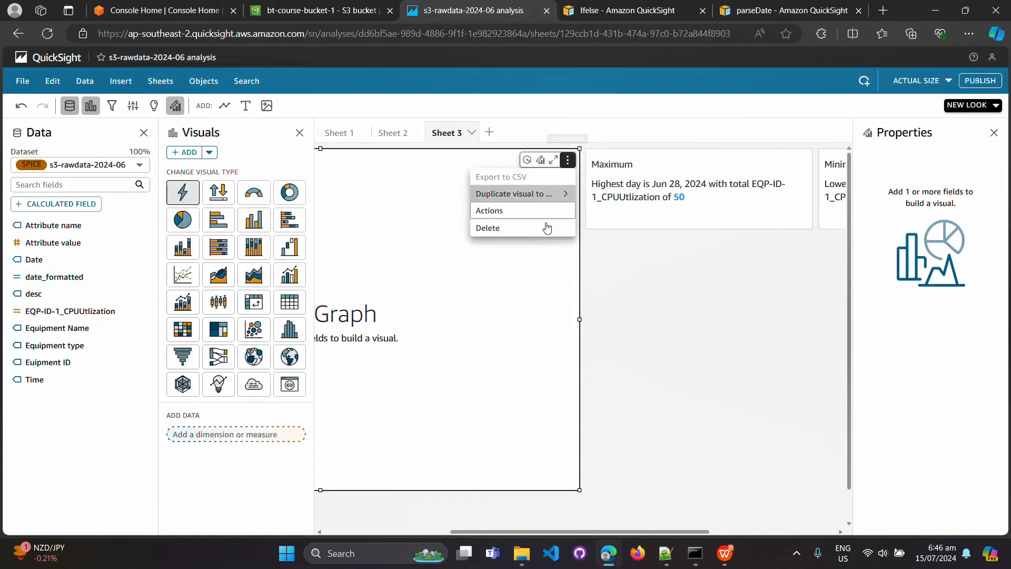
left_click(543, 228)
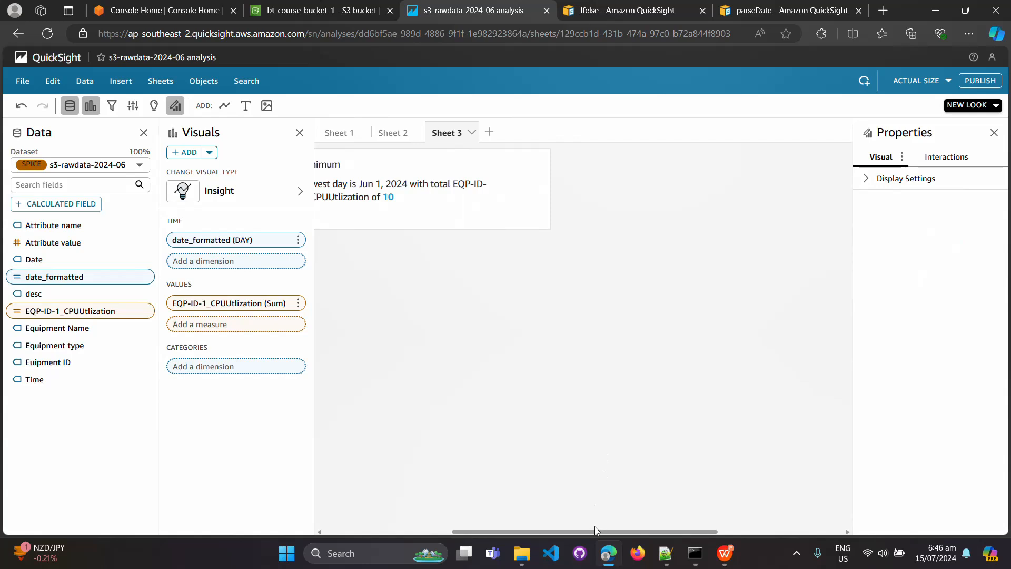
left_click_drag(596, 528, 446, 524)
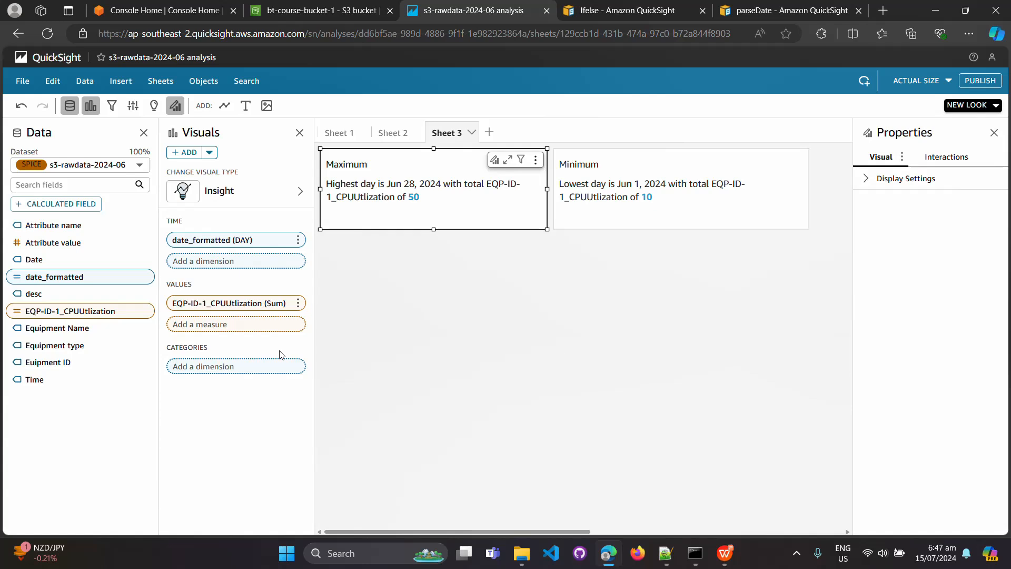
Delete the Maximum and Minimum insight visuals from Sheet 1.
left_click(348, 133)
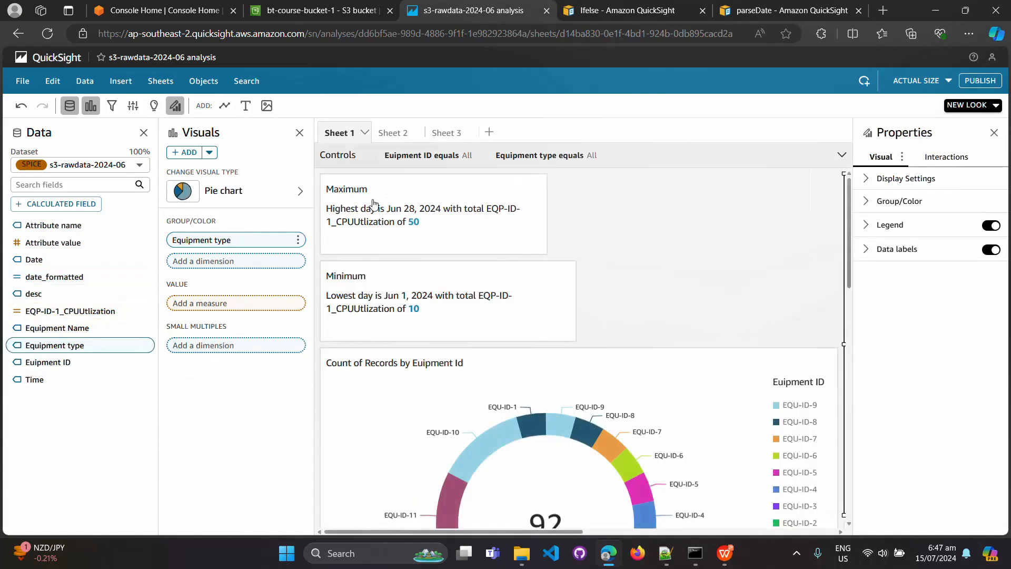
left_click(536, 185)
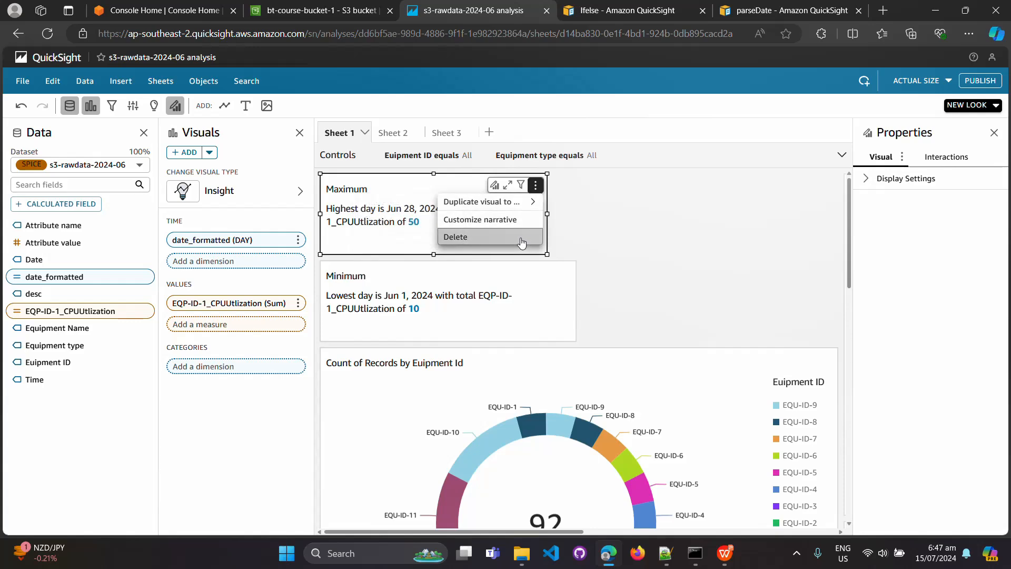
left_click(519, 240)
left_click(565, 186)
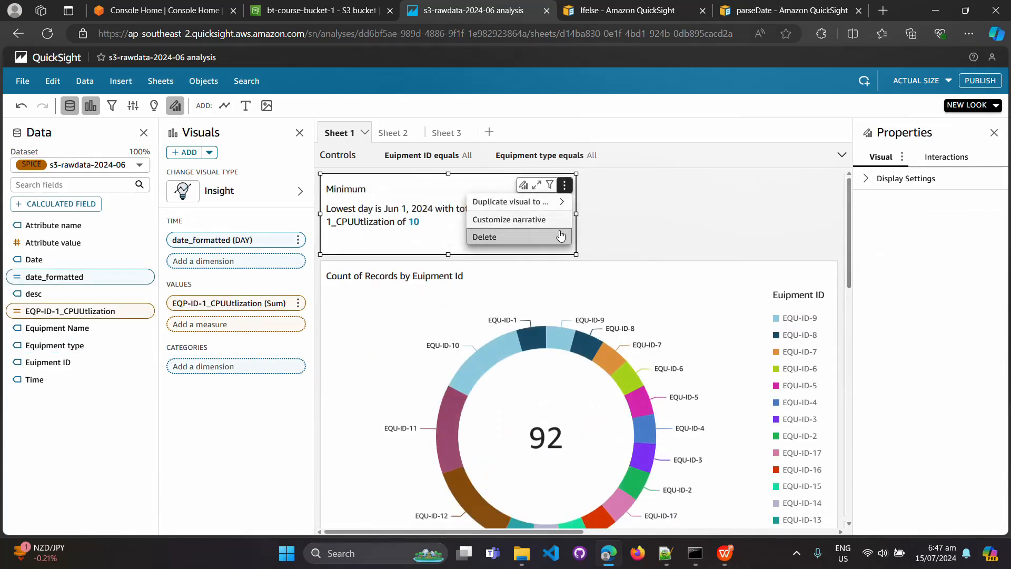
left_click(487, 235)
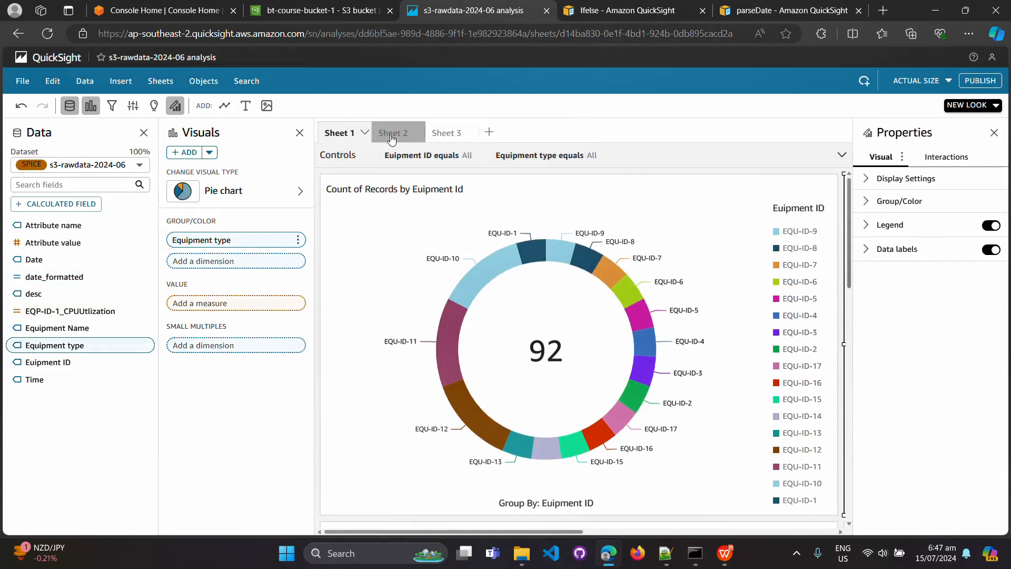
Look through Sheets 1, 2 and 3 of the analysis to check the visuals on each.
left_click(392, 132)
left_click(456, 132)
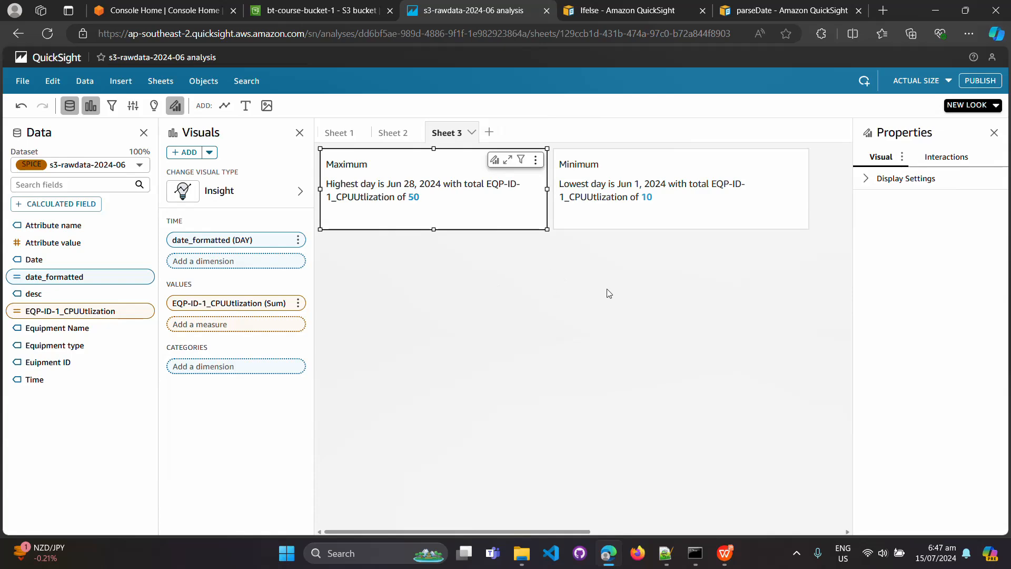
left_click(340, 133)
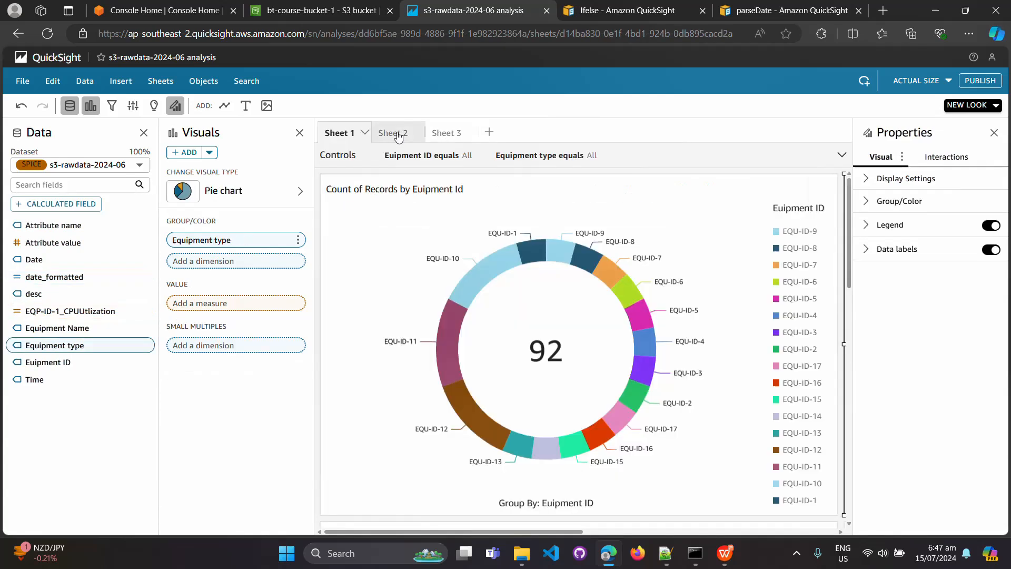
left_click(392, 133)
left_click(448, 137)
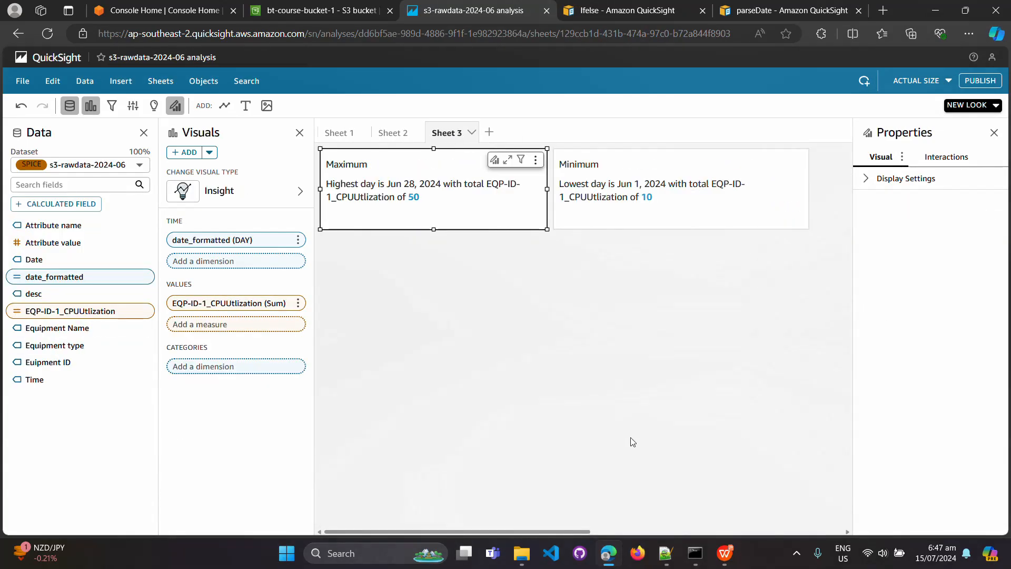
Switch to the AWS_data_analytics.pptx presentation, read the Quicksight Insights and Create Dashboard items on the crash course slide, and return to the analysis.
left_click(727, 554)
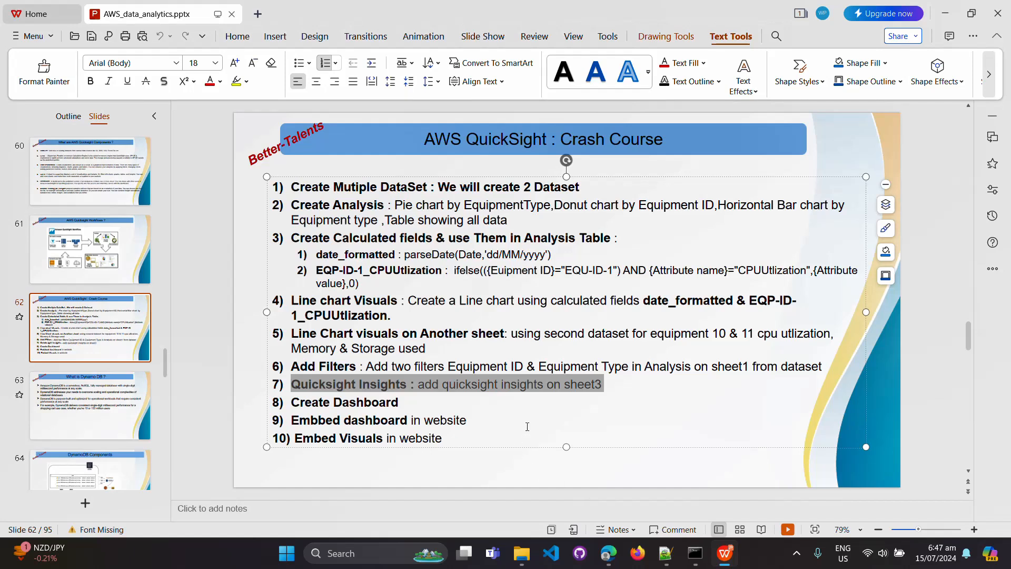
left_click(496, 423)
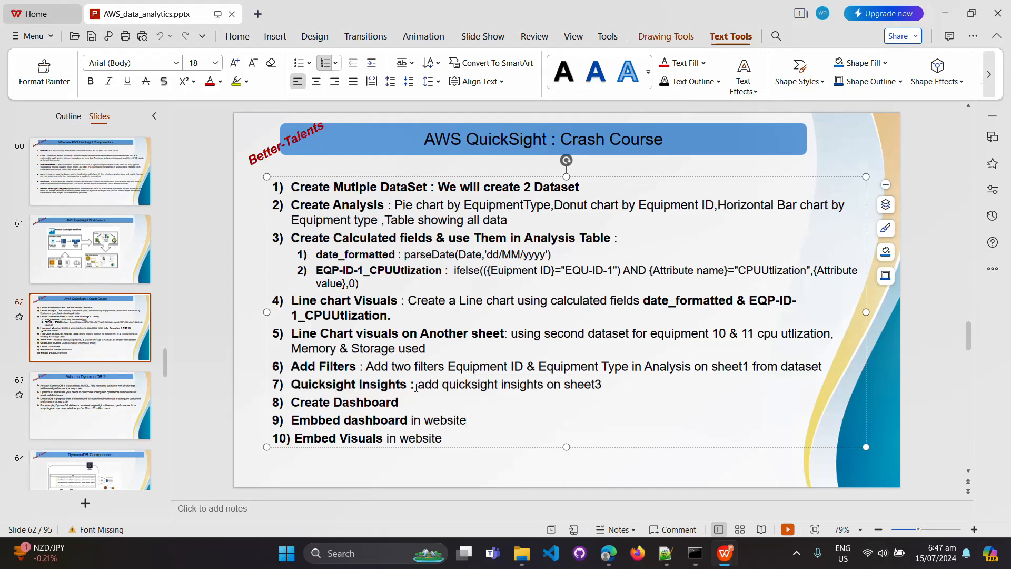
left_click_drag(417, 388, 609, 388)
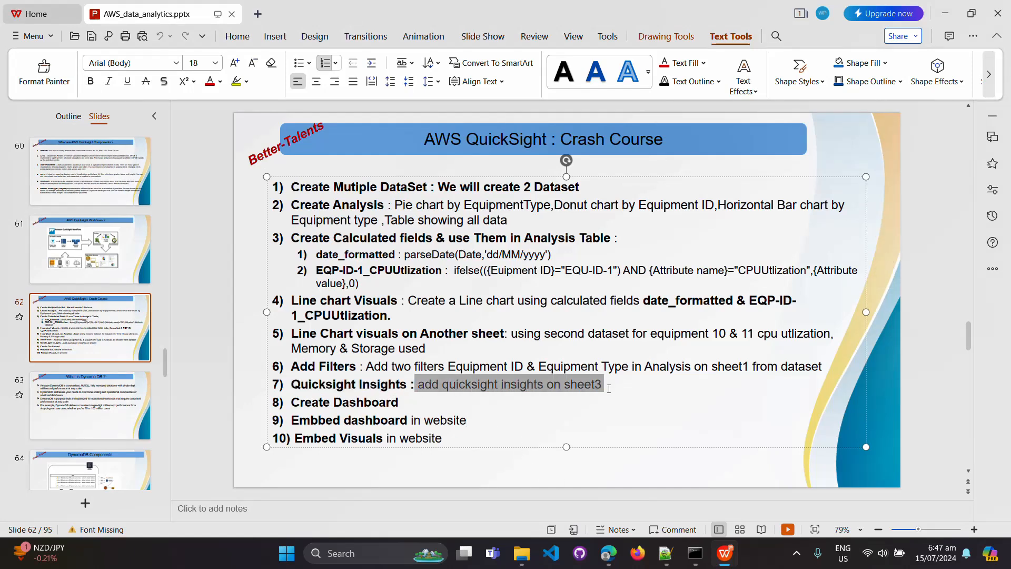
left_click(353, 410)
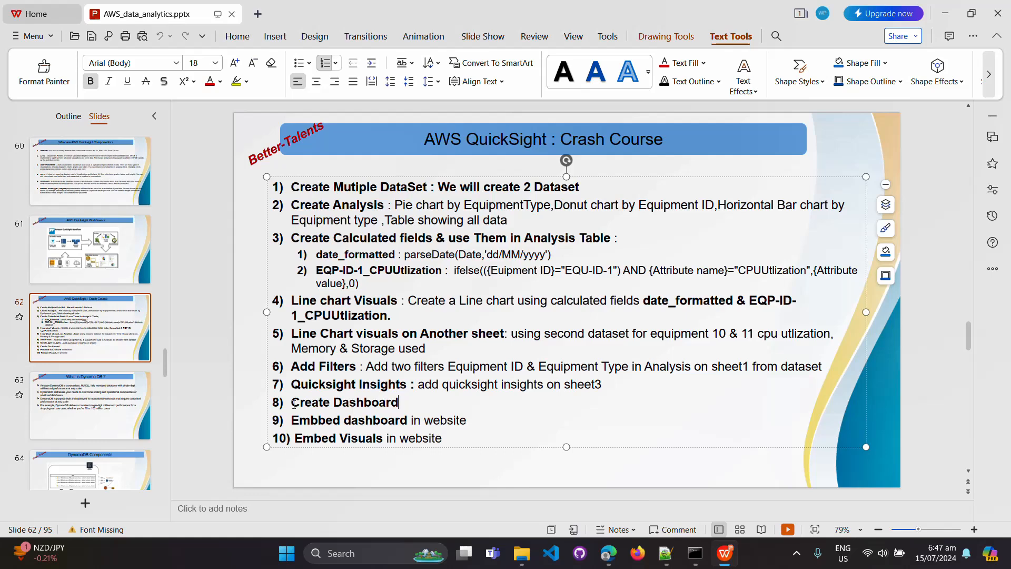
left_click_drag(293, 403, 390, 403)
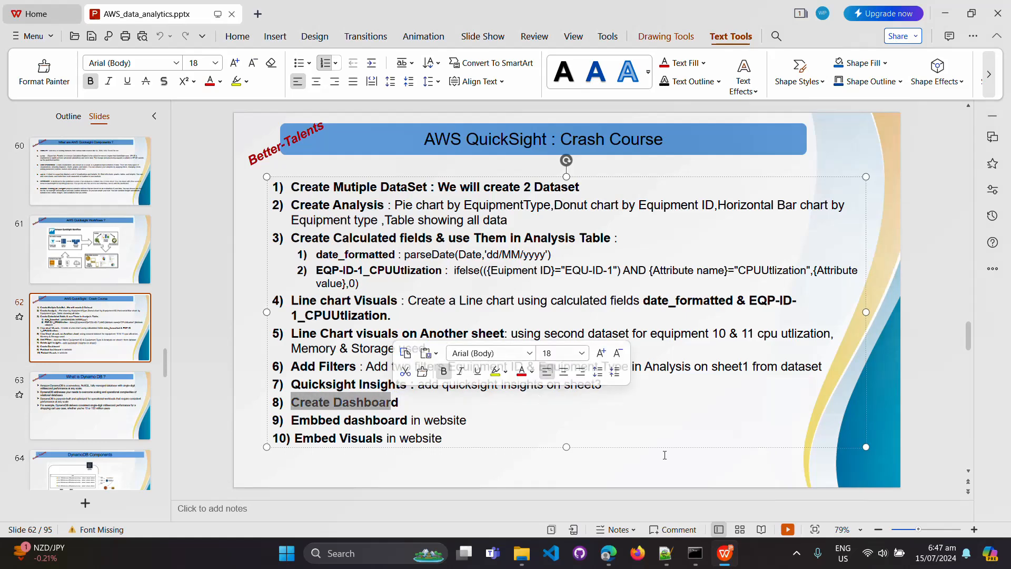
left_click(724, 557)
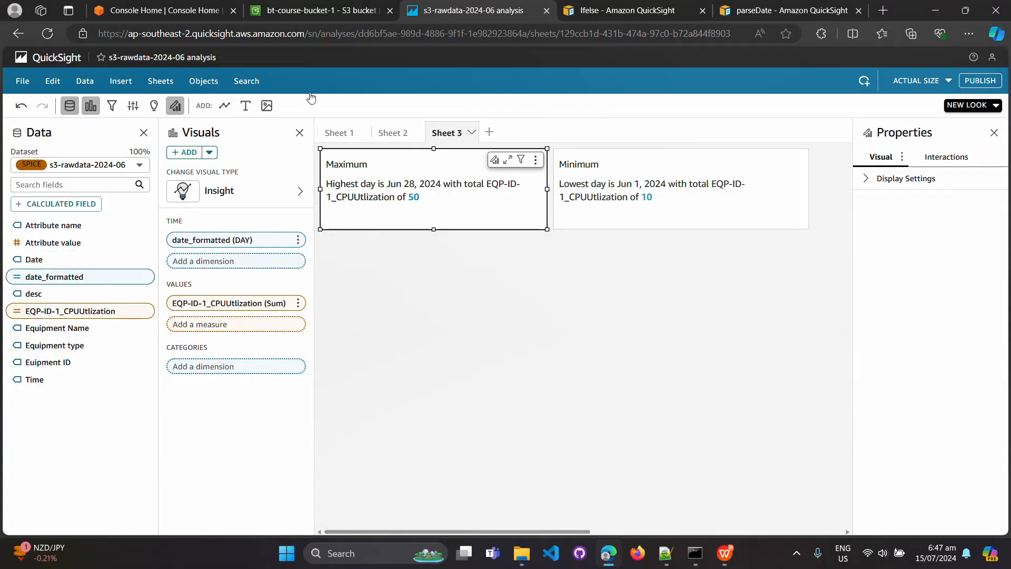
Start publishing the analysis from Sheet 1 as a new dashboard named dashboard-1.
left_click(341, 132)
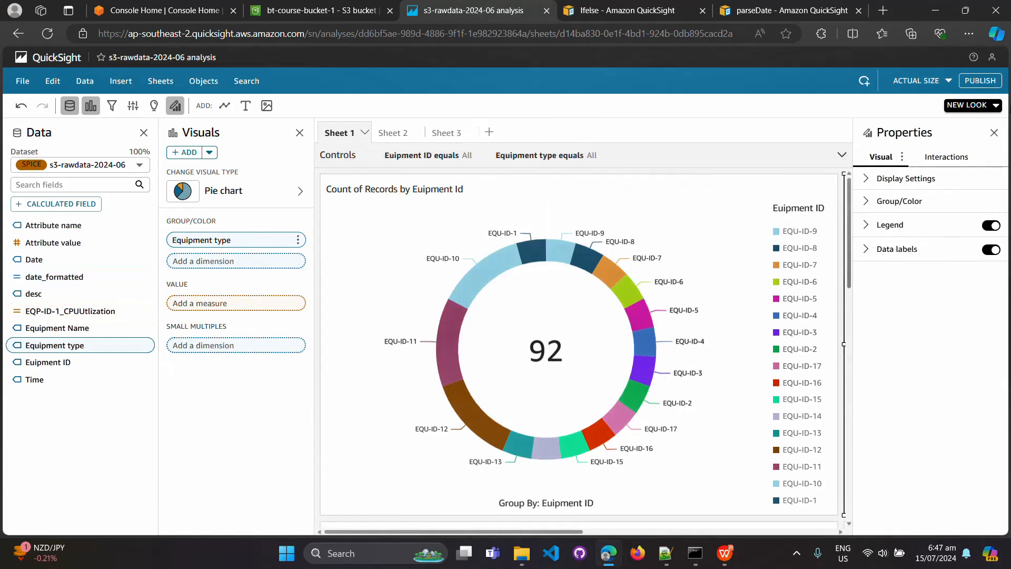
left_click(975, 82)
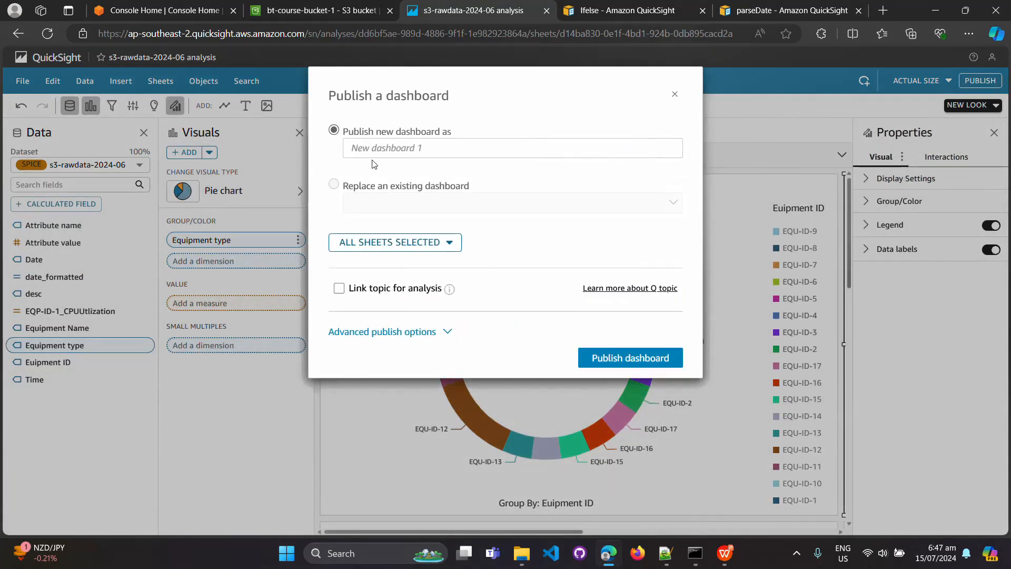
left_click(380, 148)
type("dashboard-1")
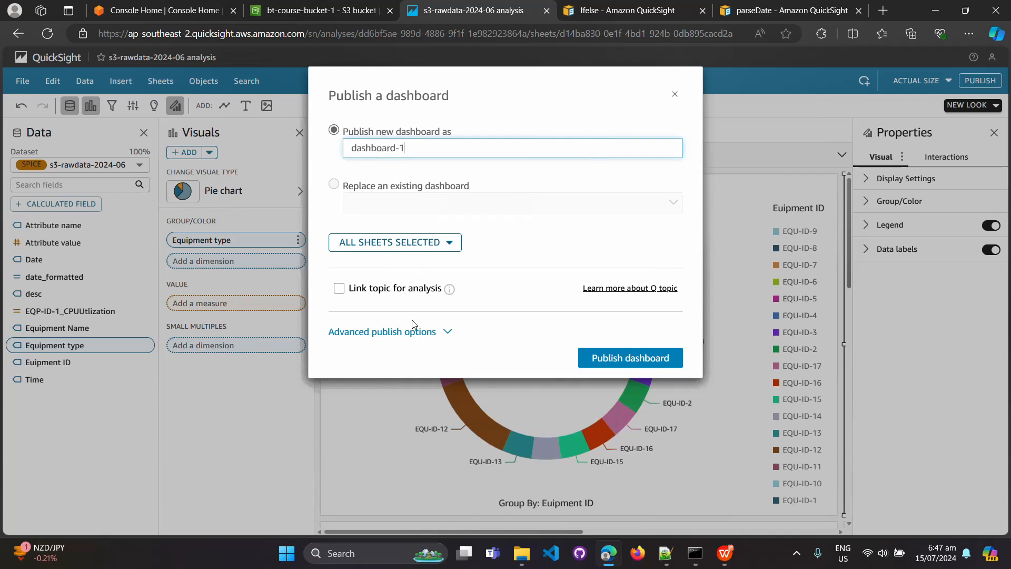
left_click(796, 553)
left_click(771, 514)
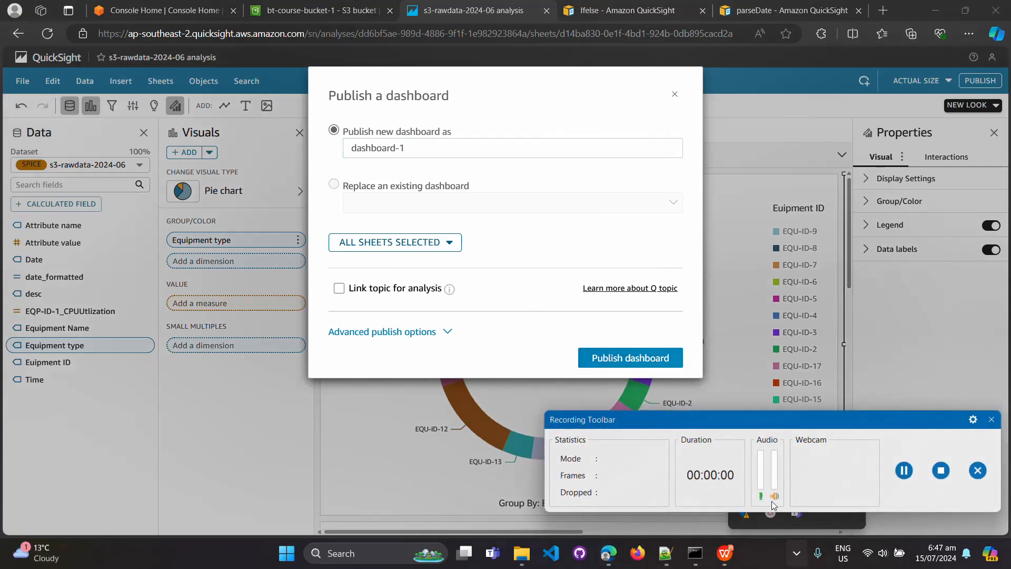
left_click(992, 420)
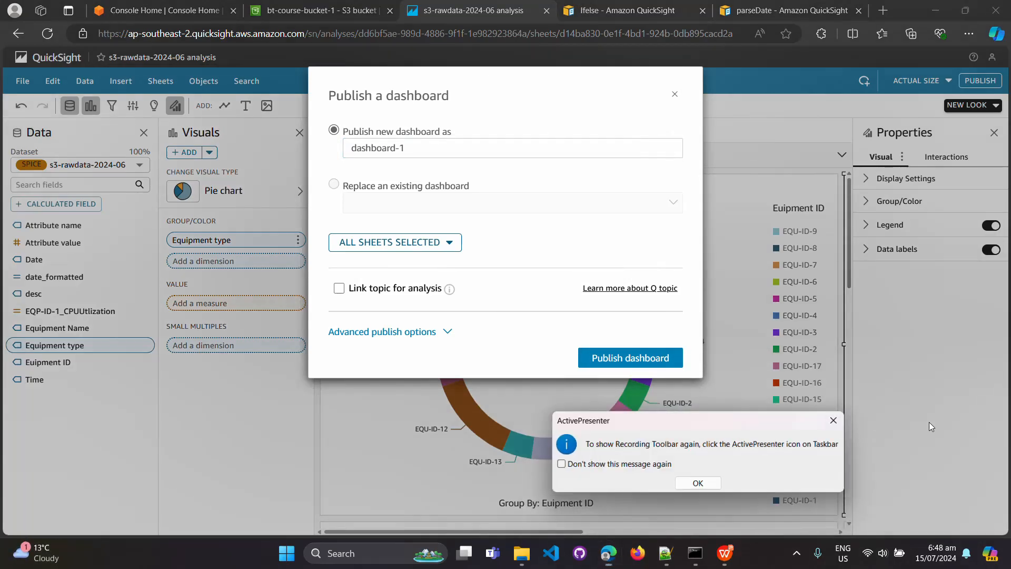
left_click(693, 485)
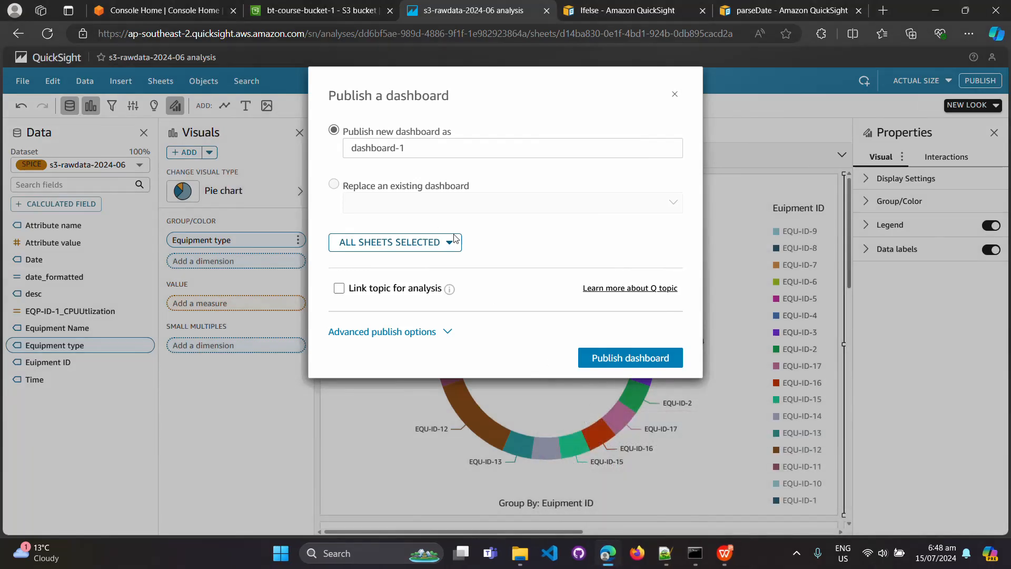
Publish the dashboard with all sheets selected and look through the visuals on its three sheets.
left_click(601, 364)
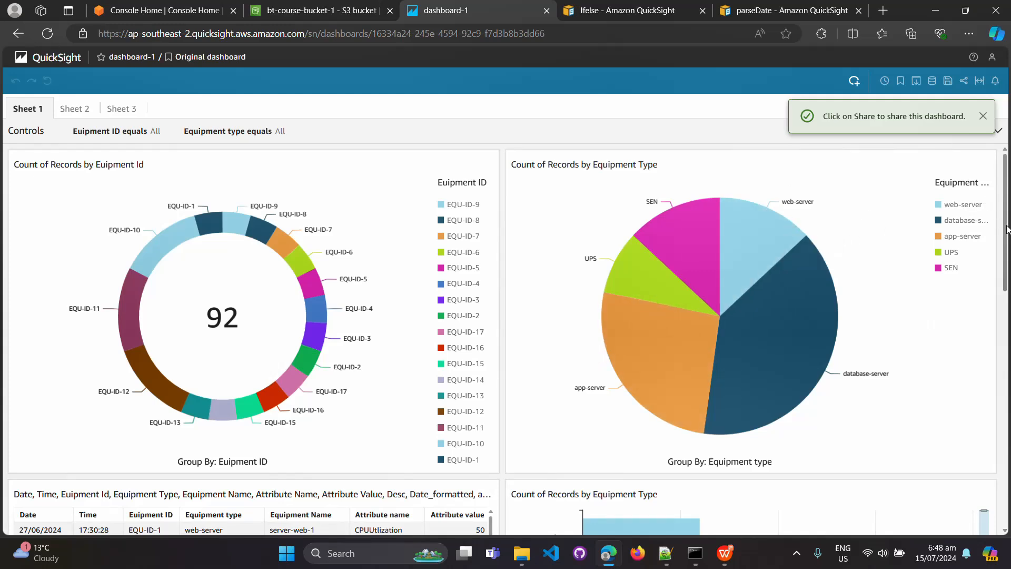
left_click_drag(1008, 229, 1008, 487)
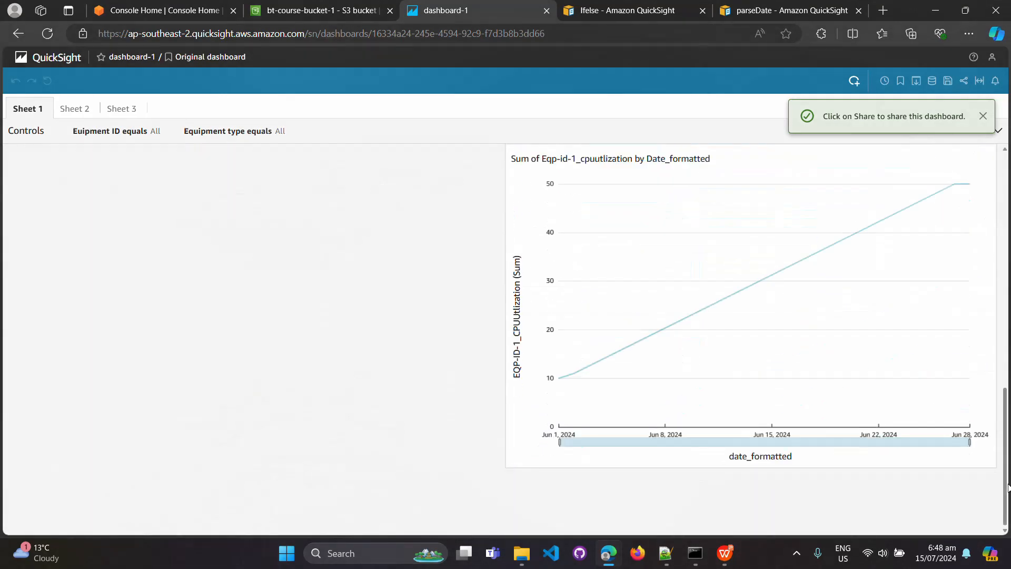
scroll(473, 184, "up", 10)
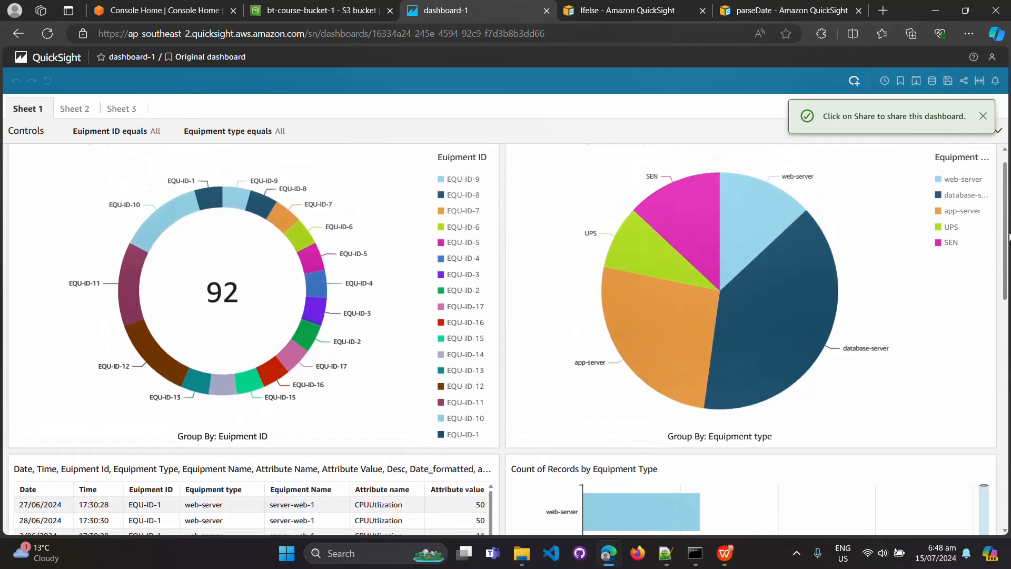
left_click(74, 109)
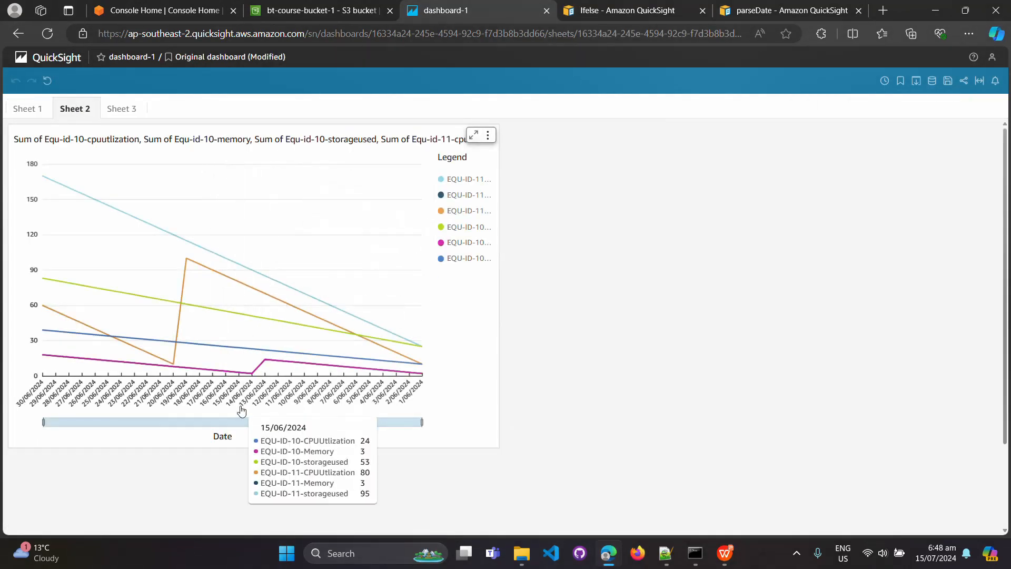
left_click(125, 109)
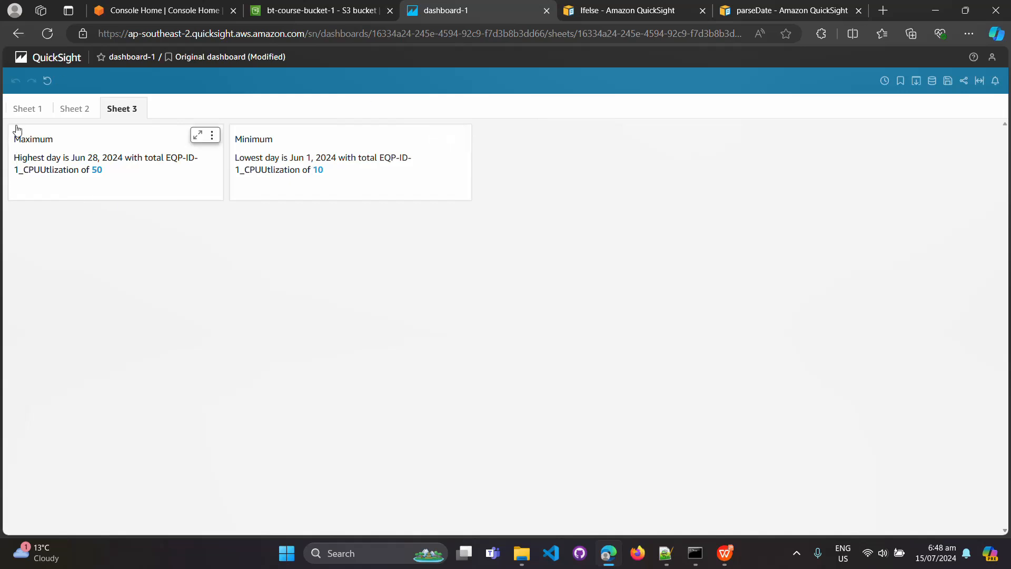
left_click(26, 111)
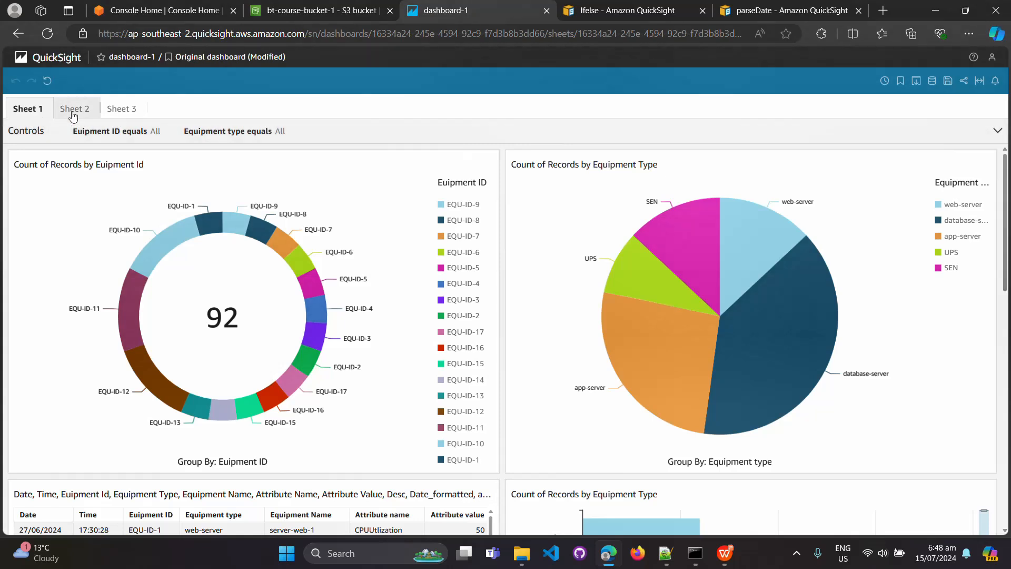
Expand the controls on Sheet 1 and browse the Euipment ID filter values, clearing and restoring the full selection.
left_click(140, 134)
left_click(153, 179)
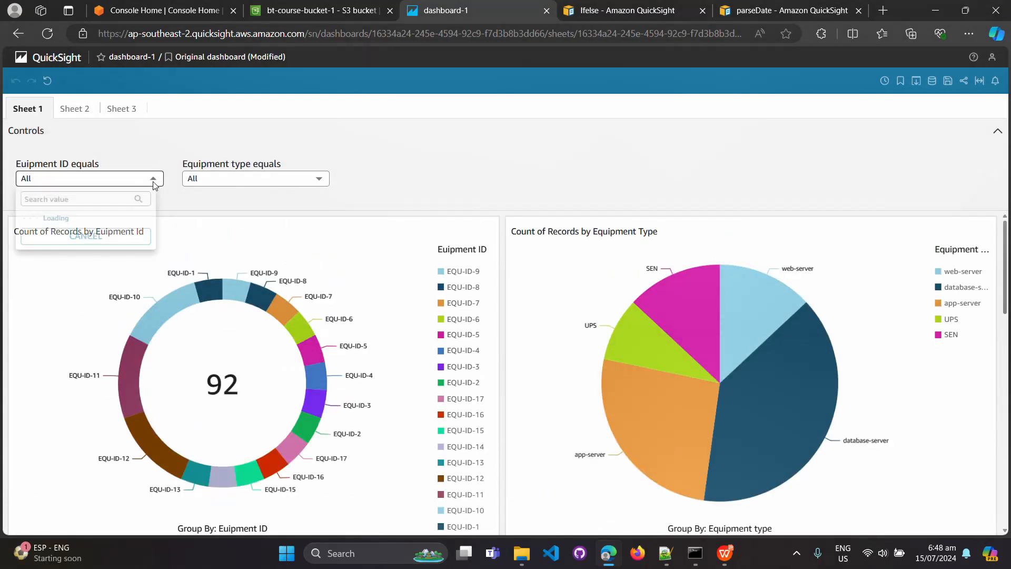
left_click(27, 220)
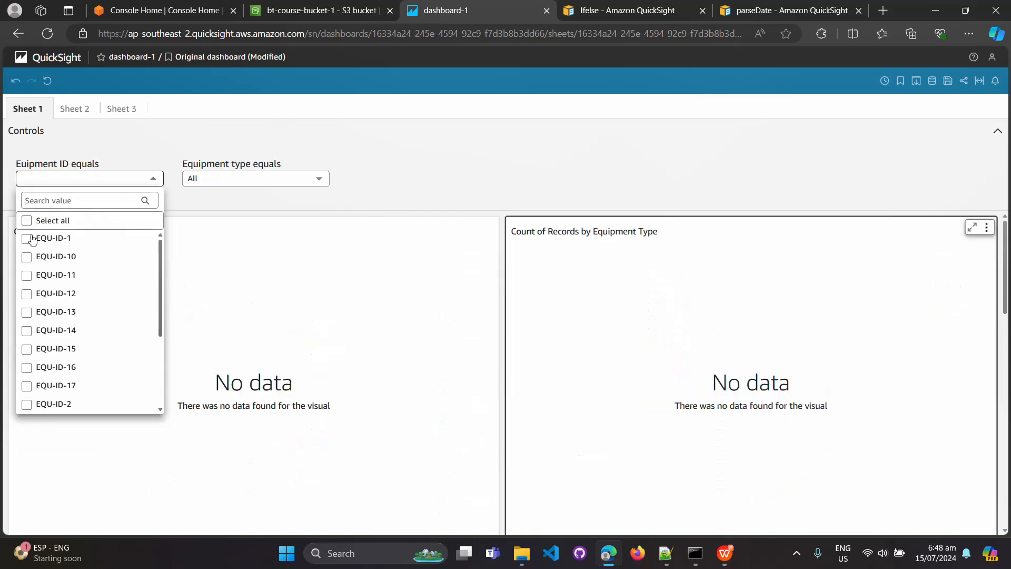
left_click(28, 220)
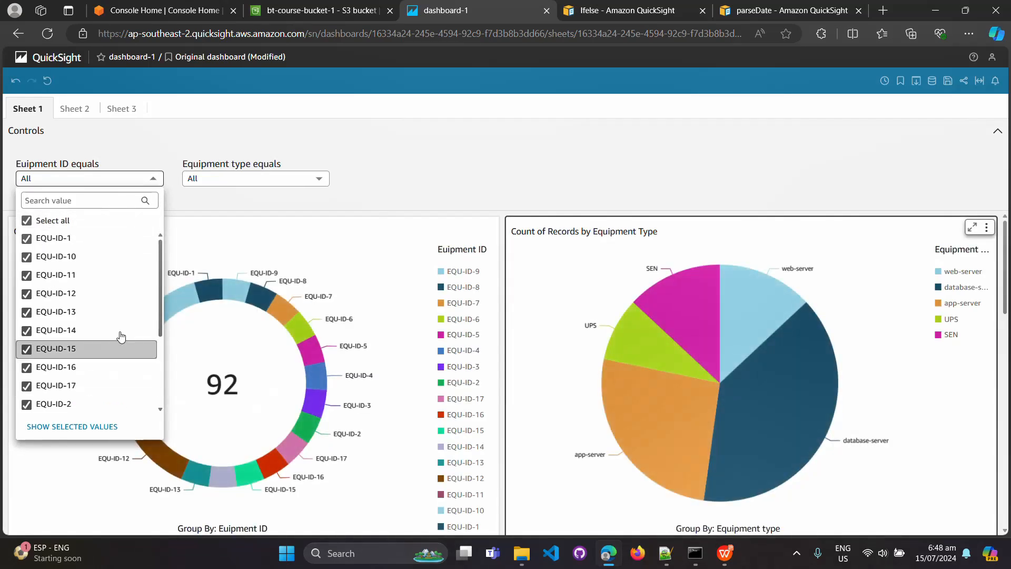
left_click_drag(161, 318, 150, 258)
left_click(141, 141)
Limit the Equipment type filter to SEN and look through the filtered visuals on Sheet 1.
left_click(237, 179)
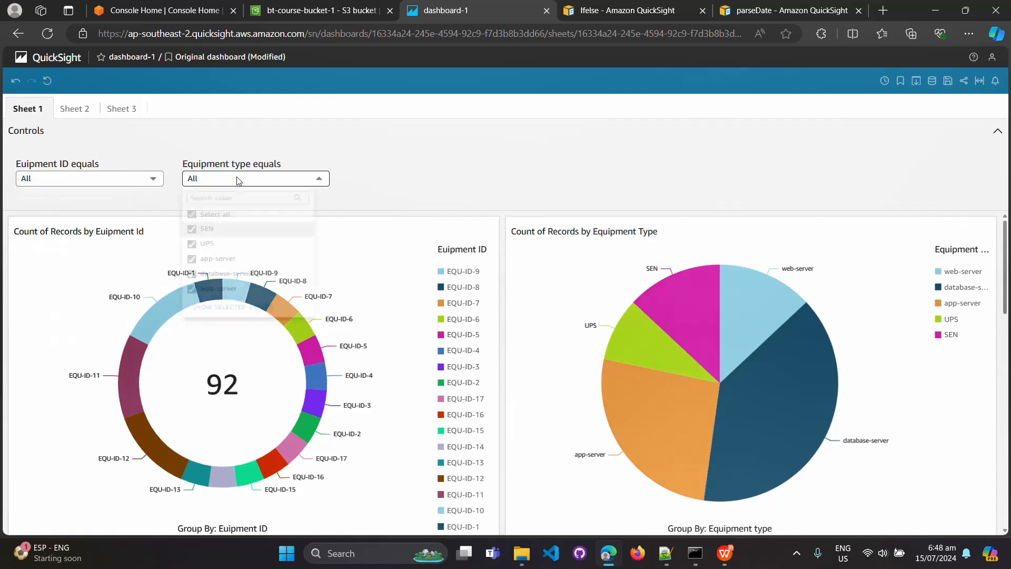
left_click(193, 221)
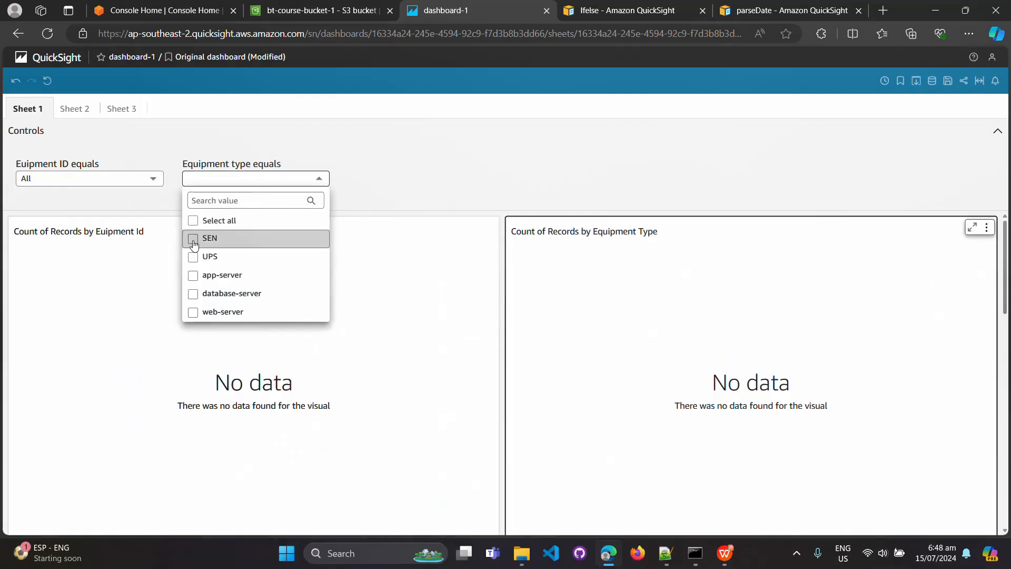
left_click(194, 238)
left_click(460, 182)
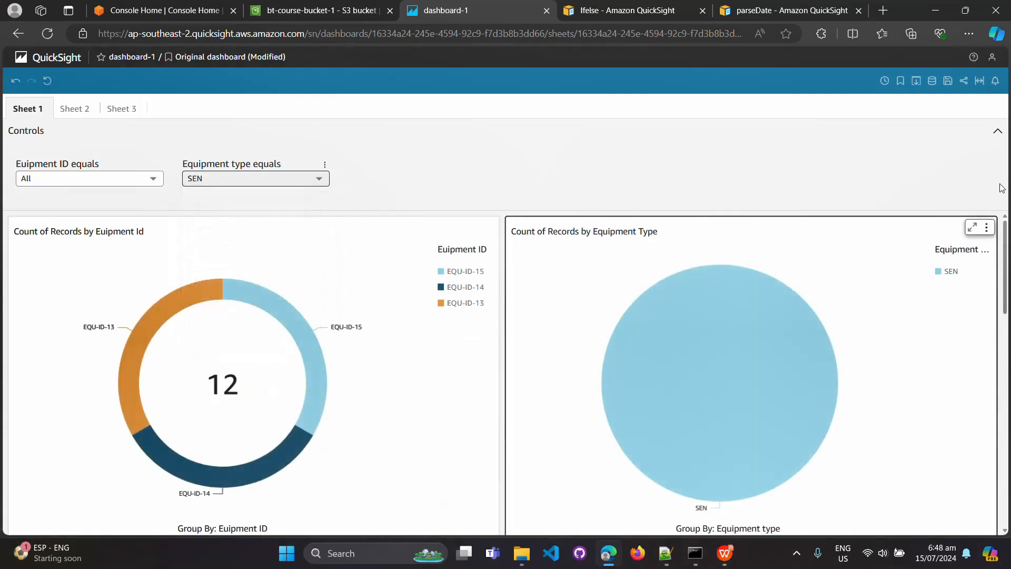
left_click_drag(1007, 267, 1008, 343)
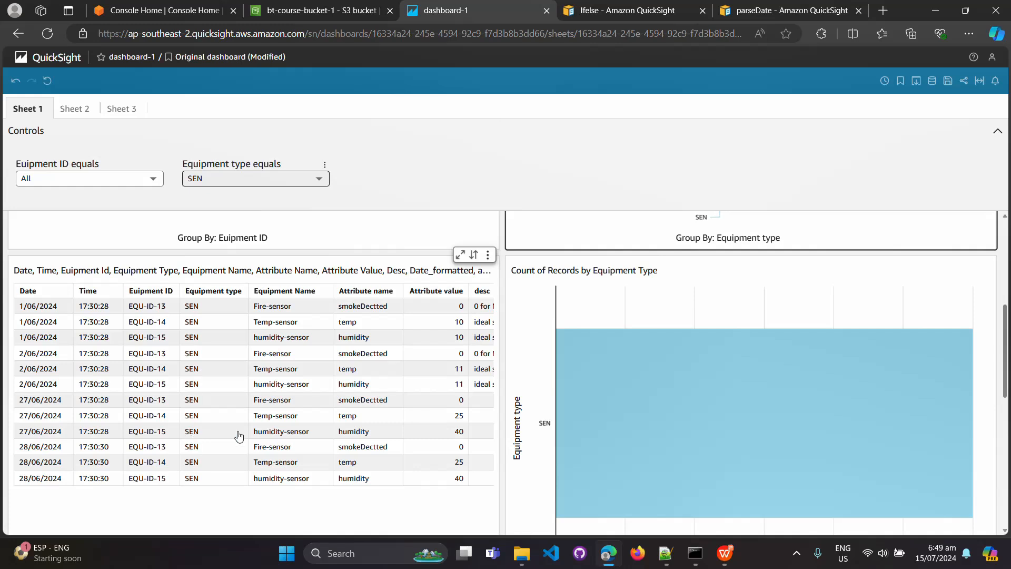
scroll(1003, 363, "down", 1)
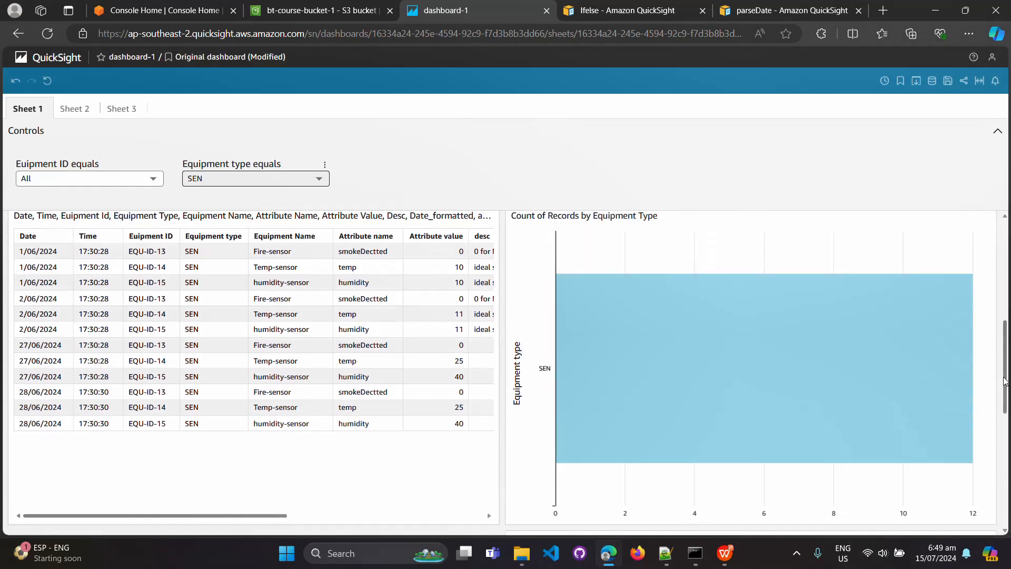
scroll(1005, 379, "down", 5)
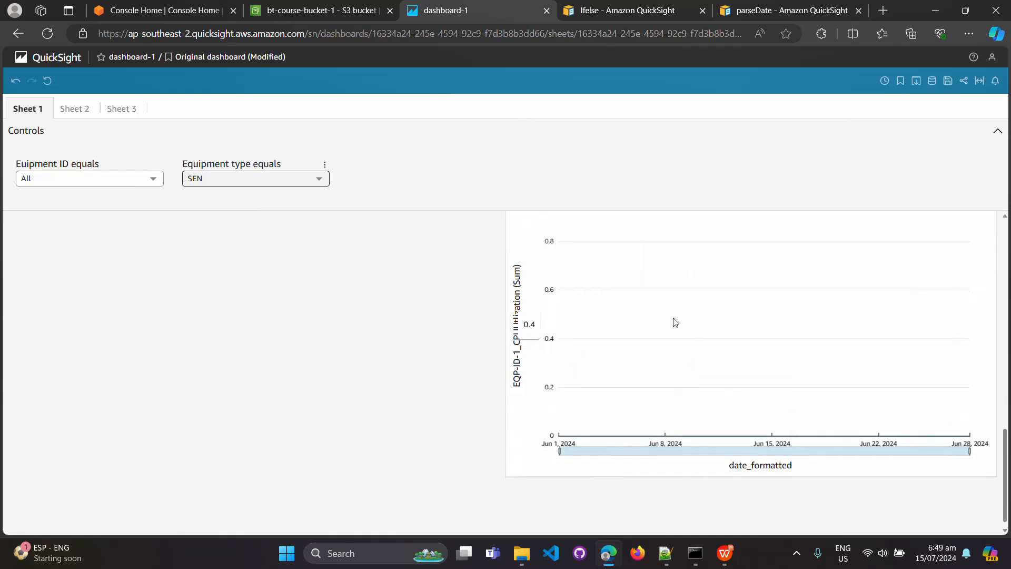
scroll(1004, 369, "up", 8)
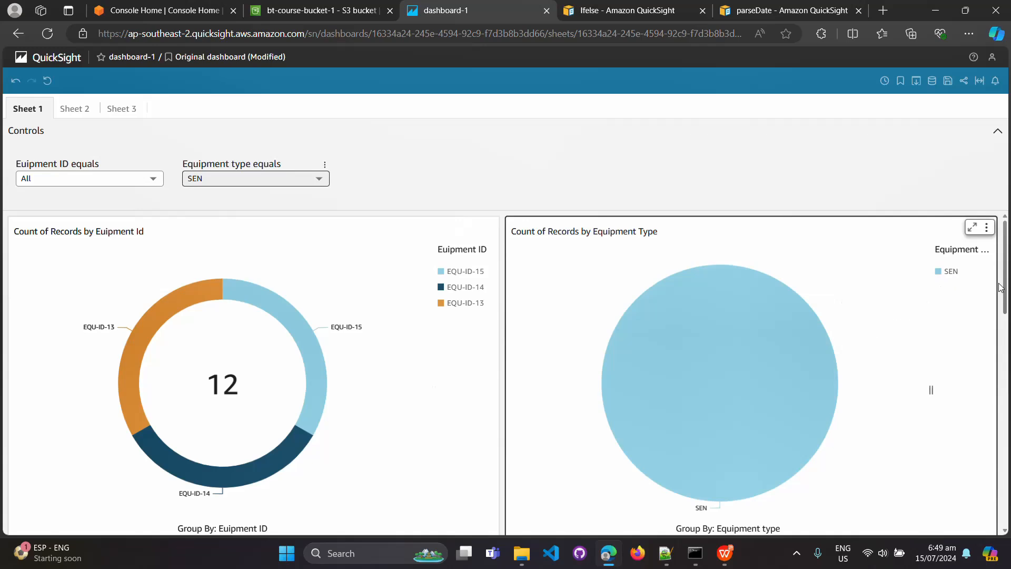
scroll(1001, 287, "down", 6)
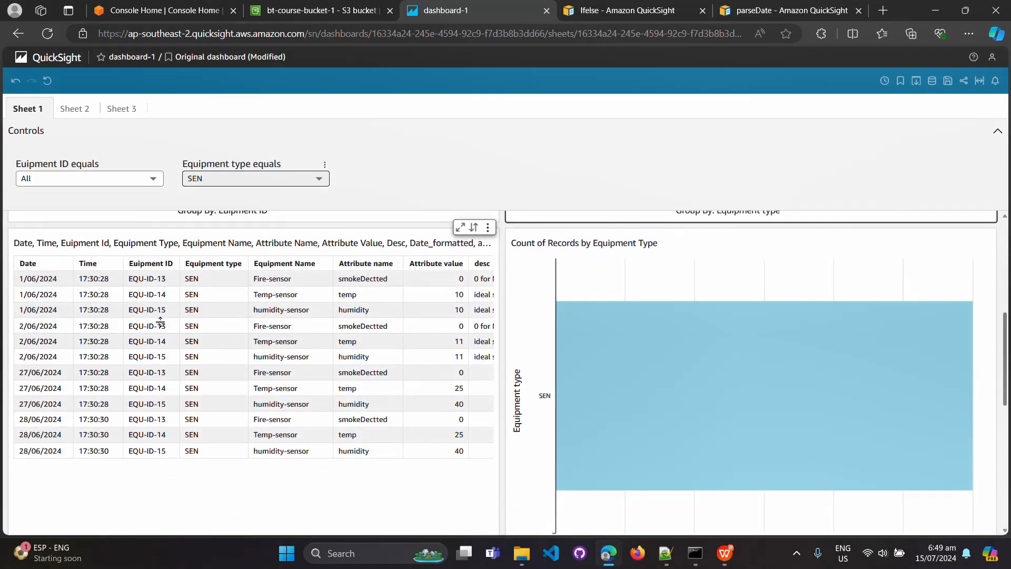
left_click_drag(1006, 348, 1006, 224)
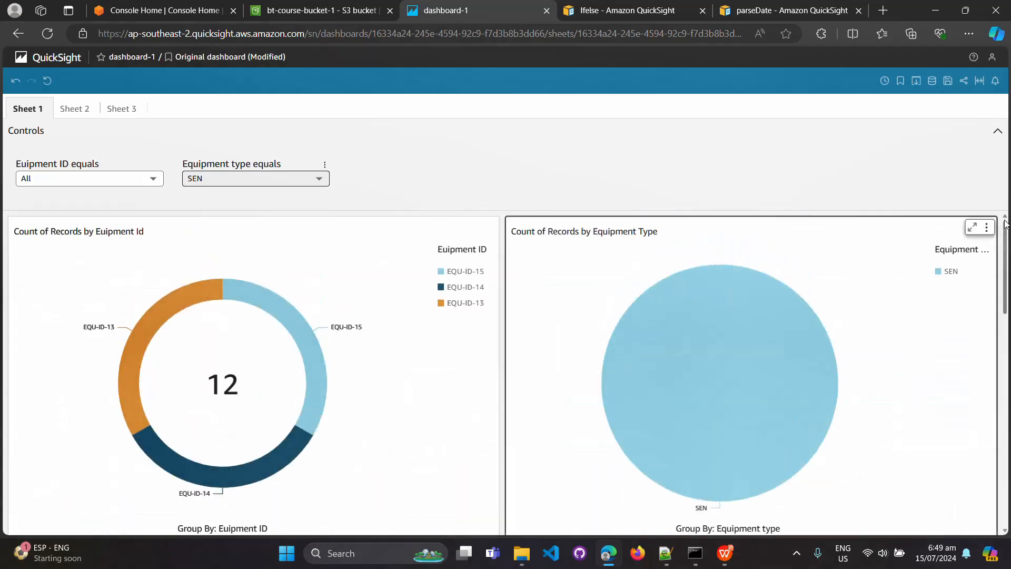
Reset the Equipment type filter to all values.
left_click(253, 182)
left_click(211, 221)
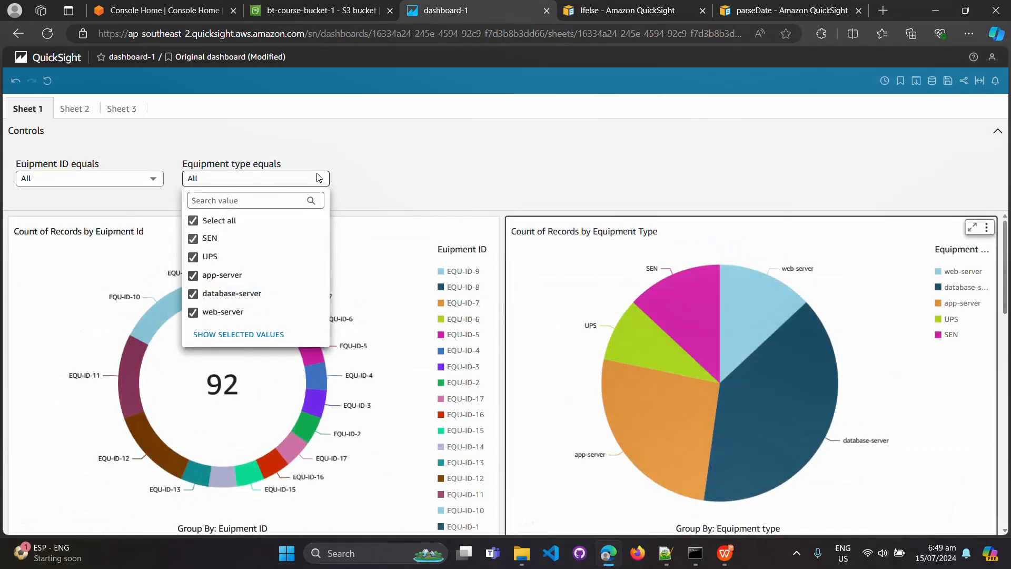
left_click(319, 178)
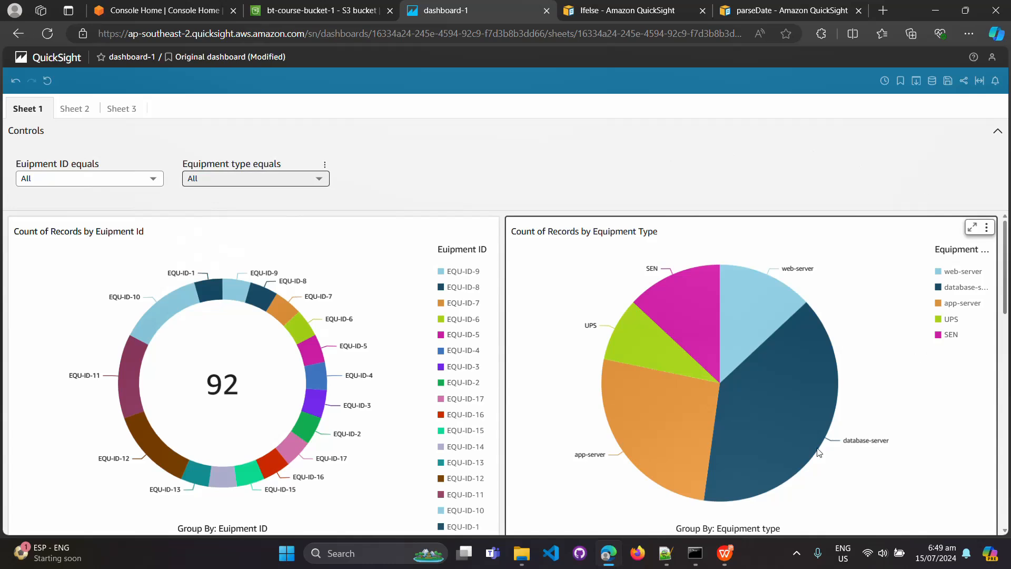
Limit the Euipment ID filter to EQU-ID-15 only.
left_click(89, 180)
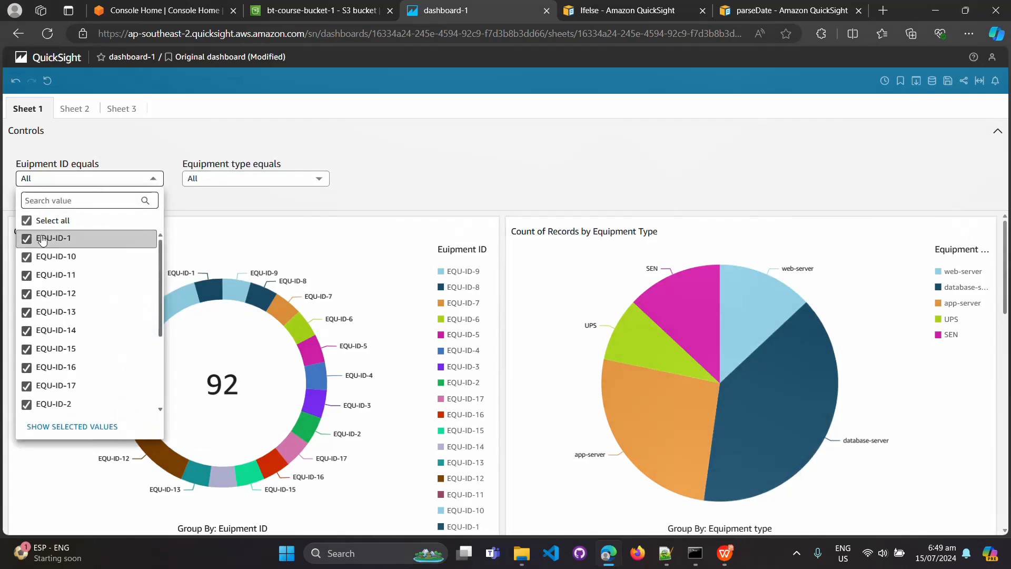
left_click(27, 221)
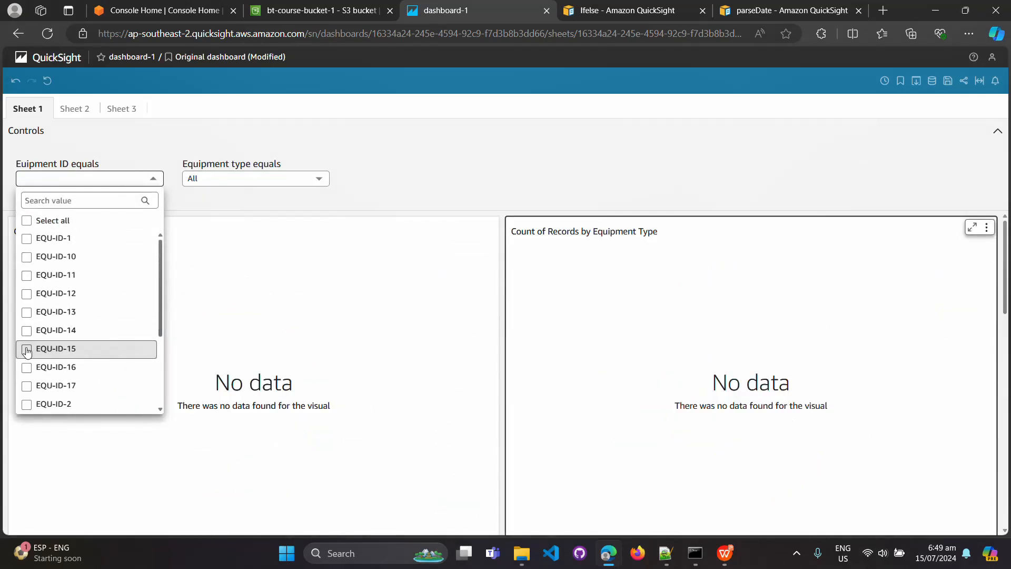
left_click(28, 352)
left_click(473, 153)
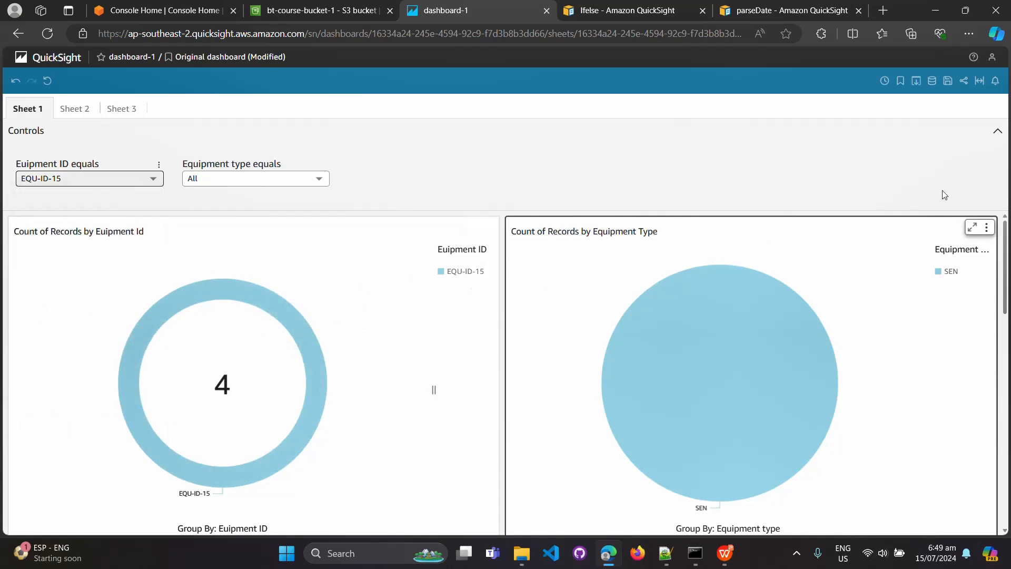
Examine the filtered charts and table on Sheet 1, and view the visuals on Sheets 2 and 3.
scroll(1007, 255, "down", 2)
scroll(753, 333, "up", 2)
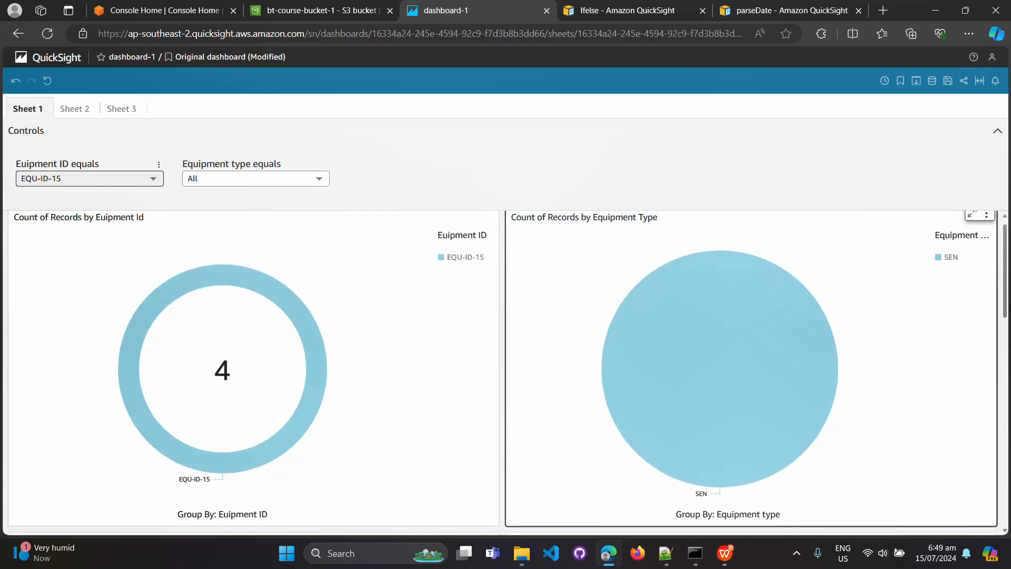
scroll(503, 373, "down", 1)
scroll(503, 373, "down", 3)
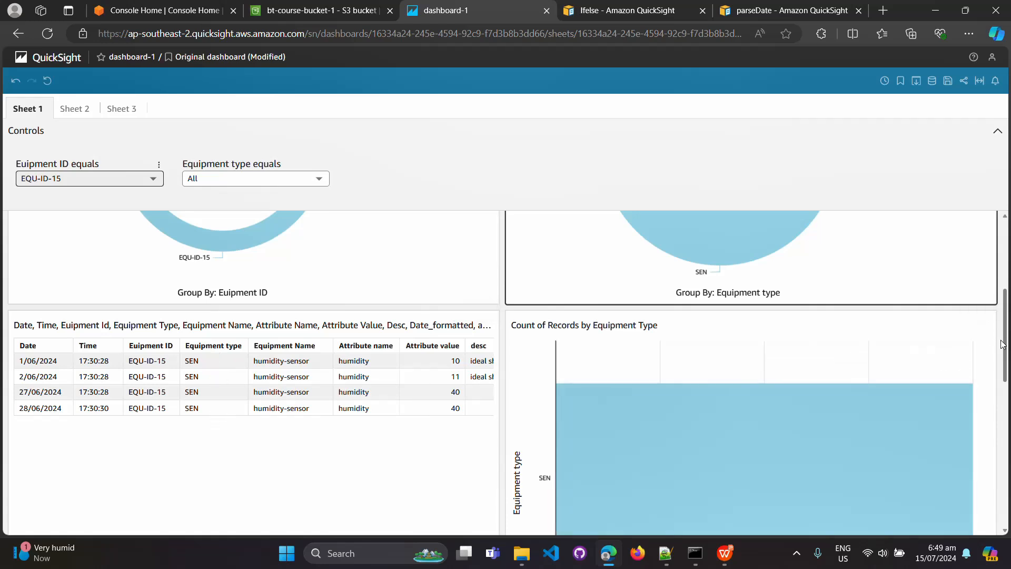
scroll(1007, 349, "down", 3)
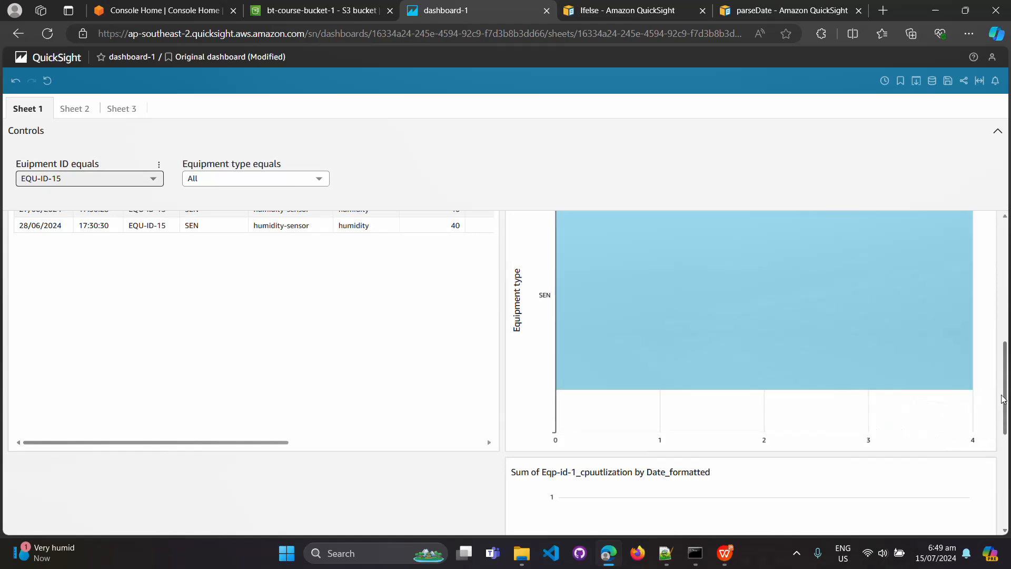
scroll(1005, 400, "down", 3)
scroll(1005, 400, "up", 6)
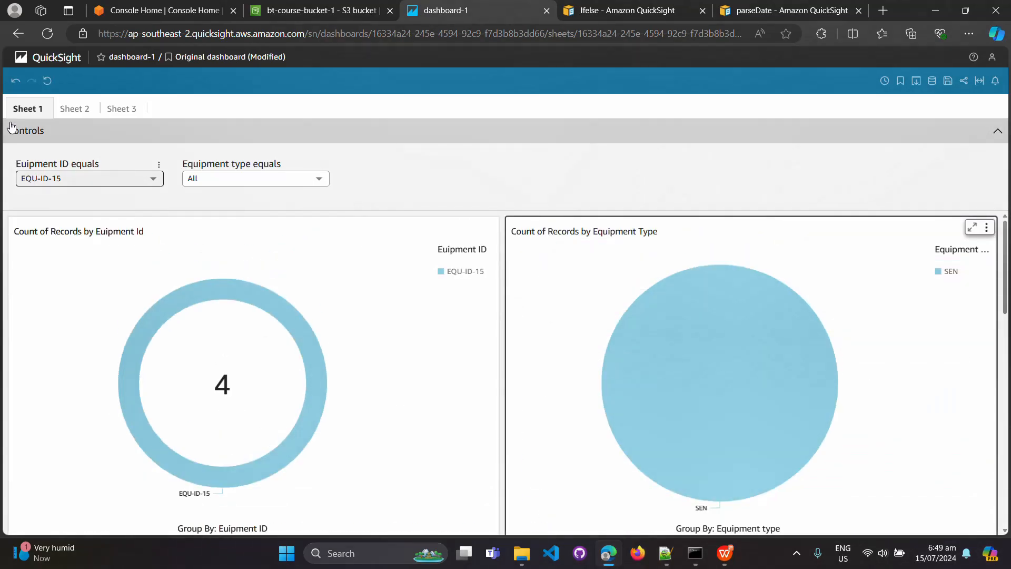
left_click(75, 110)
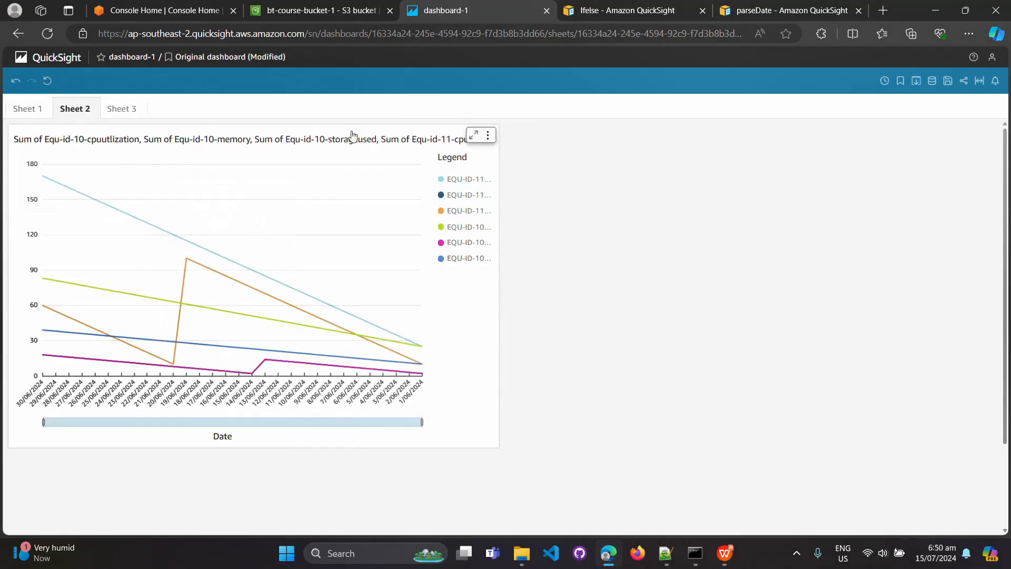
left_click(130, 108)
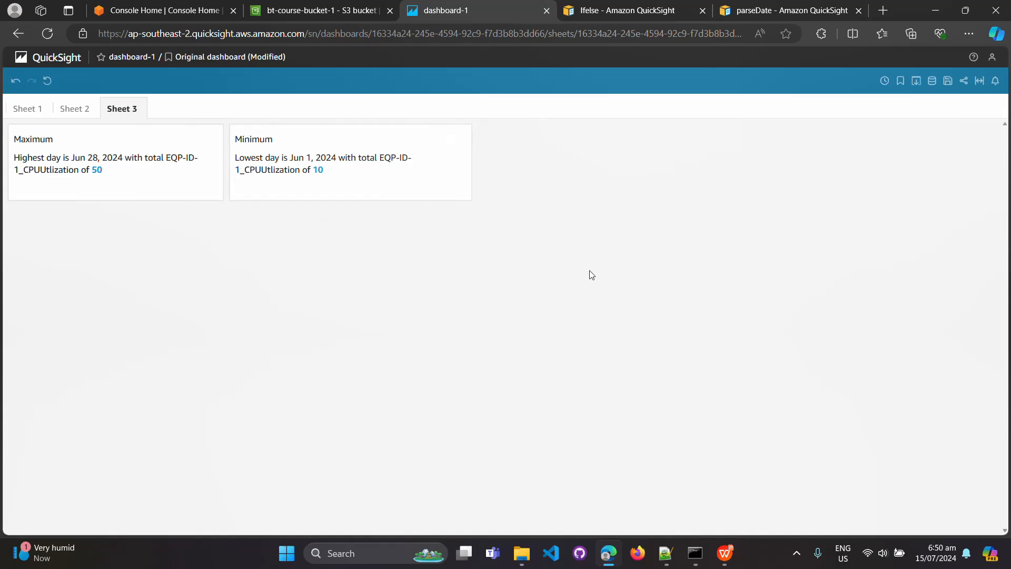
Switch to the AWS_data_analytics.pptx presentation, read the Embbed dashboard item on the crash course slide, and return to the dashboard.
left_click(734, 563)
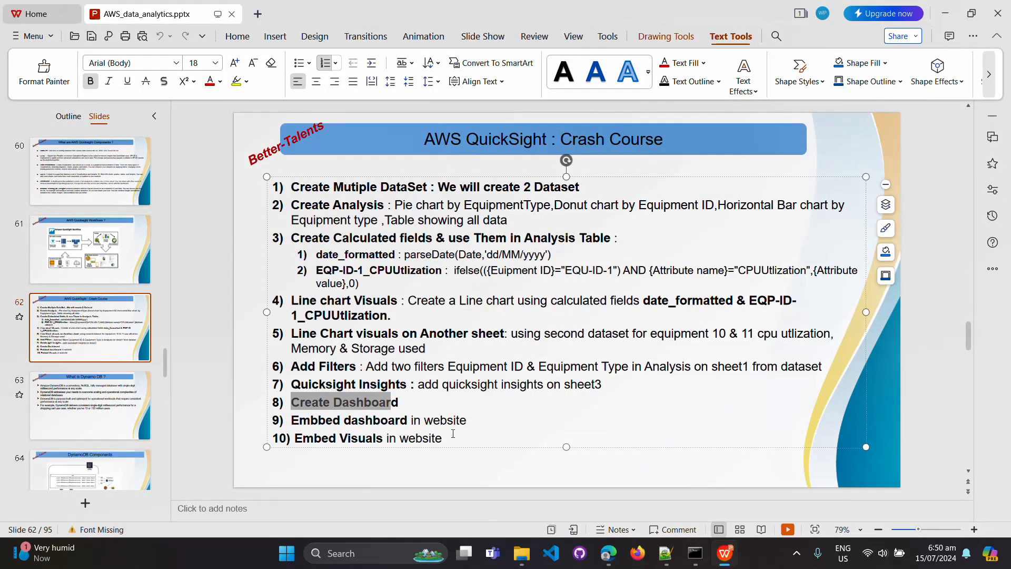
left_click(486, 426)
left_click_drag(521, 422, 299, 421)
left_click(734, 564)
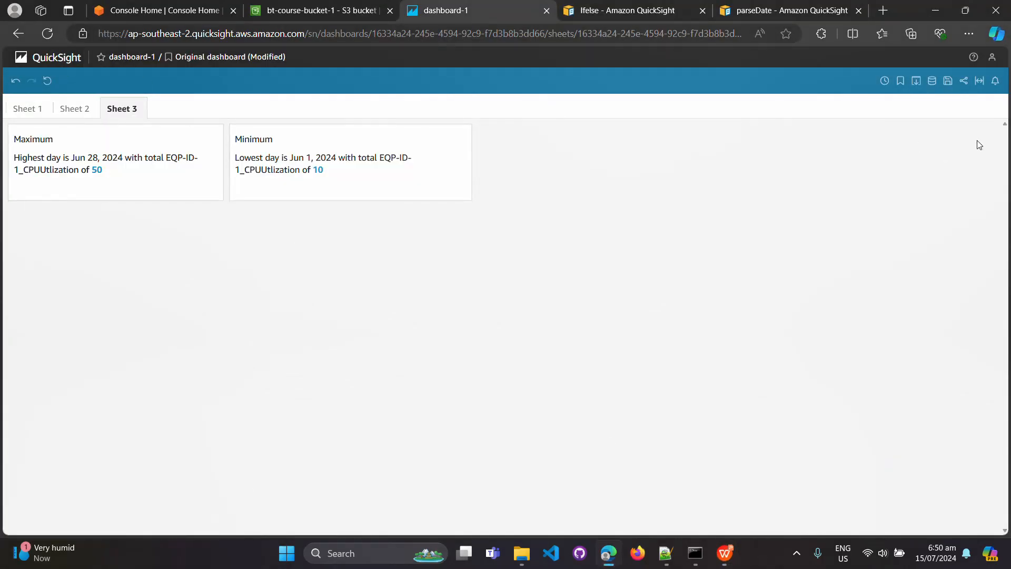
Reset the Euipment ID filter on Sheet 1 to all values.
left_click(33, 109)
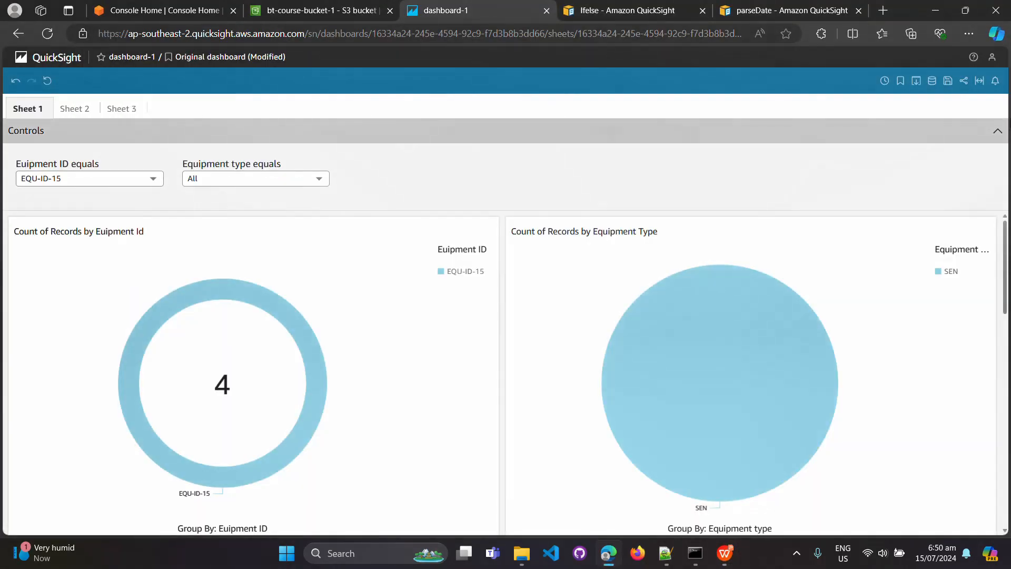
left_click(155, 181)
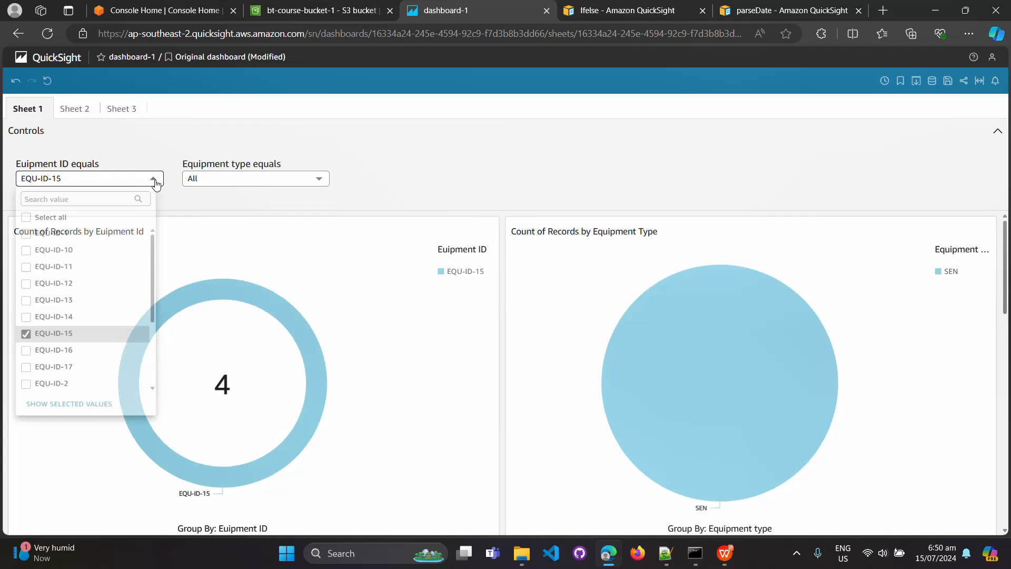
left_click(26, 220)
left_click(463, 180)
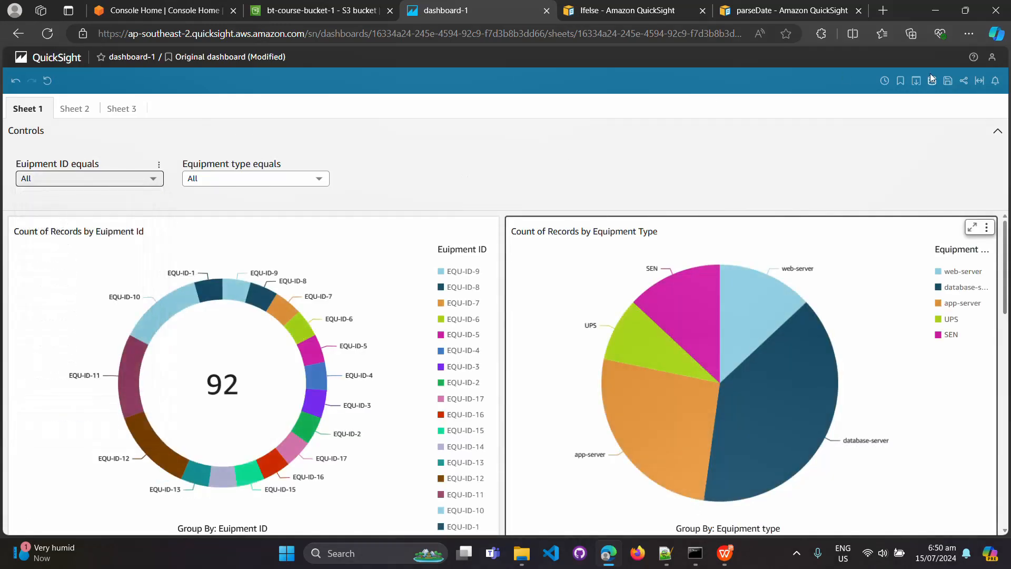
Open the sharing settings of dashboard-1 and copy its embed code.
left_click(965, 82)
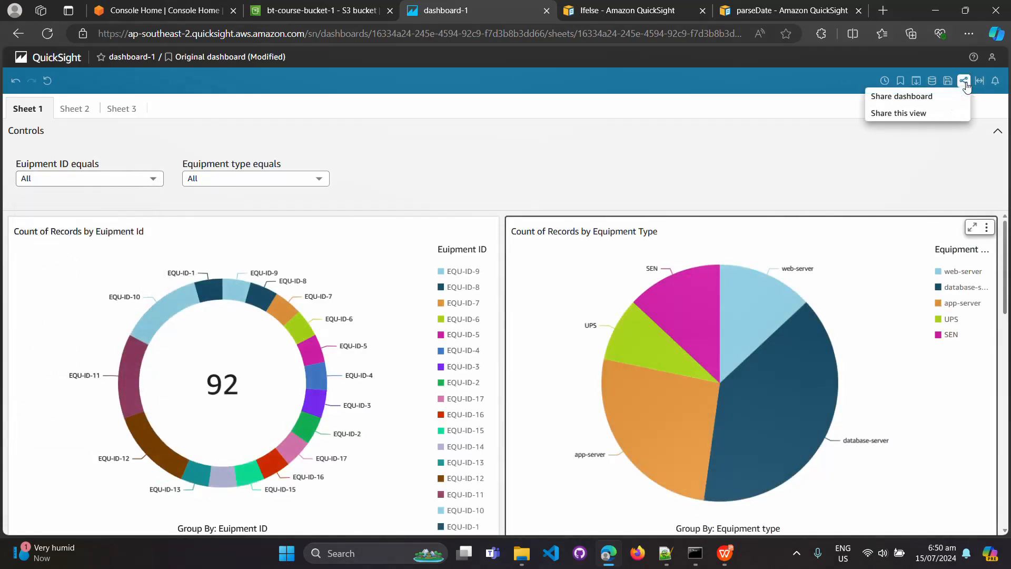
left_click(936, 100)
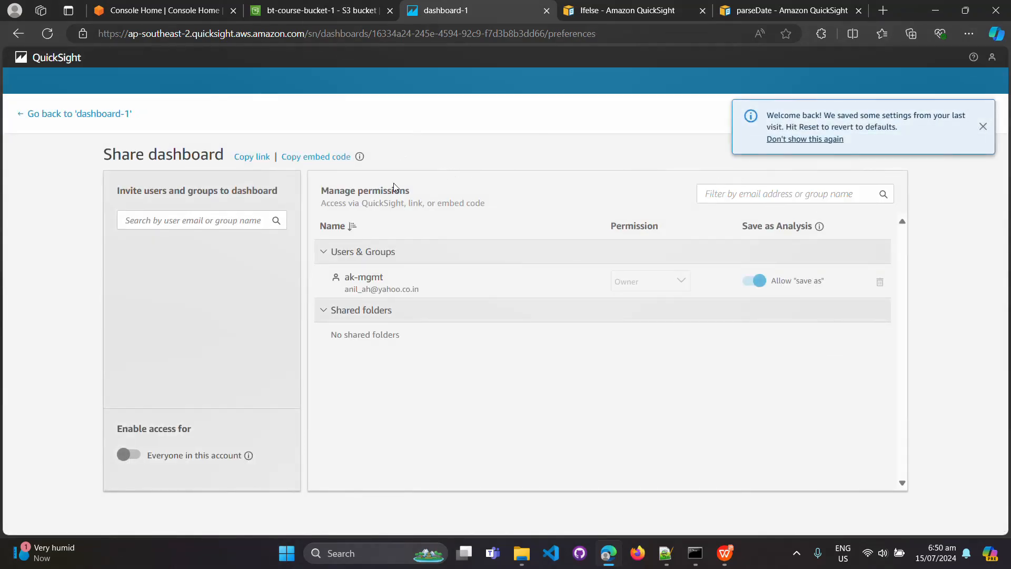
left_click(309, 159)
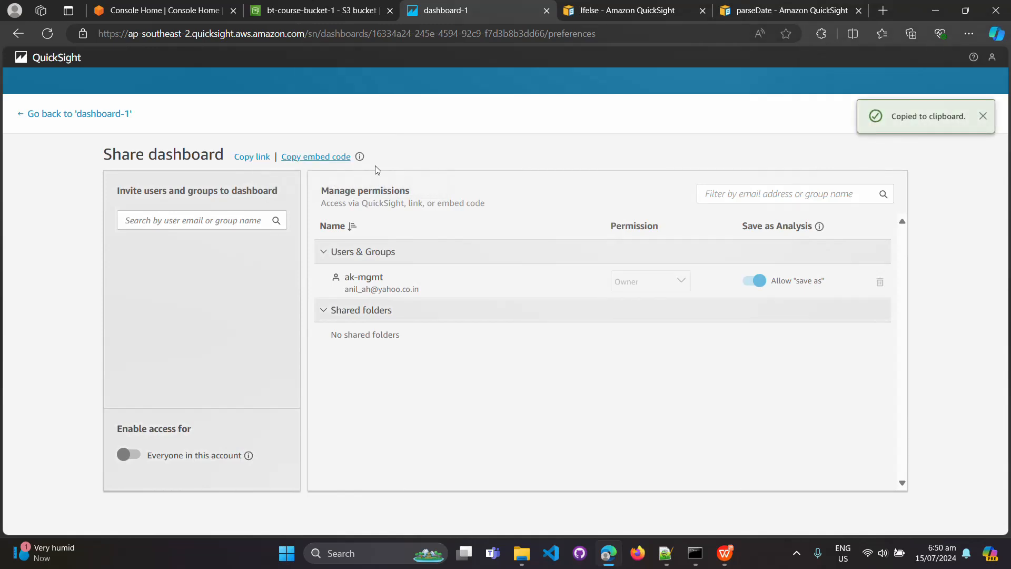
Switch to index.html in Notepad++ and paste the copied dashboard embed code inside the body element.
left_click(673, 562)
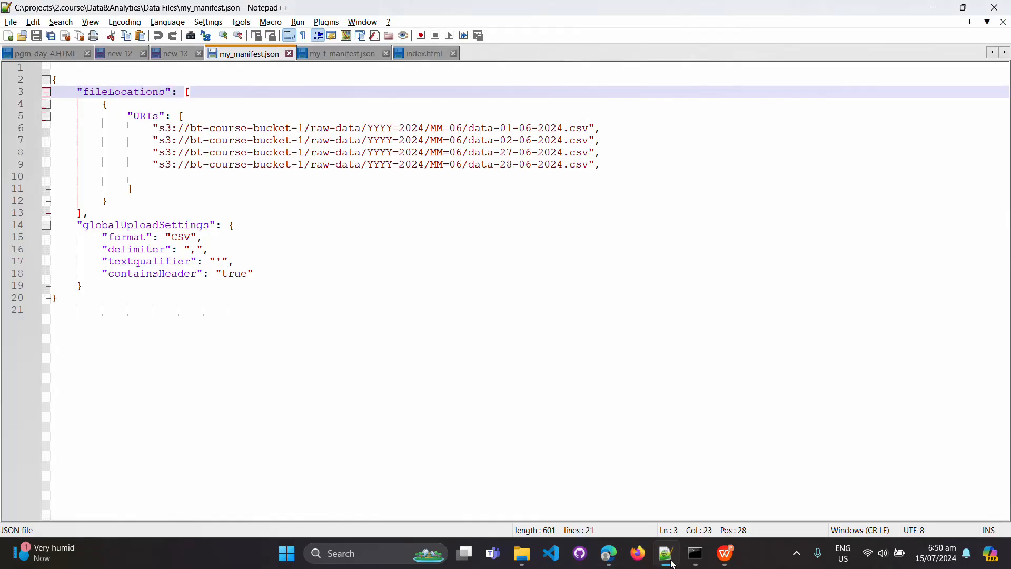
left_click(421, 54)
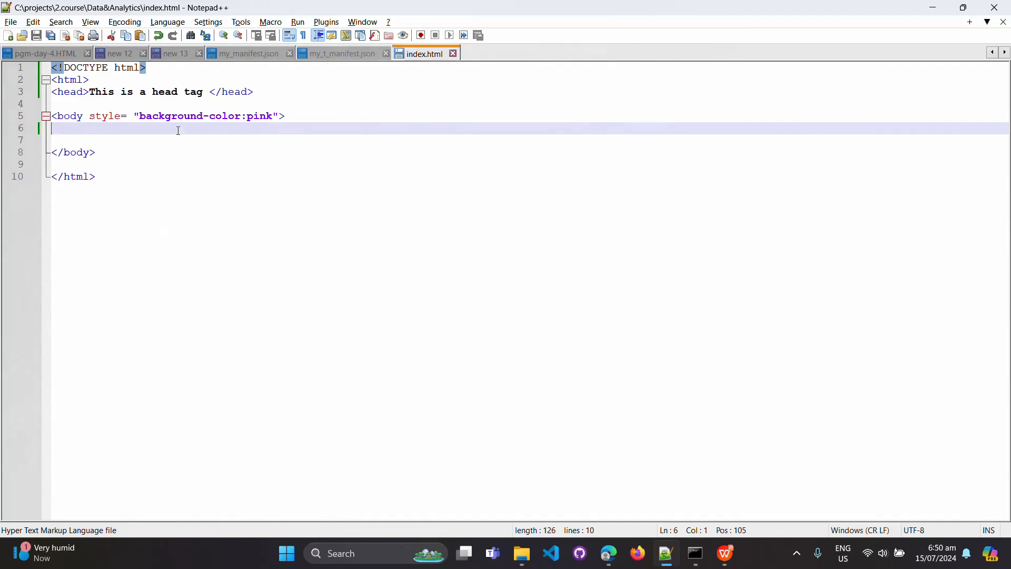
key("Return")
key("Return")
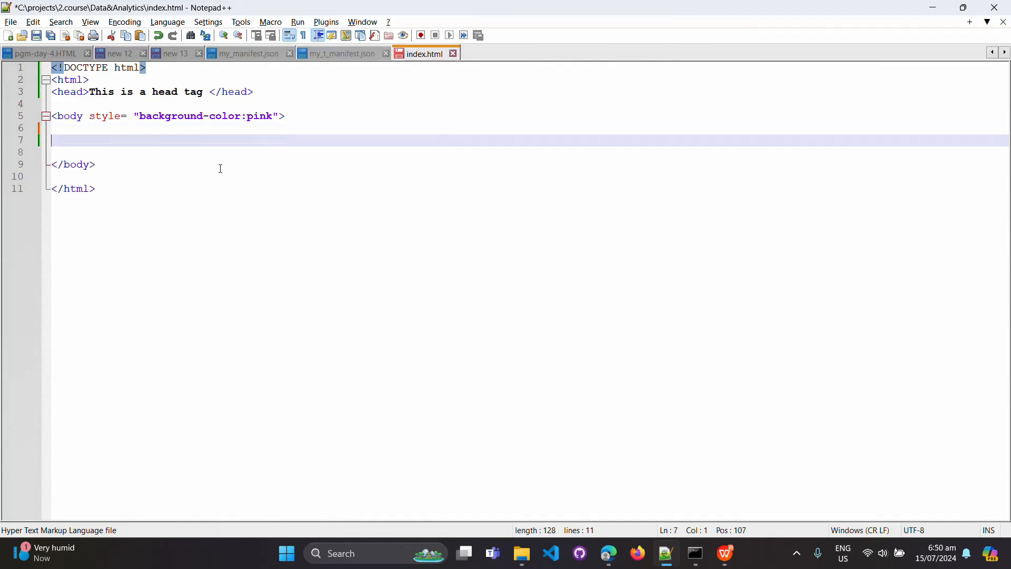
key("Up")
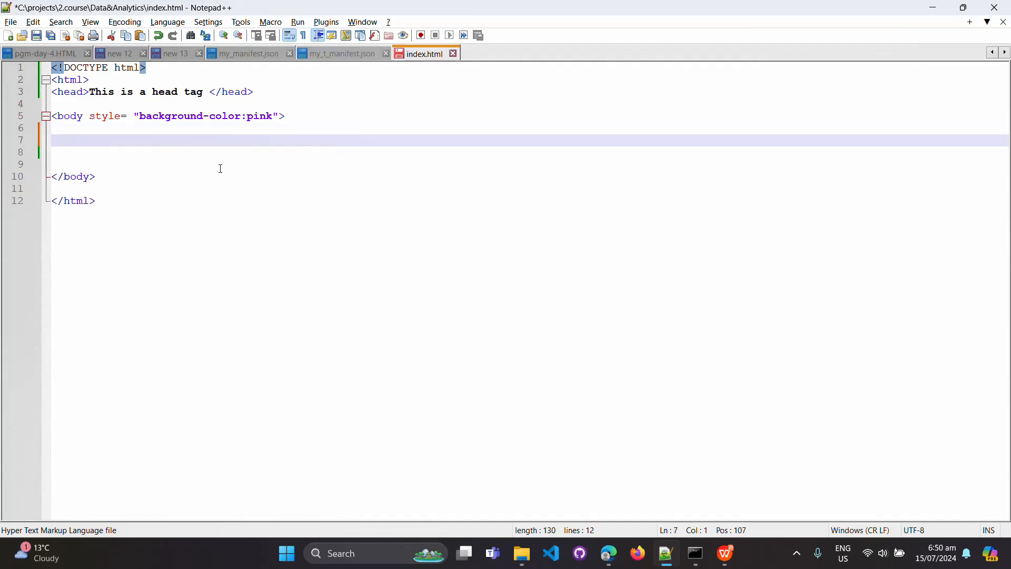
key("ctrl+v")
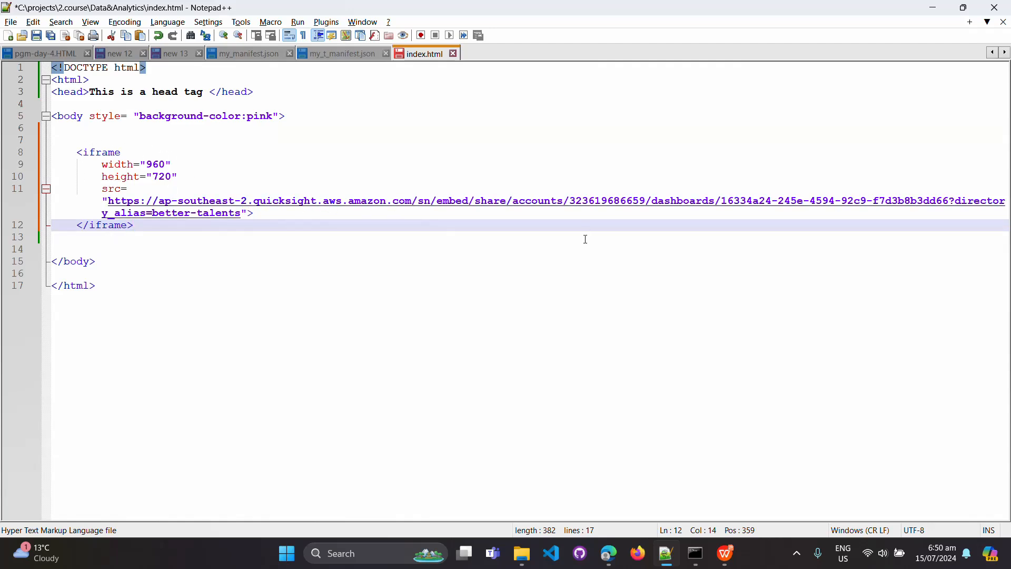
Return to dashboard-1 in the browser and copy the embed code of the Count of Records by Euipment Id visual on Sheet 1.
key("alt+Tab")
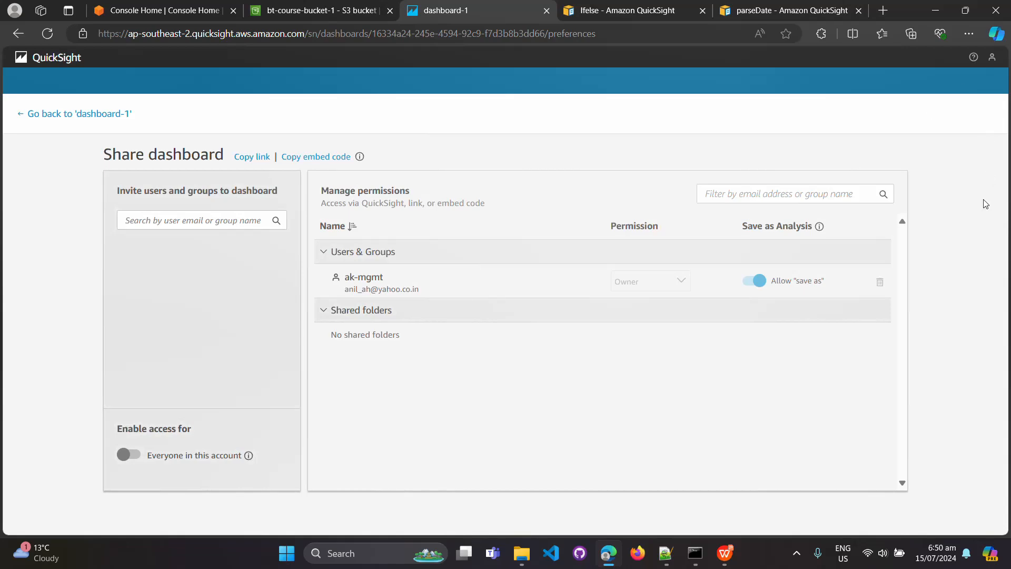
key("alt+Tab")
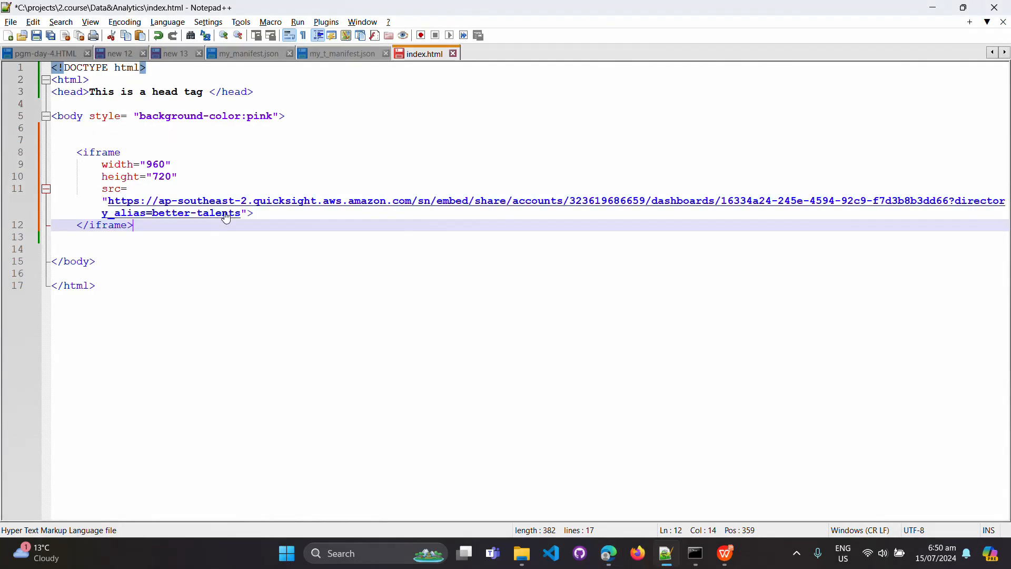
key("alt+Tab")
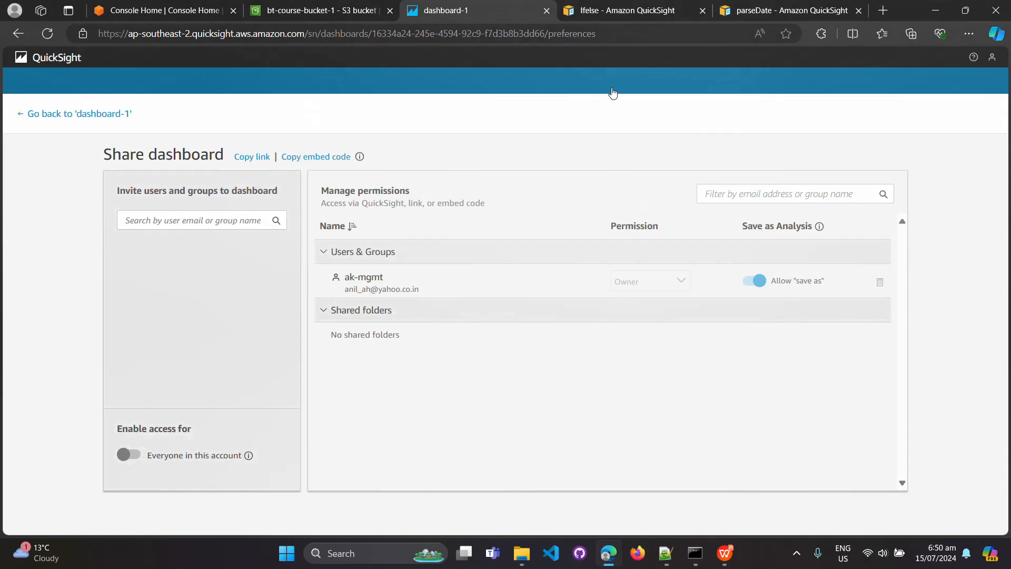
left_click(49, 118)
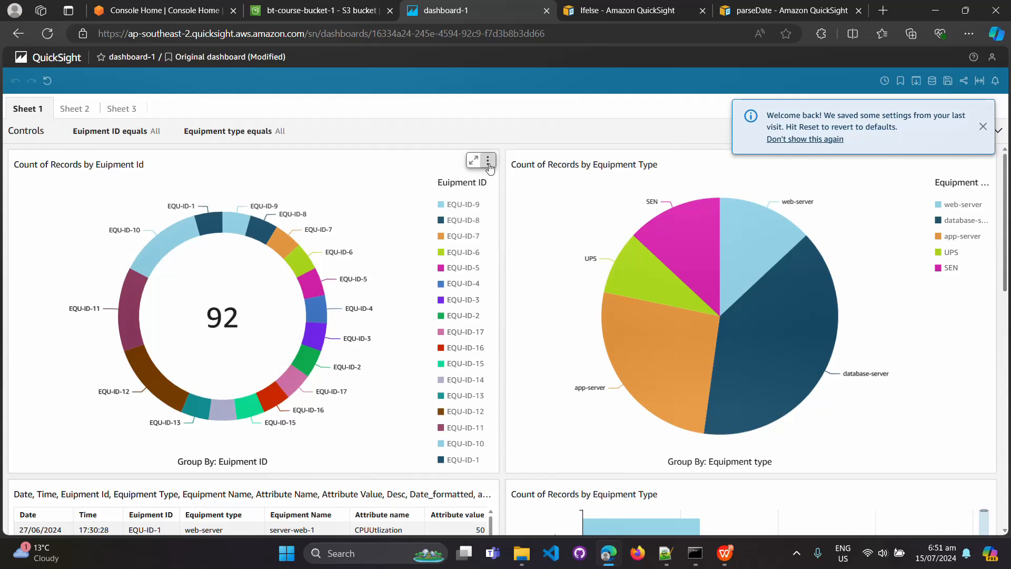
left_click(490, 163)
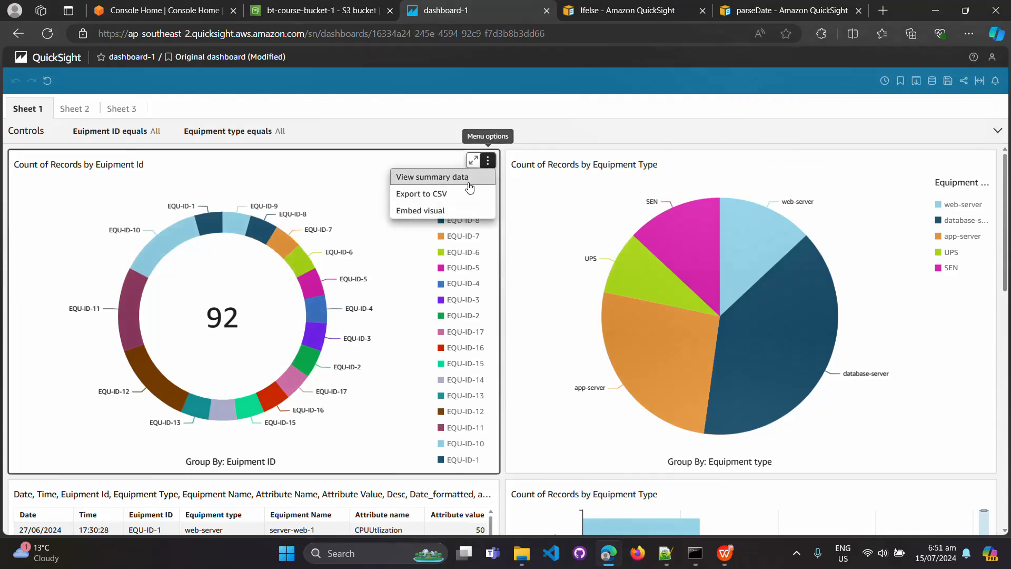
left_click(442, 211)
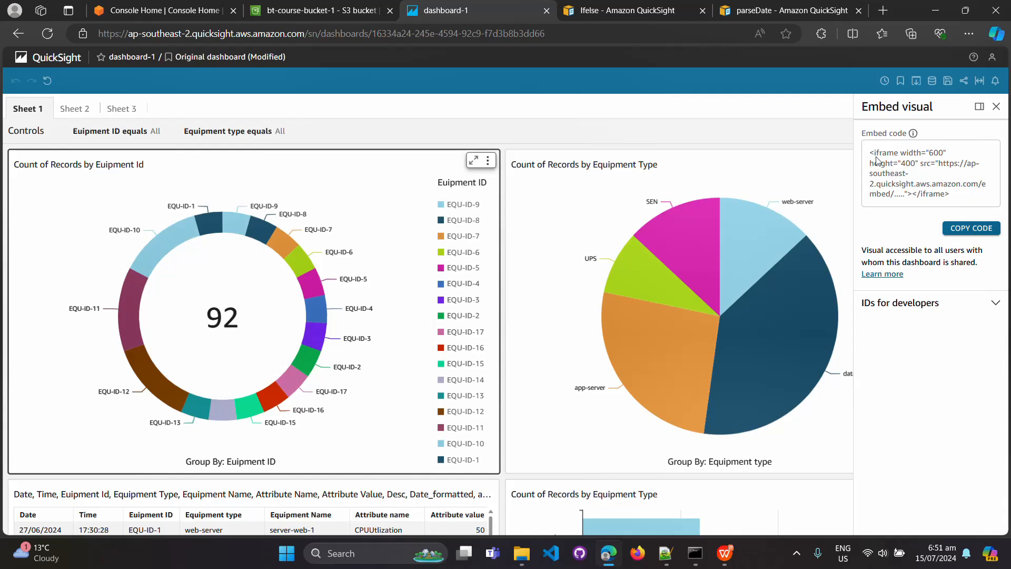
left_click(968, 230)
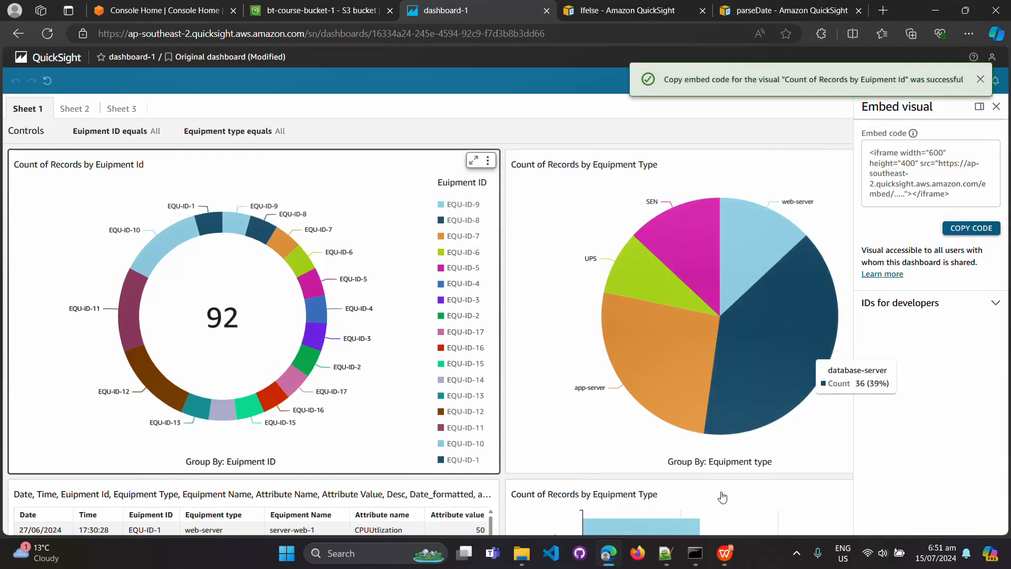
Paste the visual's embed code below the dashboard iframe in index.html and save the file.
left_click(667, 554)
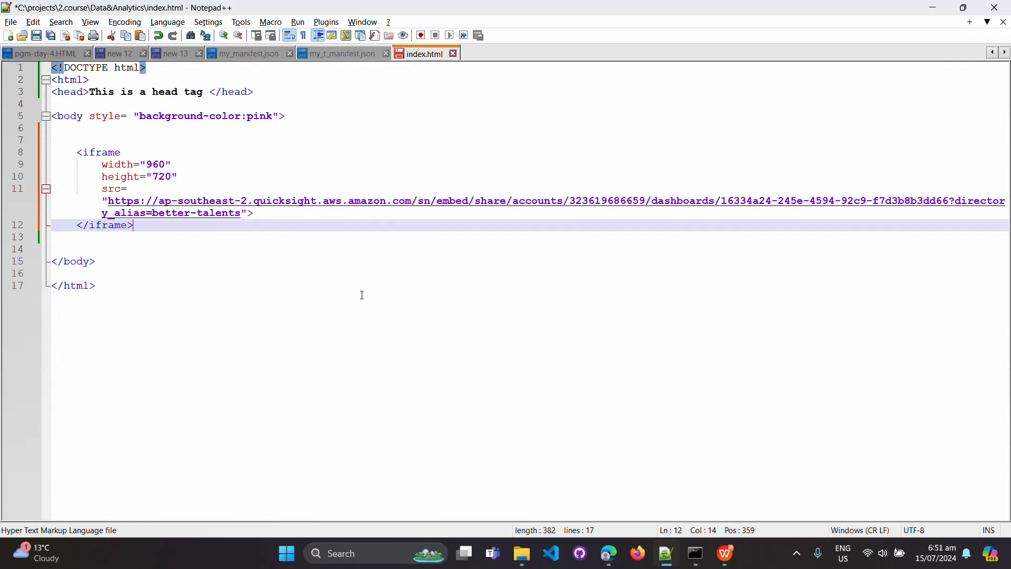
key("Return")
key("Return")
key("Return")
key("ctrl+v")
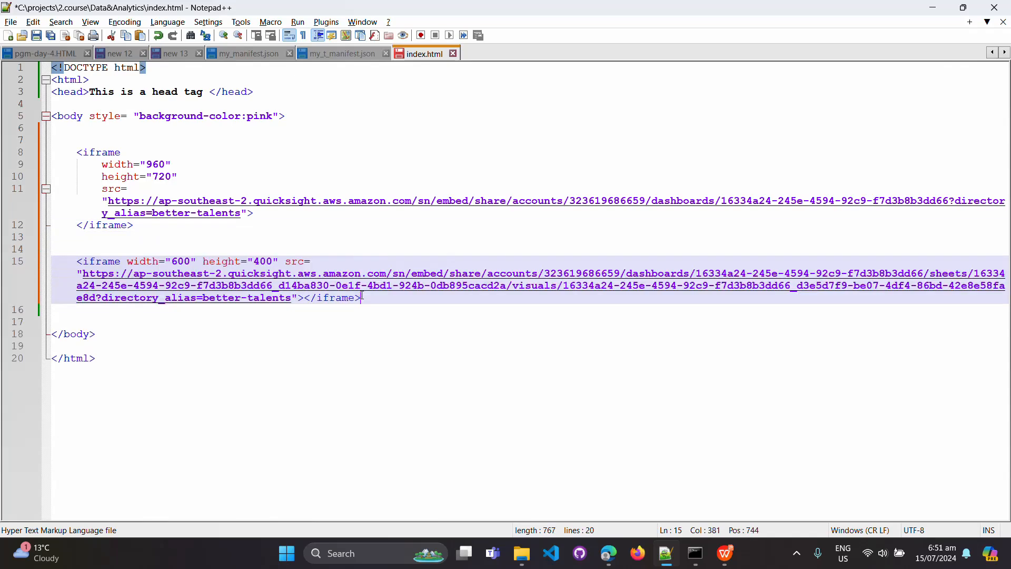
key("alt+Tab")
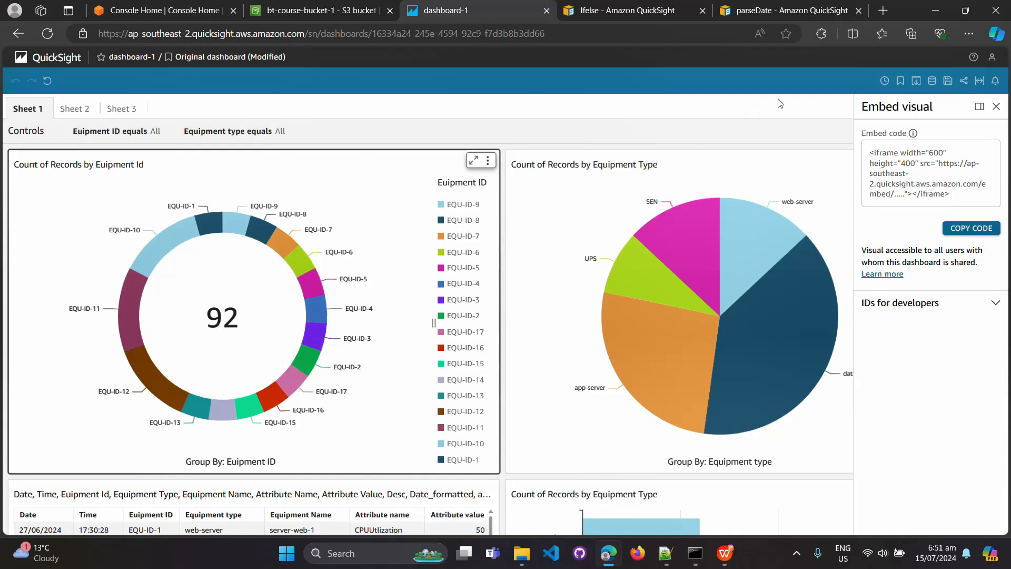
left_click(996, 106)
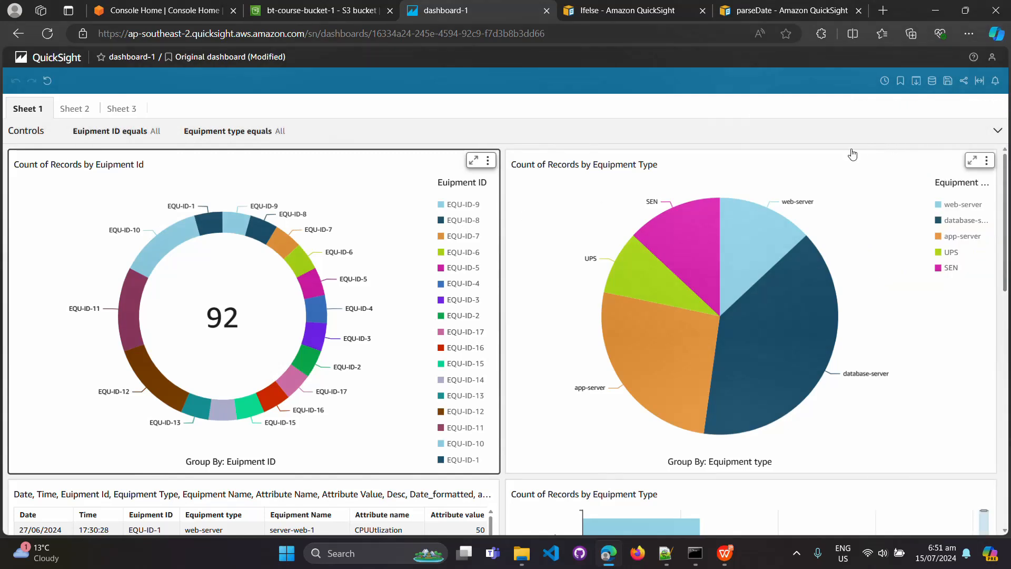
key("alt+Tab")
left_click(36, 36)
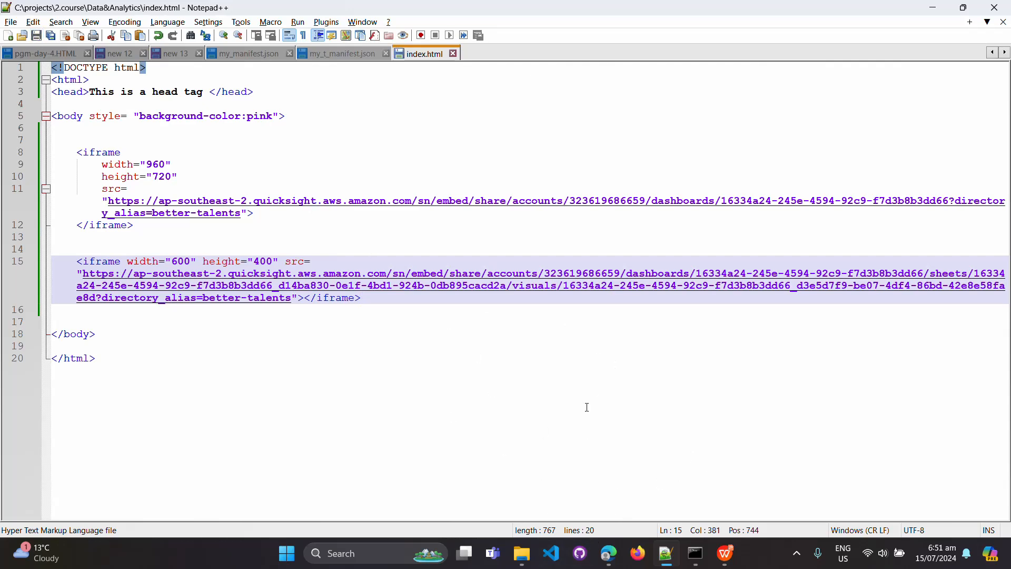
Open index.html from the Data&Analytics folder in the browser and inspect both embedded frames.
left_click(532, 555)
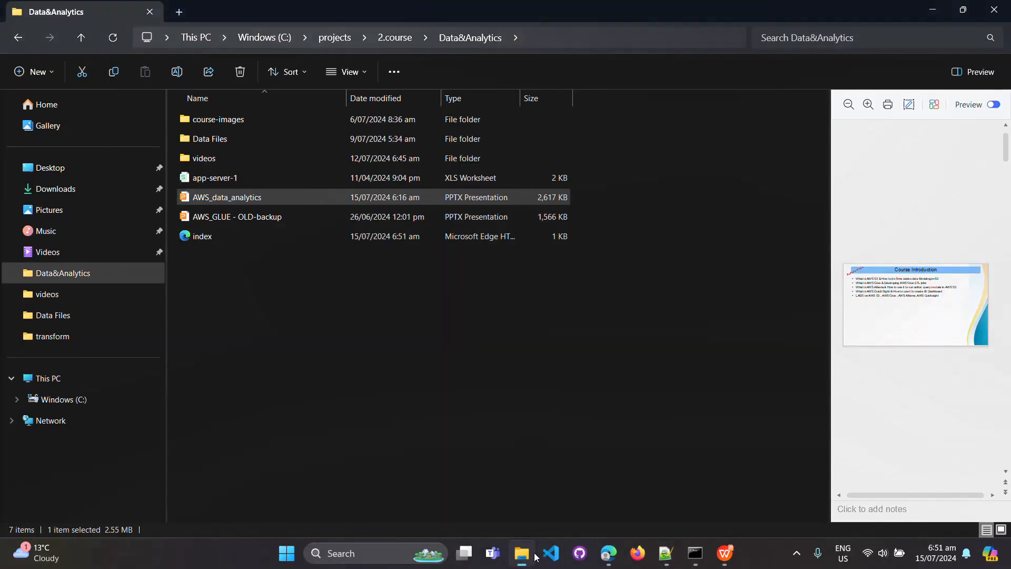
double_click(268, 238)
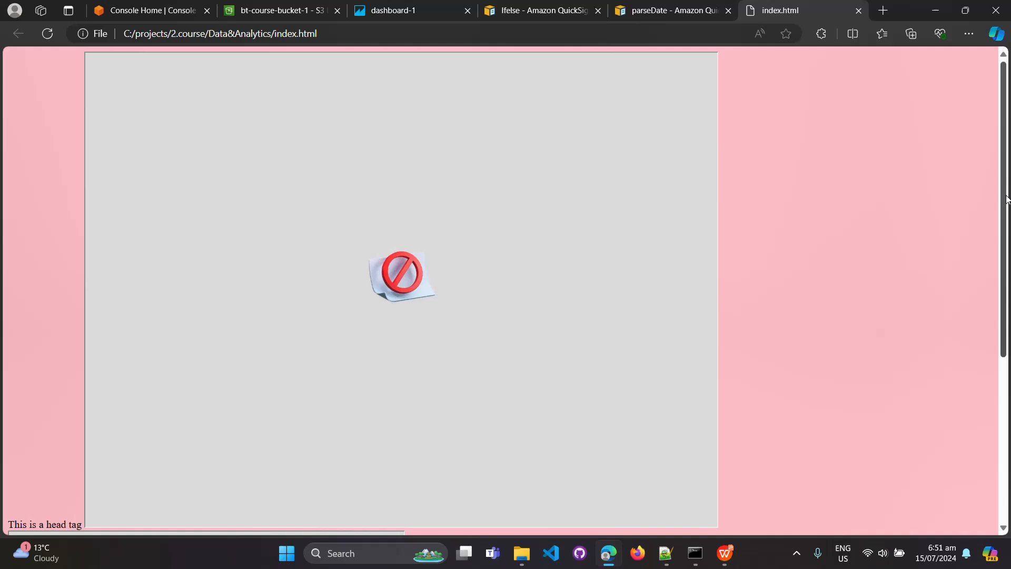
left_click_drag(1008, 199, 1009, 367)
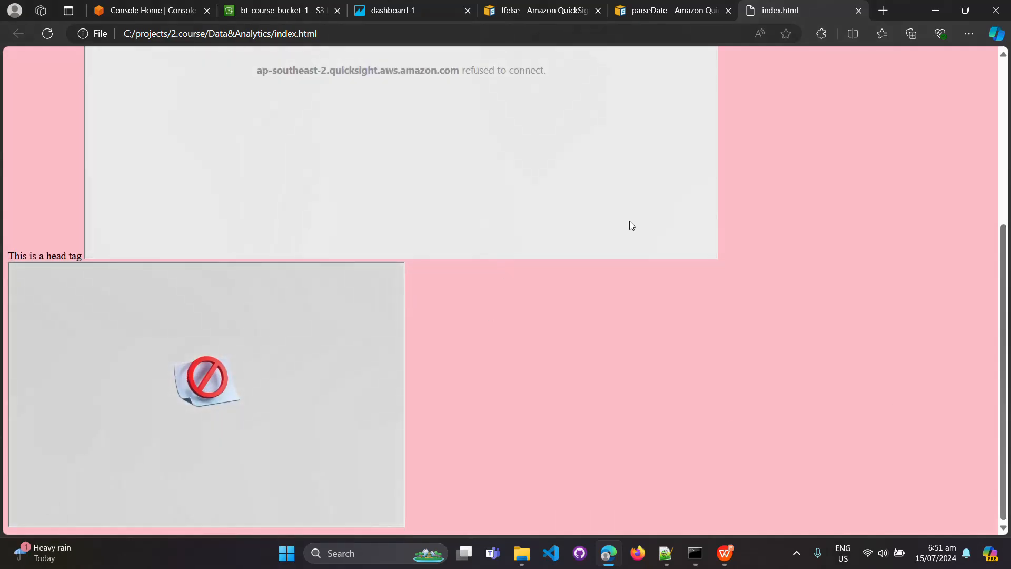
scroll(630, 220, "up", 5)
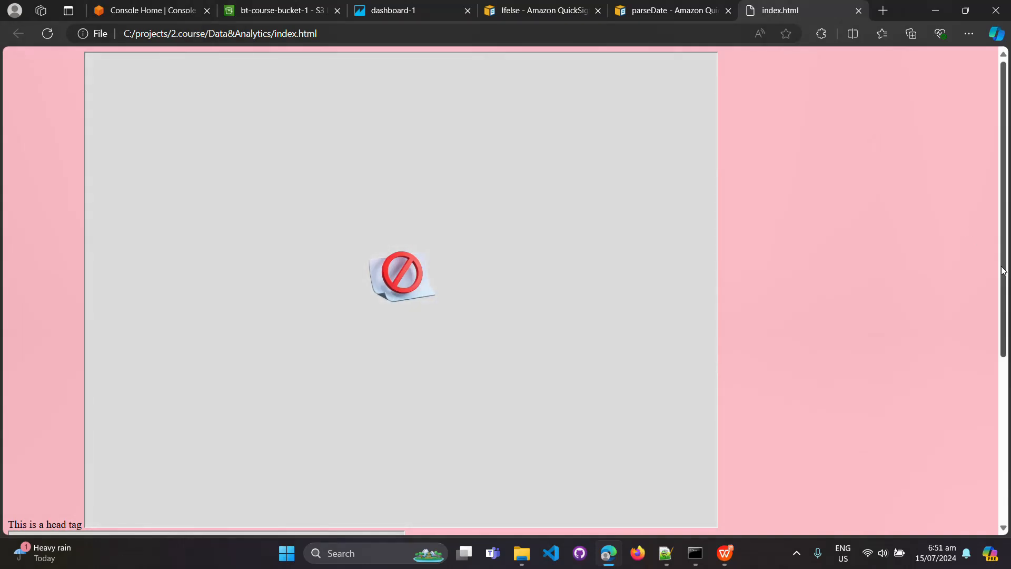
left_click_drag(999, 268, 1000, 419)
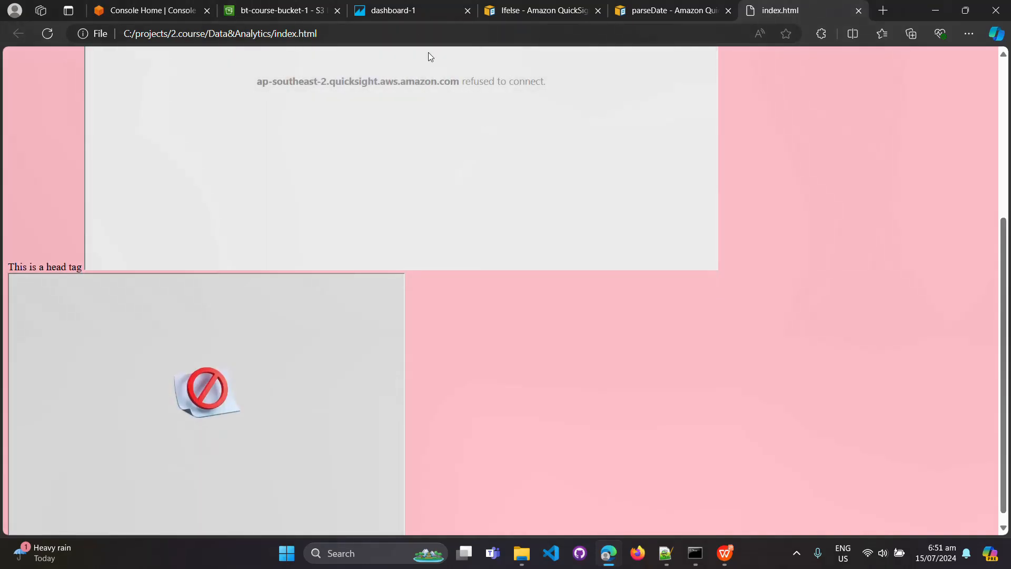
Open the QuickSight account management from dashboard-1 and review the allowed domains under Domains and Embedding.
left_click(393, 13)
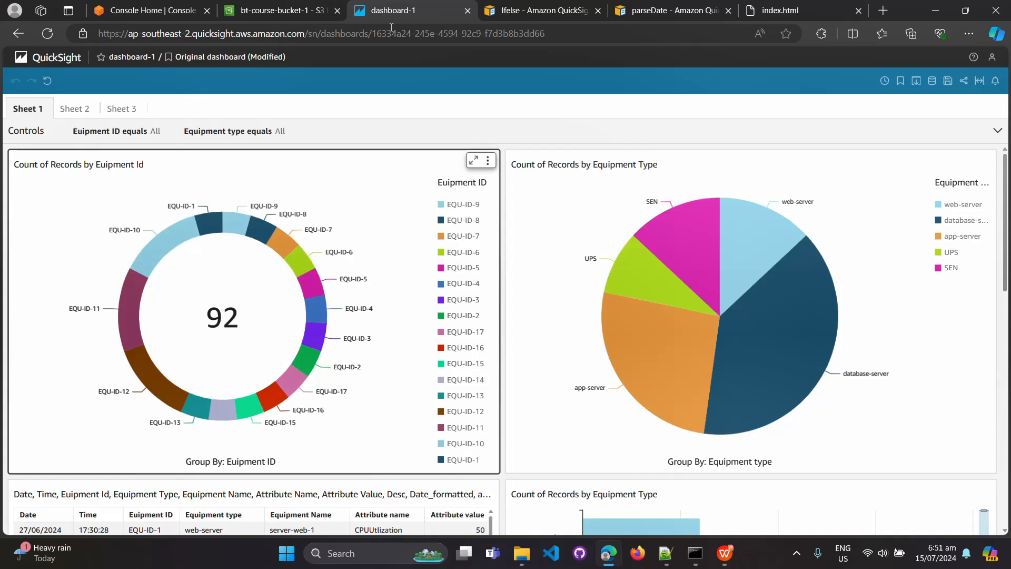
left_click(993, 59)
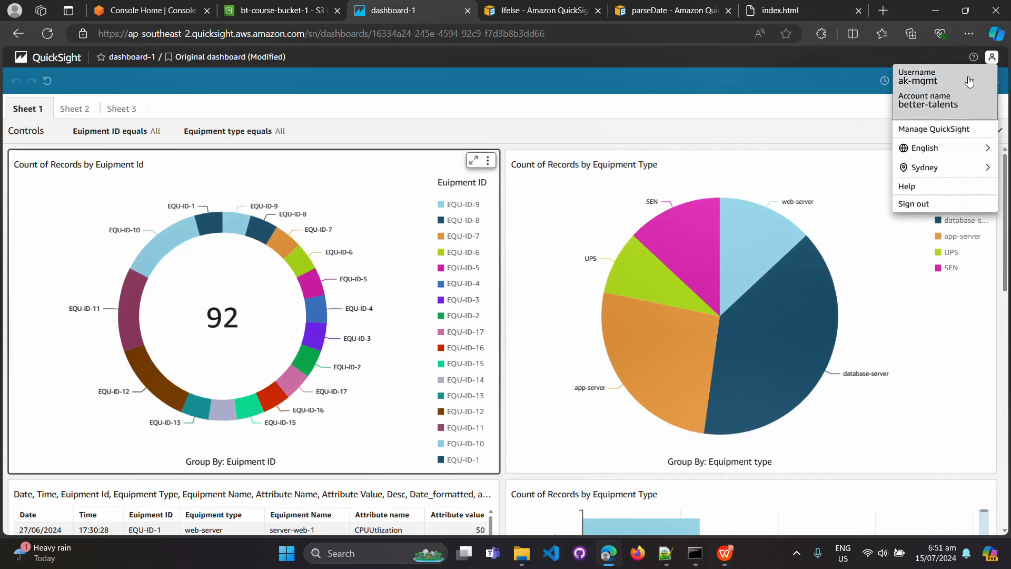
left_click(941, 130)
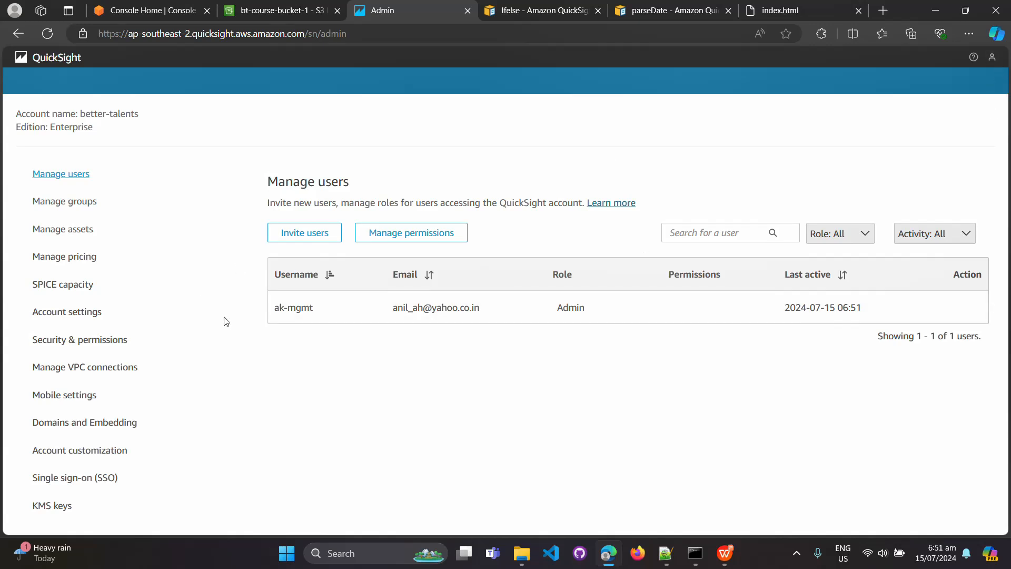
left_click(70, 427)
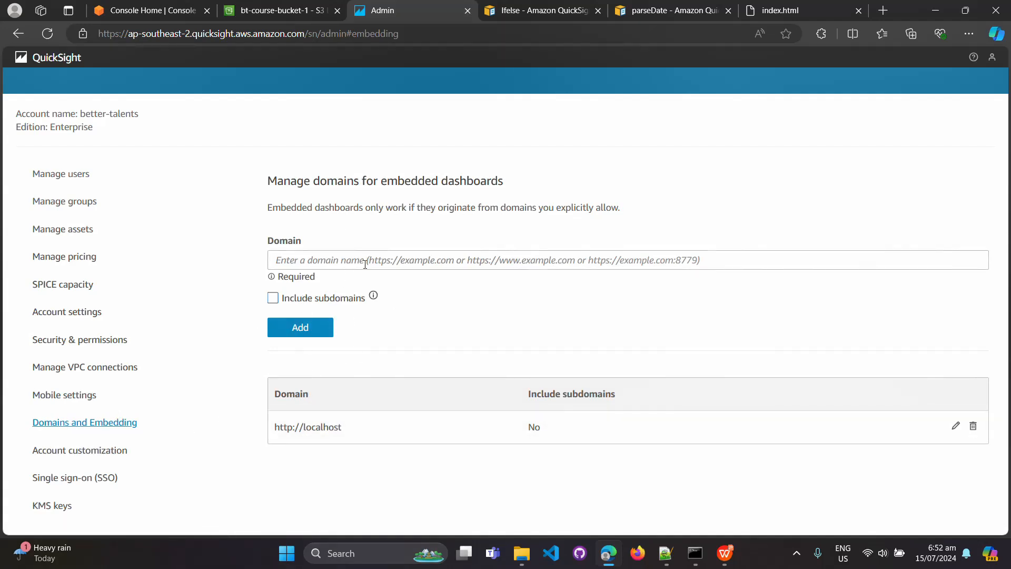
left_click(300, 261)
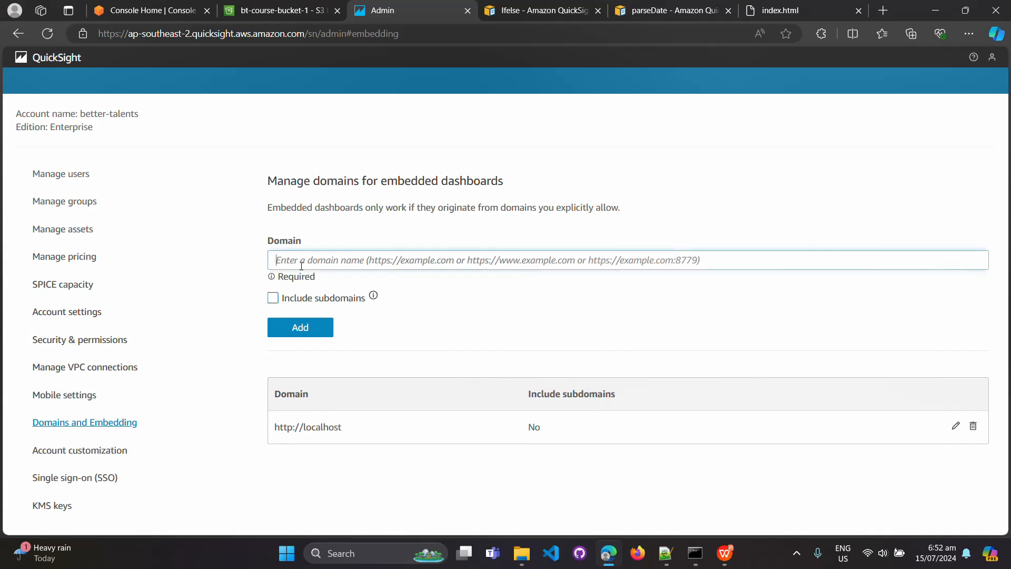
left_click_drag(339, 429, 274, 427)
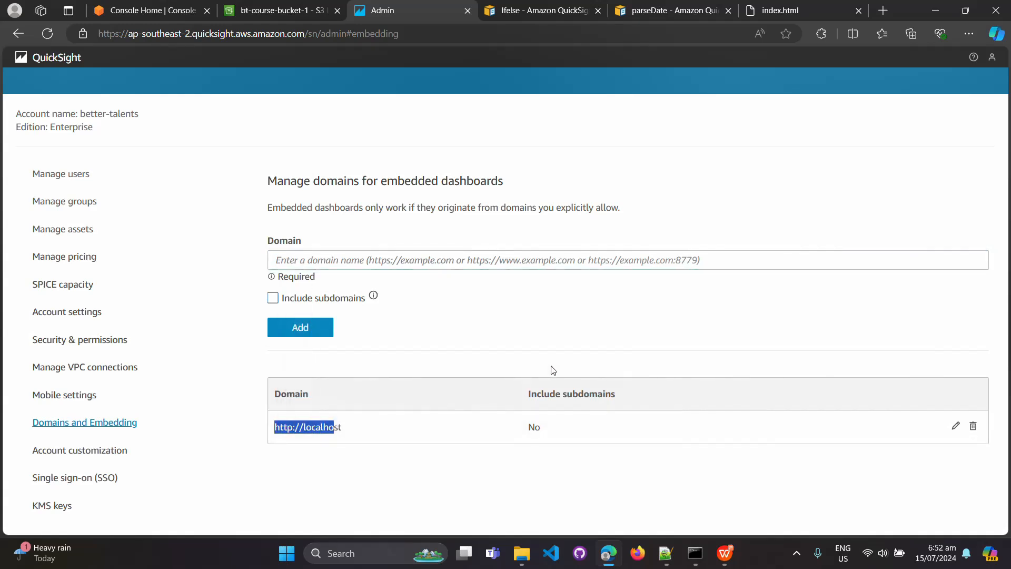
left_click(563, 340)
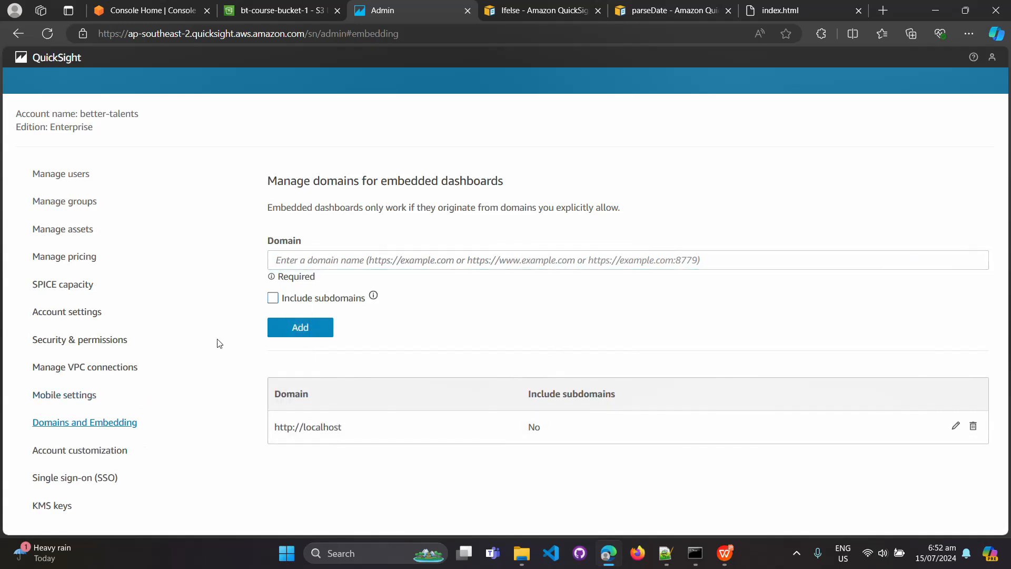
Find Public access to dashboards in the Security & permissions settings and open its management page.
left_click(62, 343)
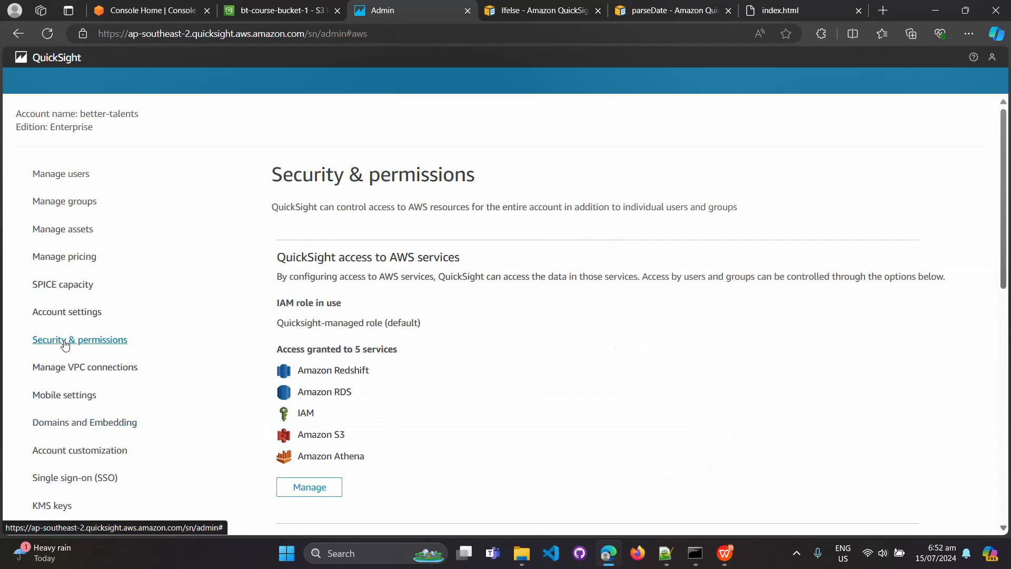
scroll(770, 347, "down", 10)
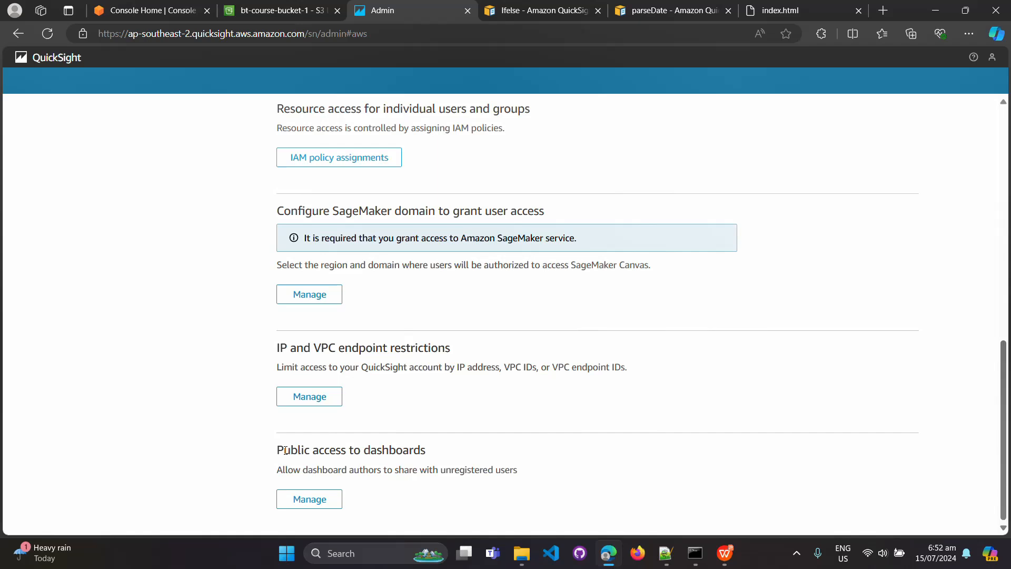
left_click_drag(275, 451, 447, 460)
left_click(322, 480)
left_click_drag(427, 451, 398, 451)
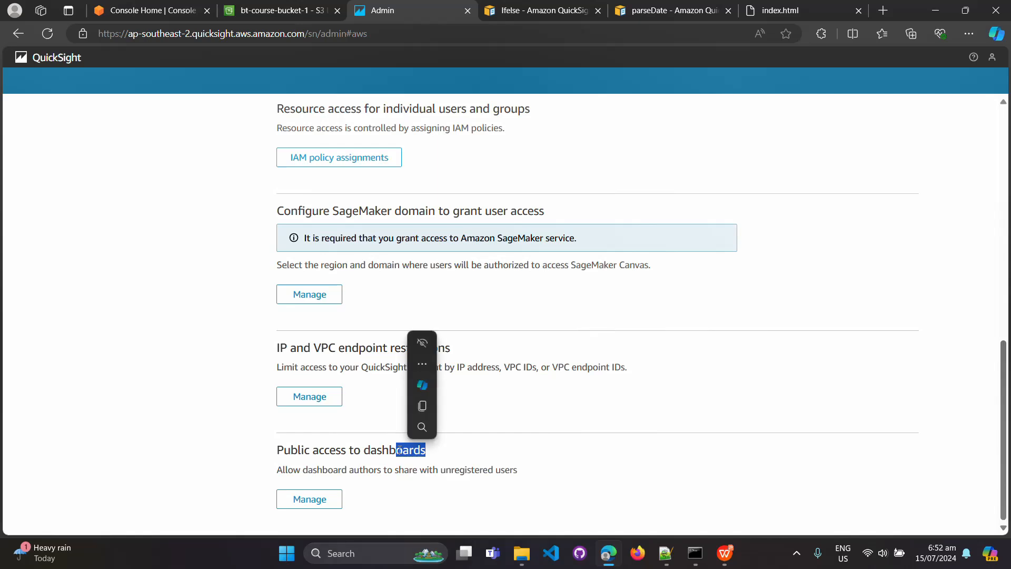
left_click(308, 498)
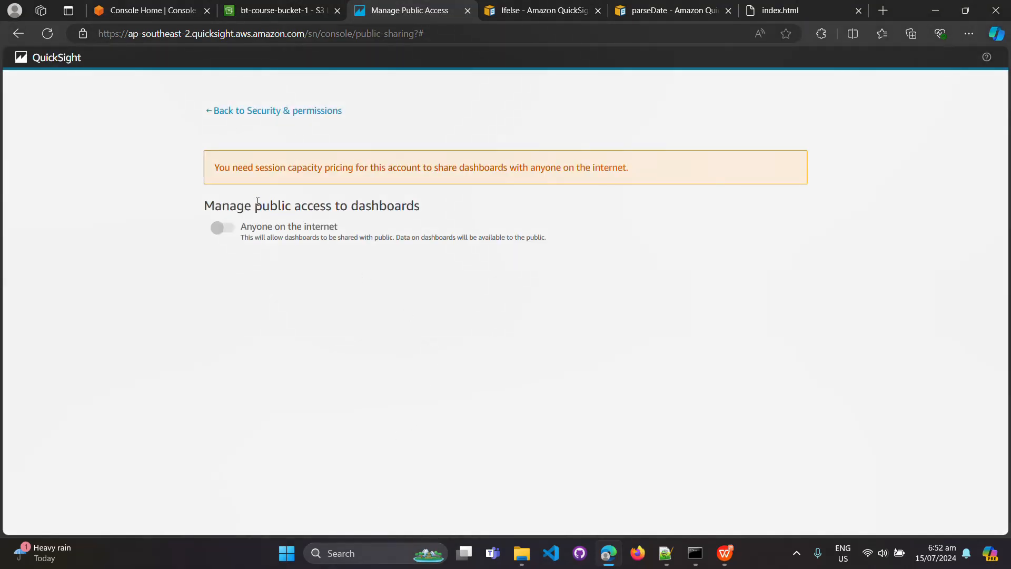
Read the public access page for dashboards and try the Anyone on the internet option.
left_click_drag(216, 206, 348, 205)
left_click_drag(320, 236, 339, 228)
left_click(262, 231)
left_click(220, 227)
left_click_drag(200, 206, 429, 206)
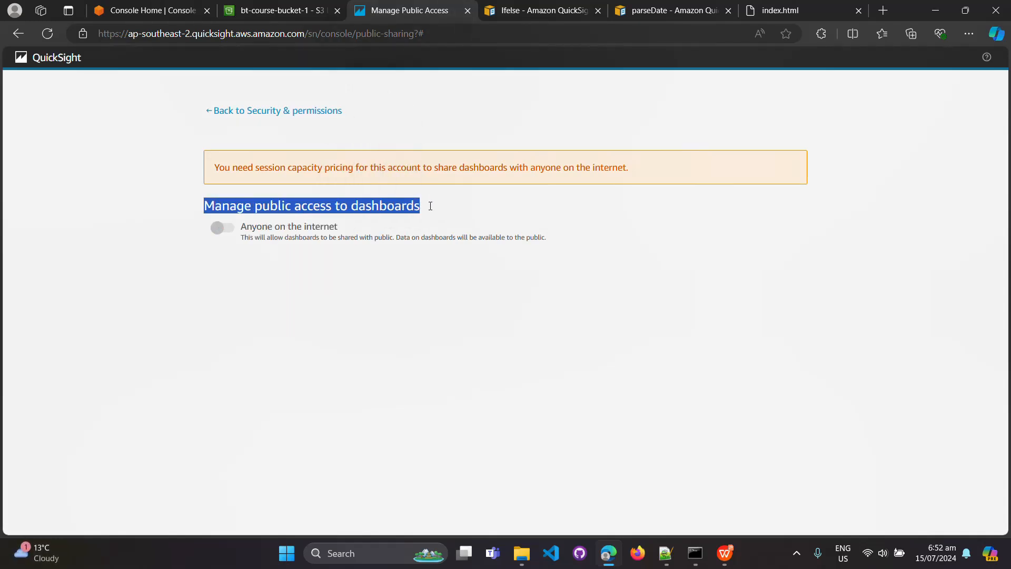
left_click(263, 177)
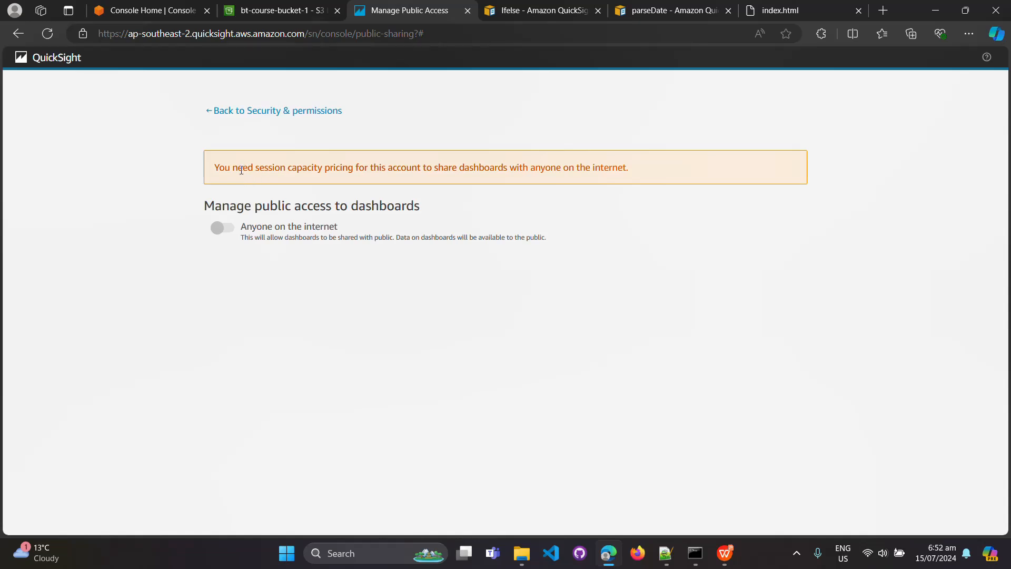
Read the pricing requirement for sharing dashboards with anyone on the internet on the Manage public access to dashboards page.
left_click_drag(241, 170, 640, 171)
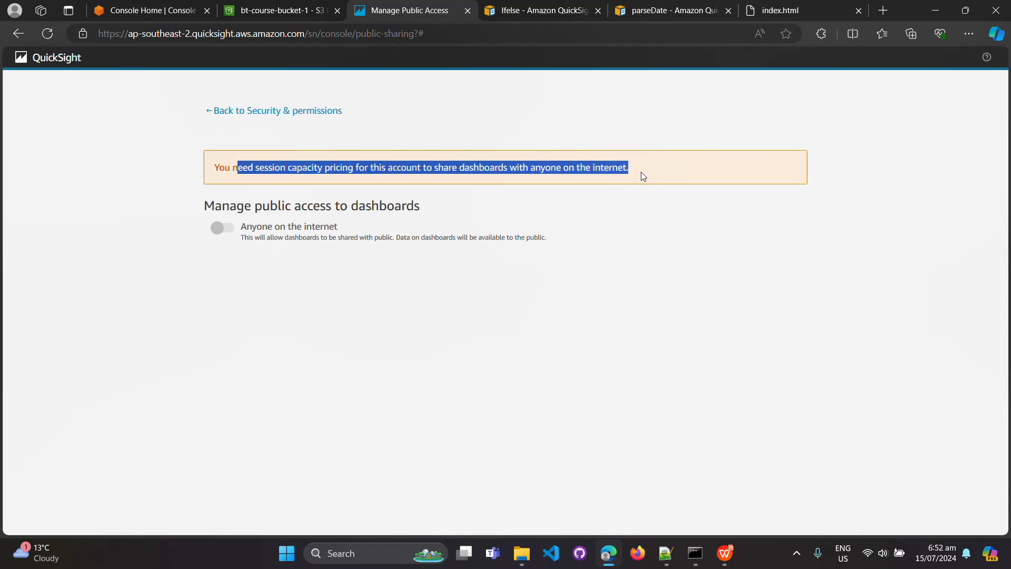
left_click(583, 237)
left_click_drag(588, 248, 213, 168)
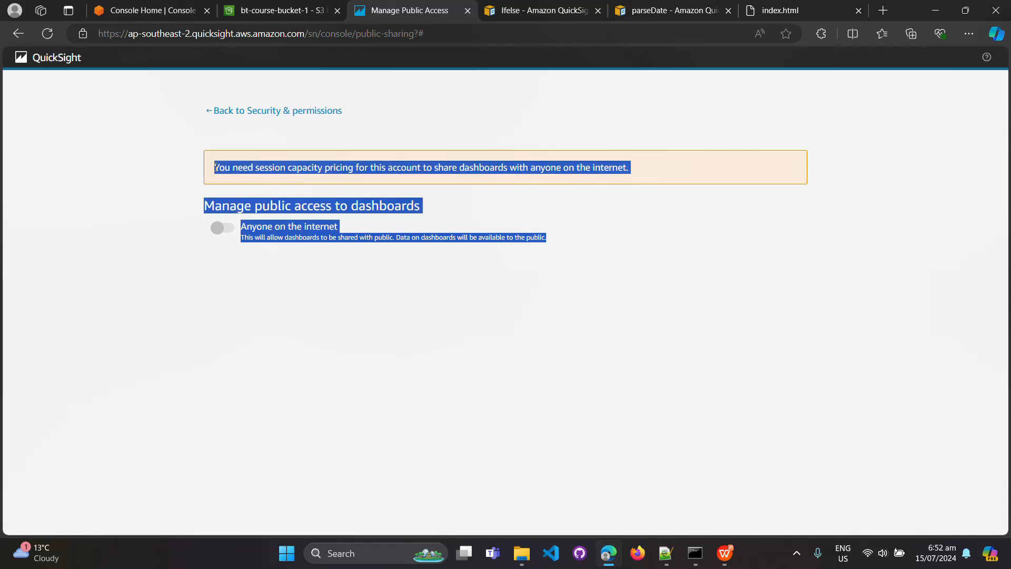
left_click(330, 175)
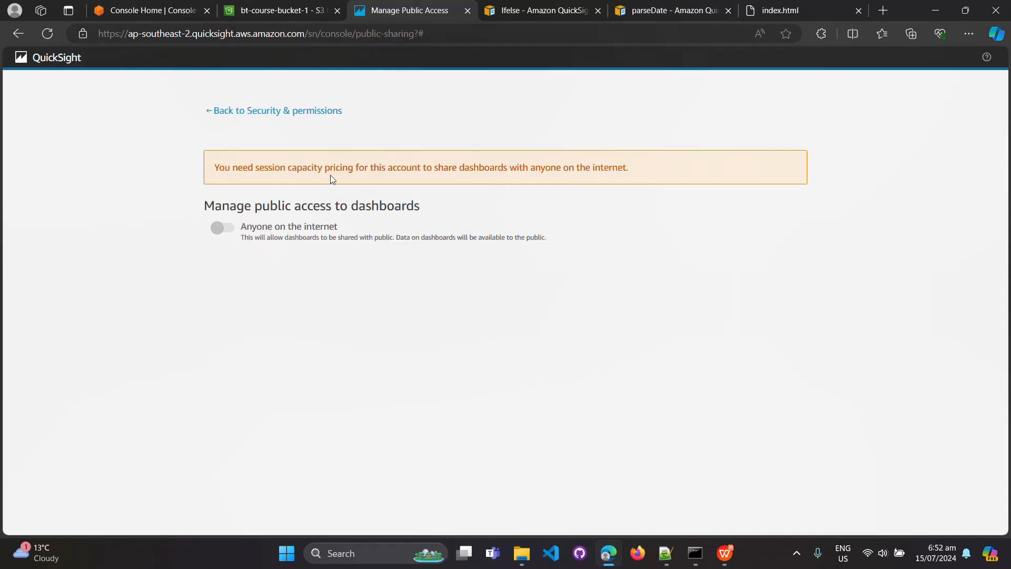
left_click_drag(265, 168, 348, 168)
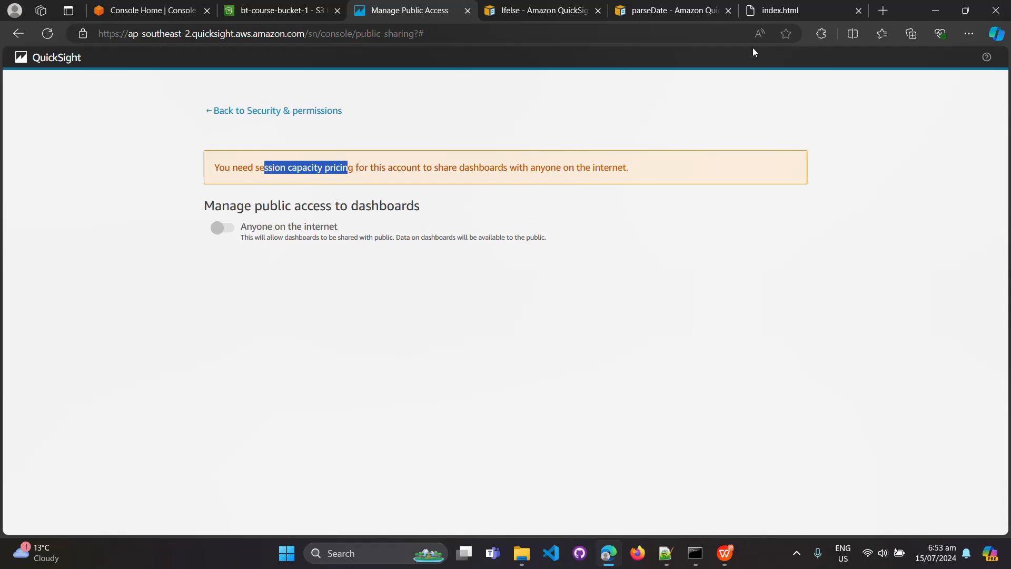
Inspect the two embedded frames on the open index.html page.
left_click(785, 14)
scroll(693, 270, "up", 5)
scroll(820, 277, "down", 5)
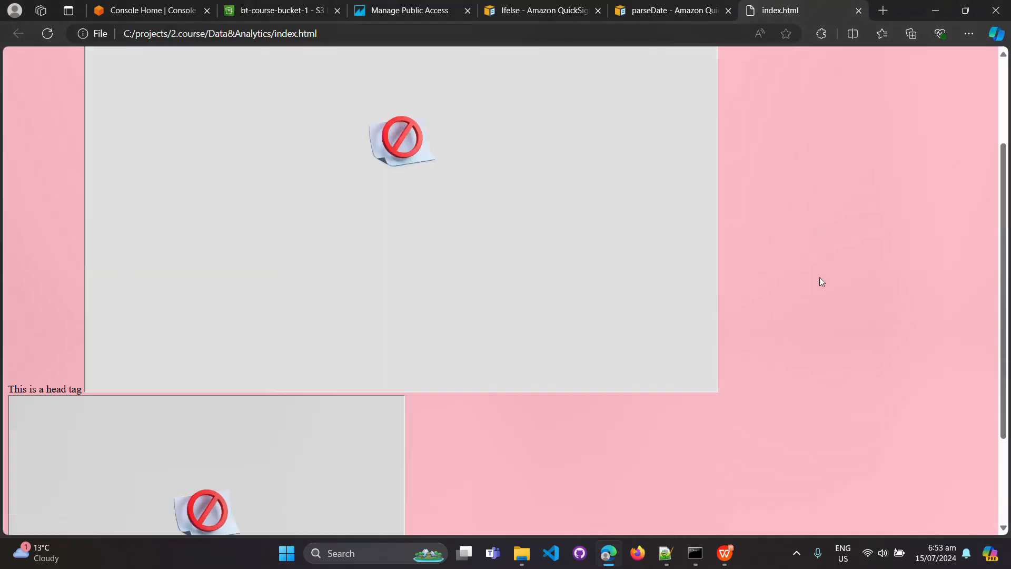
scroll(644, 308, "up", 5)
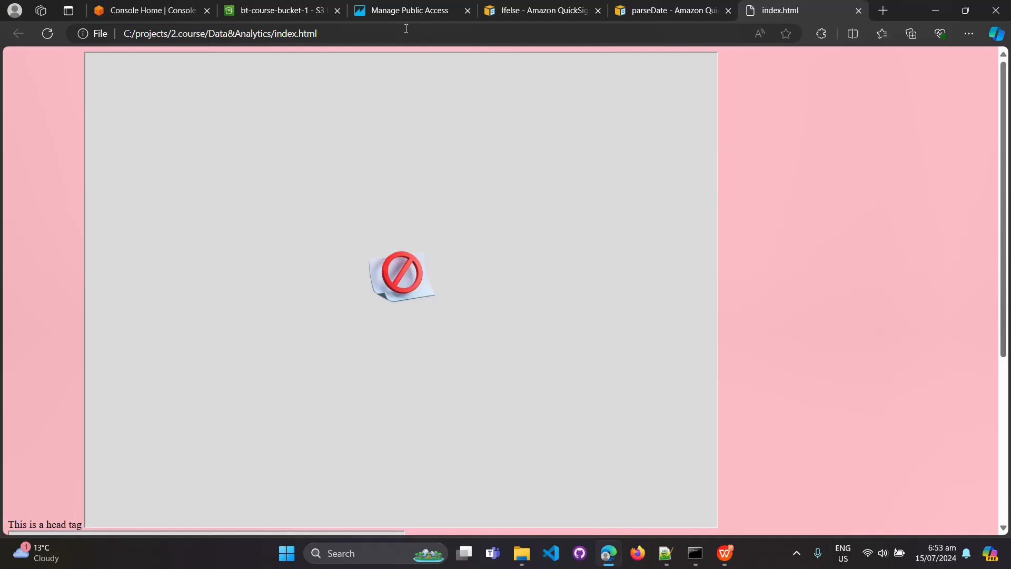
Reread the public access notice in QuickSight and compare it with the embedded dashboard frame in index.html.
left_click(395, 11)
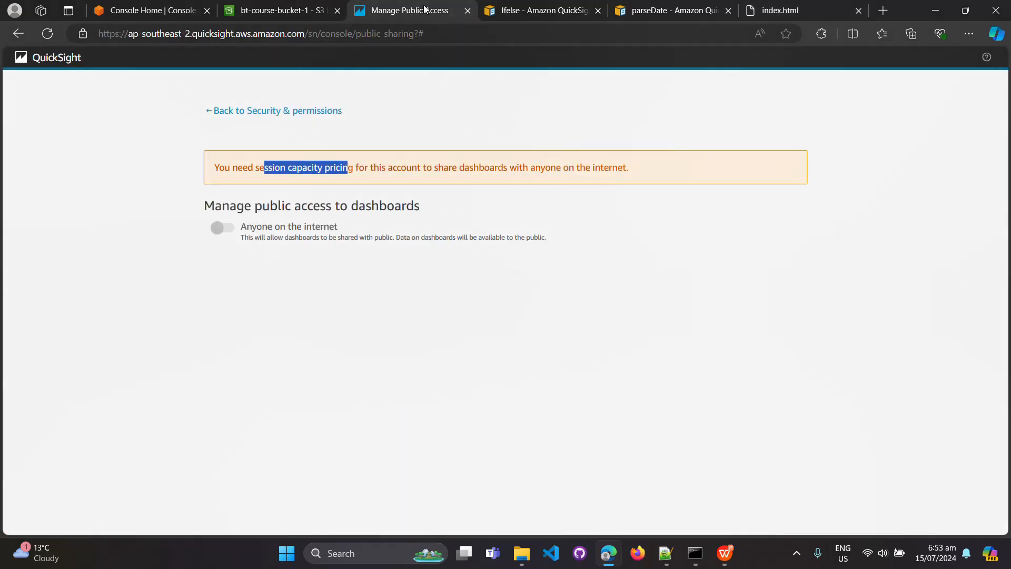
left_click(619, 265)
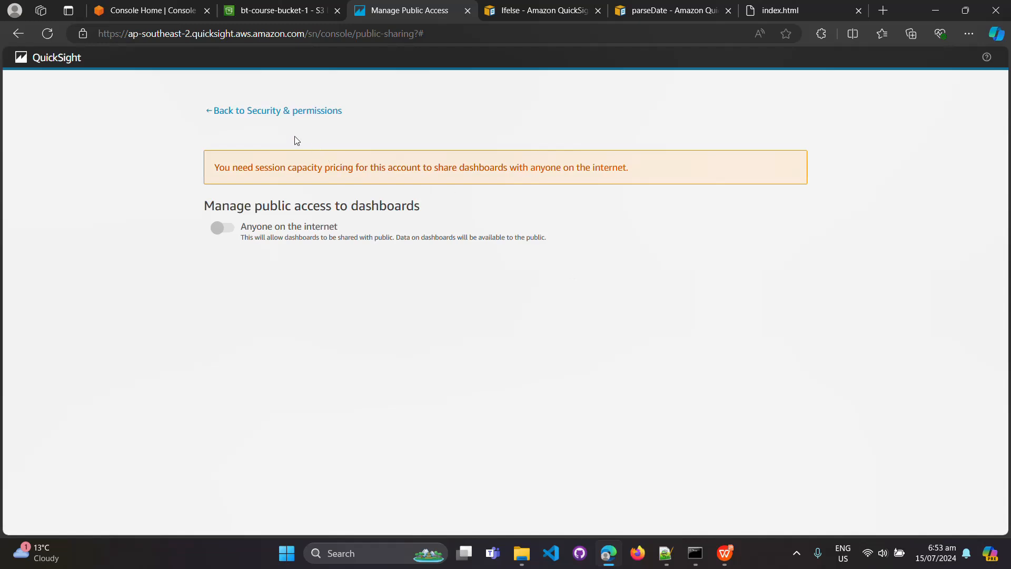
left_click_drag(233, 167, 531, 170)
left_click(539, 314)
left_click(780, 13)
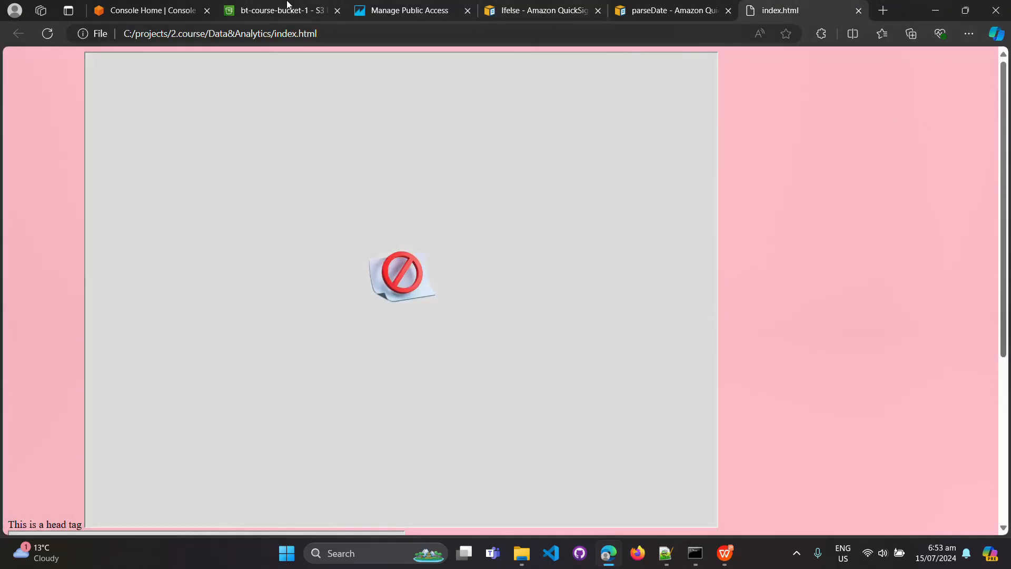
Leave the public access settings and open dashboard-1 from the QuickSight dashboards.
left_click(278, 10)
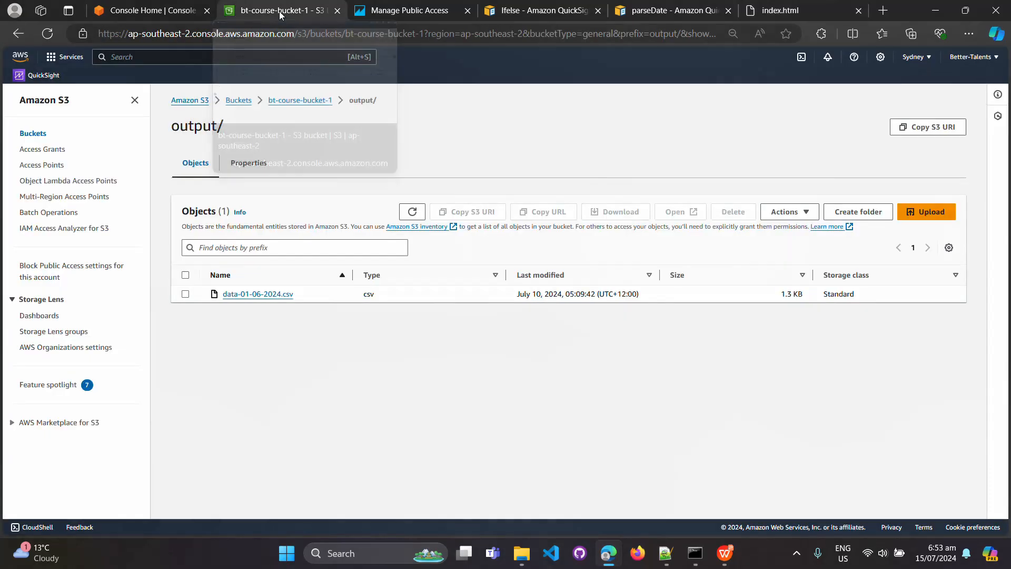
left_click(386, 15)
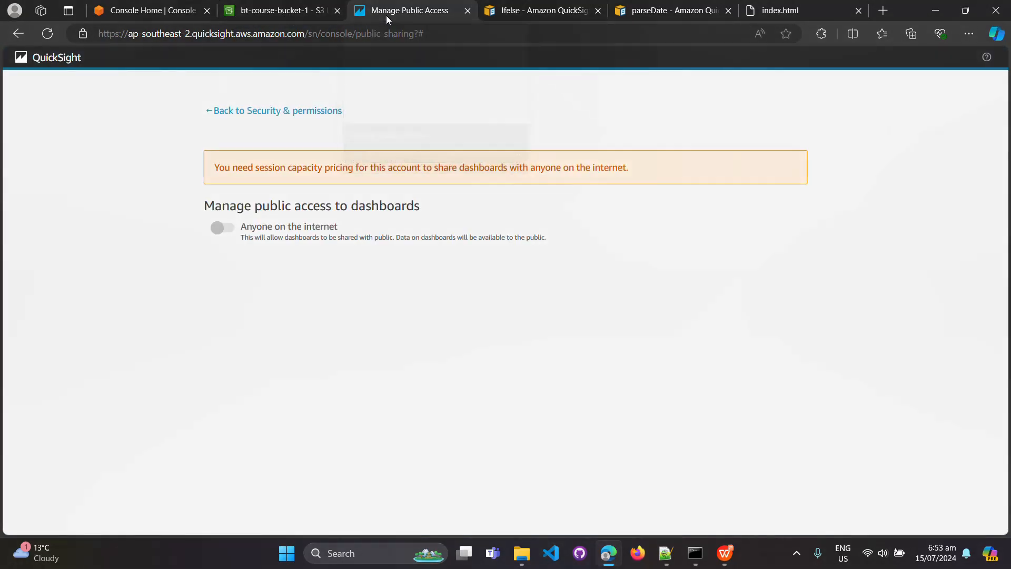
left_click(21, 58)
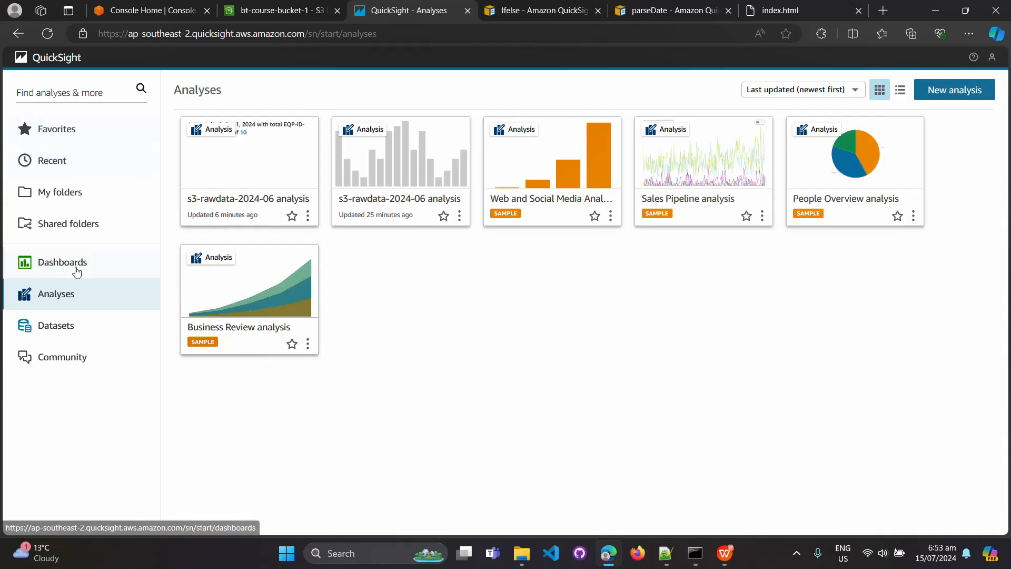
left_click(77, 264)
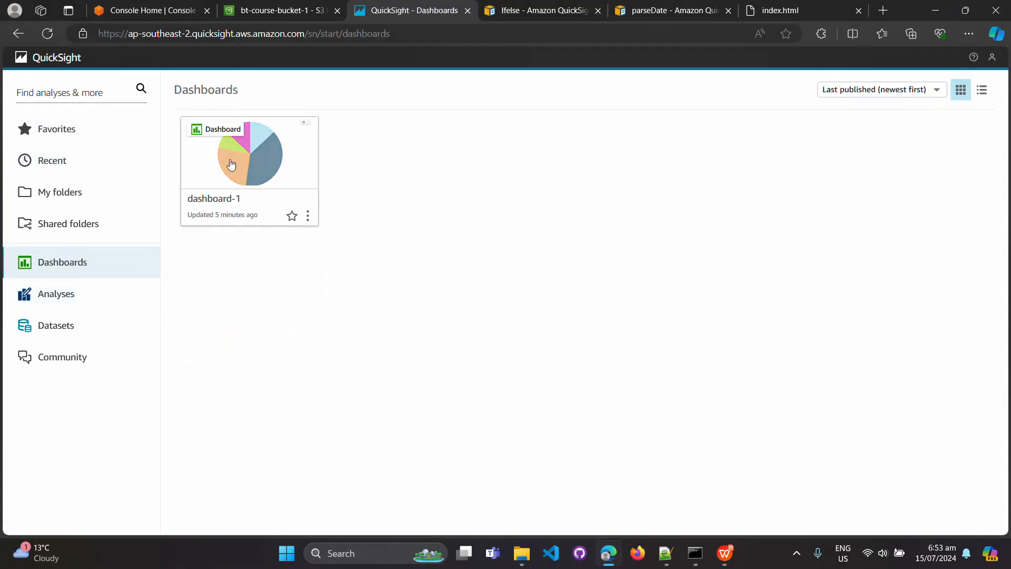
left_click(231, 165)
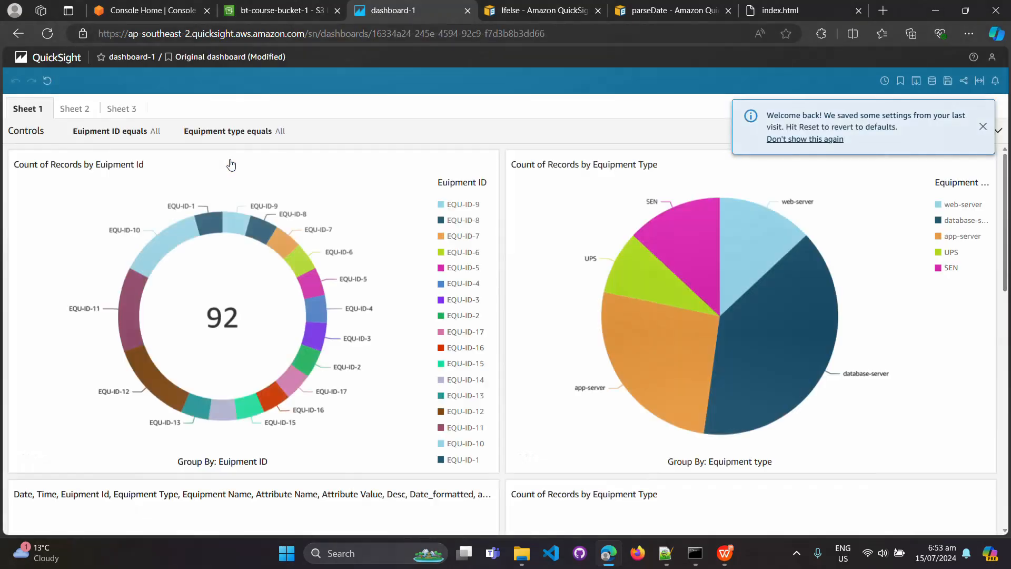